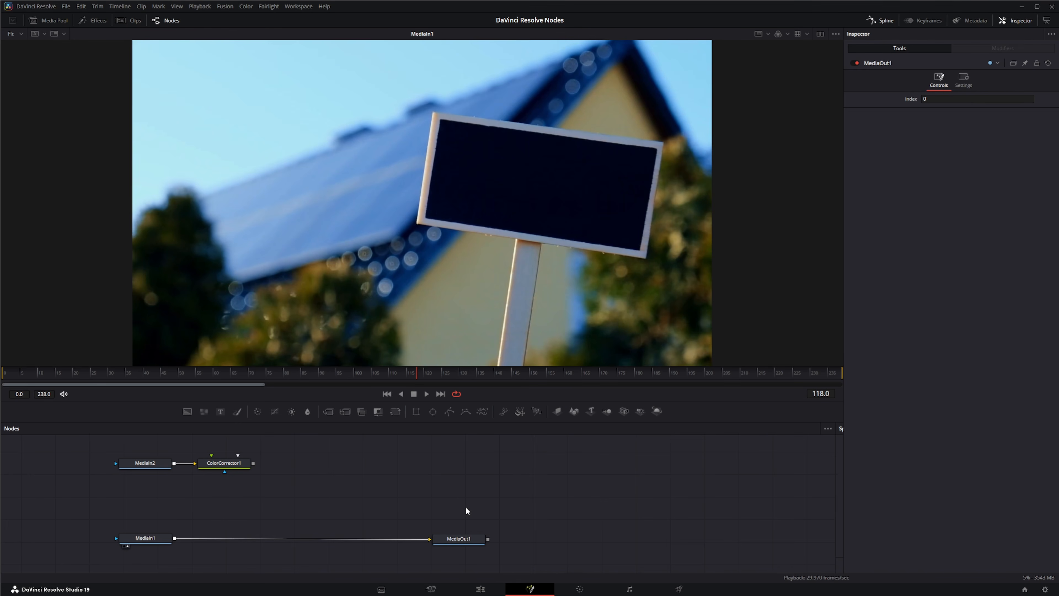
# Add a Planar Tracker node and insert it on the connection between MediaIn1 and MediaOut1.
pyautogui.hotkey('shift', 'space')
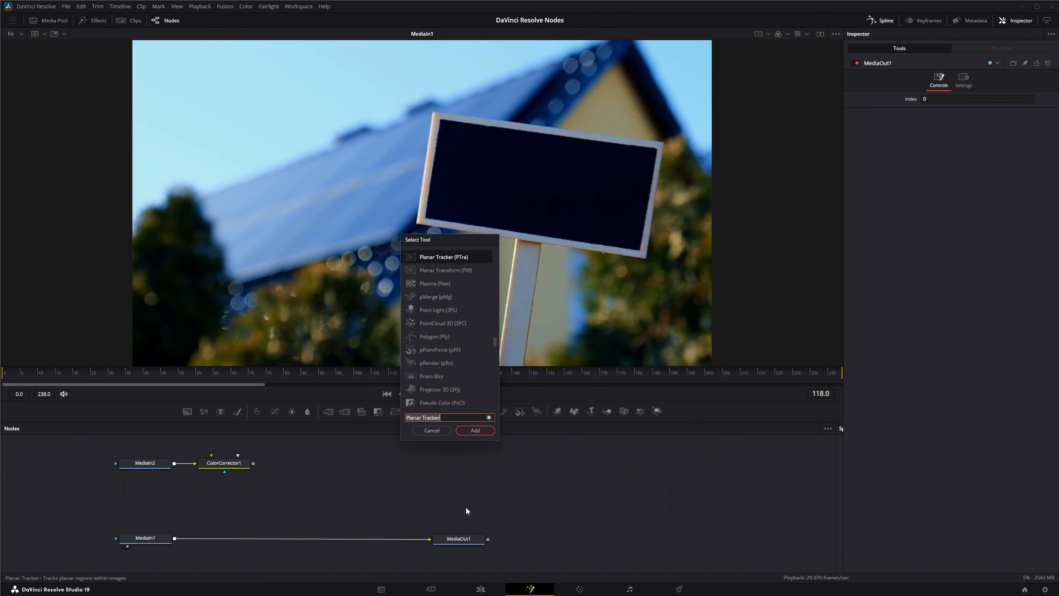
pyautogui.write('plan')
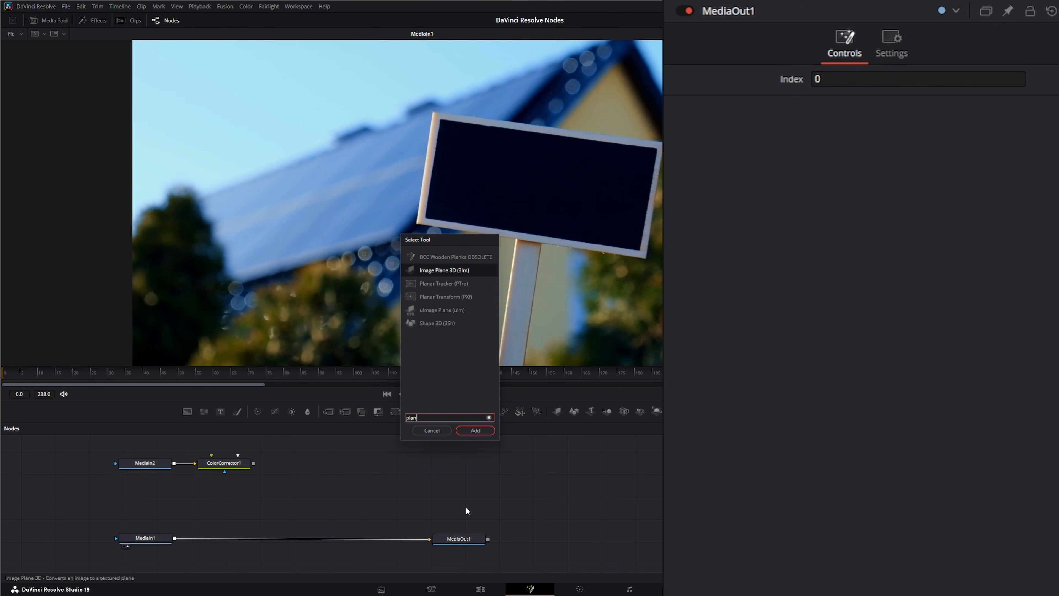
pyautogui.click(444, 283)
pyautogui.click(475, 430)
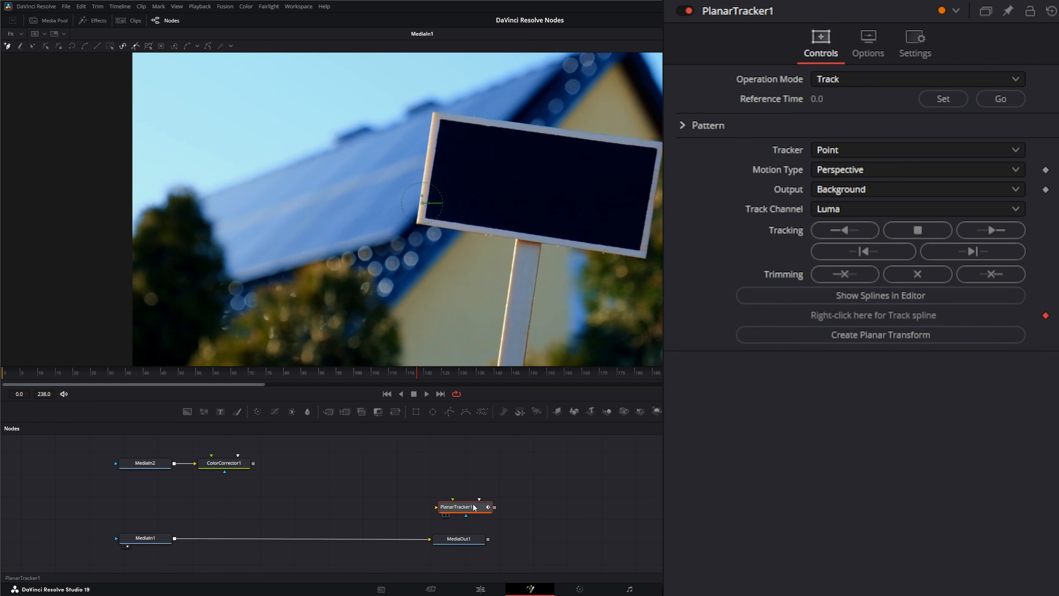
pyautogui.click(278, 536)
pyautogui.moveTo(278, 536); pyautogui.dragTo(261, 539)
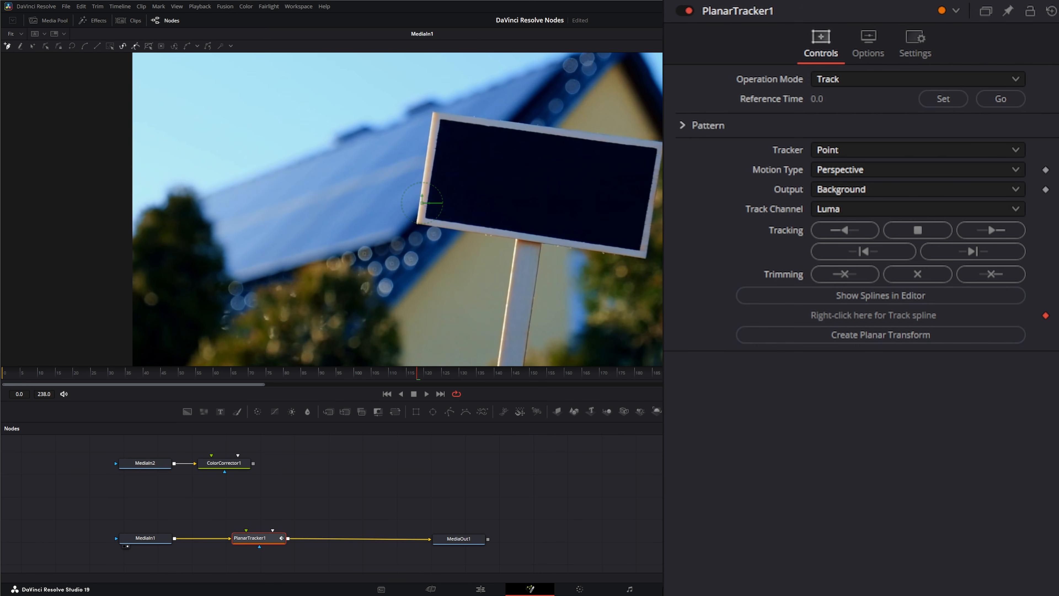
# Go to the first frame and set it as the planar tracker's reference time, keeping the operation mode at Track.
pyautogui.click(386, 393)
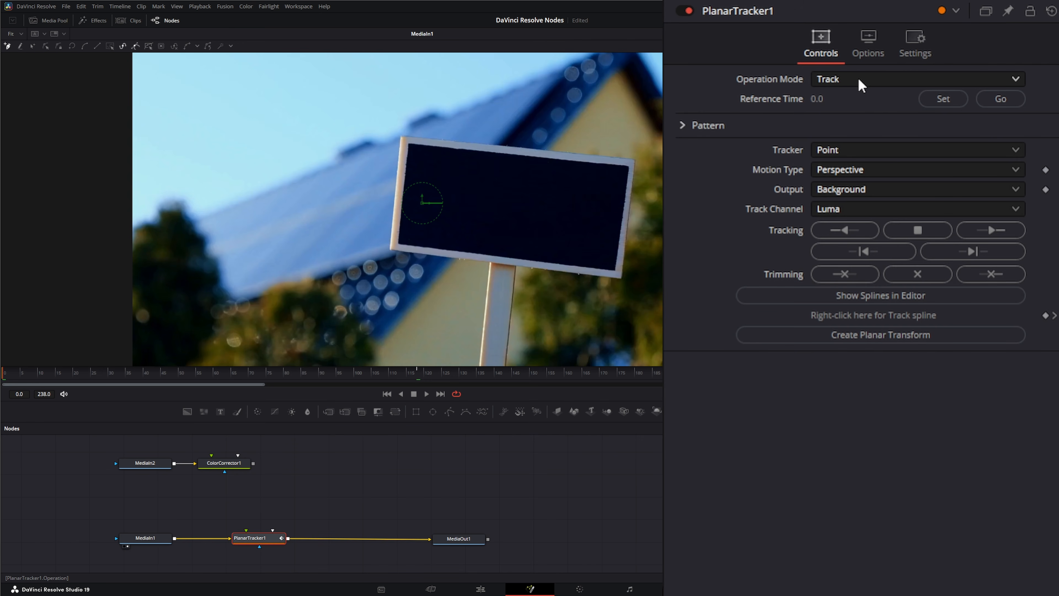
pyautogui.click(847, 80)
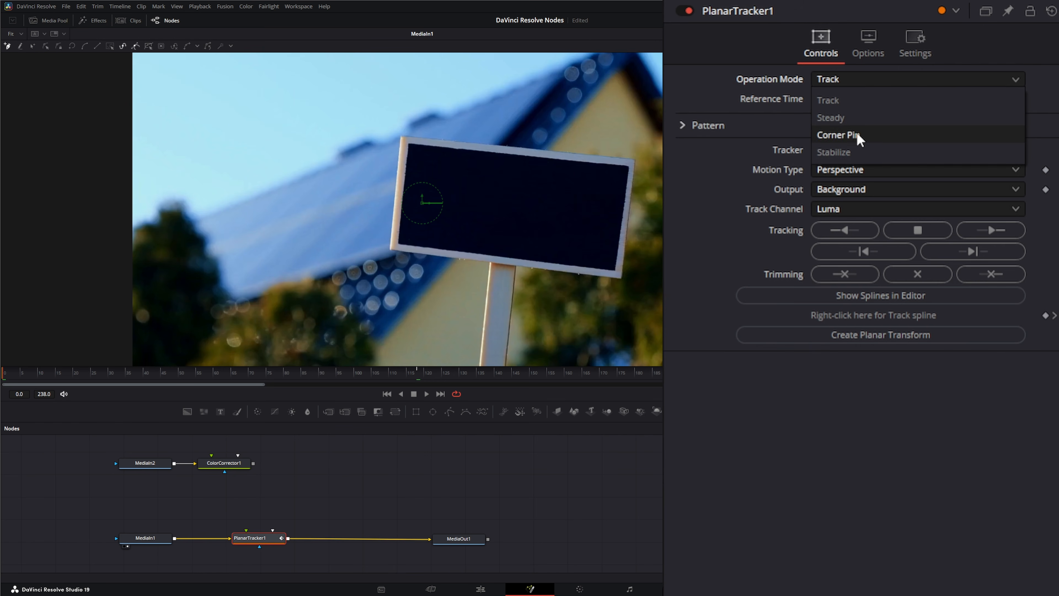
pyautogui.click(705, 99)
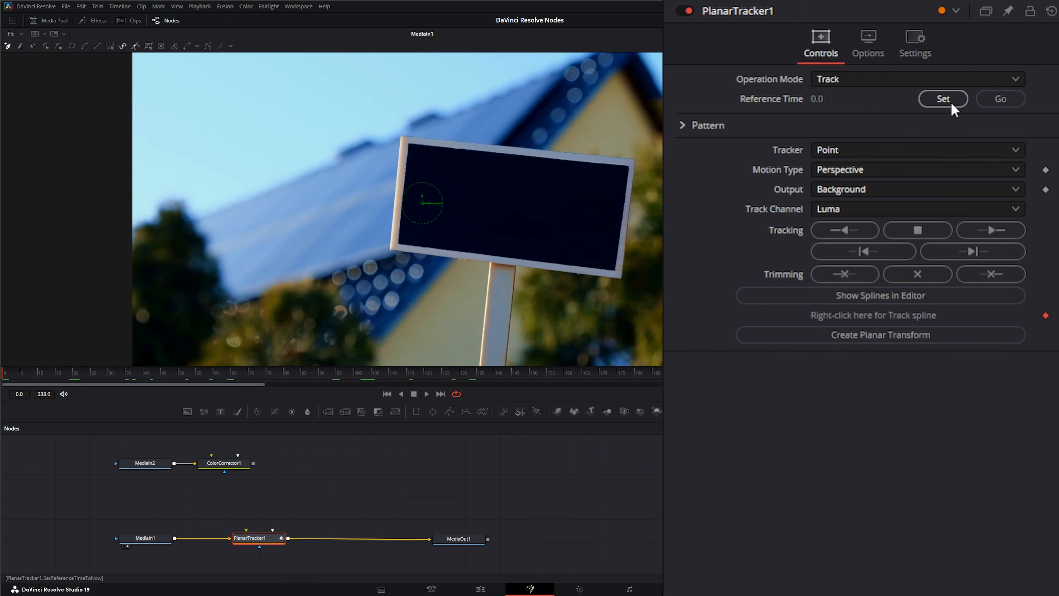
pyautogui.moveTo(8, 379)
pyautogui.mouseDown()
pyautogui.moveTo(651, 378)
pyautogui.moveTo(2, 392)
pyautogui.mouseUp()
pyautogui.click(943, 99)
# Look over the planar tracker's pattern settings and choose Point as the tracker type.
pyautogui.click(682, 125)
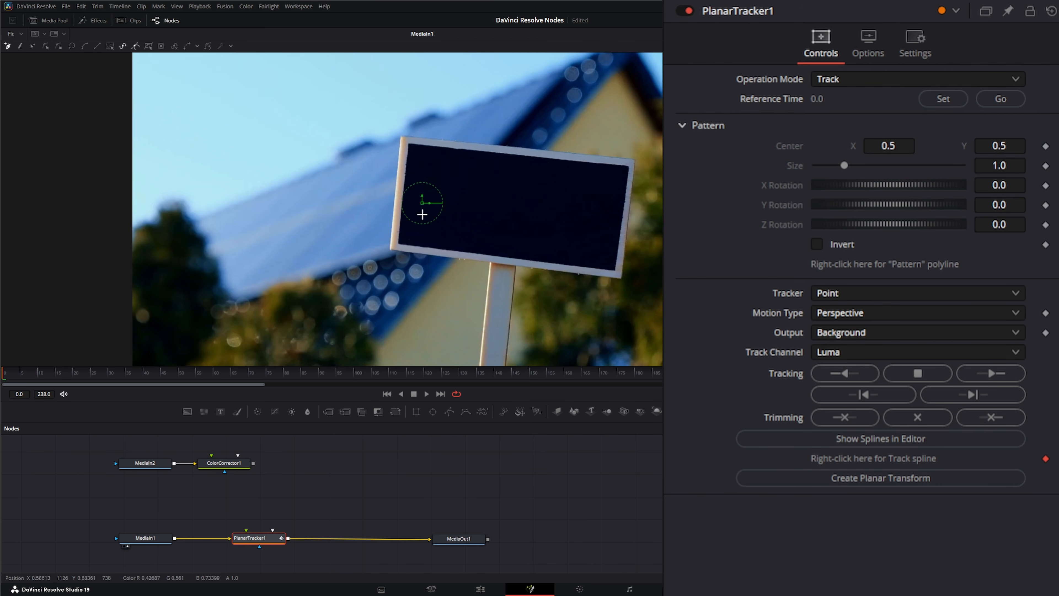
pyautogui.click(682, 126)
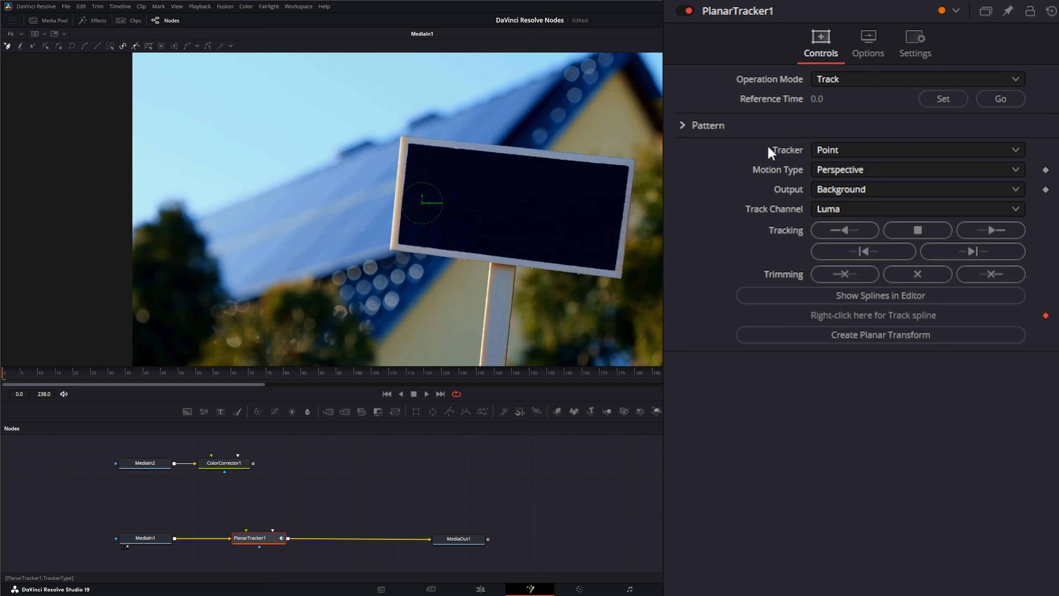
pyautogui.click(839, 150)
pyautogui.click(839, 150)
pyautogui.click(853, 150)
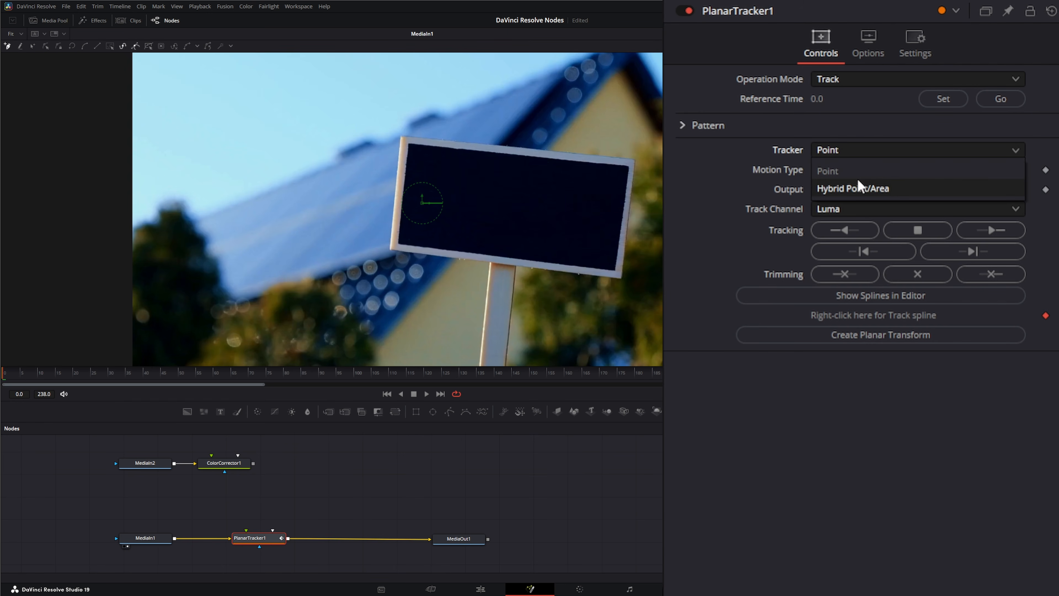
pyautogui.click(848, 171)
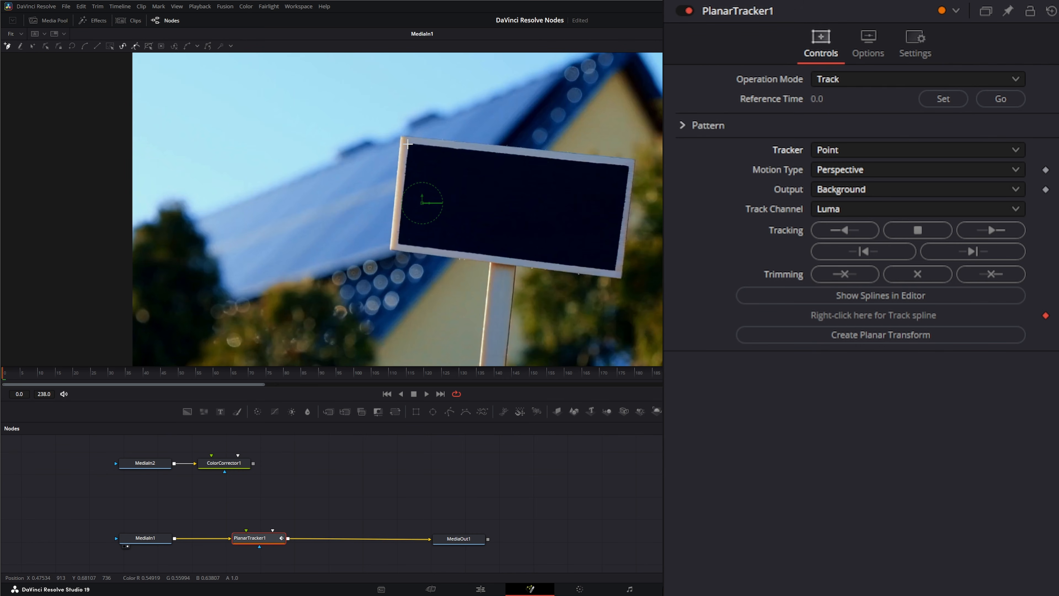
# Draw a closed four-corner tracking pattern along the edges of the sign's dark board.
pyautogui.moveTo(408, 144); pyautogui.dragTo(466, 143)
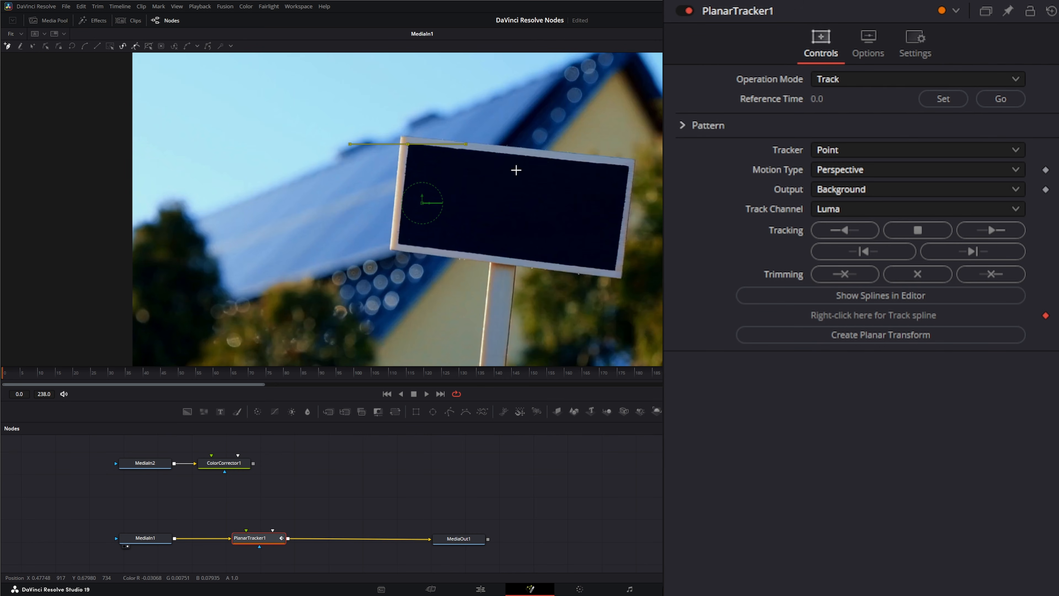
pyautogui.click(629, 165)
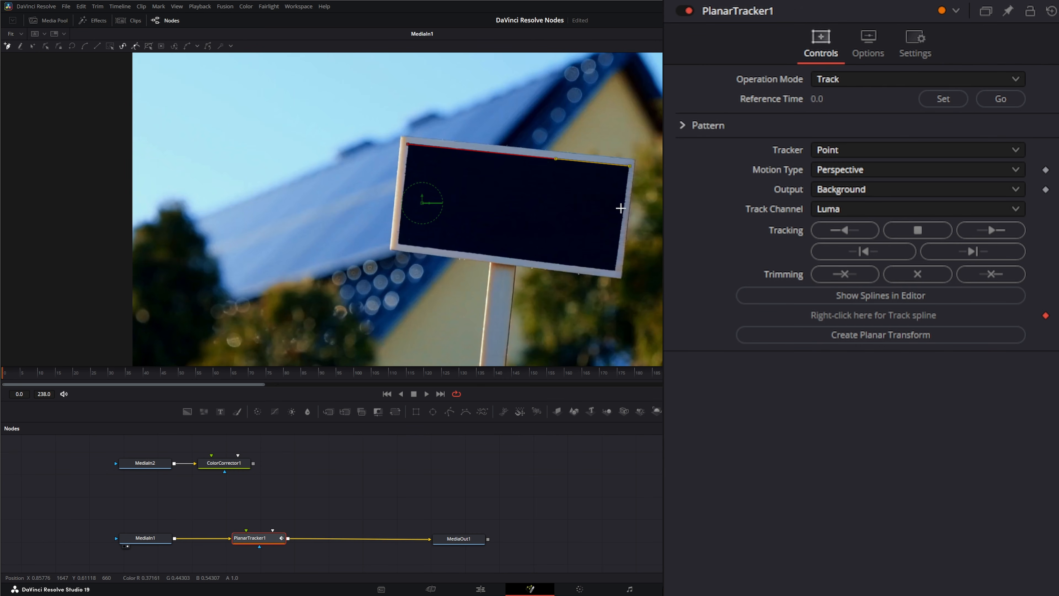
pyautogui.click(615, 271)
pyautogui.click(397, 245)
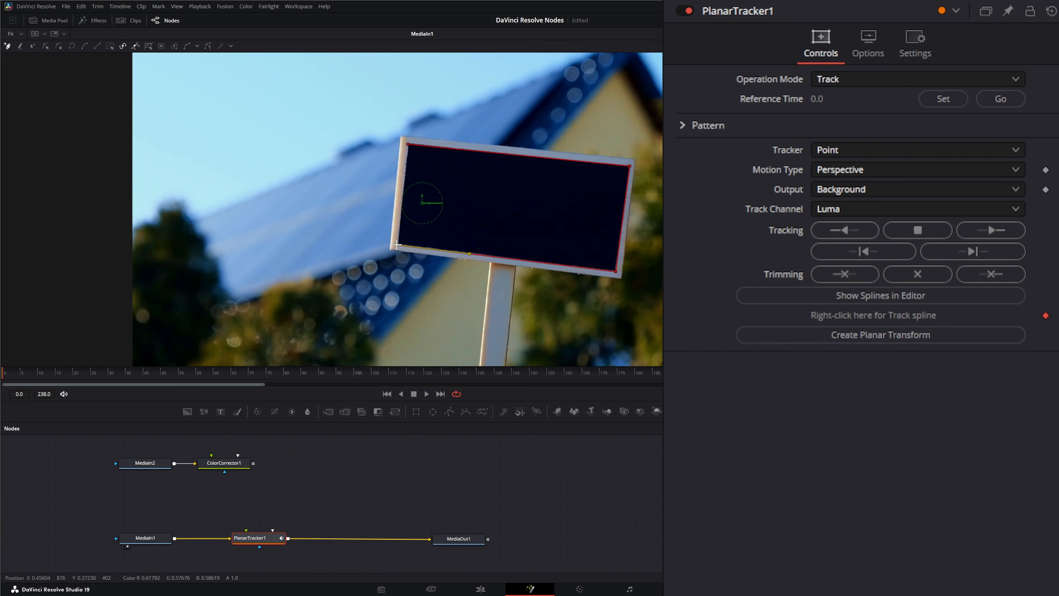
pyautogui.click(409, 145)
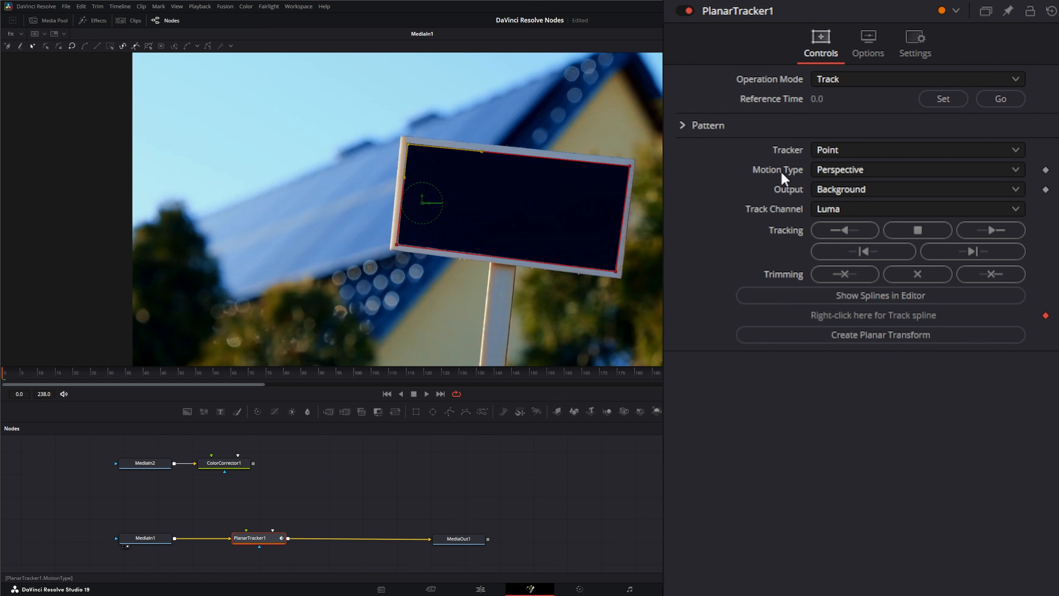
# Try each motion type from Translation up to Affine (TRS + shear), ending on Perspective.
pyautogui.click(831, 172)
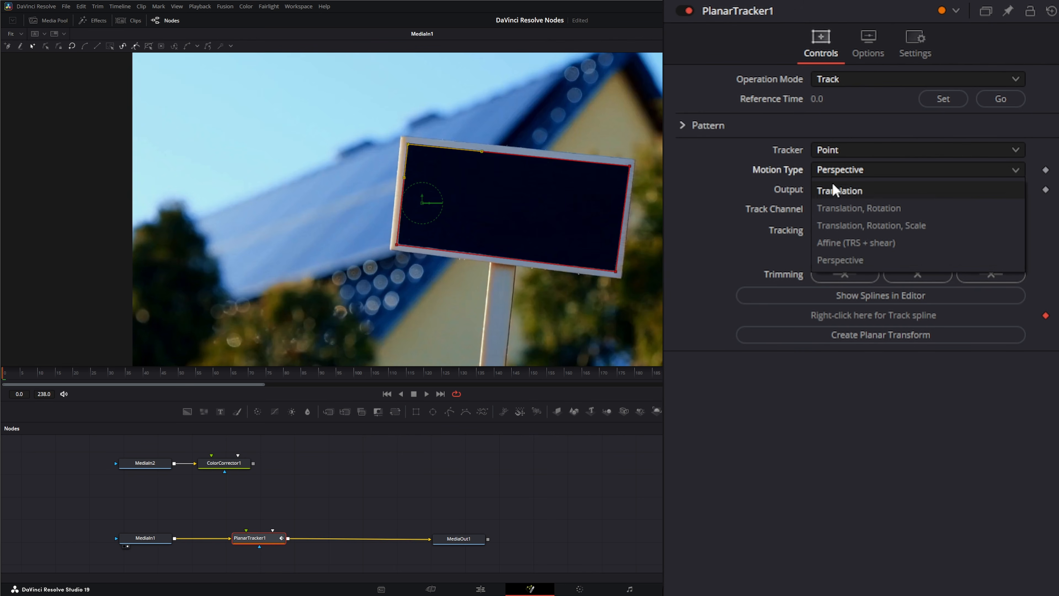
pyautogui.click(836, 193)
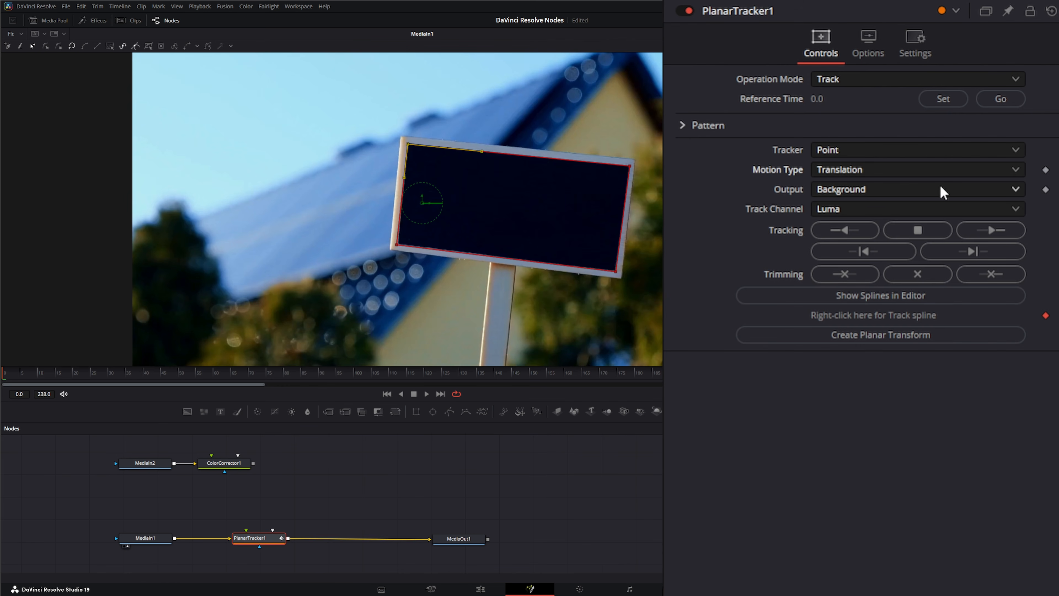
pyautogui.click(847, 172)
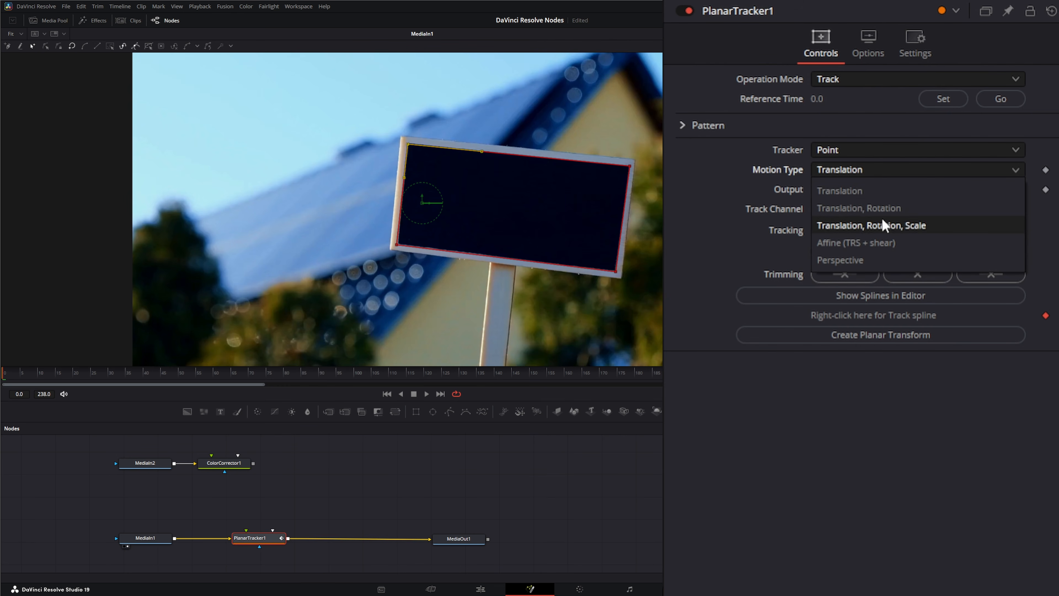
pyautogui.click(857, 205)
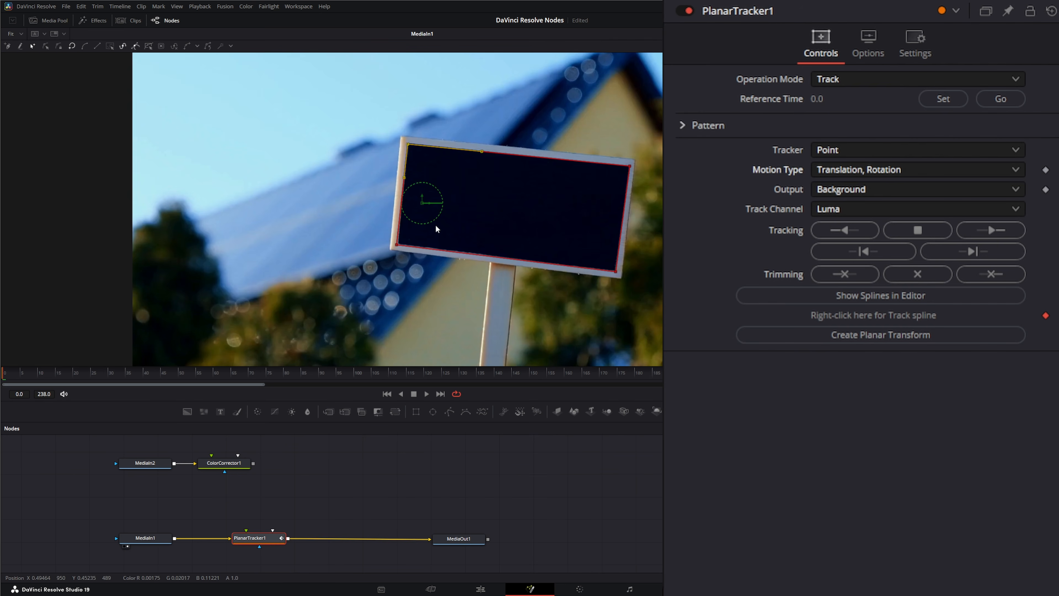
pyautogui.click(839, 171)
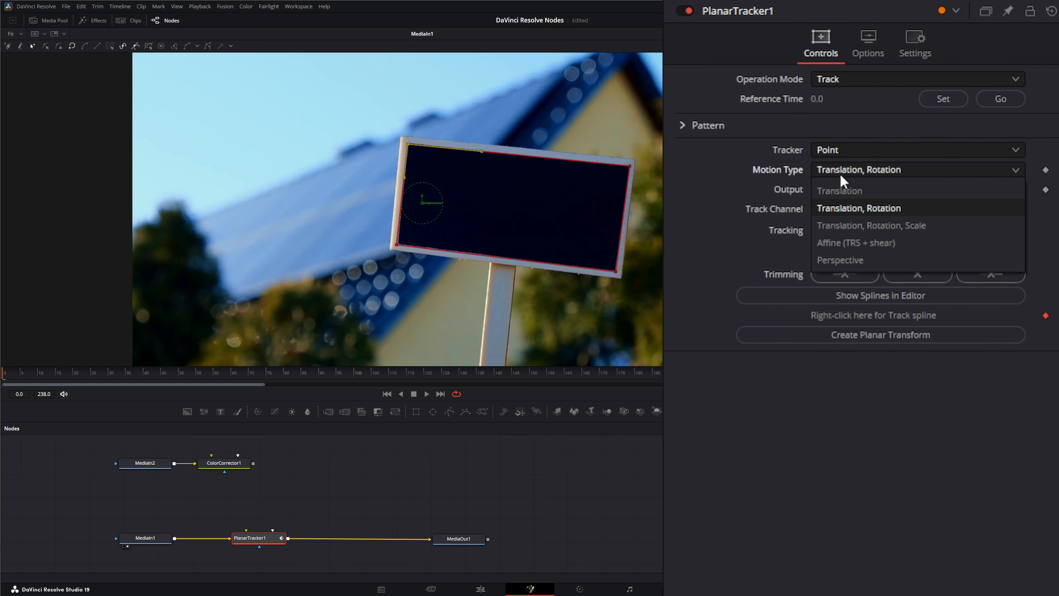
pyautogui.click(843, 227)
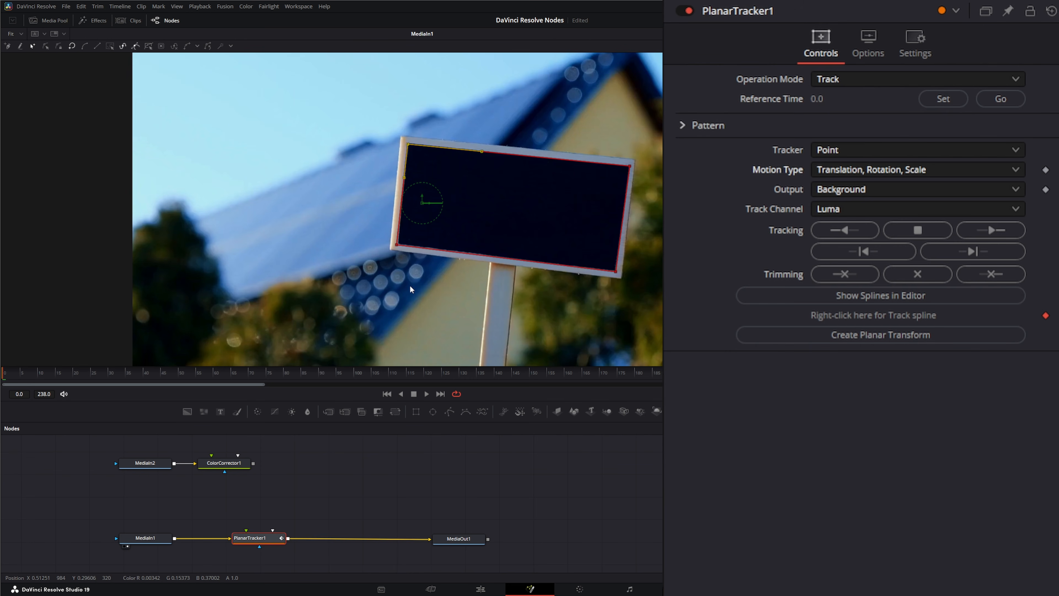
pyautogui.click(833, 171)
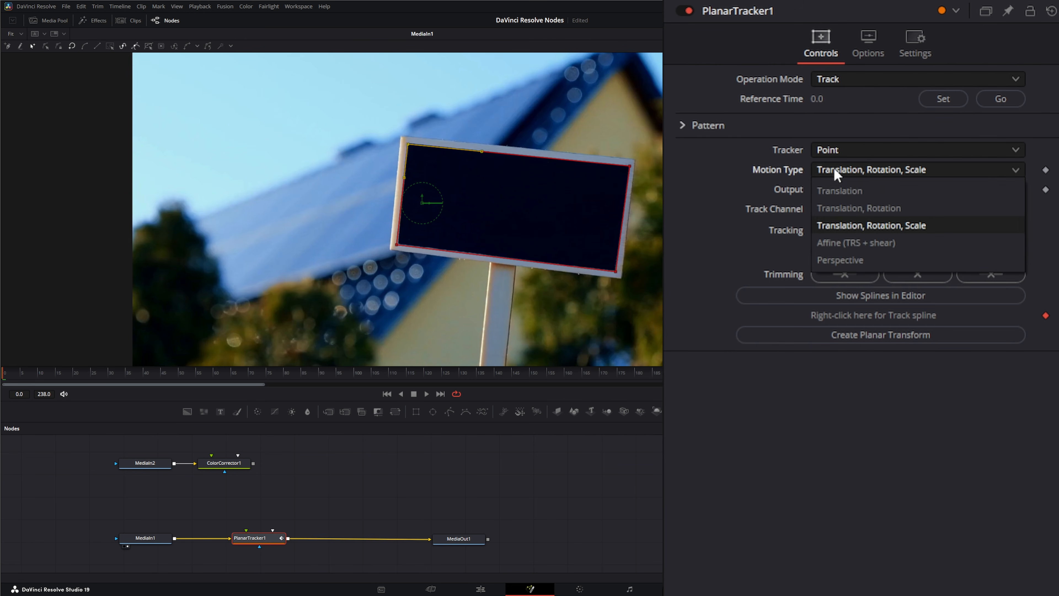
pyautogui.click(866, 241)
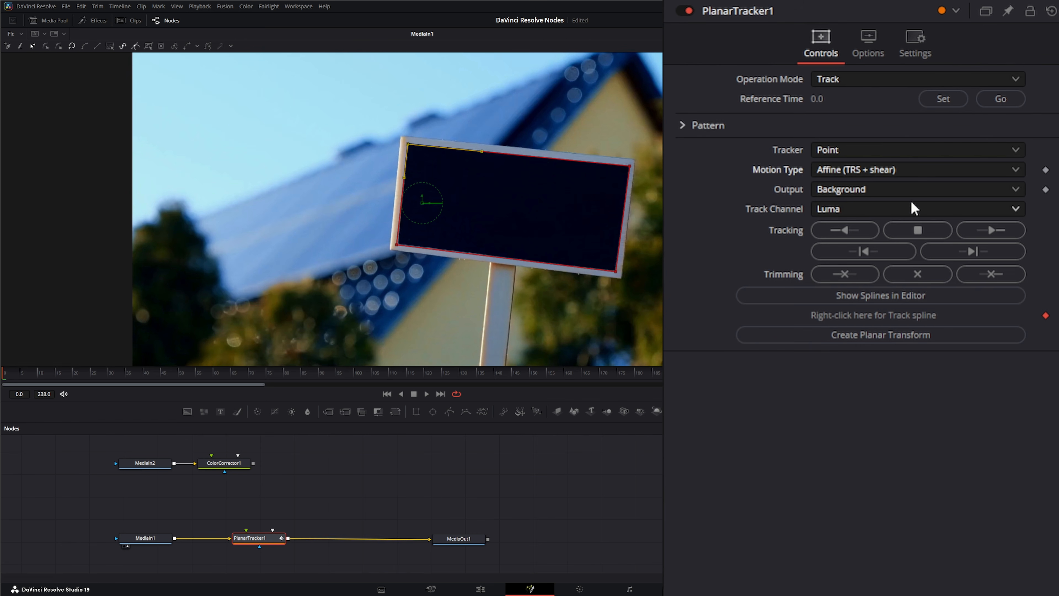
pyautogui.click(841, 171)
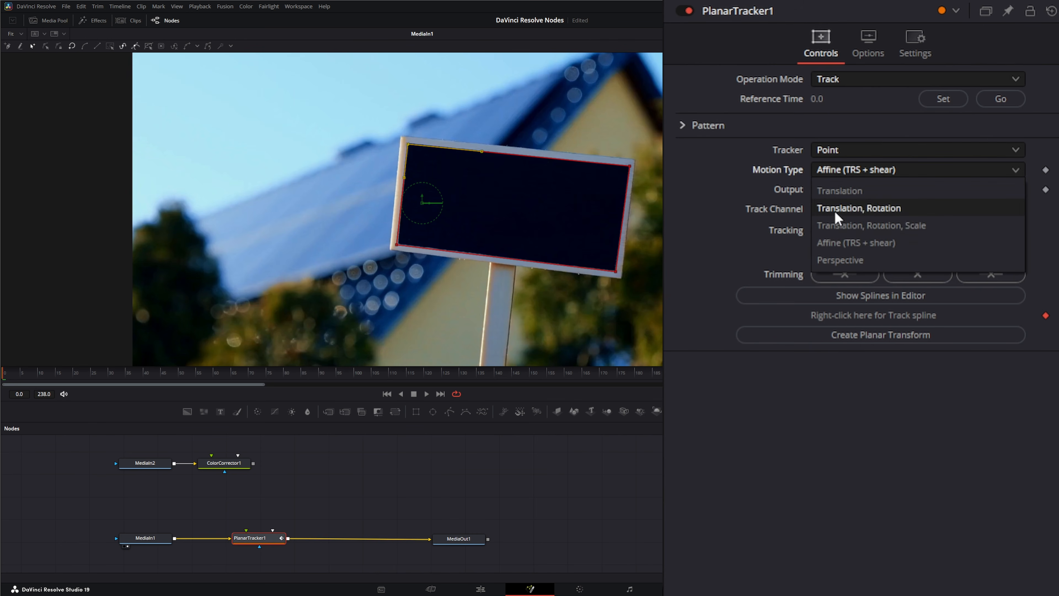
pyautogui.click(840, 261)
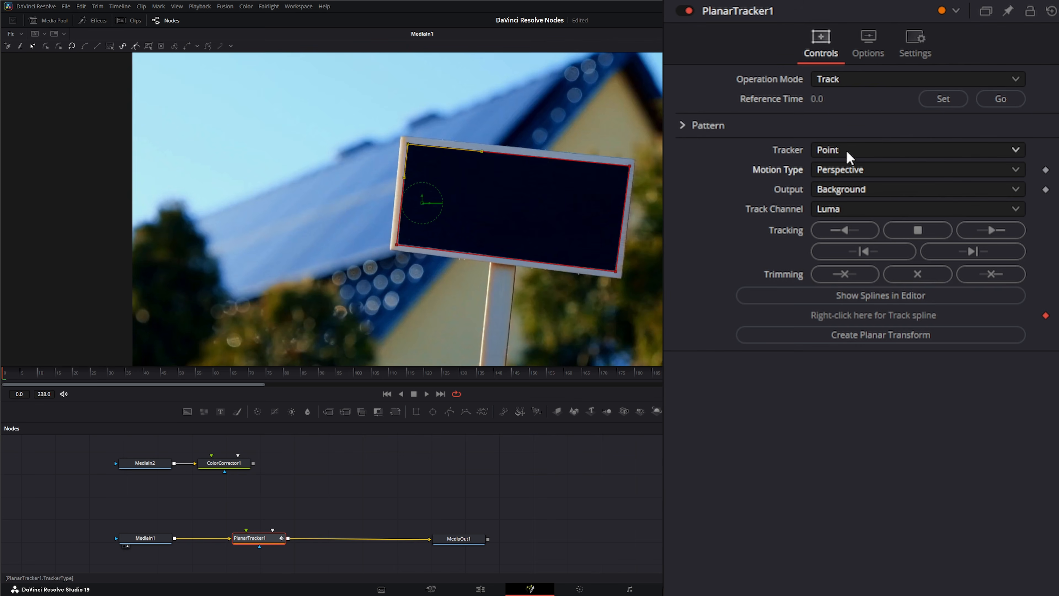
# Scrub through the clip to check the sign's movement and set the motion type to Affine (TRS + shear).
pyautogui.click(840, 169)
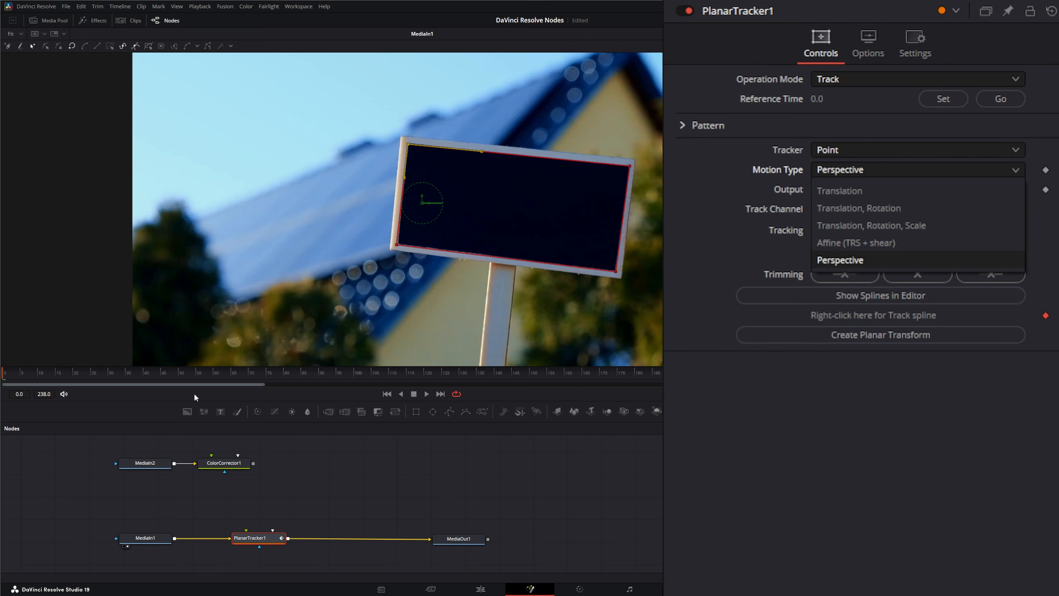
pyautogui.moveTo(19, 380); pyautogui.dragTo(304, 399)
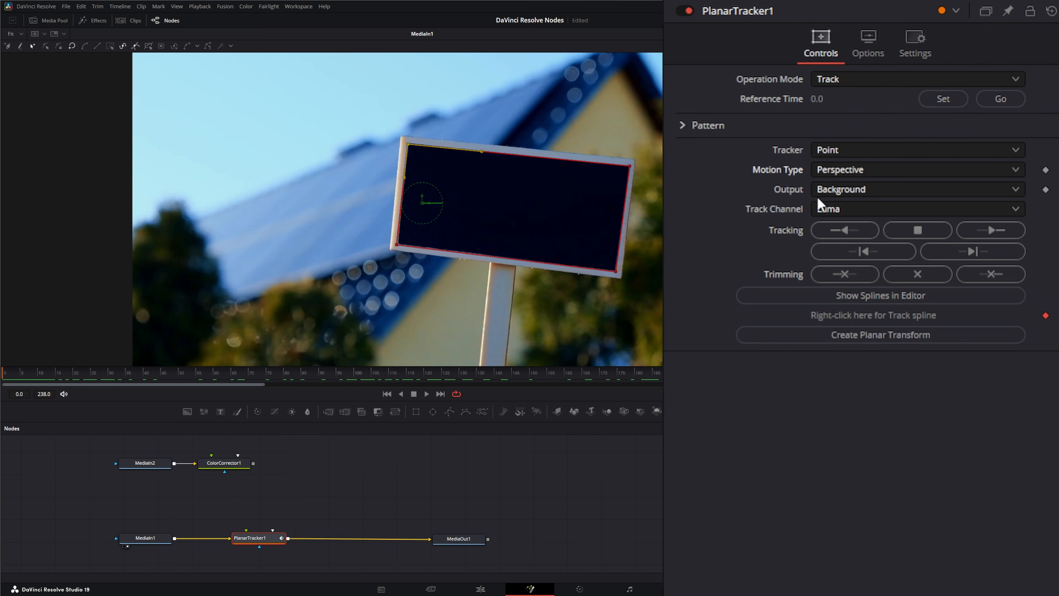
pyautogui.click(845, 175)
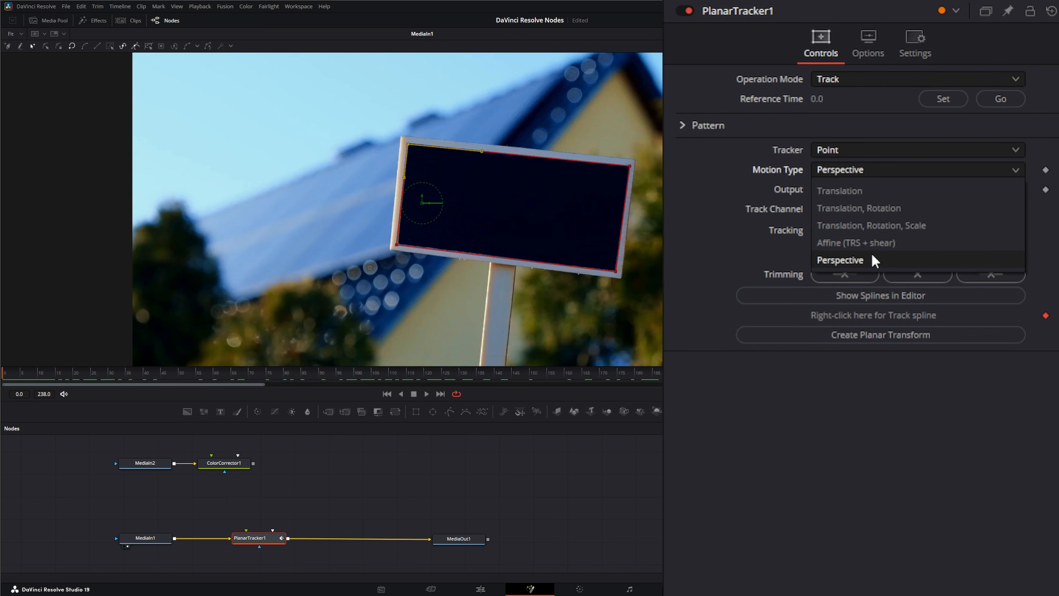
pyautogui.click(858, 241)
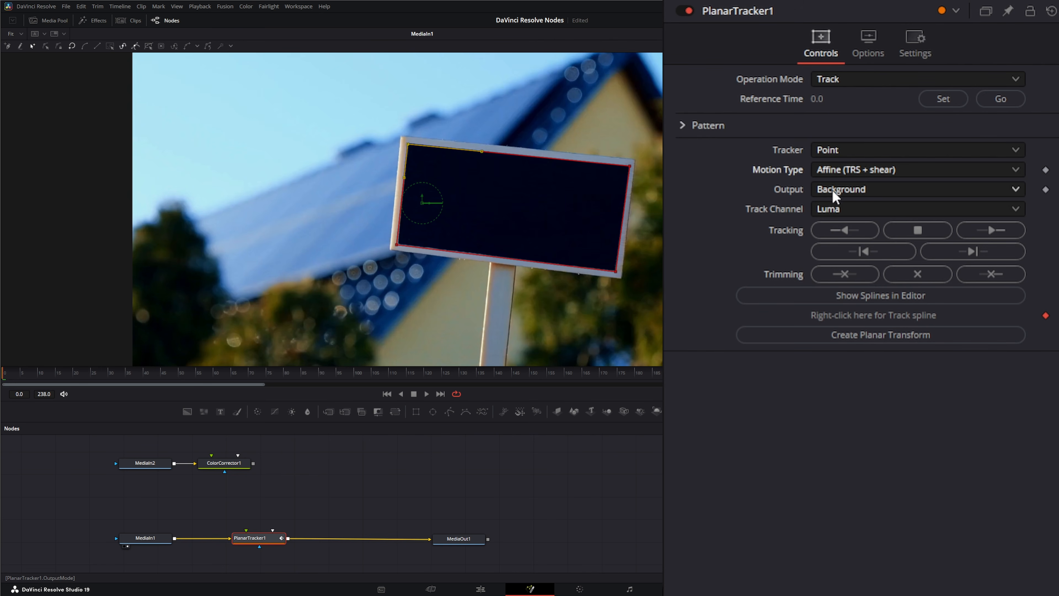
# Check the pattern against a frame near the clip's end and set the tracker's output to Background - preprocessed.
pyautogui.click(558, 372)
pyautogui.click(659, 373)
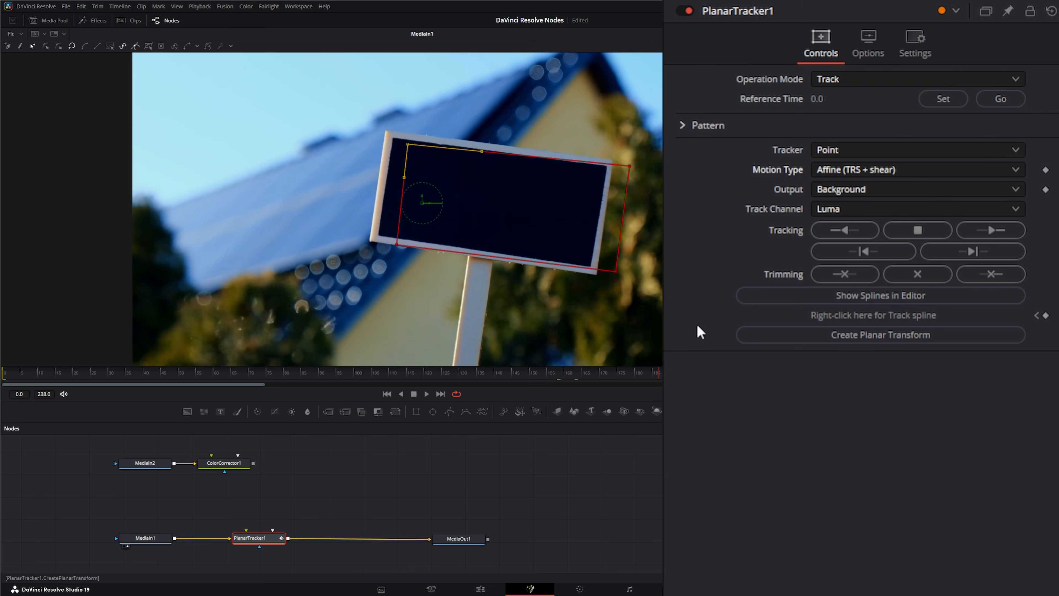
pyautogui.click(832, 190)
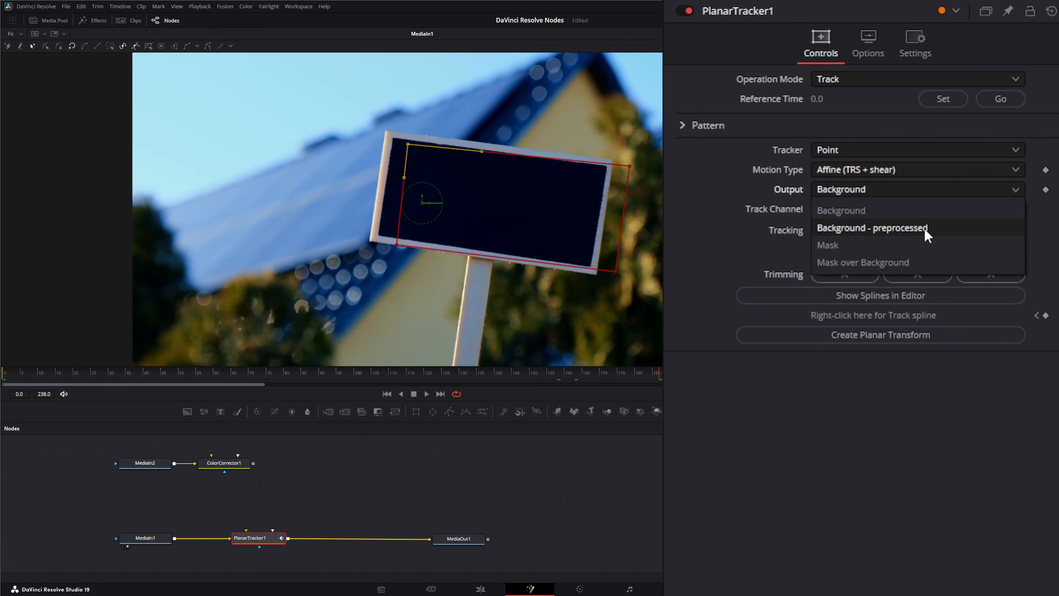
pyautogui.click(913, 234)
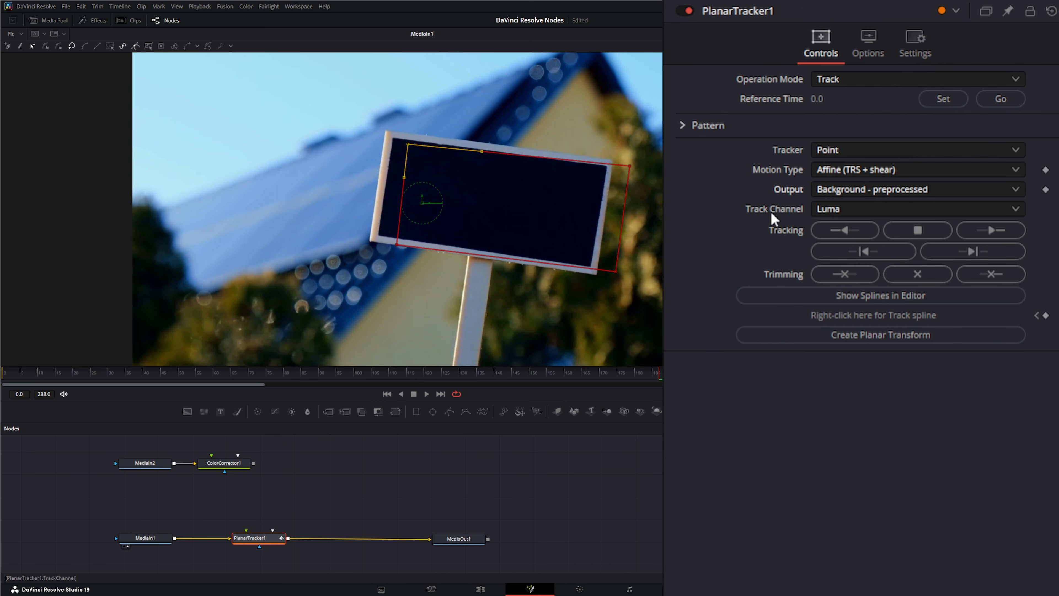
# Return to the first frame, set the track channel to Red and show the PlanarTracker1 output in the viewer.
pyautogui.click(387, 393)
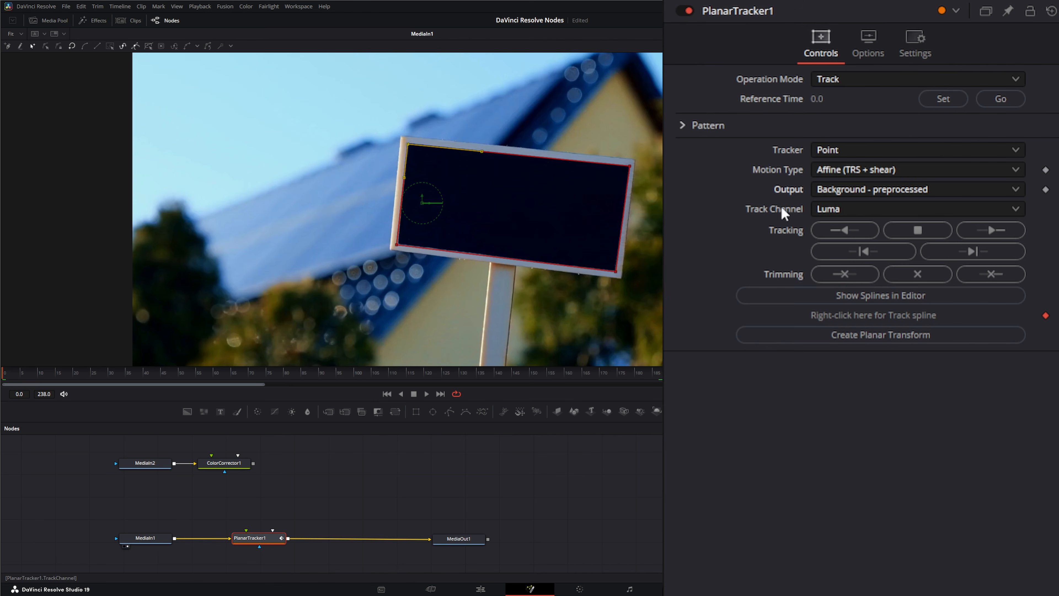
pyautogui.click(834, 208)
pyautogui.click(835, 230)
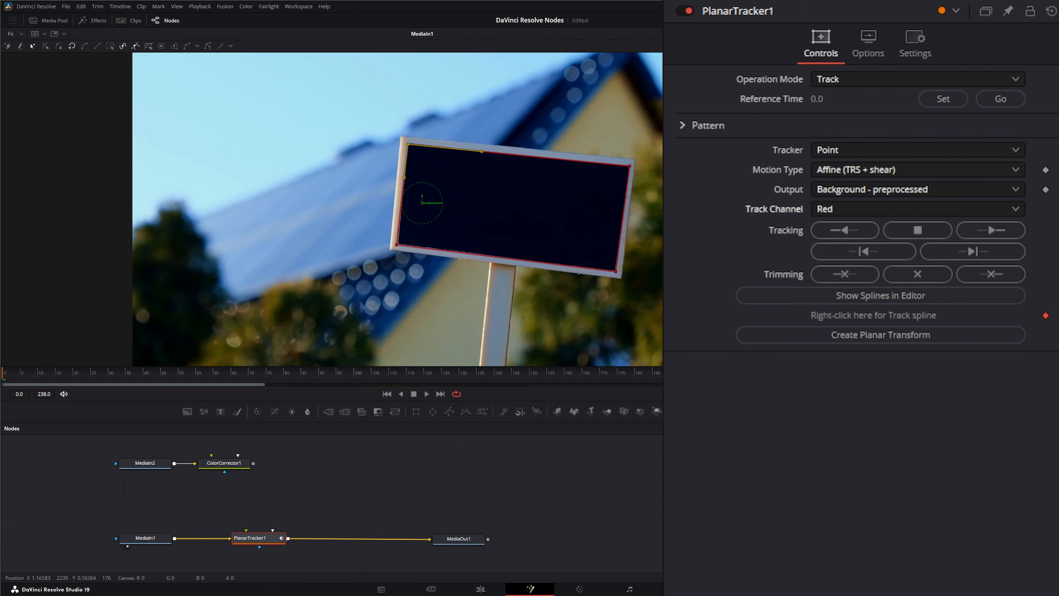
pyautogui.moveTo(258, 531); pyautogui.dragTo(282, 284)
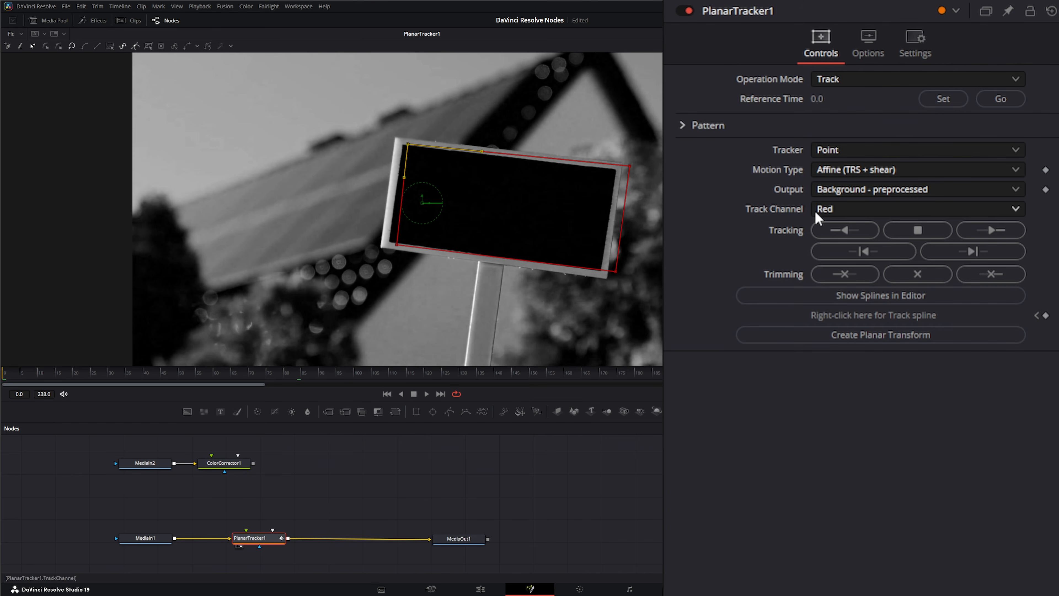
# Preview the PlanarTracker1 image with the track channel set to Green, Blue and Luma.
pyautogui.click(828, 208)
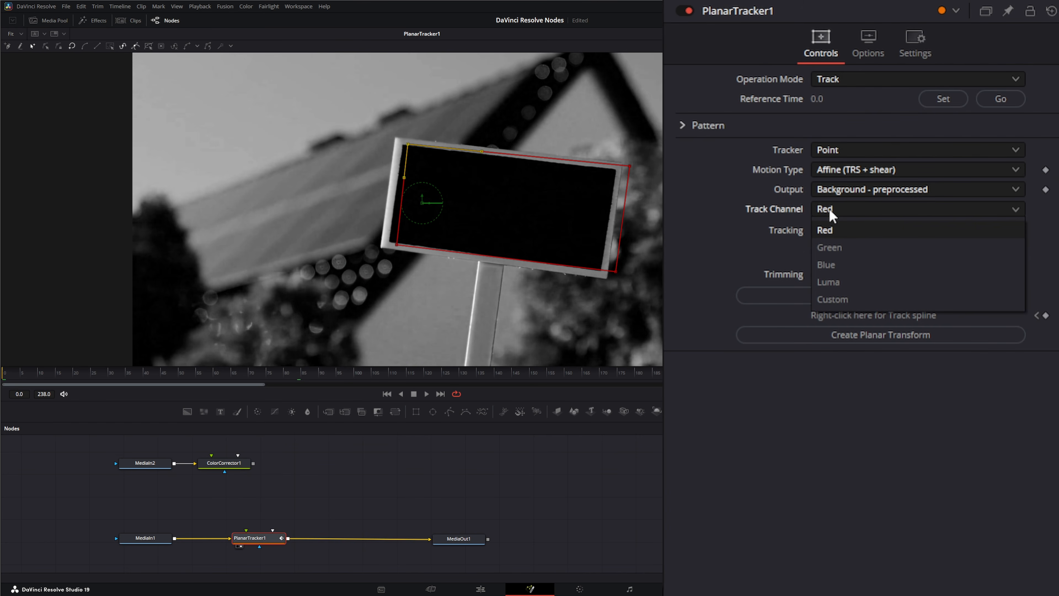
pyautogui.click(843, 248)
pyautogui.click(847, 210)
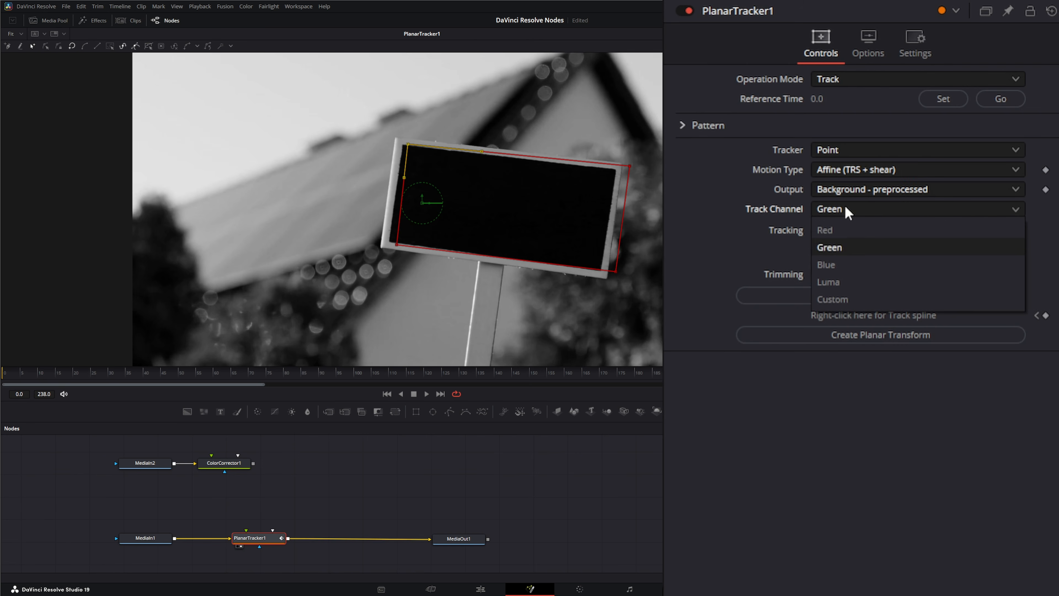
pyautogui.click(846, 265)
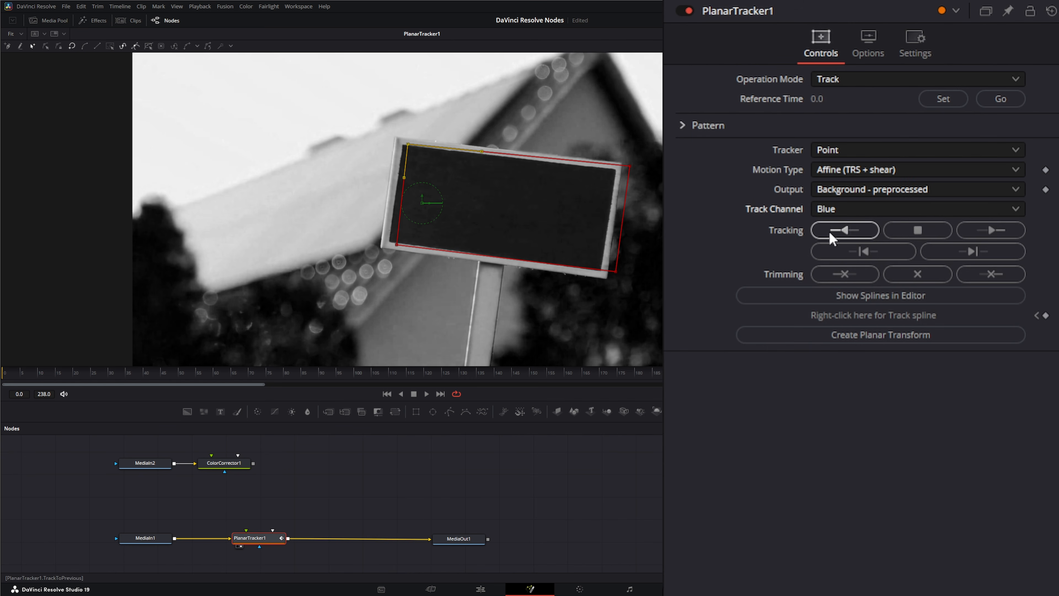
pyautogui.click(835, 212)
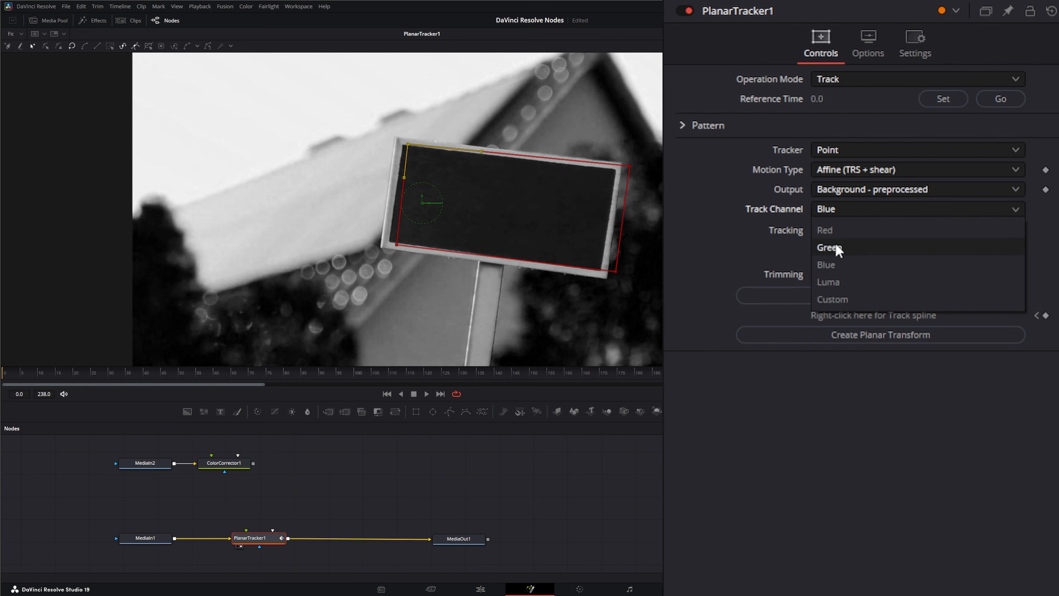
pyautogui.click(841, 279)
# Try the Custom track channel with a red weight of 0.18, restore that weight's default and set the channel to Luma.
pyautogui.click(831, 215)
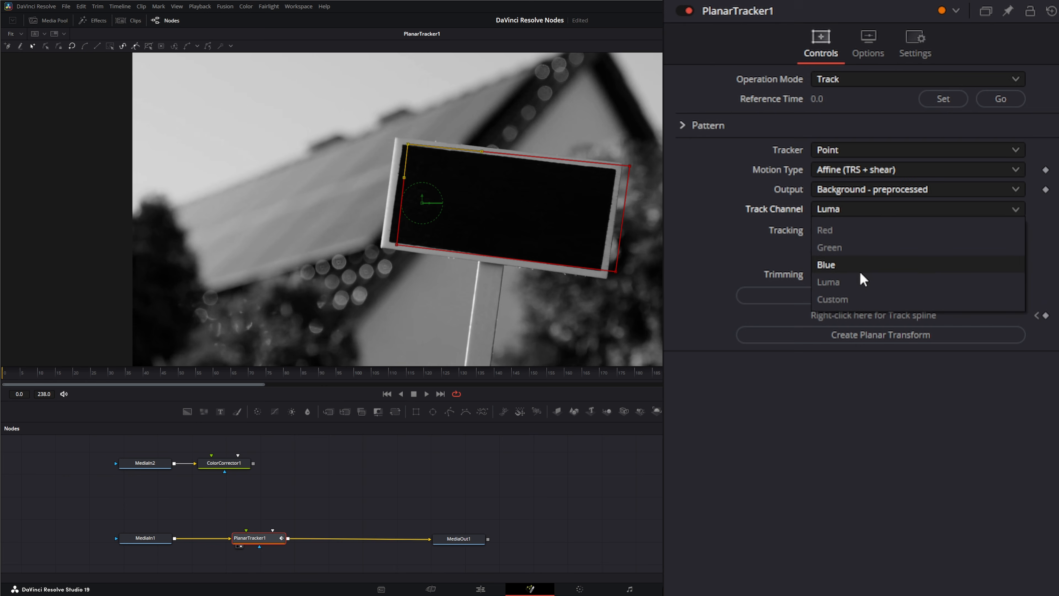
pyautogui.click(855, 298)
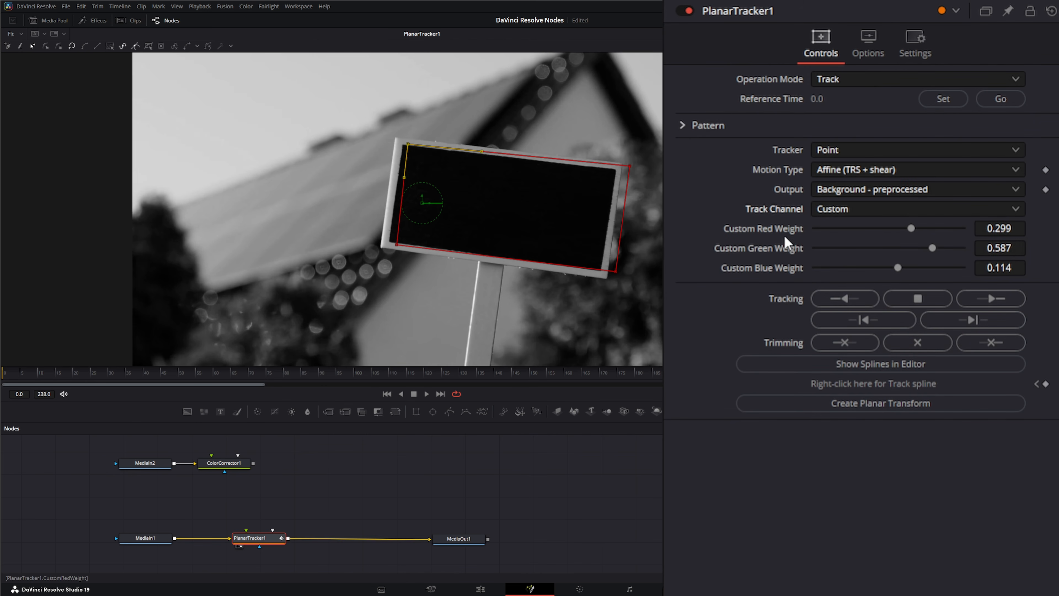
pyautogui.moveTo(912, 228)
pyautogui.mouseDown()
pyautogui.moveTo(869, 230)
pyautogui.moveTo(942, 227)
pyautogui.moveTo(902, 233)
pyautogui.mouseUp()
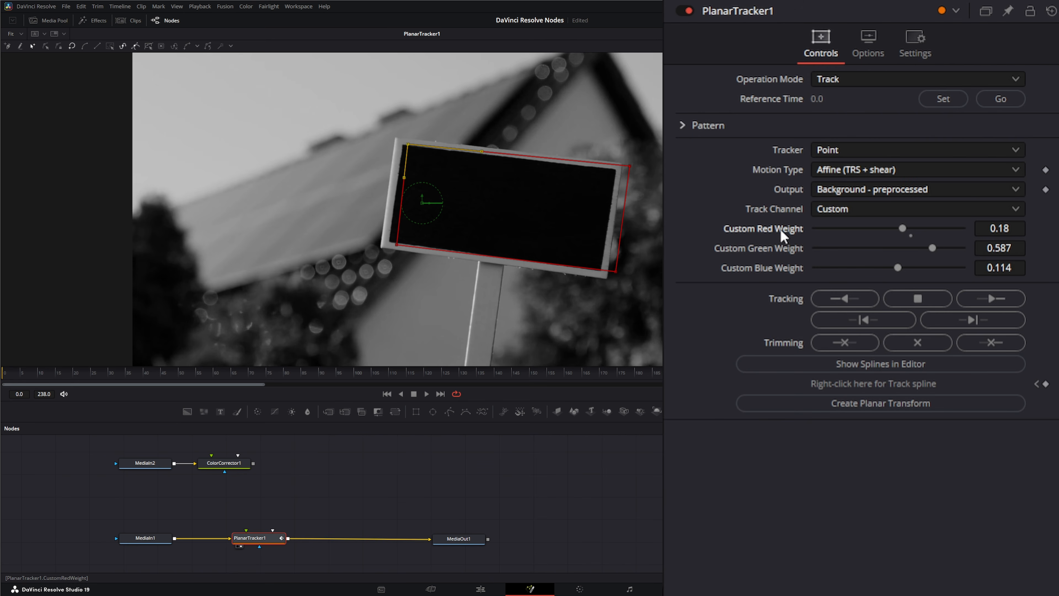
pyautogui.doubleClick(781, 231)
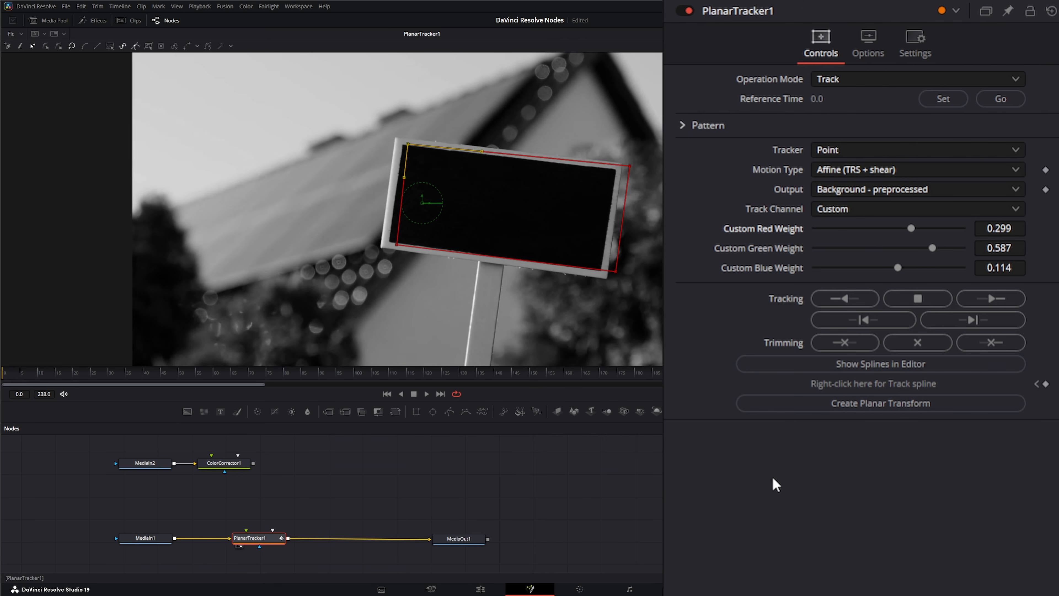
pyautogui.click(833, 206)
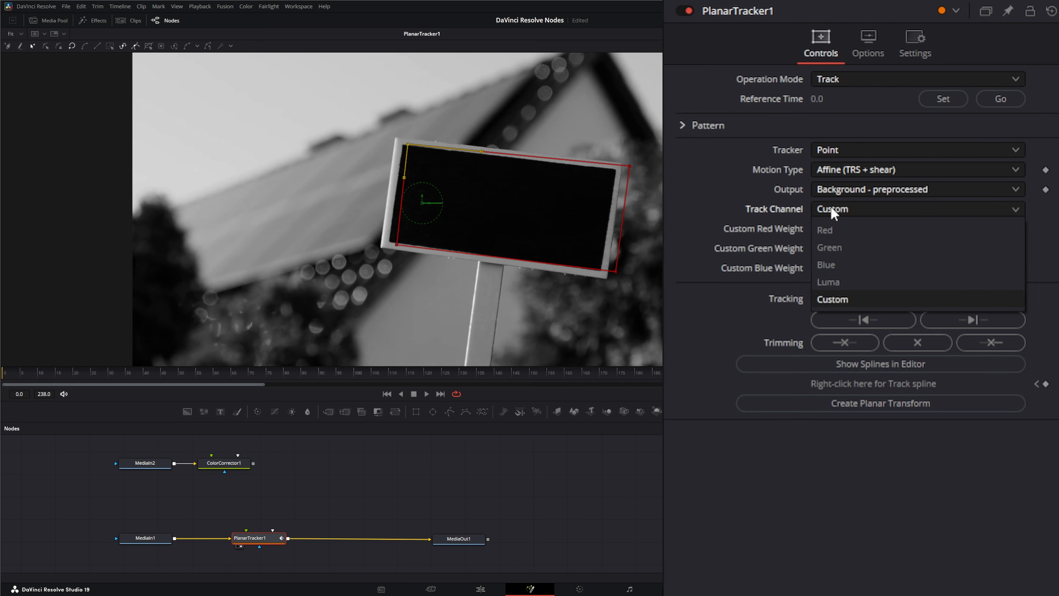
pyautogui.click(838, 284)
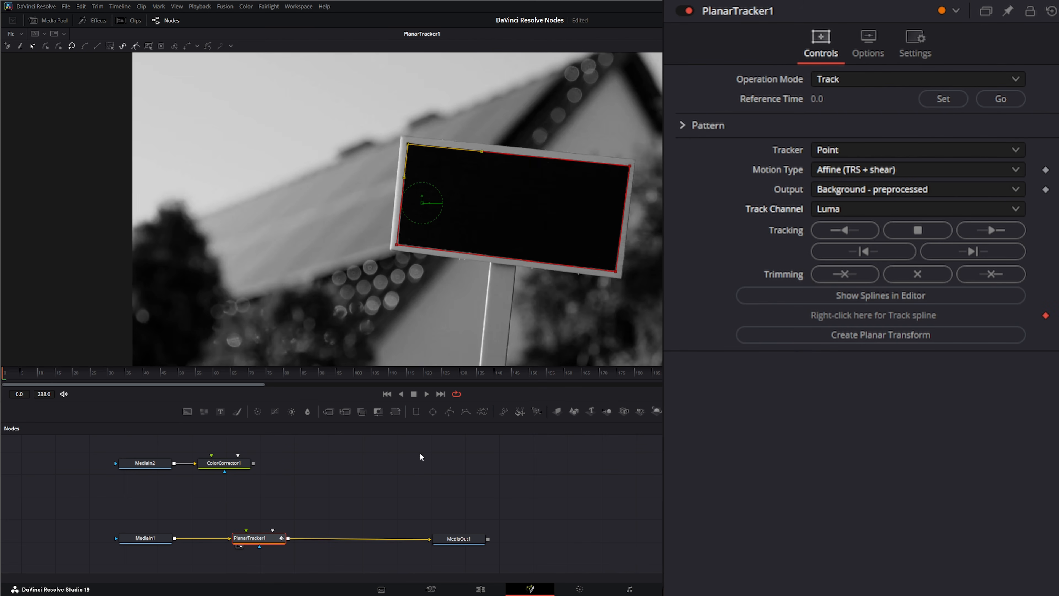
# Scrub and play through the preprocessed clip to check the sign's contrast, and return to the first frame.
pyautogui.moveTo(471, 373); pyautogui.dragTo(388, 369)
pyautogui.rightClick(424, 441)
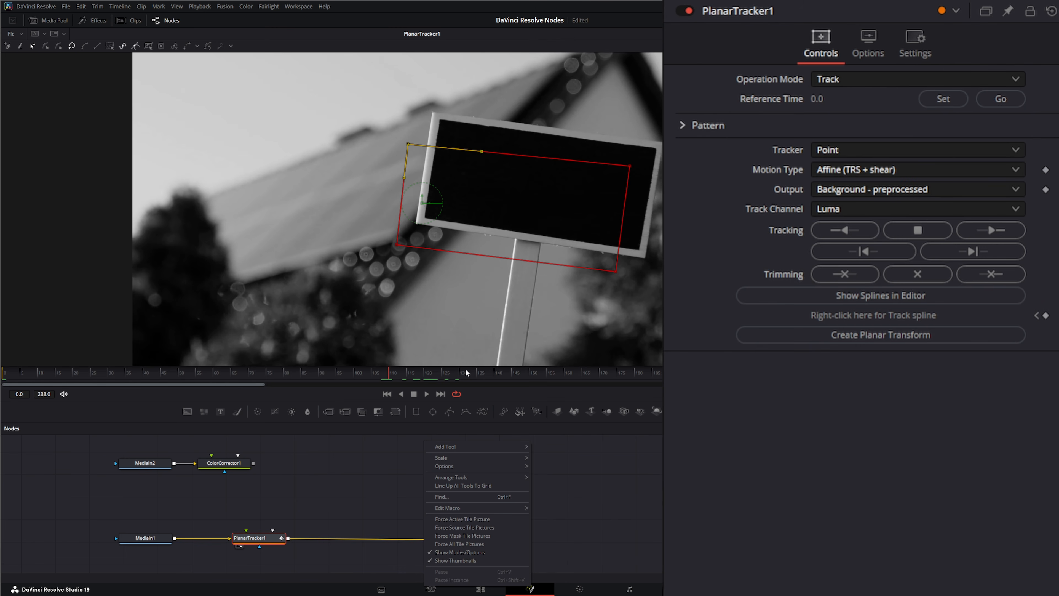
pyautogui.click(351, 482)
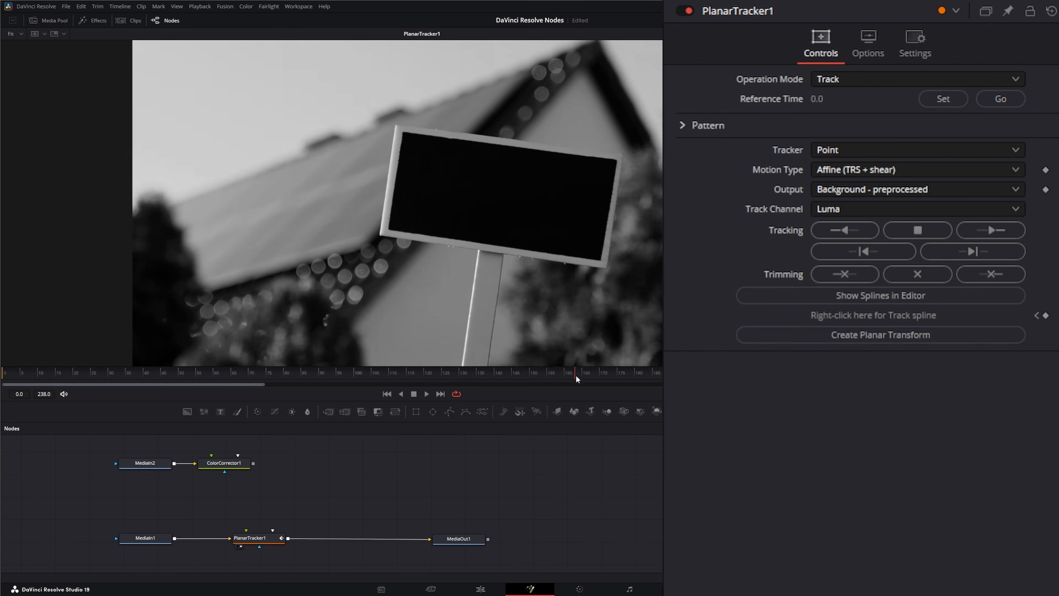
pyautogui.moveTo(575, 375); pyautogui.dragTo(70, 373)
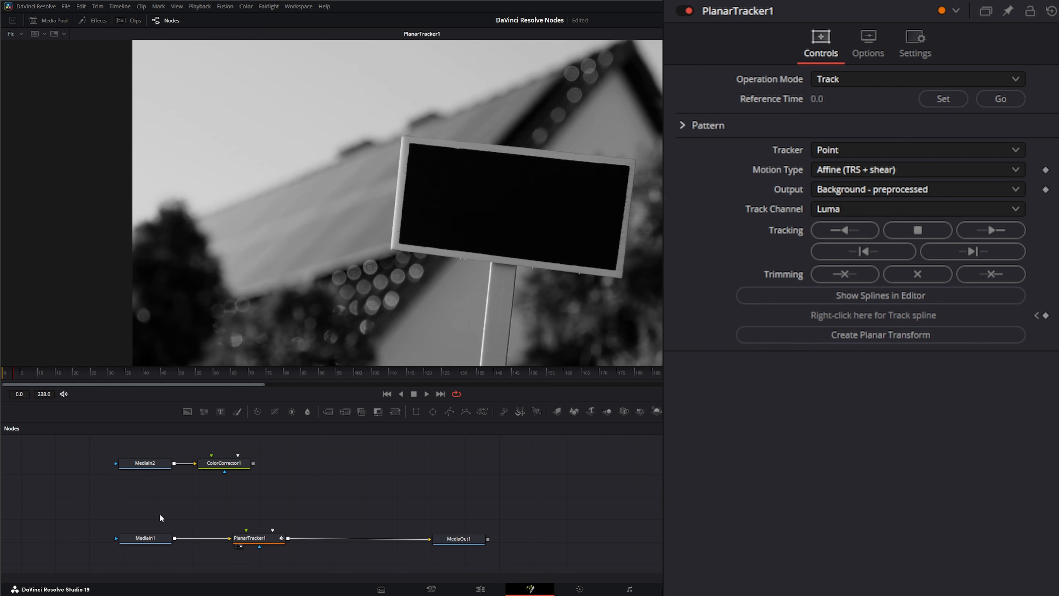
pyautogui.click(409, 372)
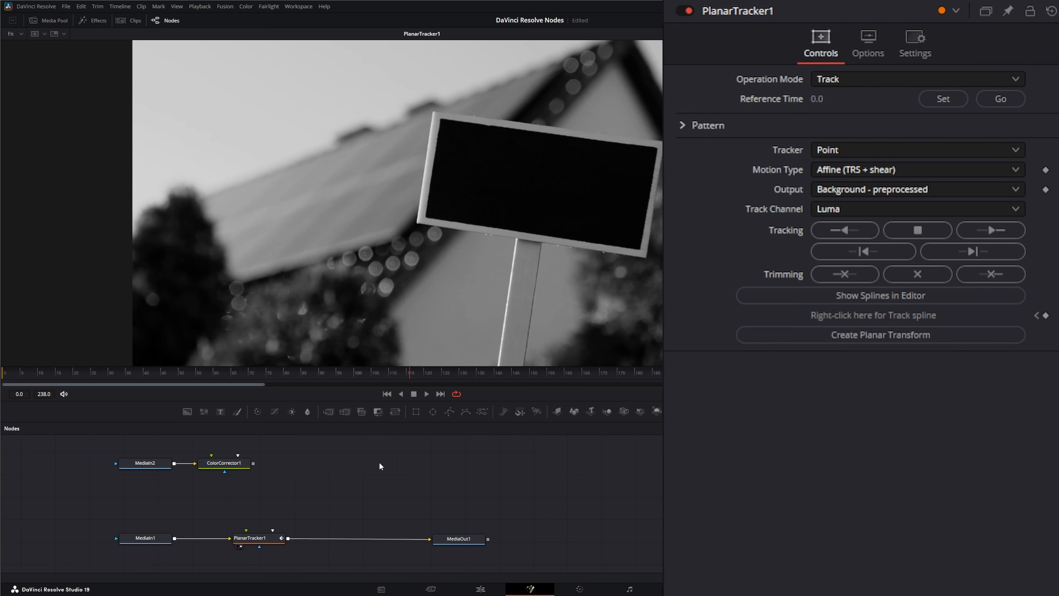
pyautogui.press('space')
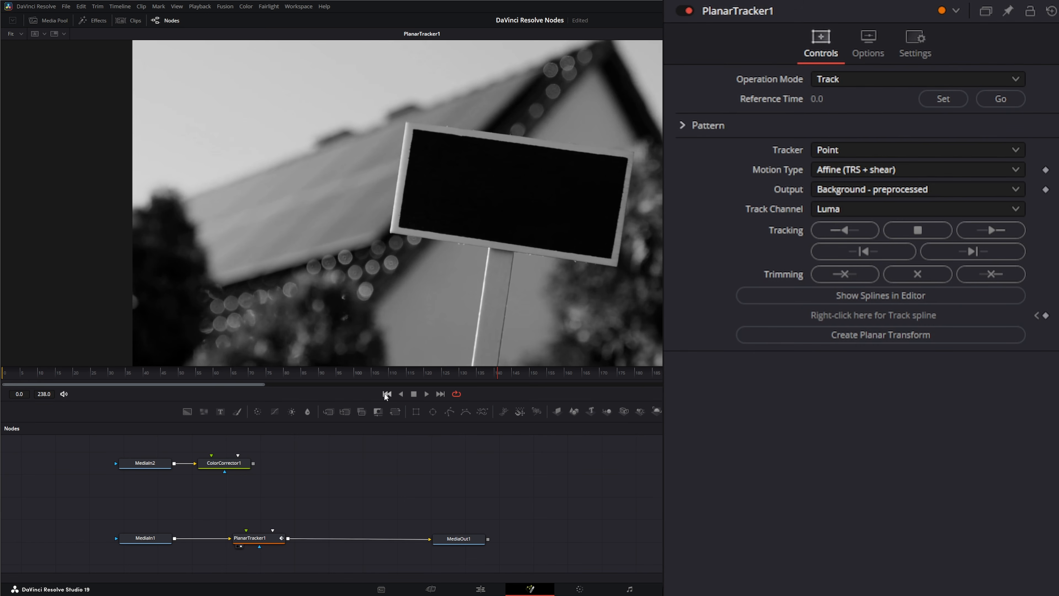
pyautogui.click(387, 394)
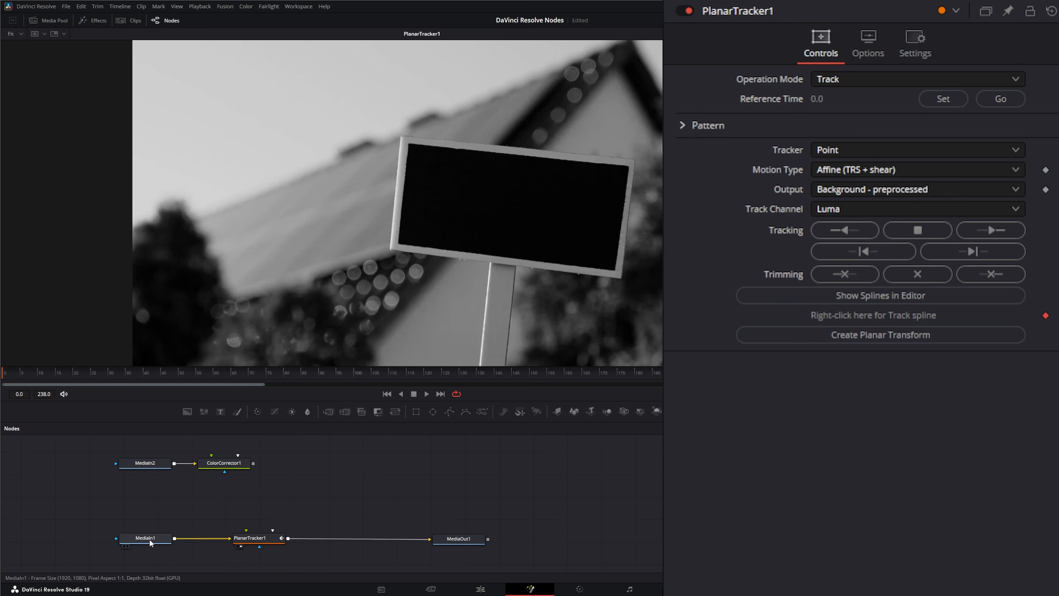
# Compare the MediaIn1 footage with the PlanarTracker1 output in the viewer, ending on the first frame.
pyautogui.moveTo(149, 539); pyautogui.dragTo(151, 243)
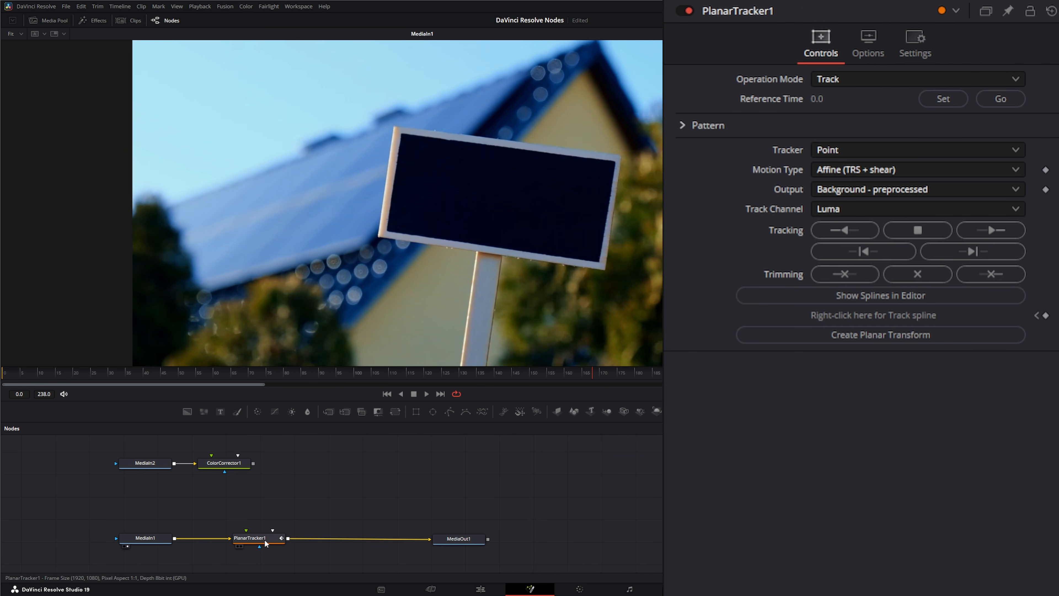
pyautogui.moveTo(264, 545); pyautogui.dragTo(288, 271)
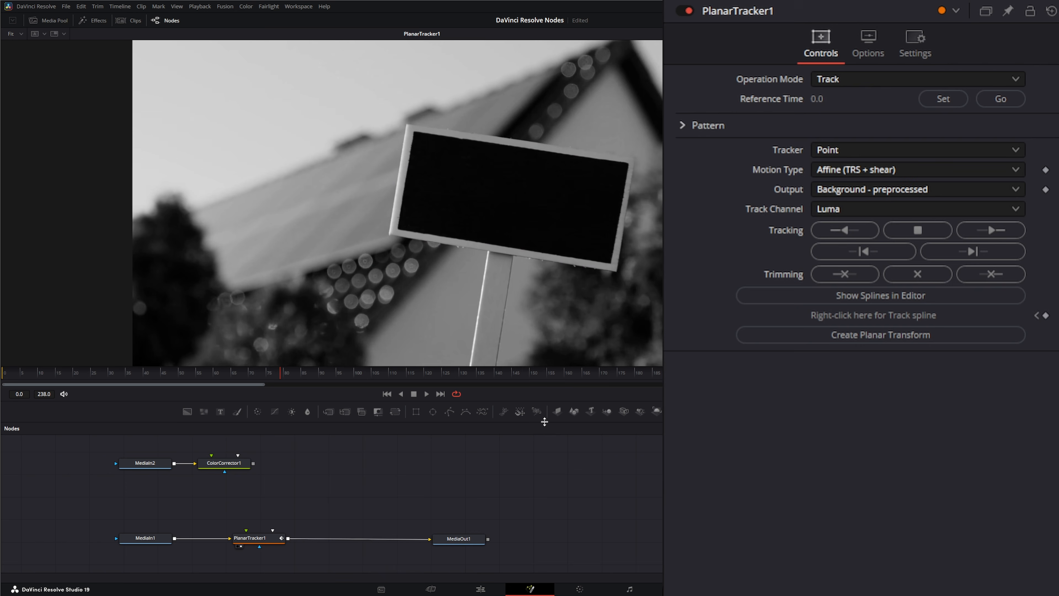
pyautogui.click(387, 394)
# Try the Mask and Mask over Background outputs of the tracker, and set the output to Background.
pyautogui.click(859, 190)
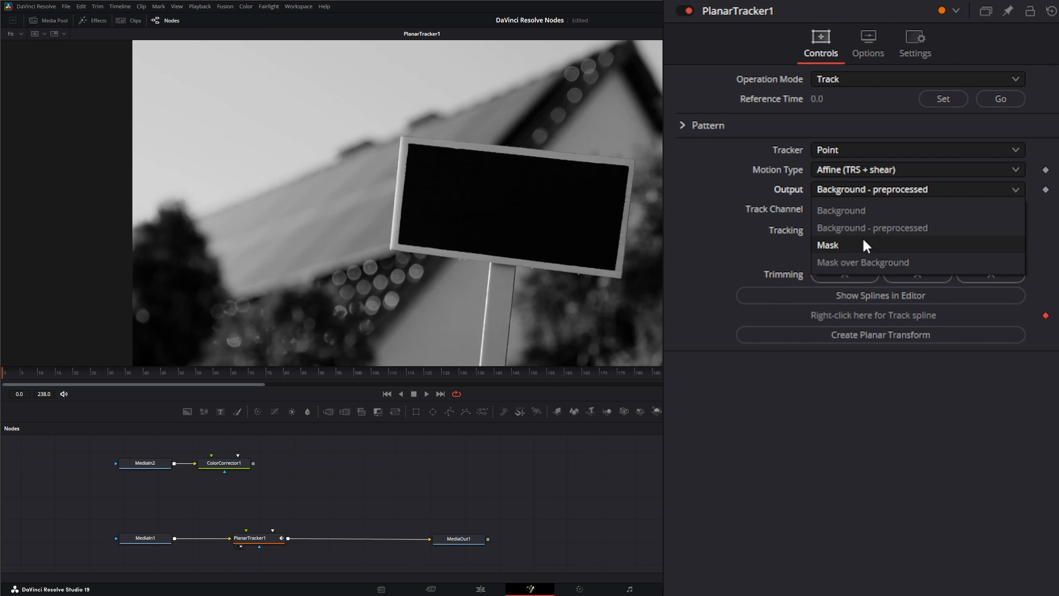
pyautogui.click(844, 245)
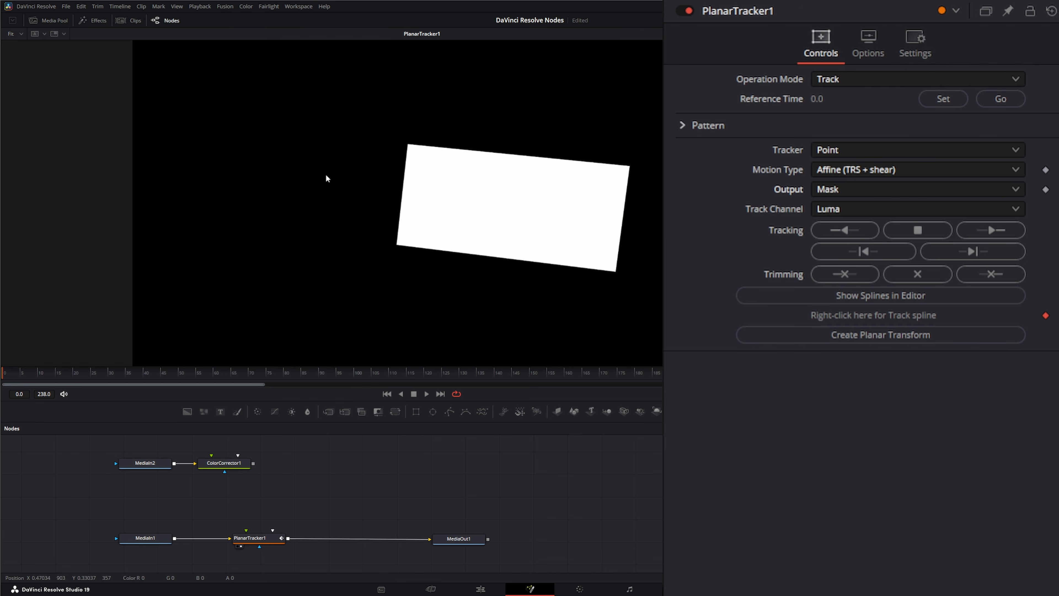
pyautogui.click(846, 192)
pyautogui.click(855, 262)
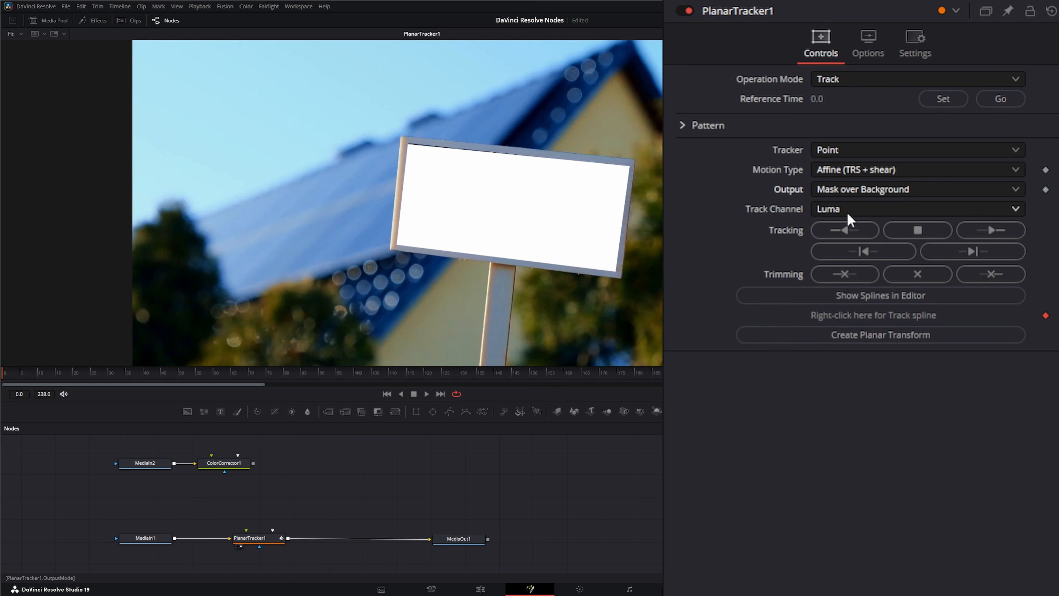
pyautogui.click(851, 191)
pyautogui.click(871, 209)
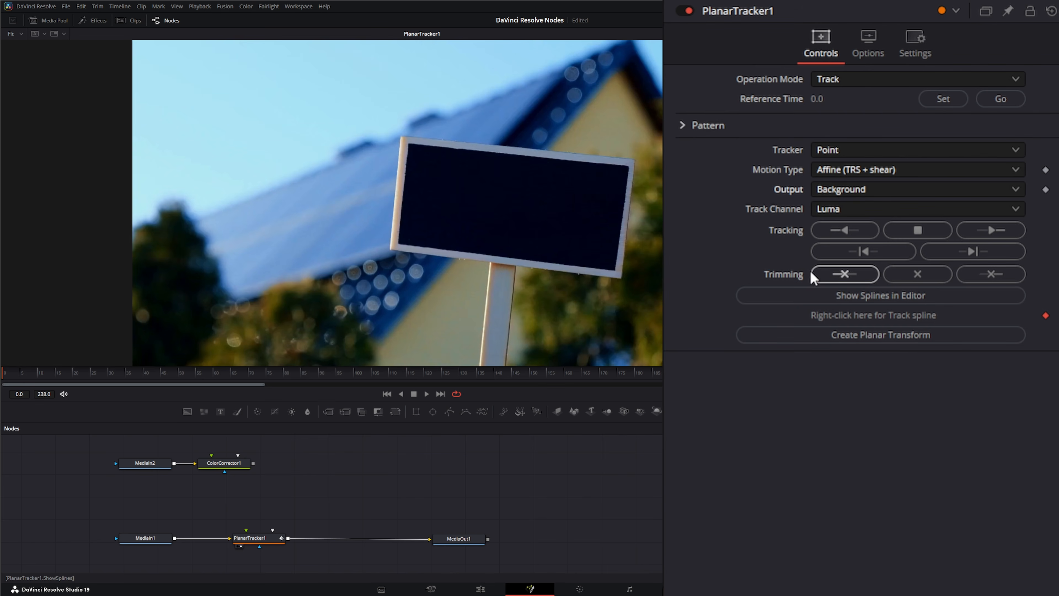
# Scrub to several frames in the middle of the clip and hide the Spline editor beside the node graph.
pyautogui.click(329, 372)
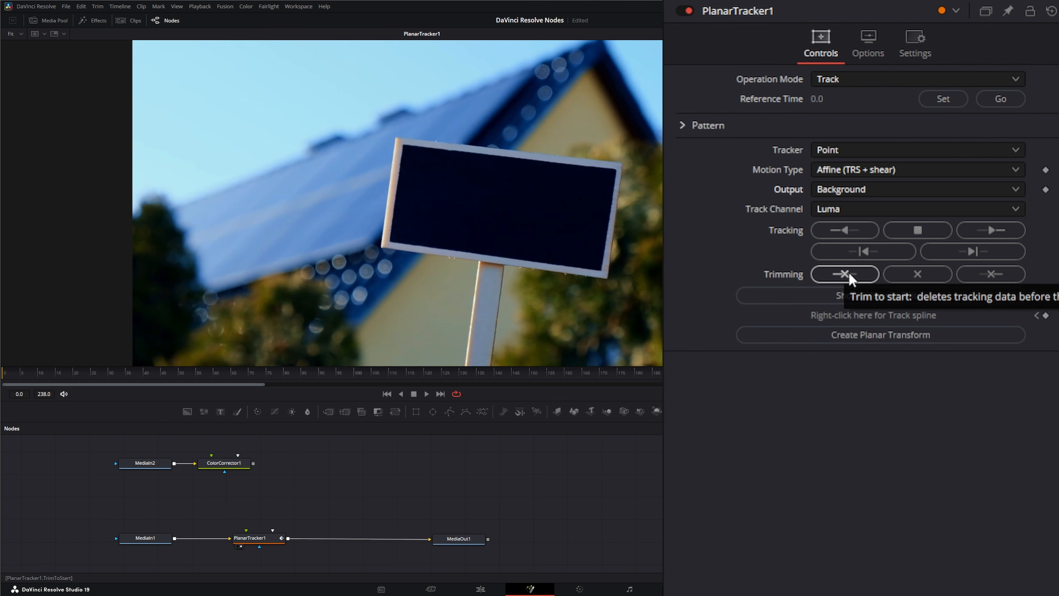
pyautogui.click(351, 371)
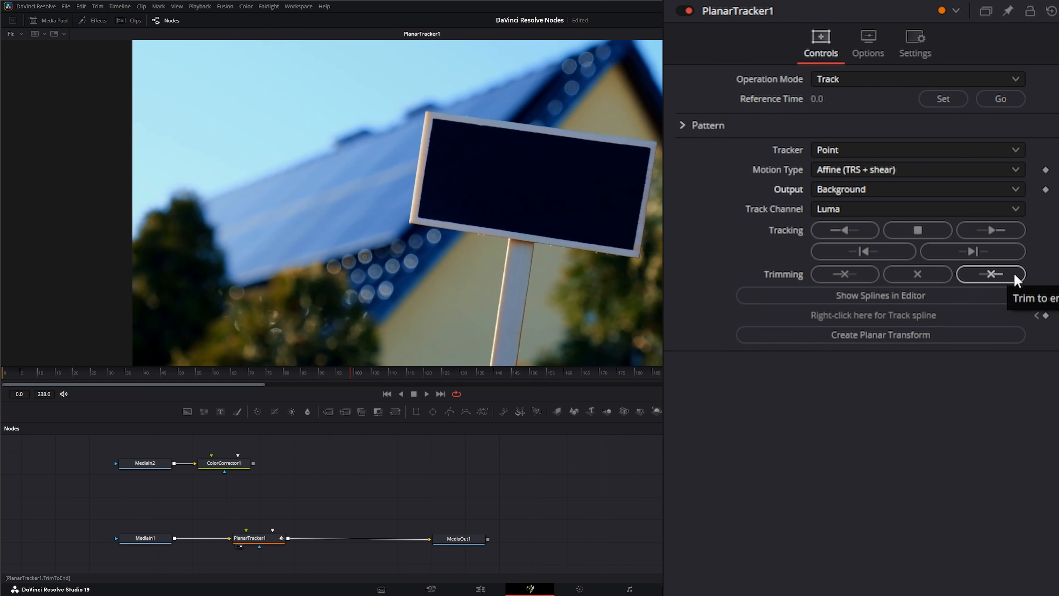
pyautogui.moveTo(350, 373); pyautogui.dragTo(522, 382)
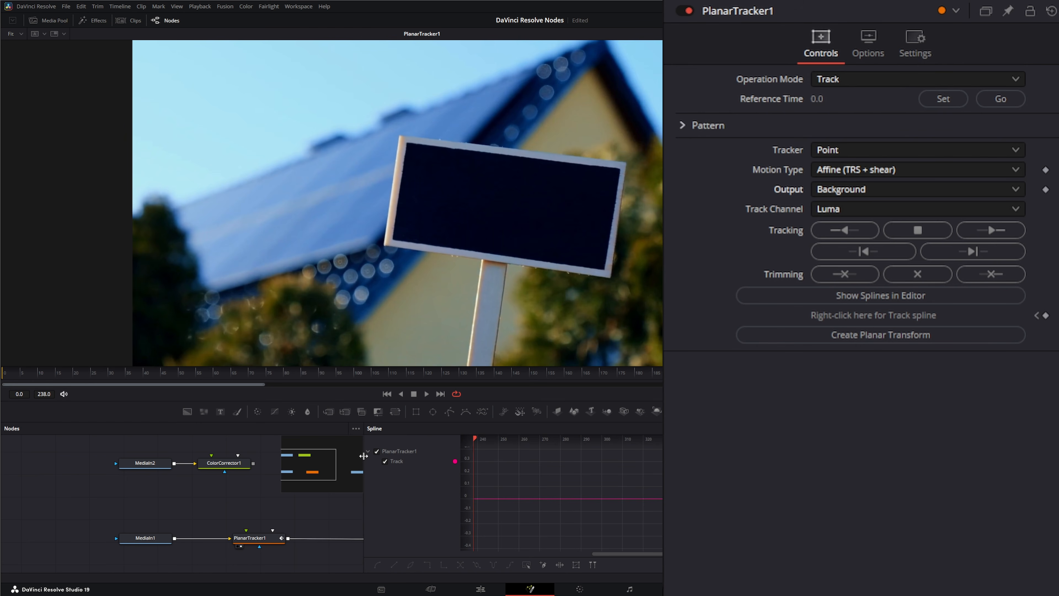
pyautogui.moveTo(363, 455); pyautogui.dragTo(661, 455)
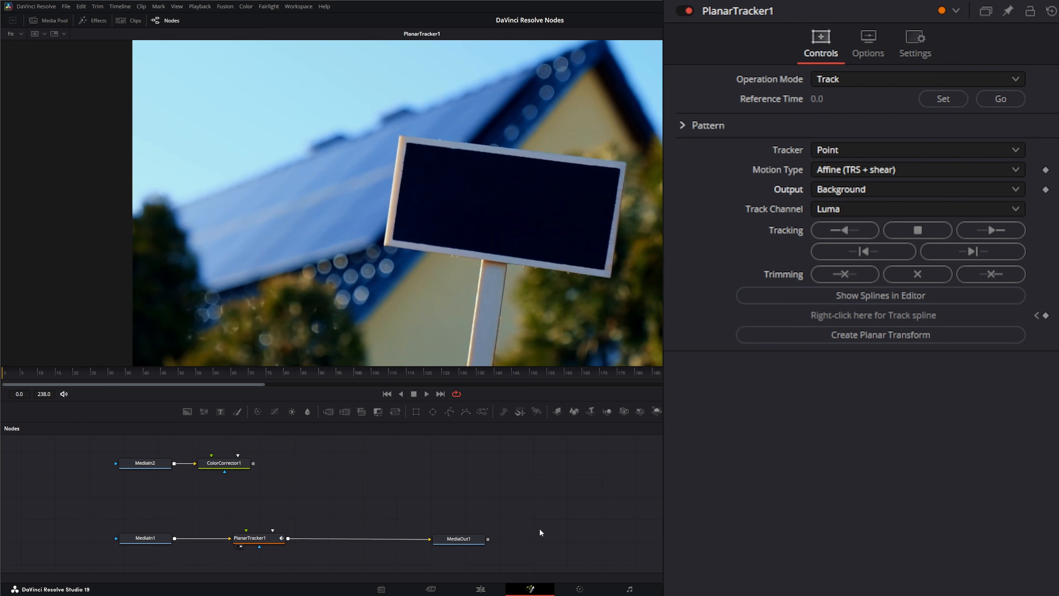
# Preview the tracker's Mask output on the first frame and set the output back to Background.
pyautogui.click(387, 394)
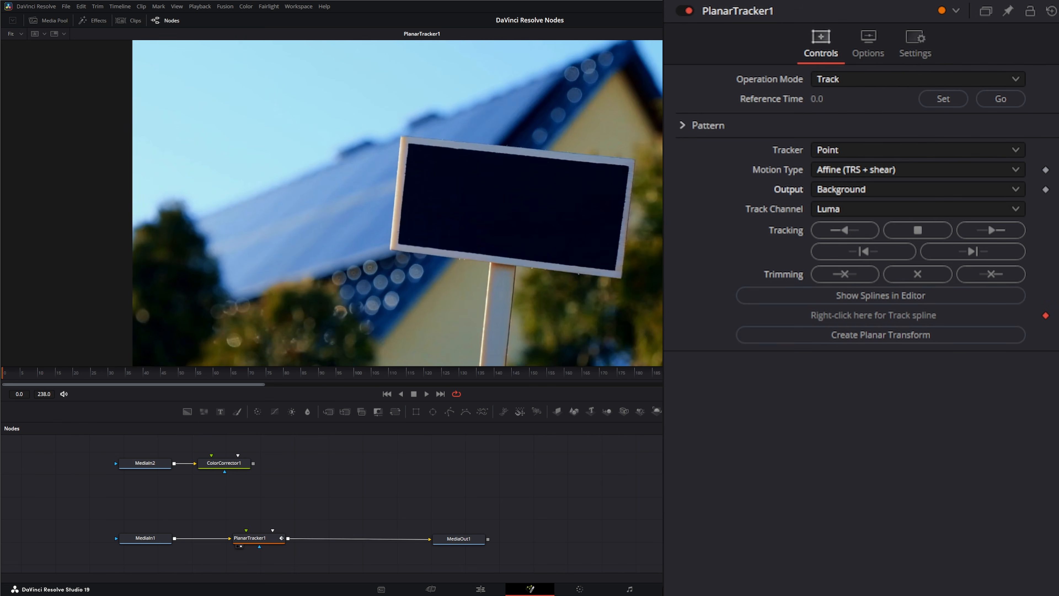
pyautogui.click(855, 189)
pyautogui.click(855, 244)
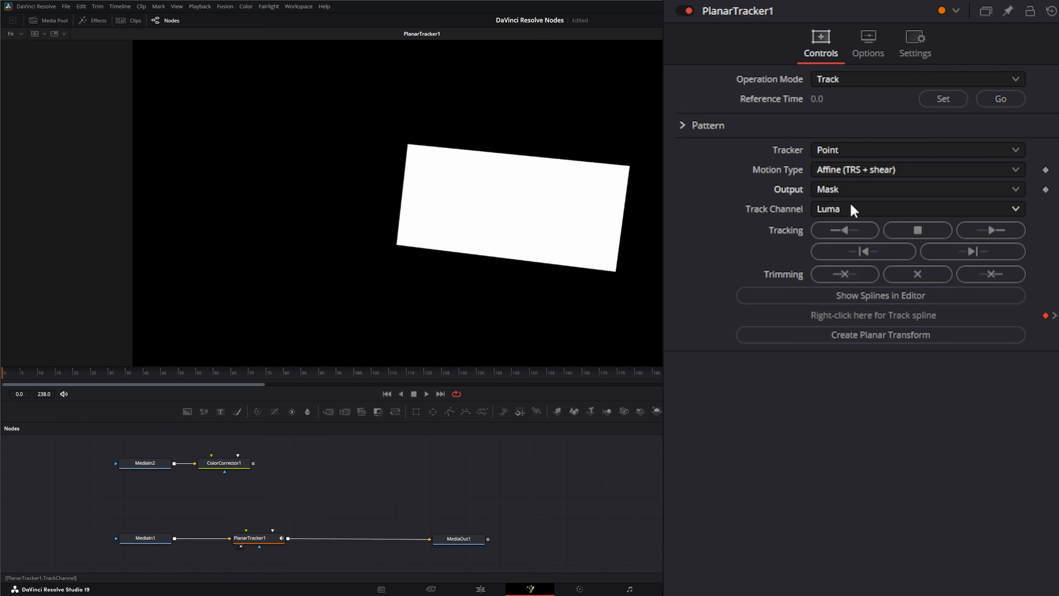
pyautogui.click(845, 188)
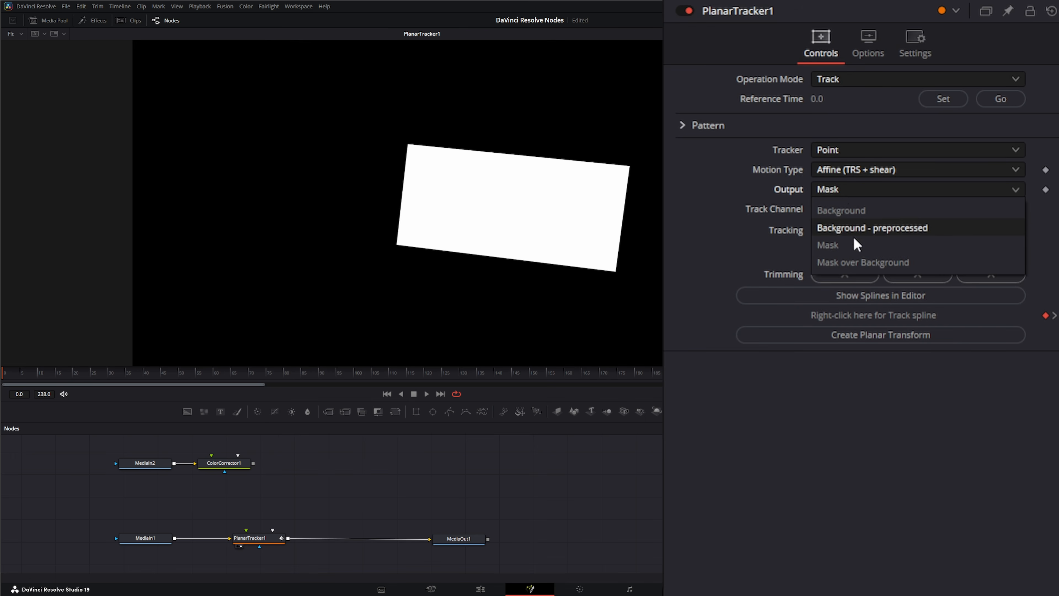
pyautogui.click(841, 211)
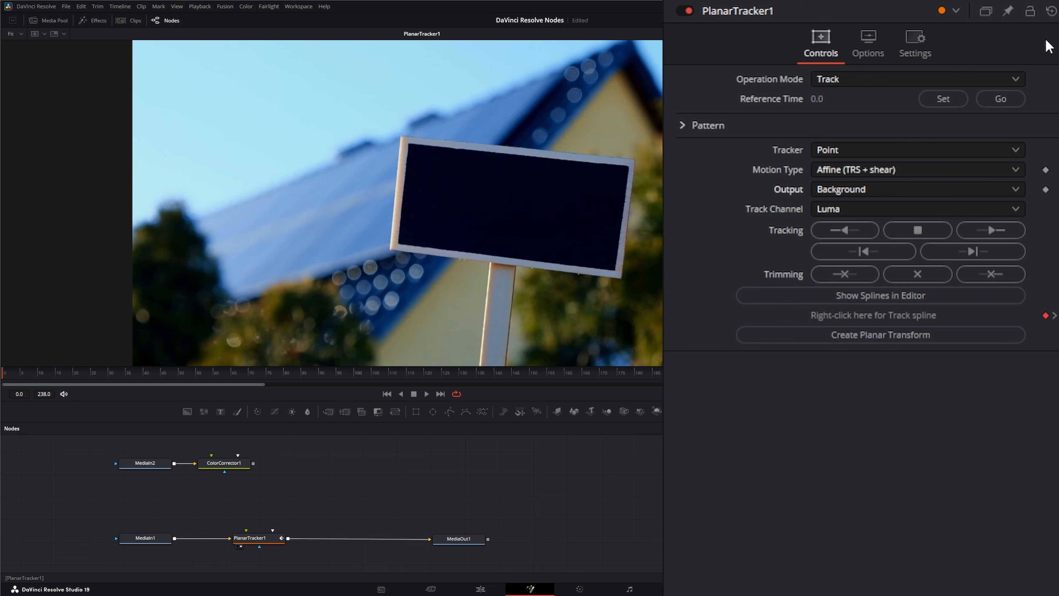
# Reset PlanarTracker1 to its defaults and draw a closed four-corner pattern around the sign's dark panel on the first frame.
pyautogui.click(1051, 11)
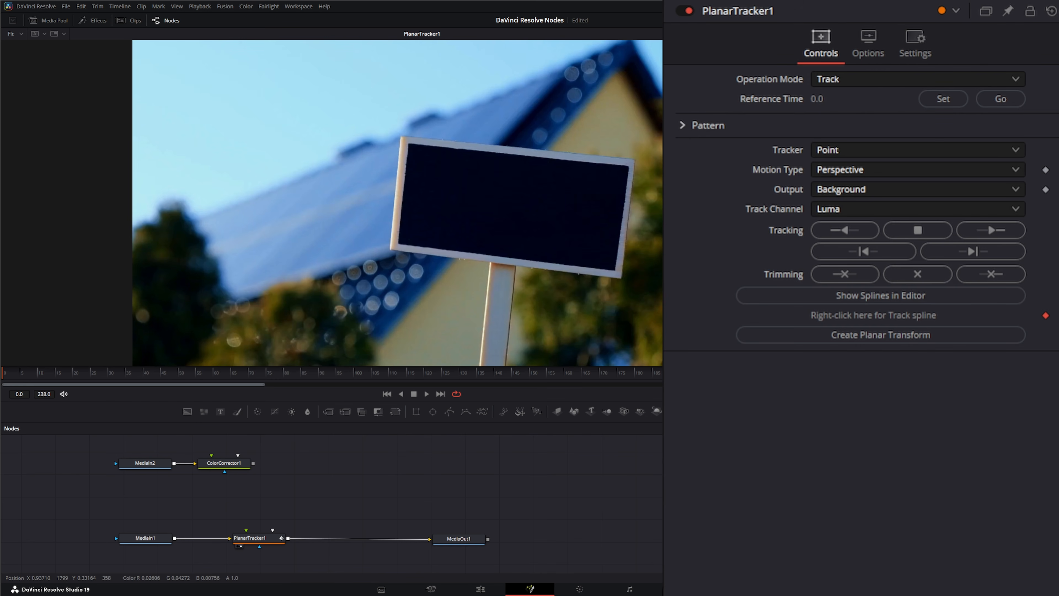
pyautogui.click(584, 271)
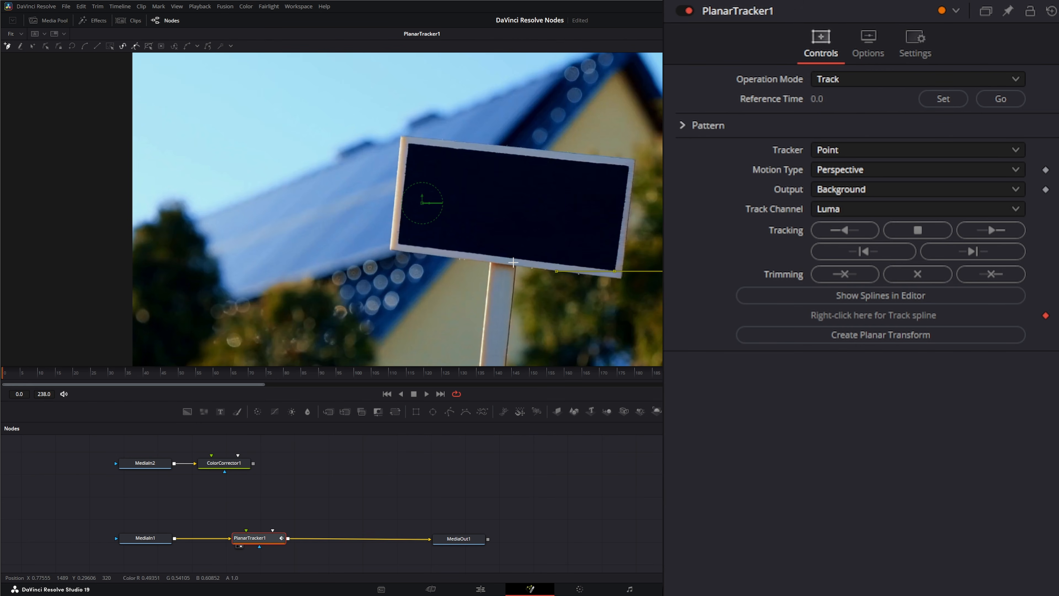
pyautogui.click(399, 243)
pyautogui.click(404, 176)
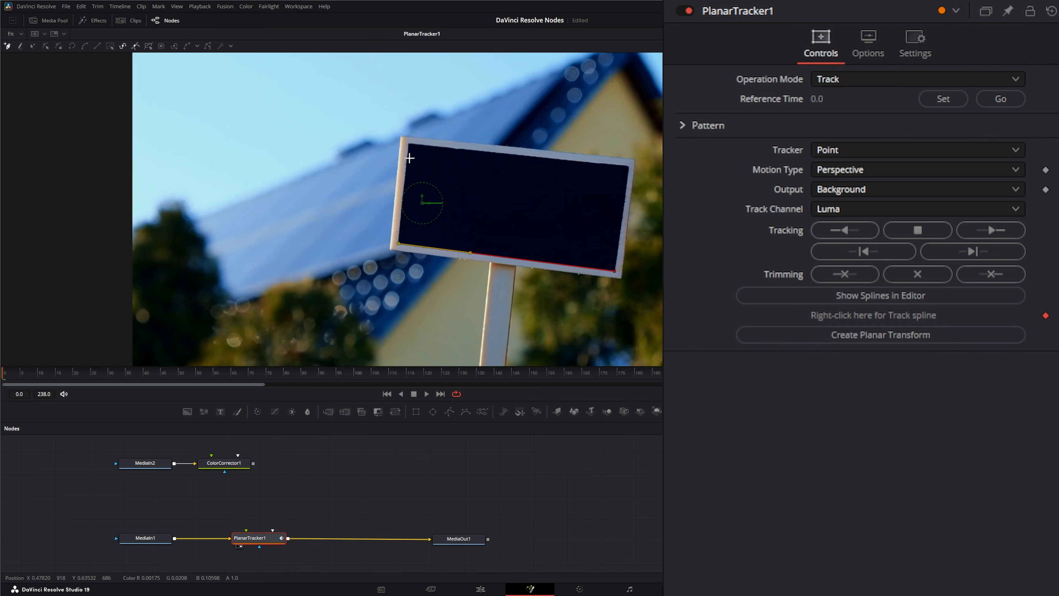
pyautogui.click(408, 143)
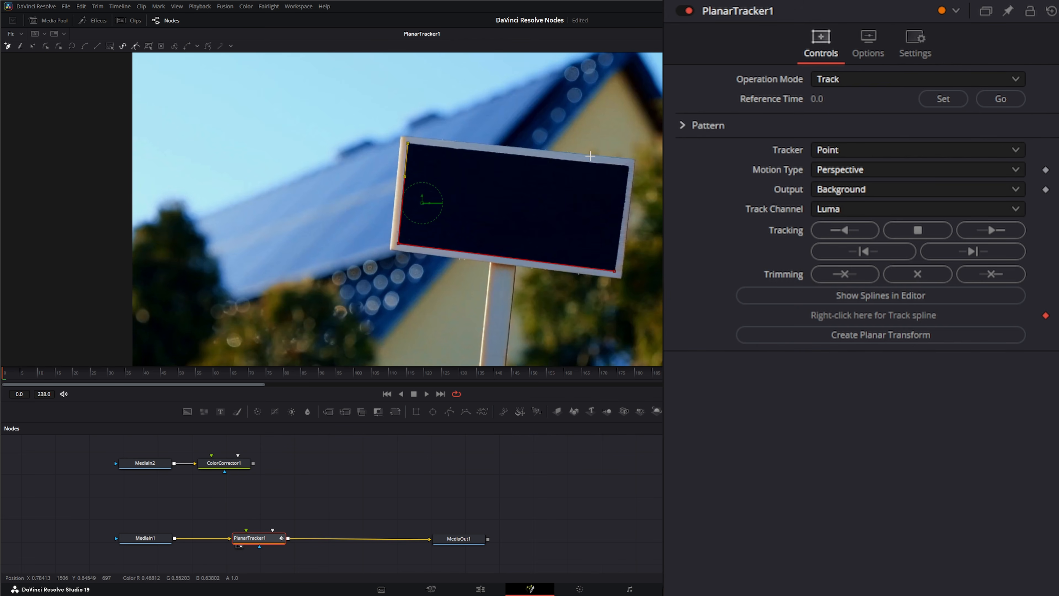
pyautogui.click(628, 165)
pyautogui.click(616, 271)
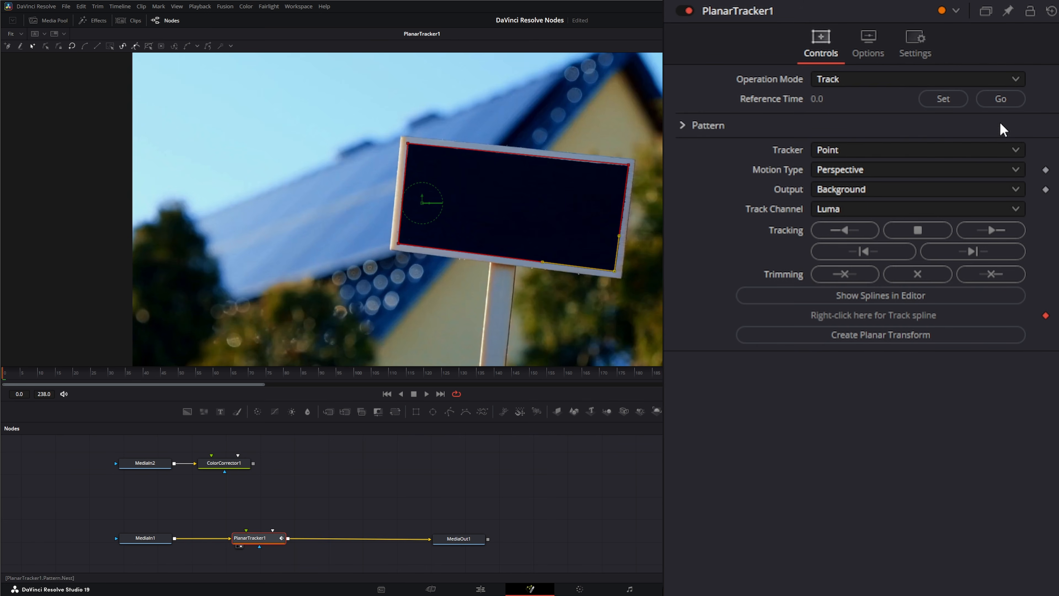
# Track the pattern to the end of the clip and move its corners onto the dark panel's corners on the final frame.
pyautogui.click(1007, 234)
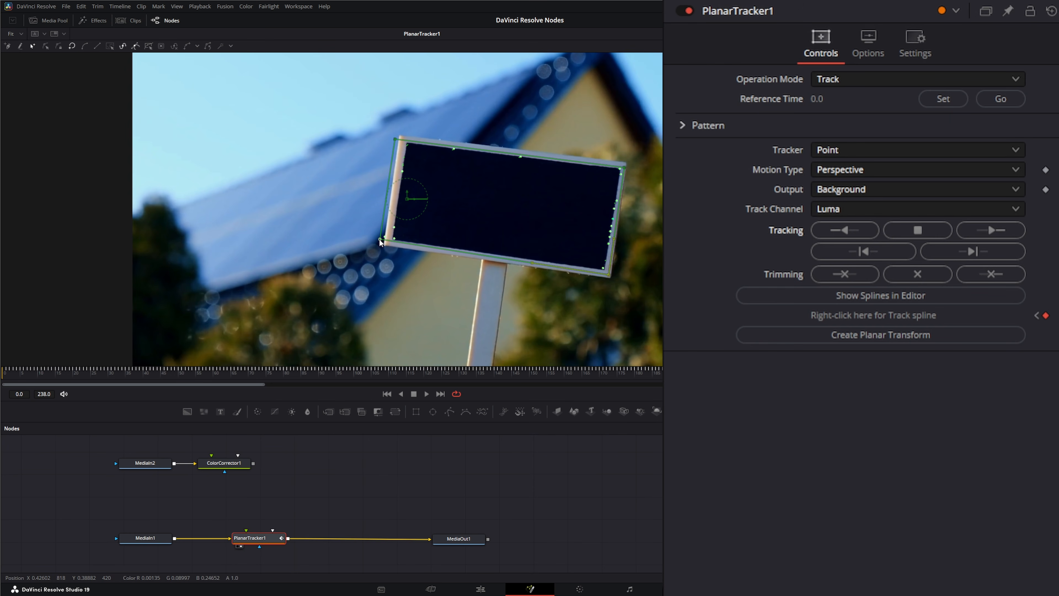
pyautogui.moveTo(379, 238); pyautogui.dragTo(390, 240)
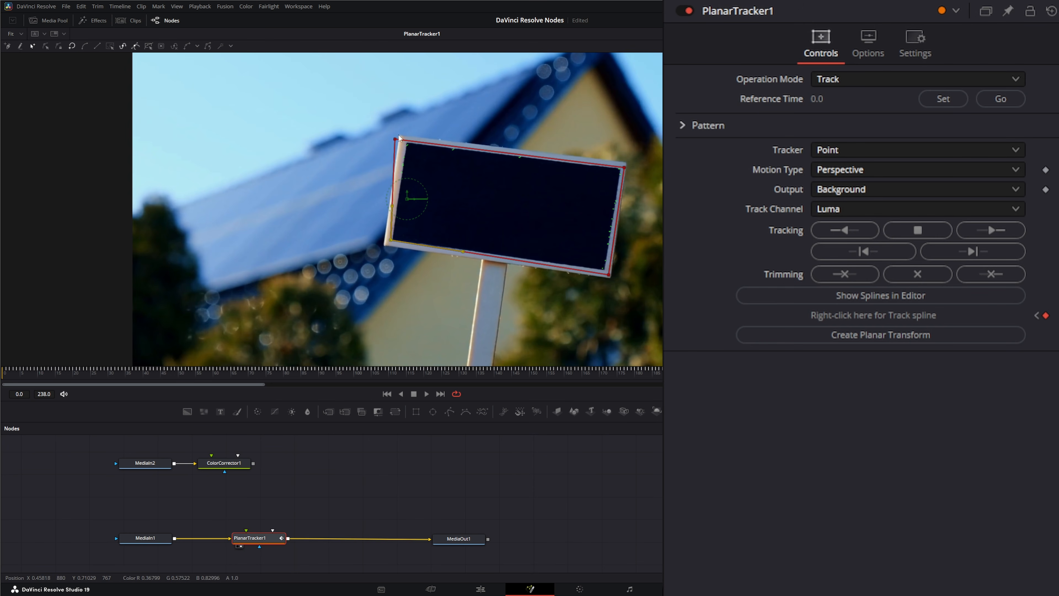
pyautogui.moveTo(396, 139); pyautogui.dragTo(405, 143)
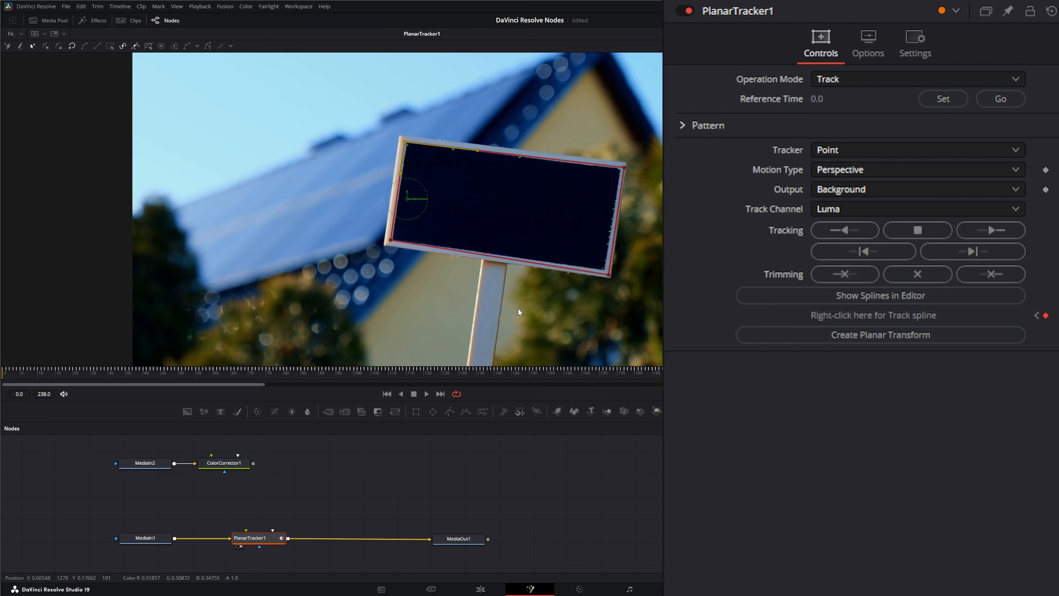
pyautogui.moveTo(609, 274); pyautogui.dragTo(605, 272)
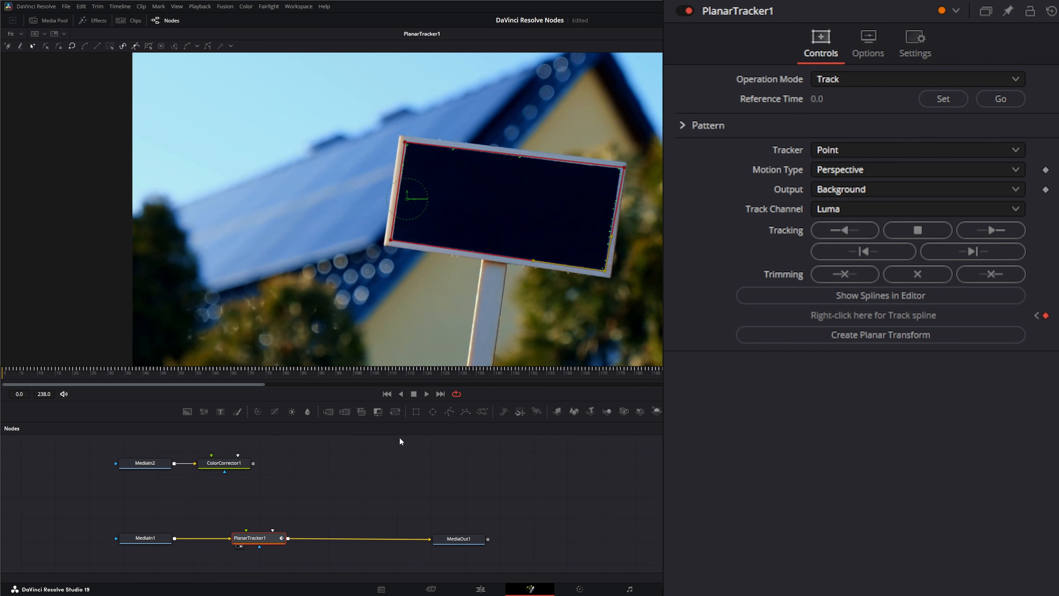
pyautogui.moveTo(624, 167); pyautogui.dragTo(620, 169)
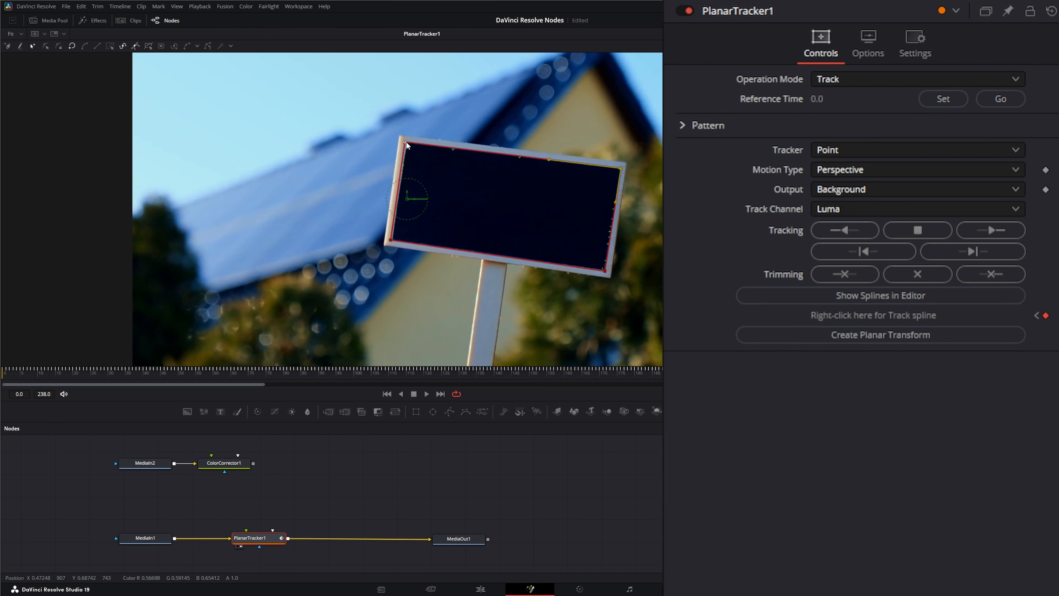
pyautogui.moveTo(406, 142); pyautogui.dragTo(407, 143)
pyautogui.click(392, 240)
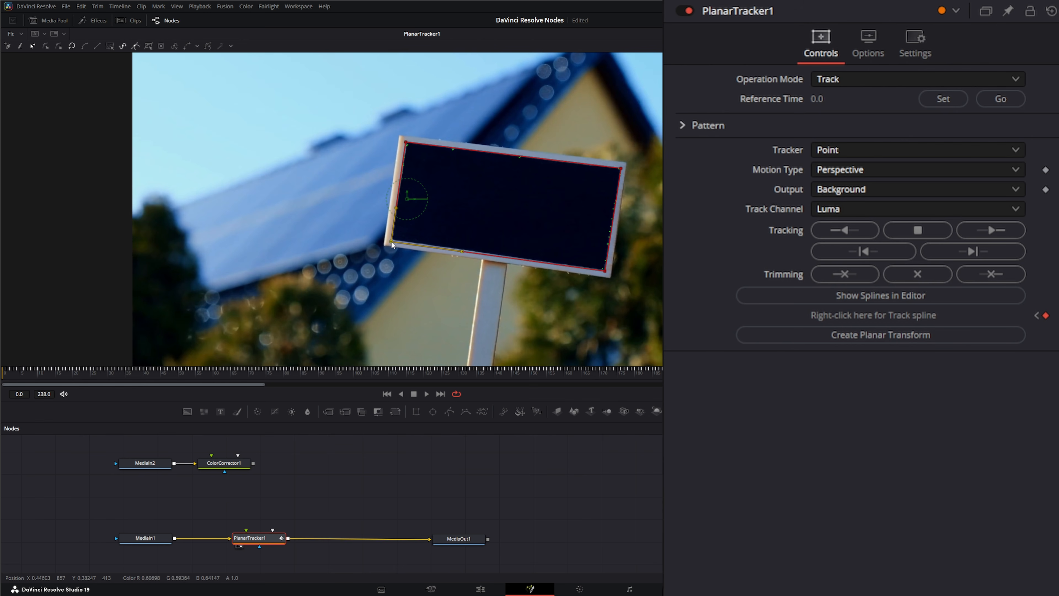
# Delete the track and realign the pattern's four corners with the sign's dark panel on the first frame.
pyautogui.click(919, 274)
pyautogui.click(601, 303)
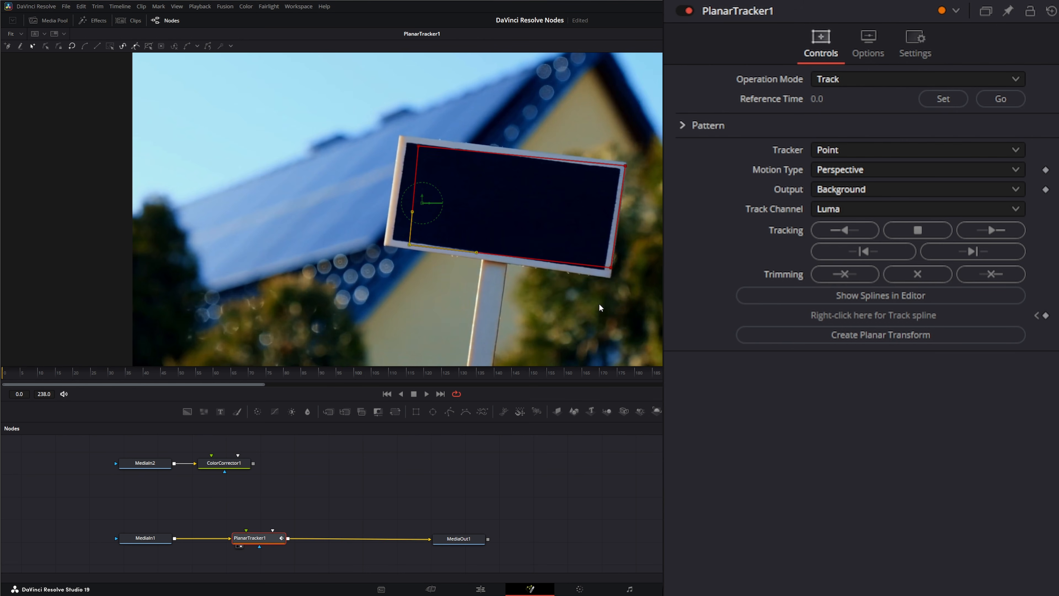
pyautogui.click(386, 394)
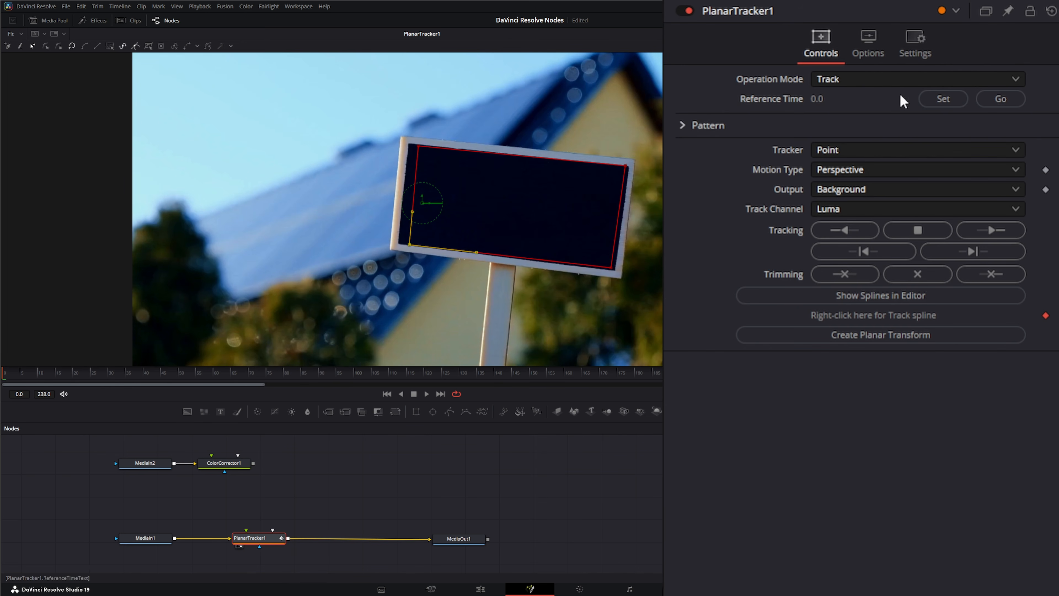
pyautogui.moveTo(409, 244); pyautogui.dragTo(397, 243)
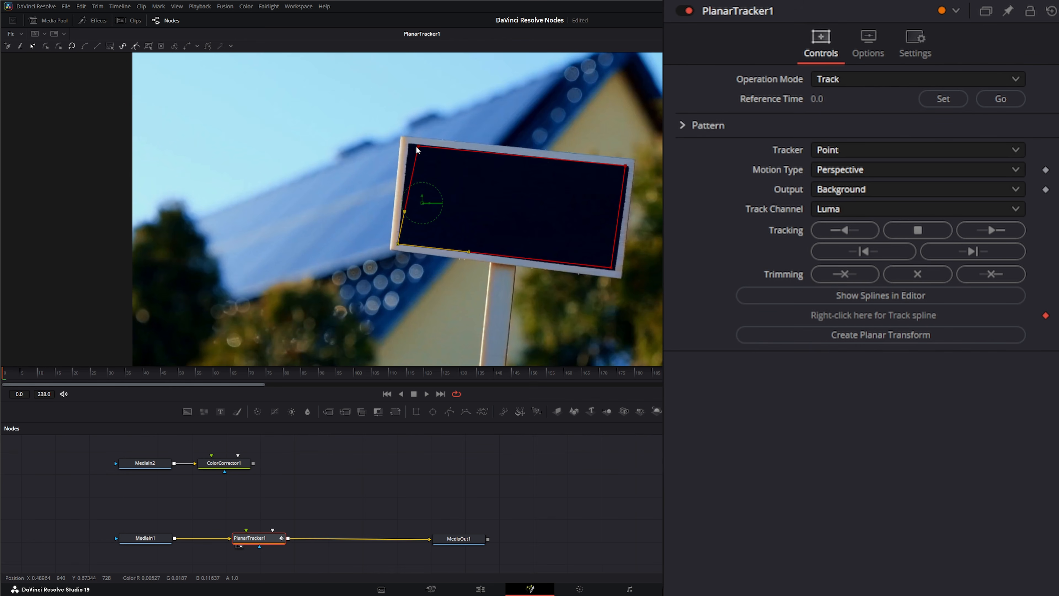
pyautogui.moveTo(416, 147); pyautogui.dragTo(407, 142)
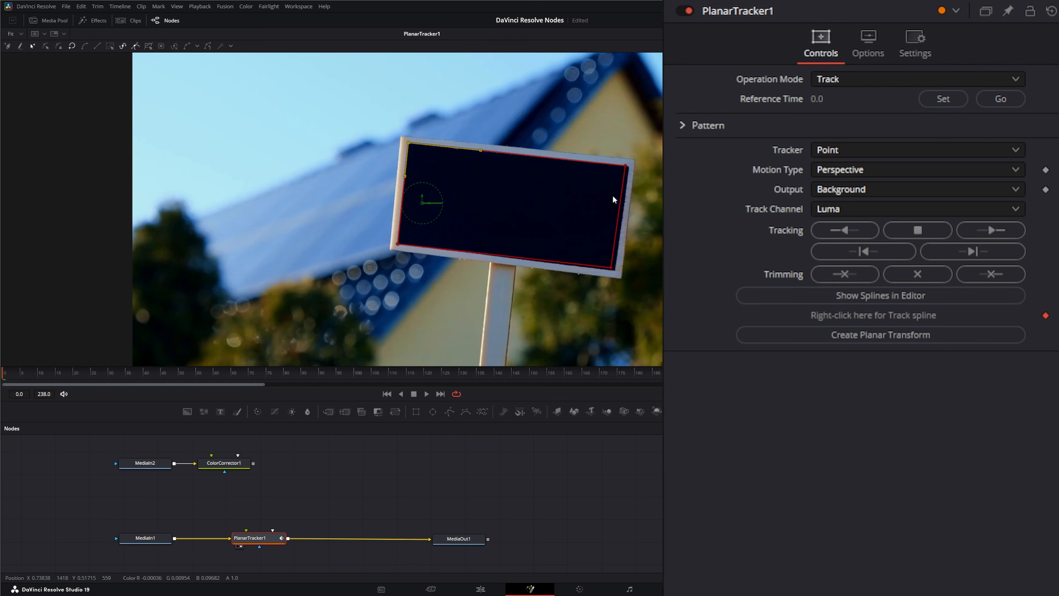
pyautogui.moveTo(626, 166); pyautogui.dragTo(630, 168)
pyautogui.moveTo(610, 267); pyautogui.dragTo(616, 271)
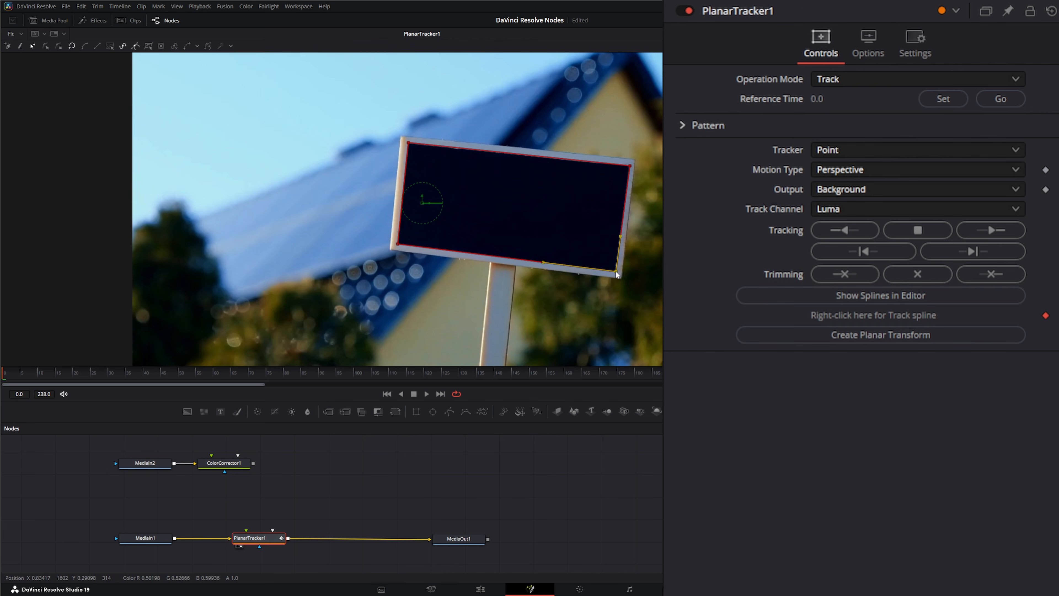
# Set the track channel to Blue and track the pattern to the end of the clip.
pyautogui.click(834, 209)
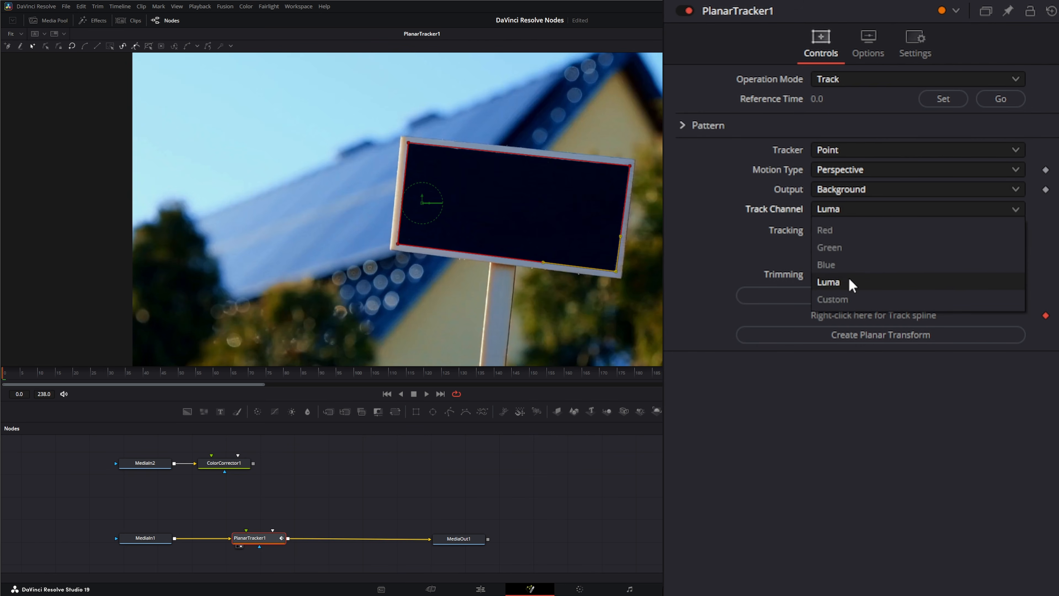
pyautogui.click(835, 264)
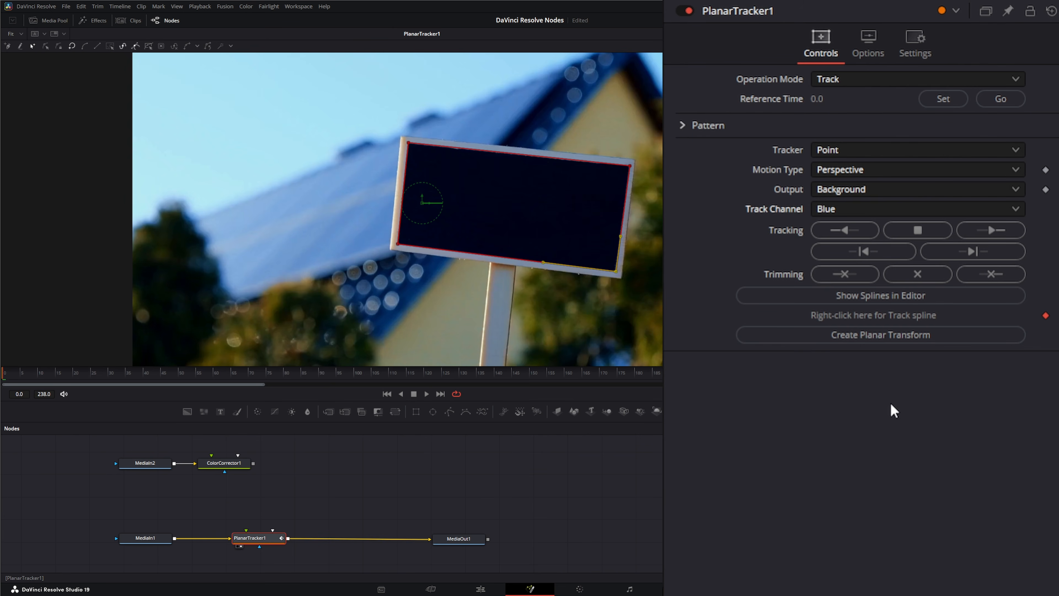
pyautogui.click(991, 230)
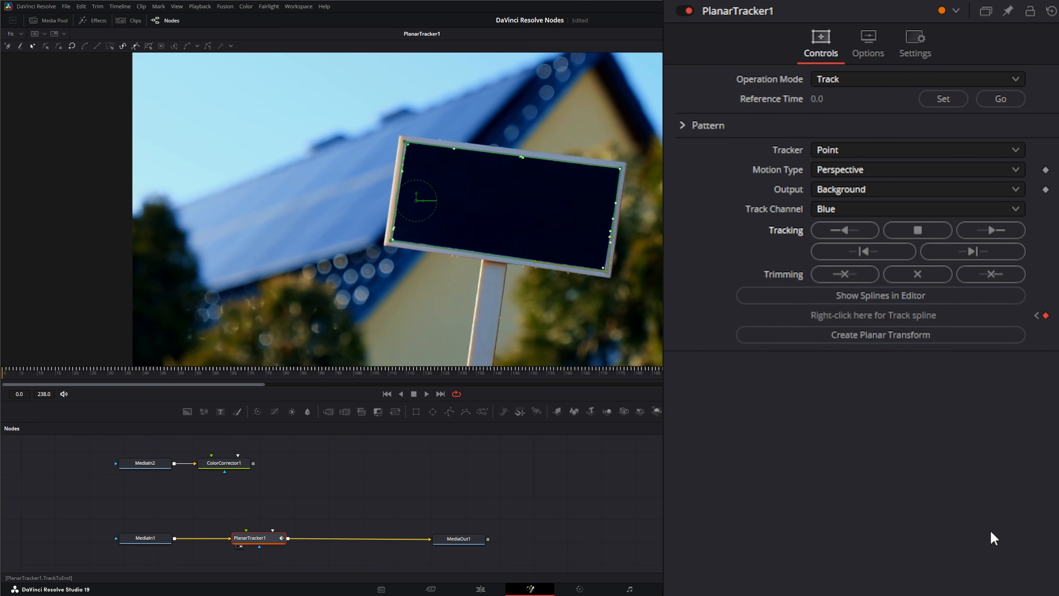
# Play the tracked clip and scrub through it, stopping at frame 128.
pyautogui.press('space')
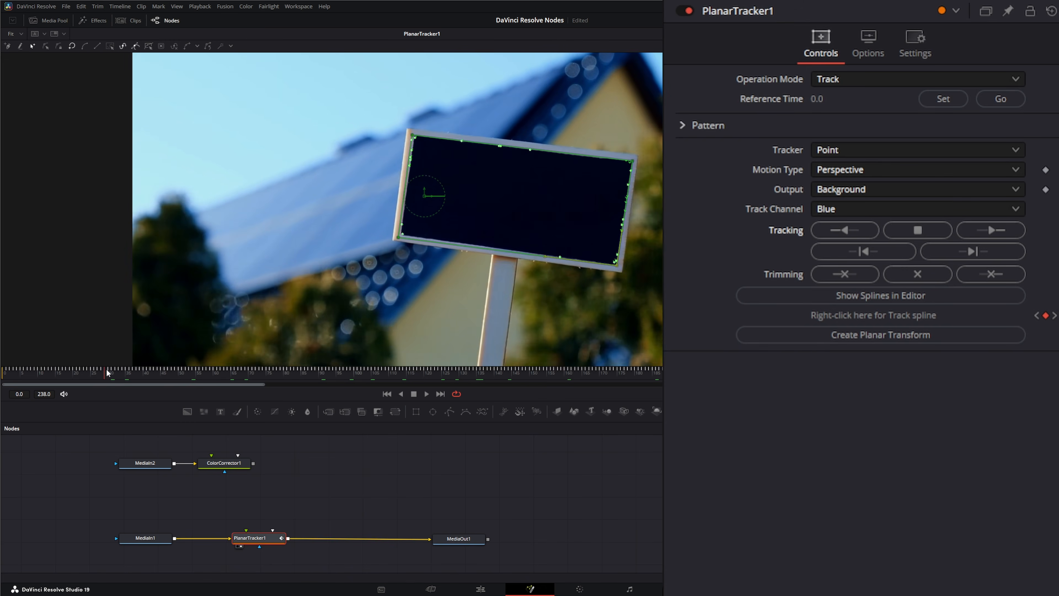
pyautogui.moveTo(359, 375); pyautogui.dragTo(454, 373)
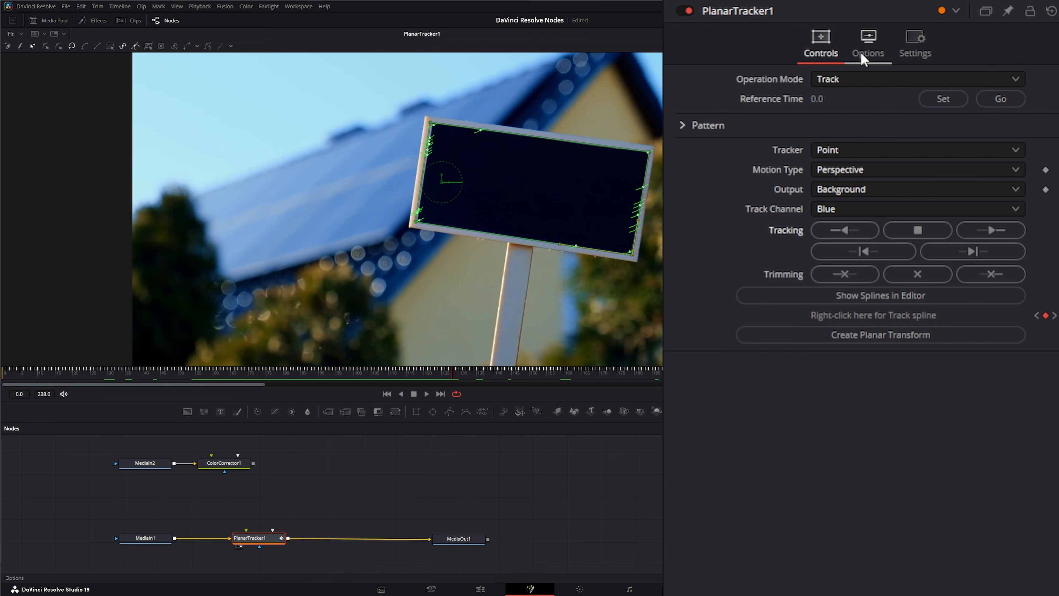
# Try the Darken Image and Show Trails display options, keep only the trails on, and set the trail length to 9.
pyautogui.click(868, 44)
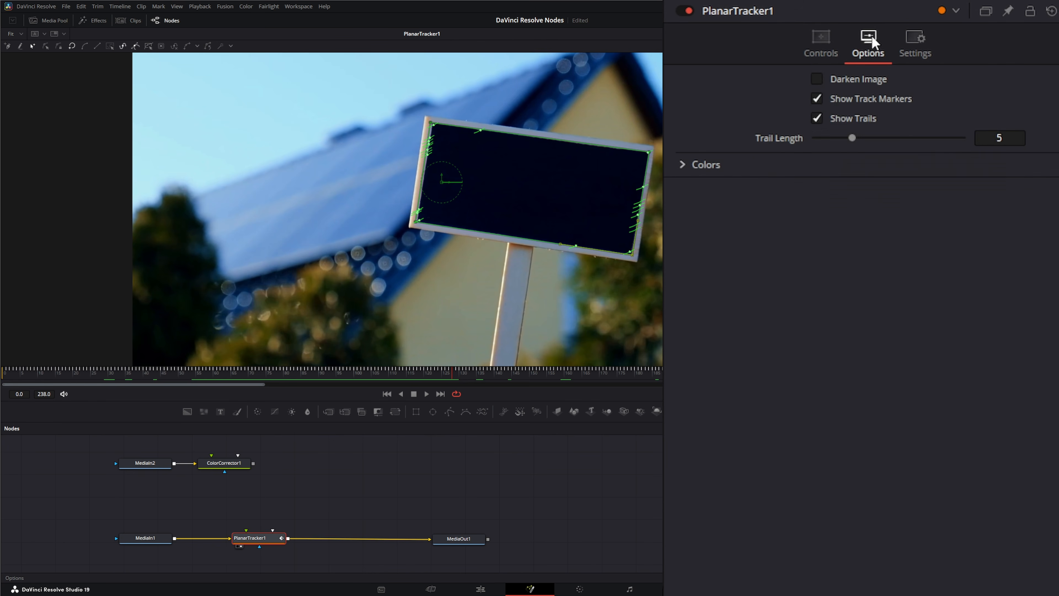
pyautogui.click(817, 80)
pyautogui.click(817, 79)
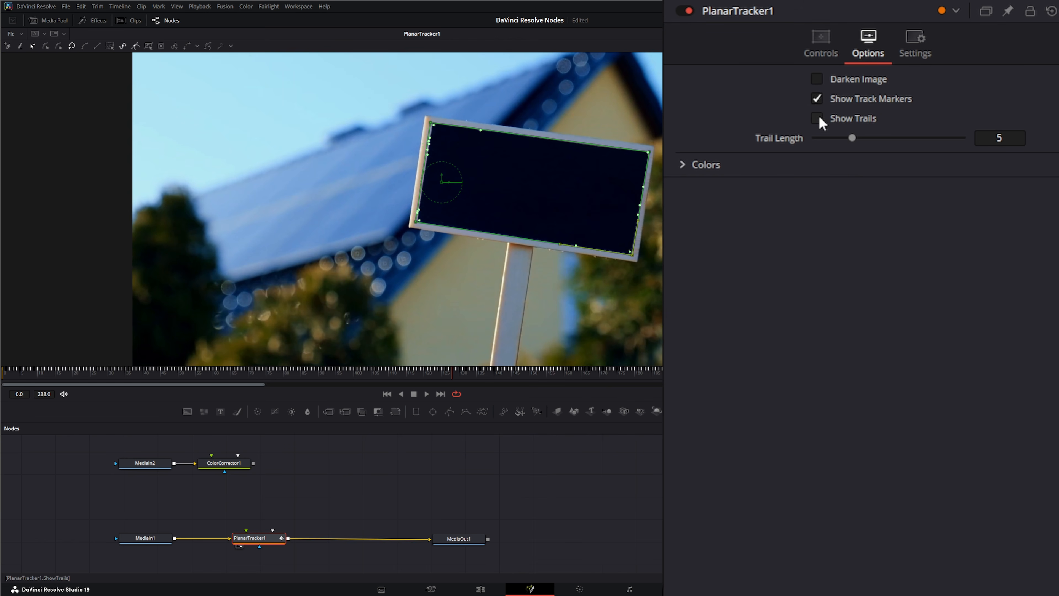
pyautogui.moveTo(852, 137); pyautogui.dragTo(883, 140)
# Set the tracker's Inlier Color to magenta (about 0.90, 0.10, 0.62) and its Outlier Color to blue (about 0.11, 0.26, 0.90).
pyautogui.click(683, 164)
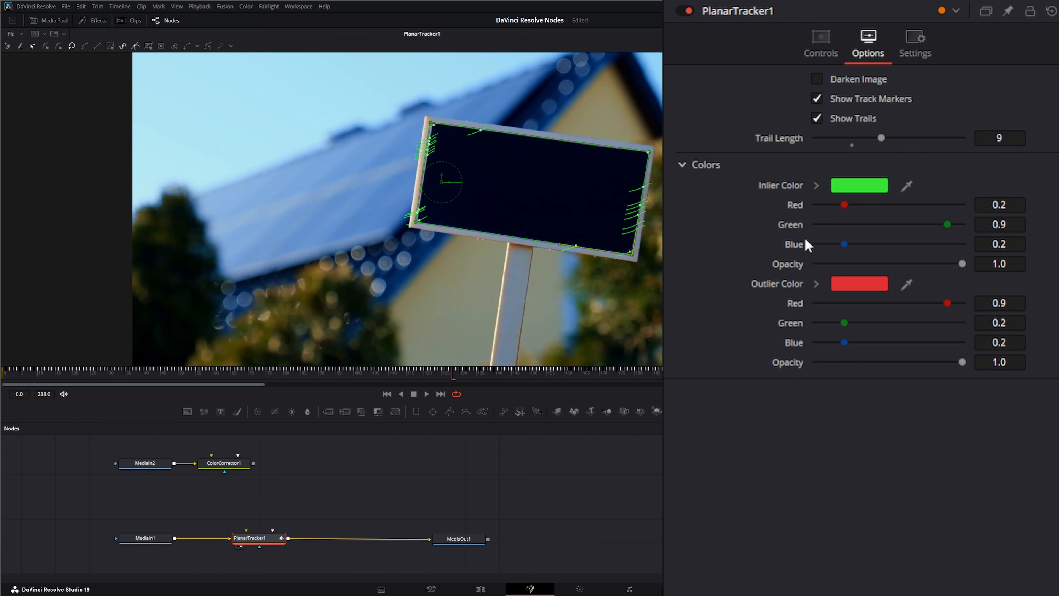
pyautogui.click(873, 184)
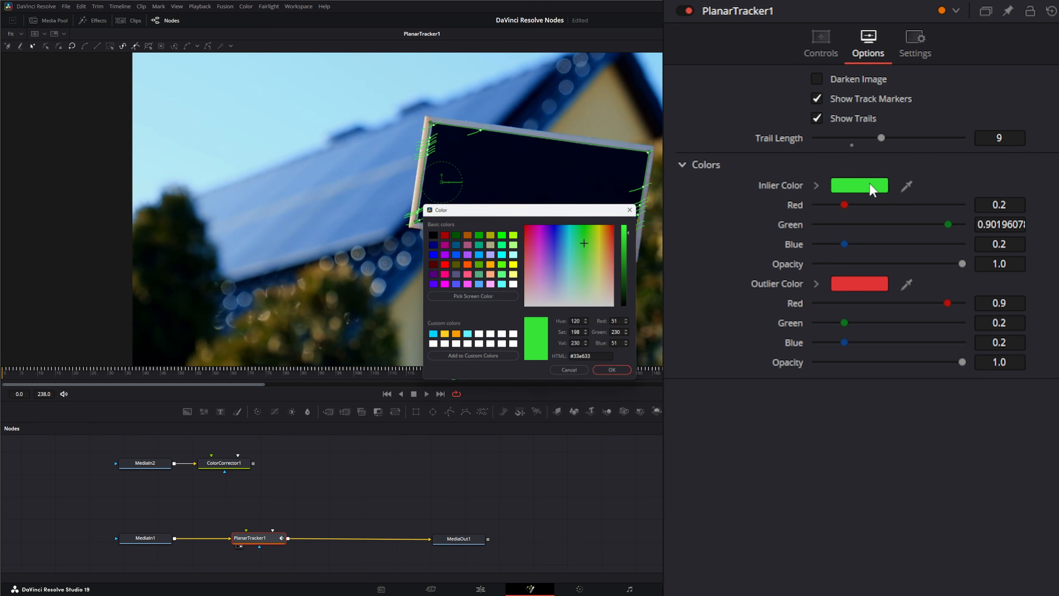
pyautogui.moveTo(585, 246); pyautogui.dragTo(537, 234)
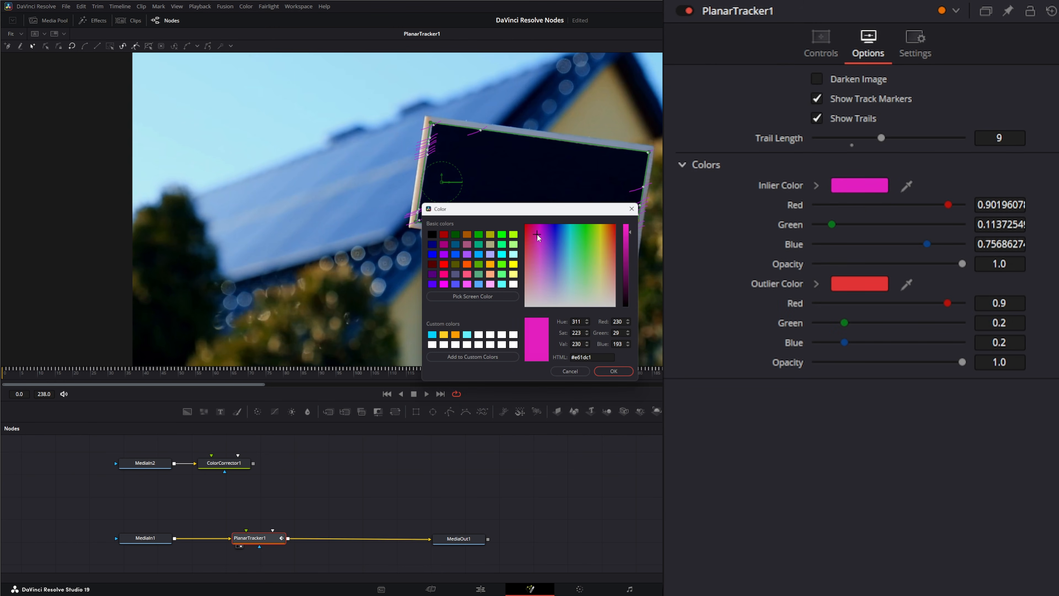
pyautogui.click(615, 371)
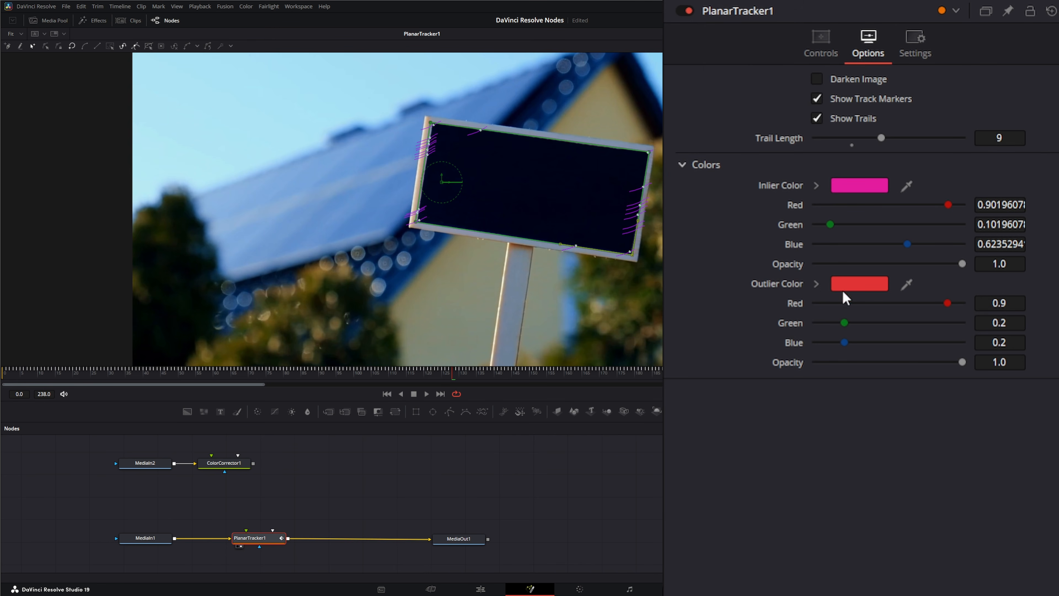
pyautogui.click(862, 279)
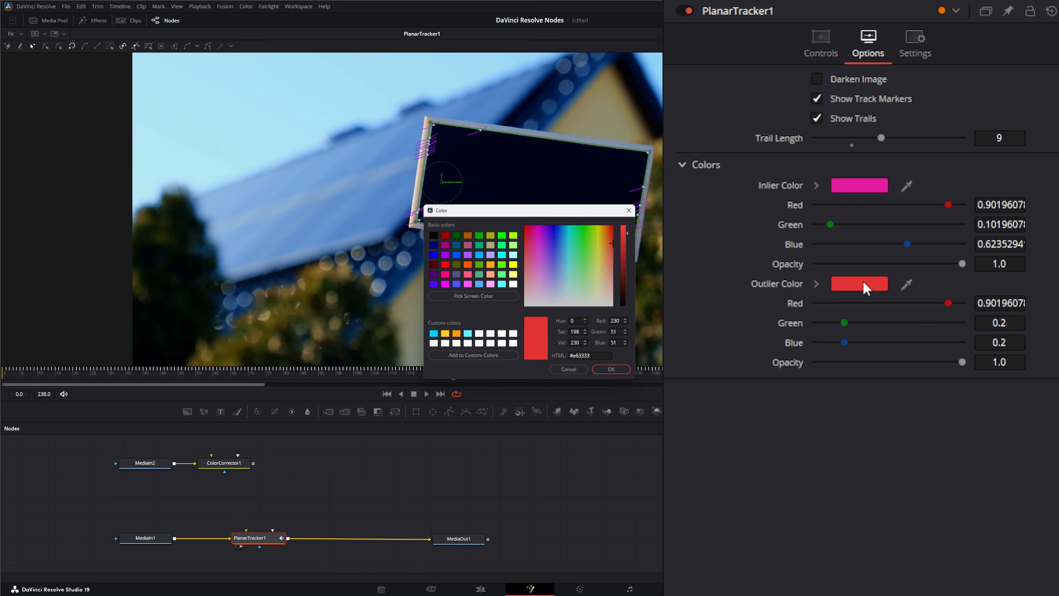
pyautogui.moveTo(615, 246); pyautogui.dragTo(559, 237)
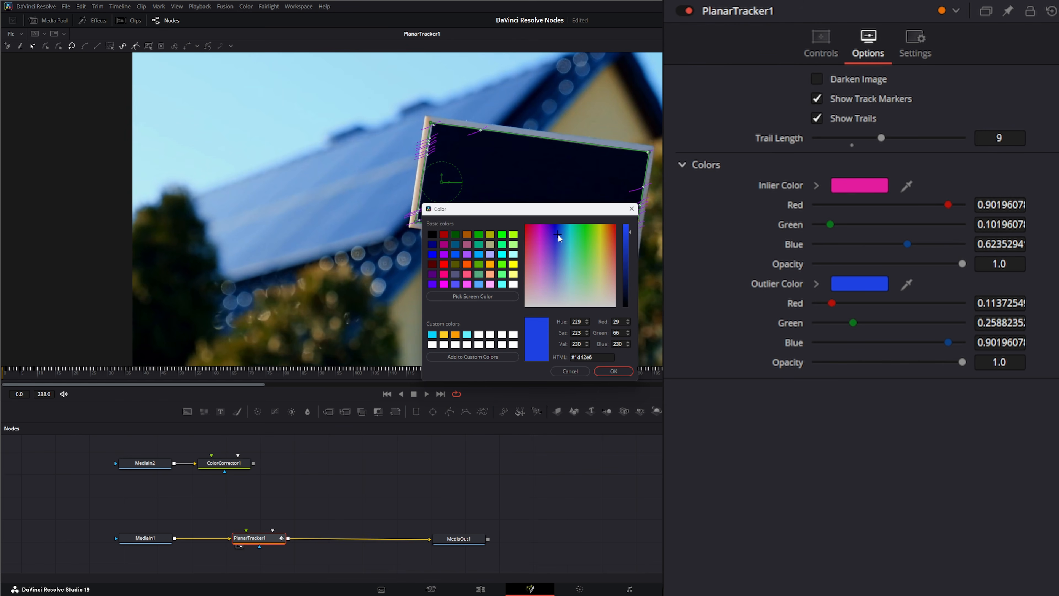
pyautogui.click(617, 372)
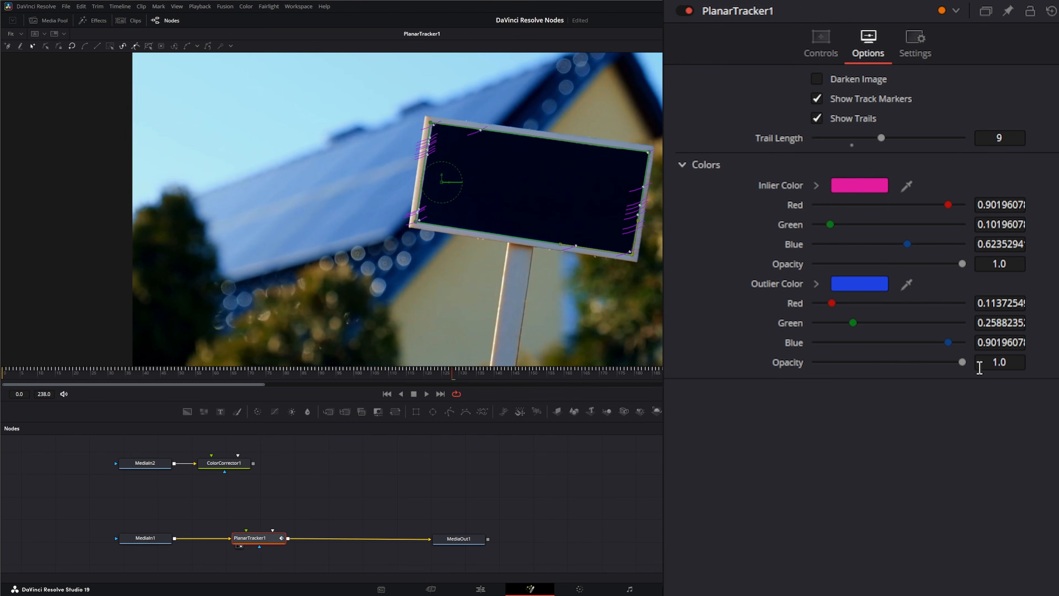
pyautogui.click(682, 164)
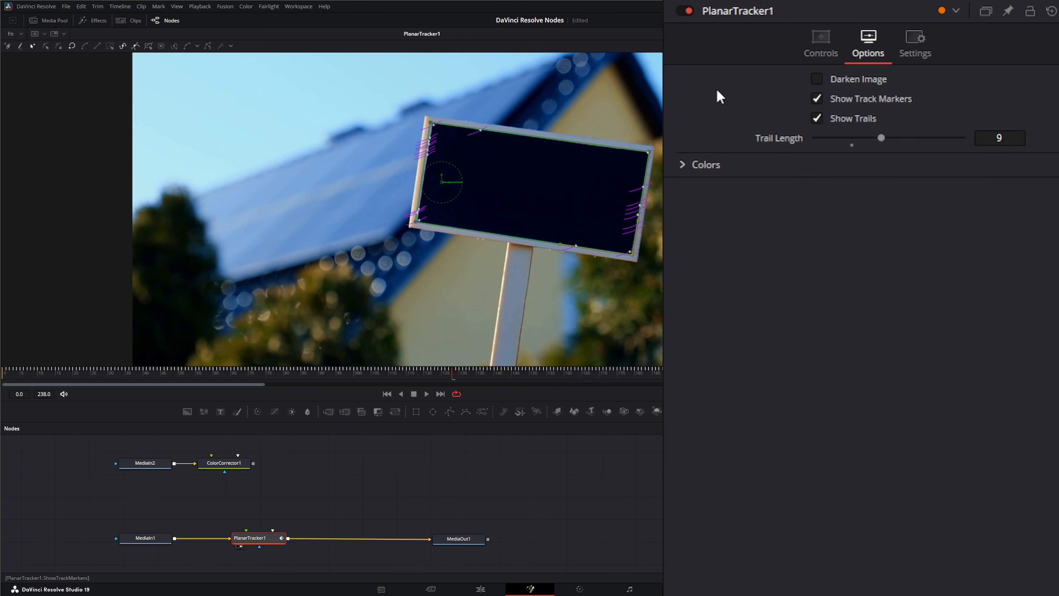
# Reset PlanarTracker1 to its defaults and set its tracker type to Hybrid Point/Area.
pyautogui.click(820, 40)
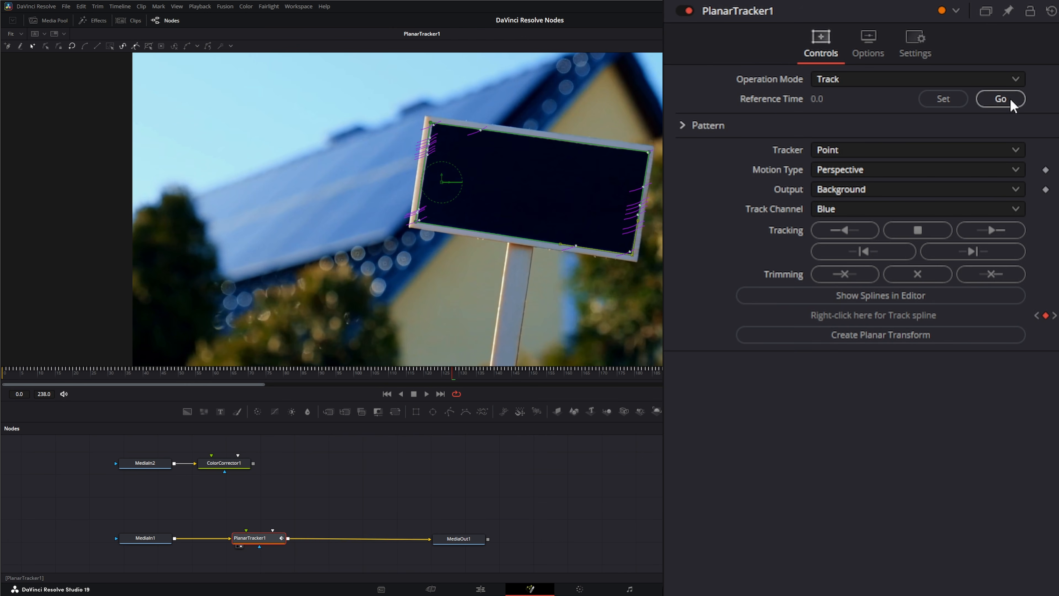
pyautogui.click(1052, 11)
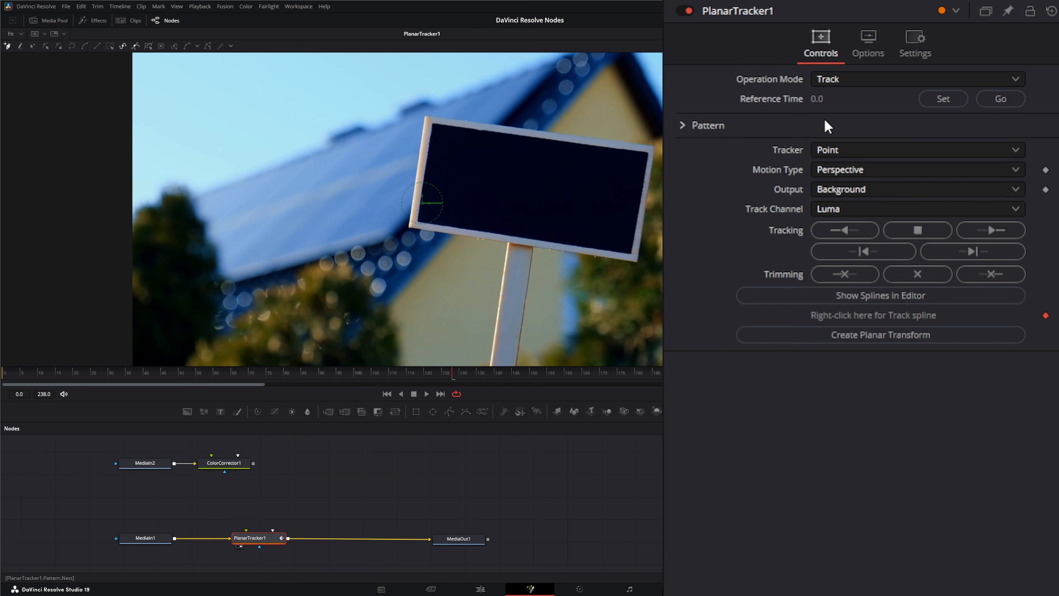
pyautogui.click(845, 151)
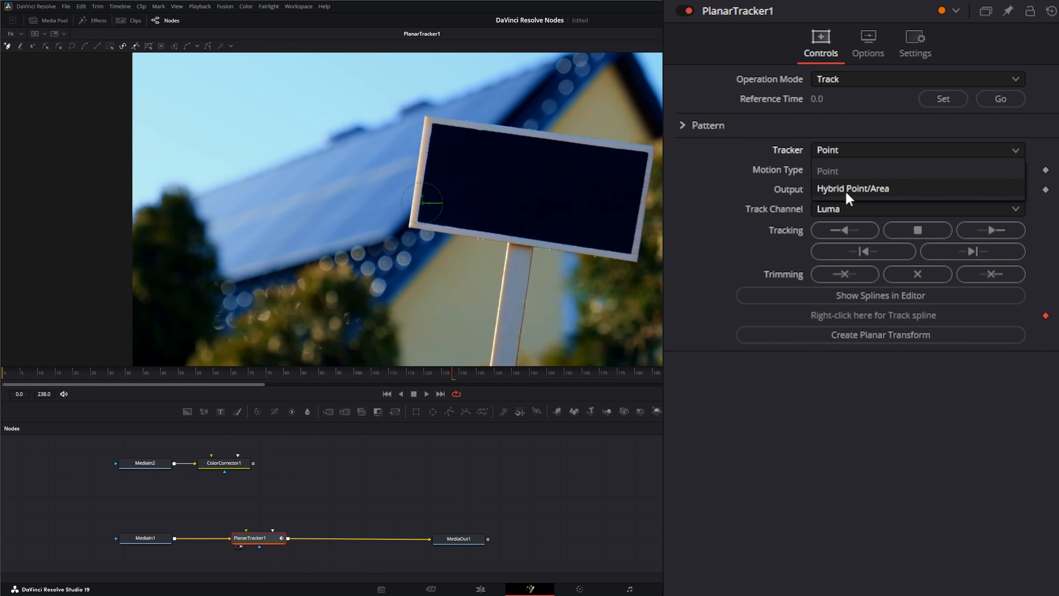
pyautogui.click(873, 196)
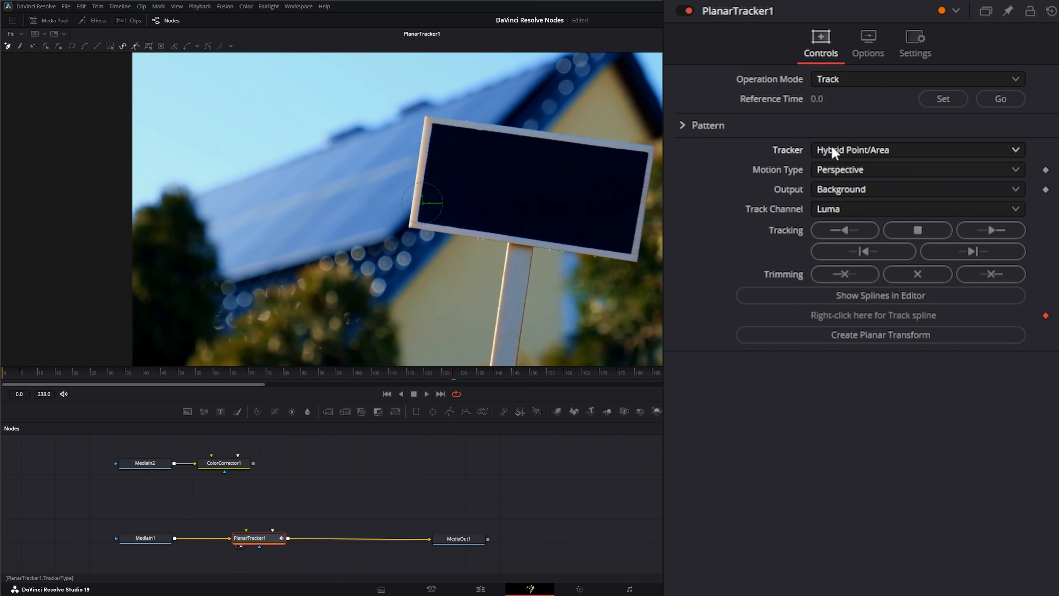
# Draw a closed four-corner pattern around the sign's dark panel on the current mid-clip frame.
pyautogui.click(631, 254)
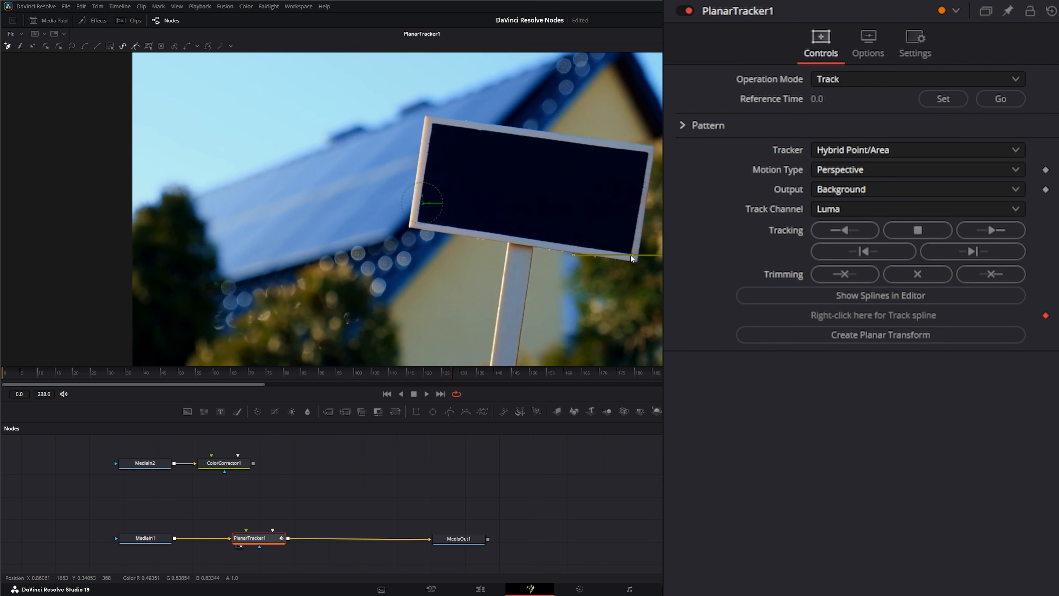
pyautogui.click(416, 221)
pyautogui.click(432, 122)
pyautogui.click(648, 152)
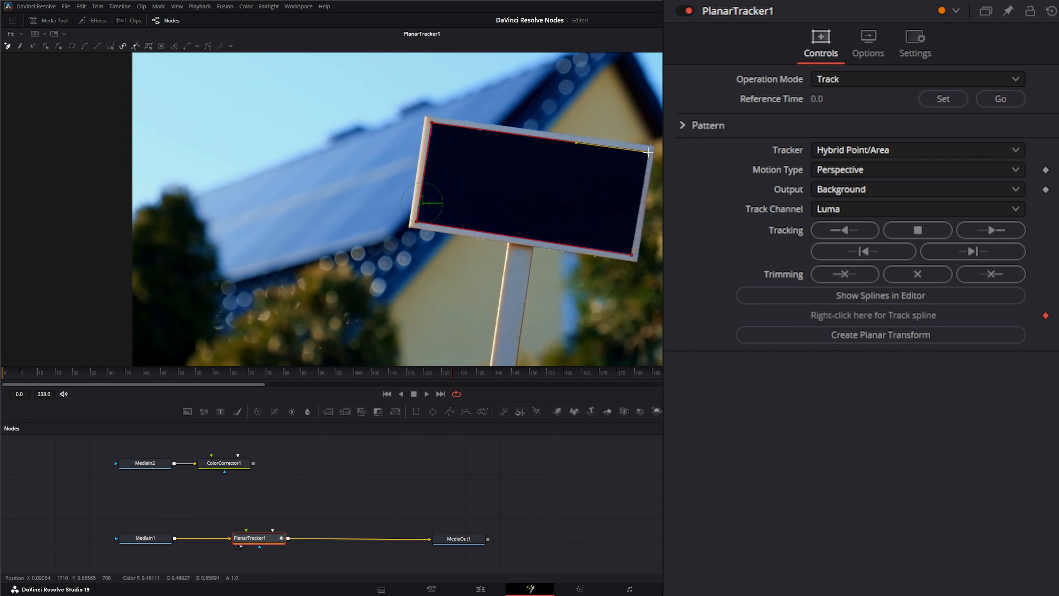
pyautogui.click(632, 255)
# Set the motion type to Affine (TRS + shear) and the track channel to Blue.
pyautogui.click(844, 175)
pyautogui.click(855, 249)
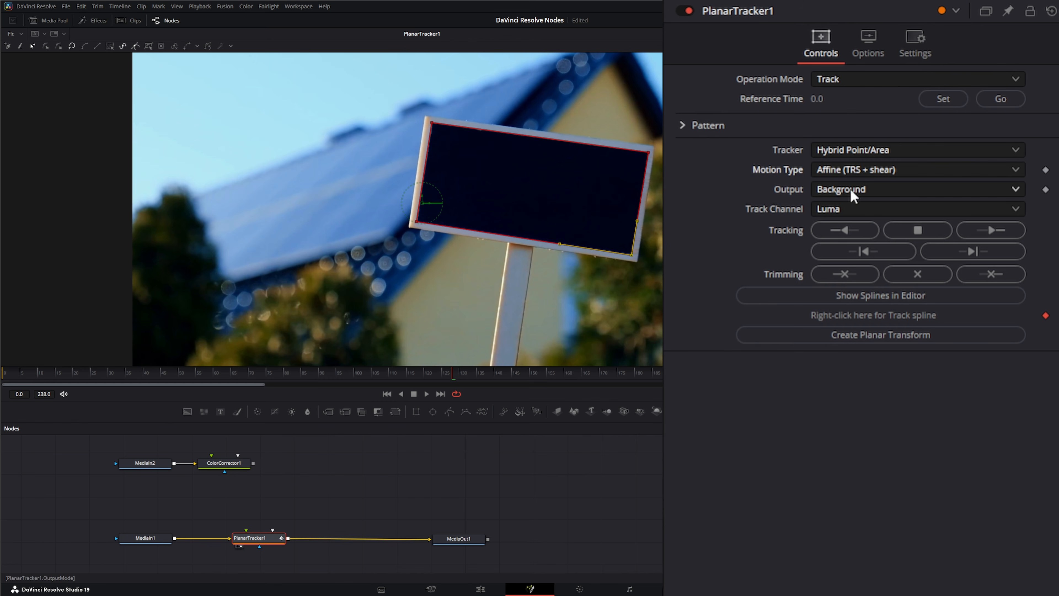
pyautogui.click(840, 210)
pyautogui.click(836, 265)
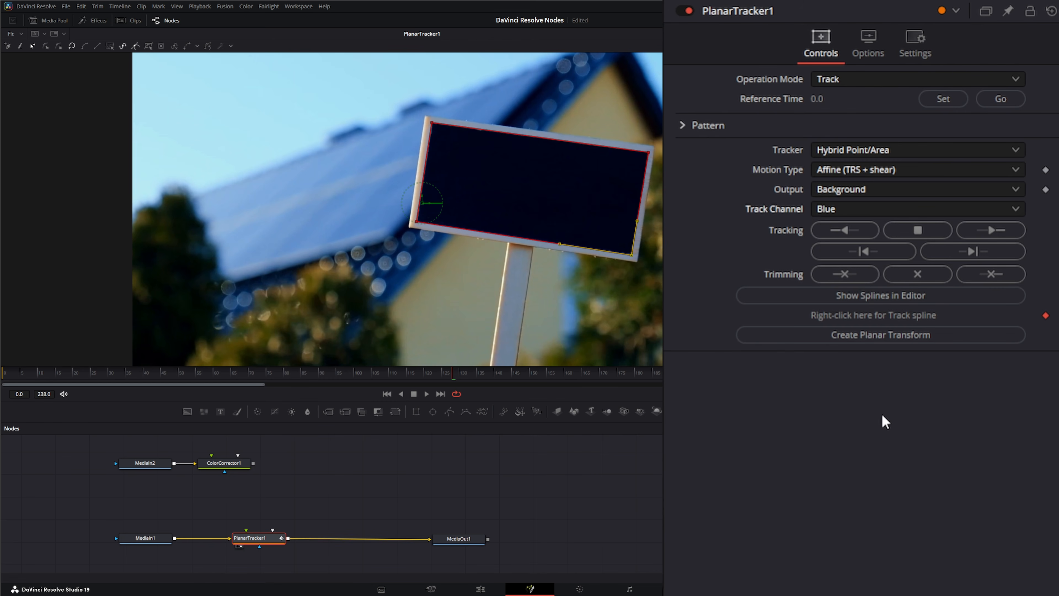
# Set the tracker's reference time to frame 128 and go to the first frame.
pyautogui.click(944, 99)
pyautogui.moveTo(451, 373); pyautogui.dragTo(1, 401)
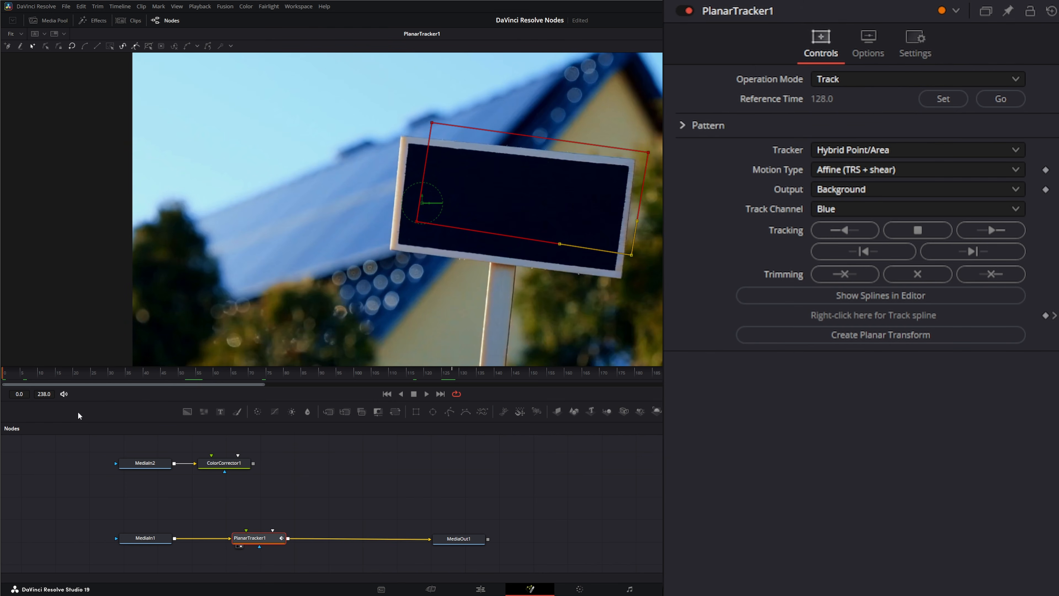
# Set the tracker's reference time to frame 0 and fit the pattern's four corners to the sign's dark panel.
pyautogui.click(944, 101)
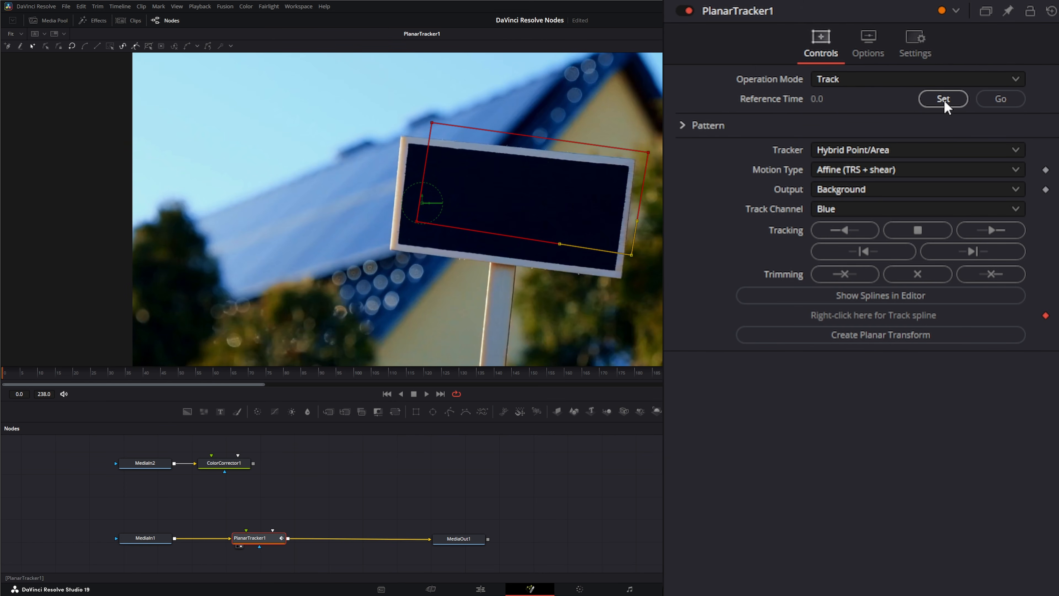
pyautogui.moveTo(417, 223); pyautogui.dragTo(398, 245)
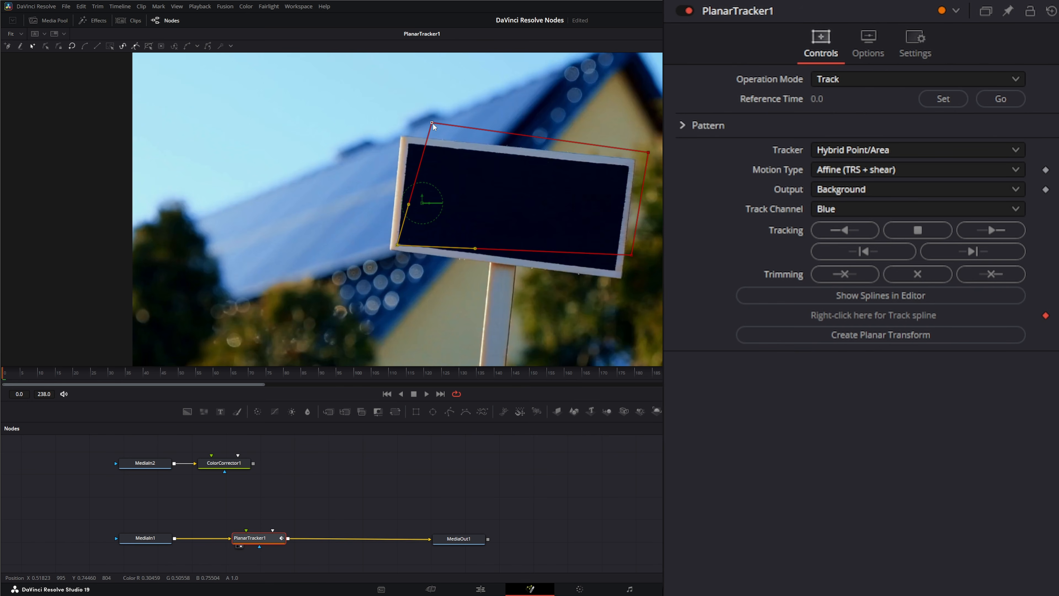
pyautogui.moveTo(433, 124); pyautogui.dragTo(408, 146)
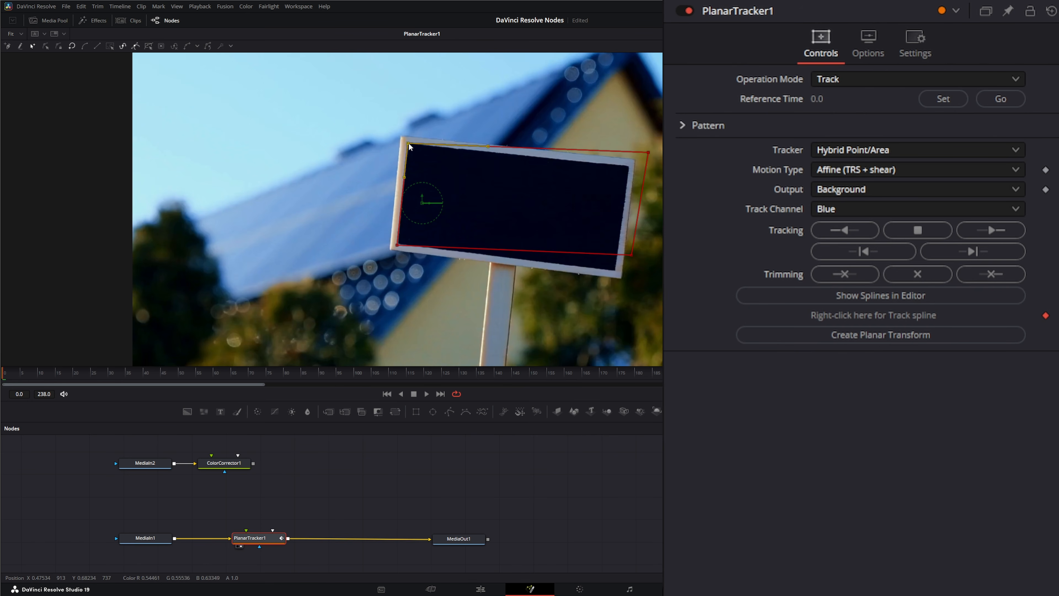
pyautogui.moveTo(649, 154); pyautogui.dragTo(630, 169)
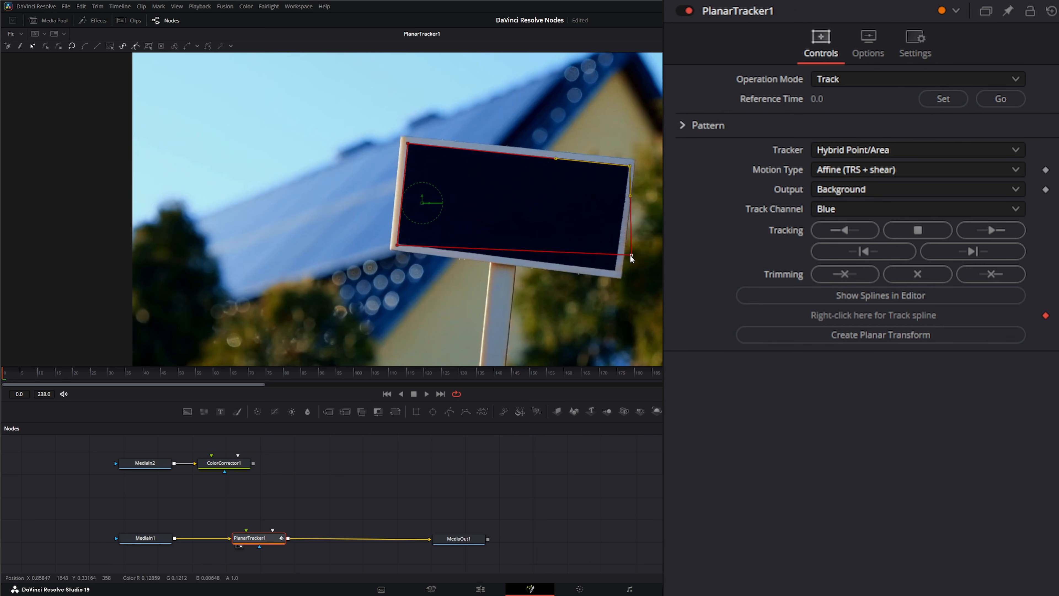
pyautogui.moveTo(631, 258); pyautogui.dragTo(617, 274)
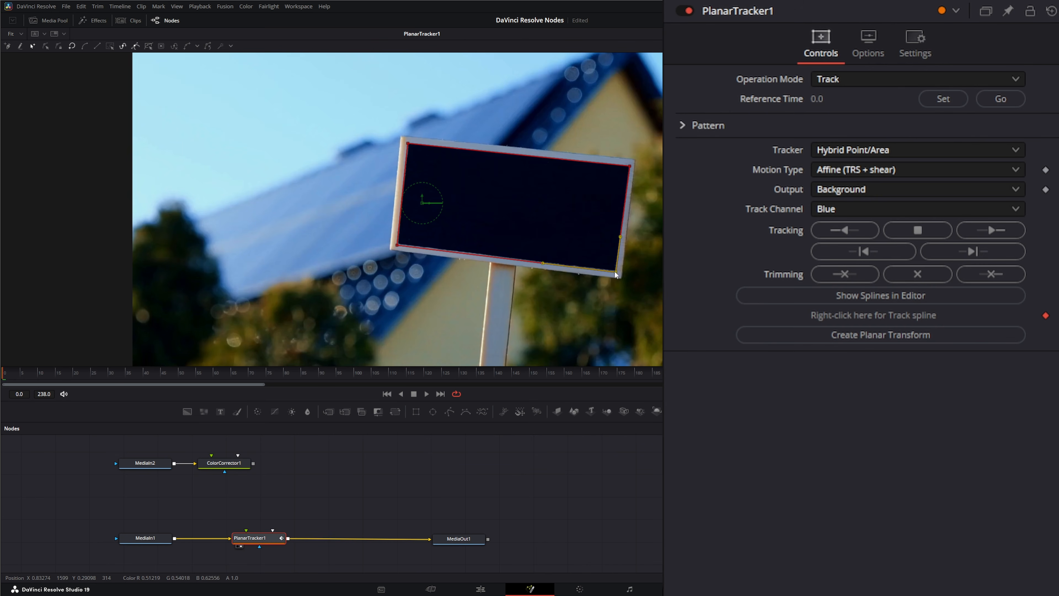
# Track the pattern forward to the clip's end, play back the result and return to the first frame.
pyautogui.click(1001, 231)
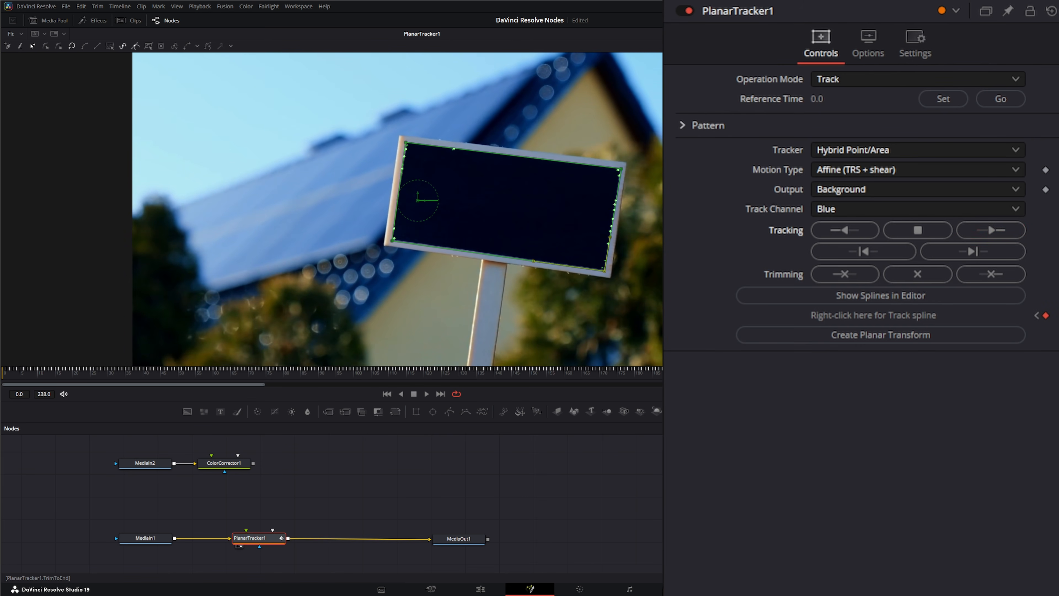
pyautogui.press('space')
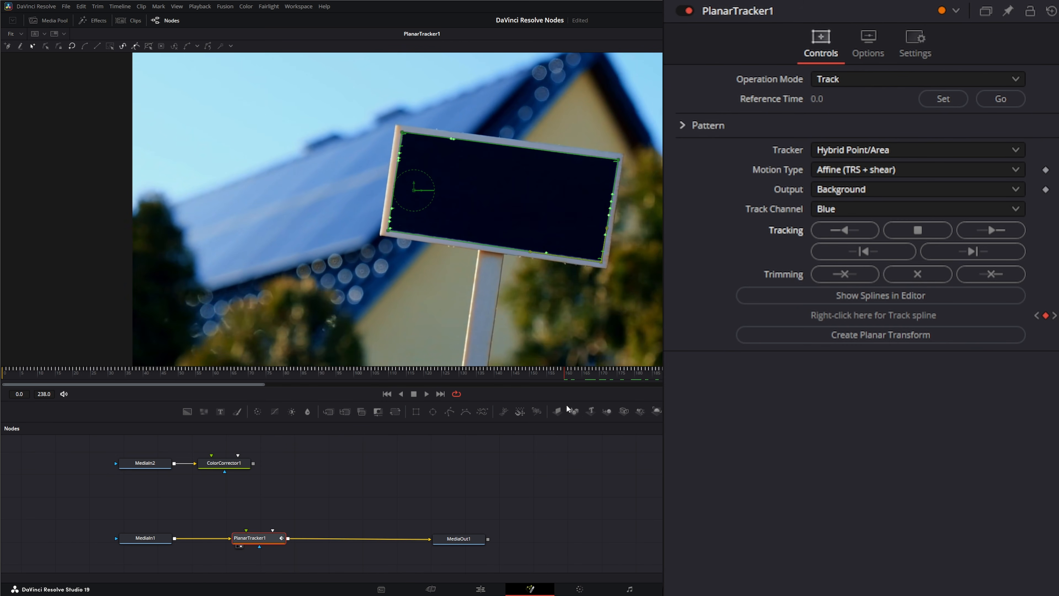
pyautogui.click(387, 394)
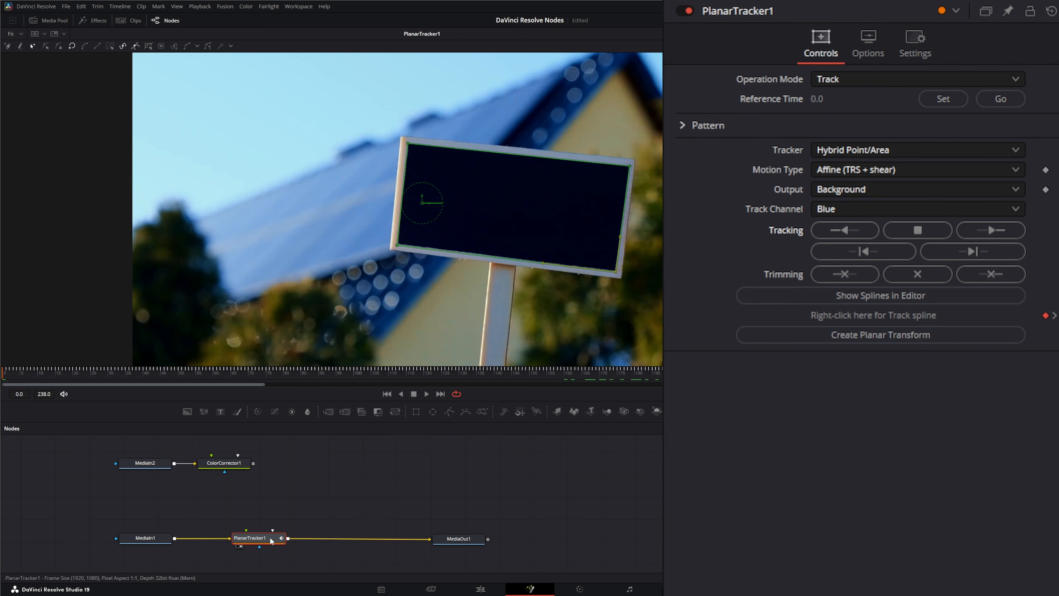
# Examine PlanarTracker1's effect mask, green and occlusion mask inputs in the node graph.
pyautogui.moveTo(146, 538); pyautogui.dragTo(143, 538)
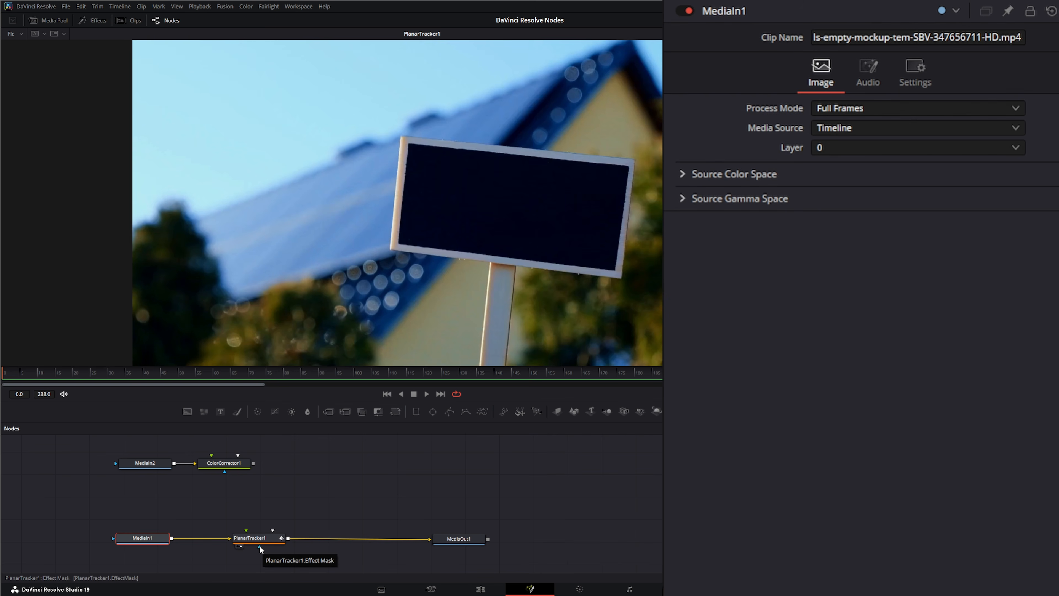
pyautogui.moveTo(259, 547)
pyautogui.mouseDown()
pyautogui.moveTo(314, 517)
pyautogui.moveTo(288, 477)
pyautogui.moveTo(316, 498)
pyautogui.moveTo(259, 558)
pyautogui.mouseUp()
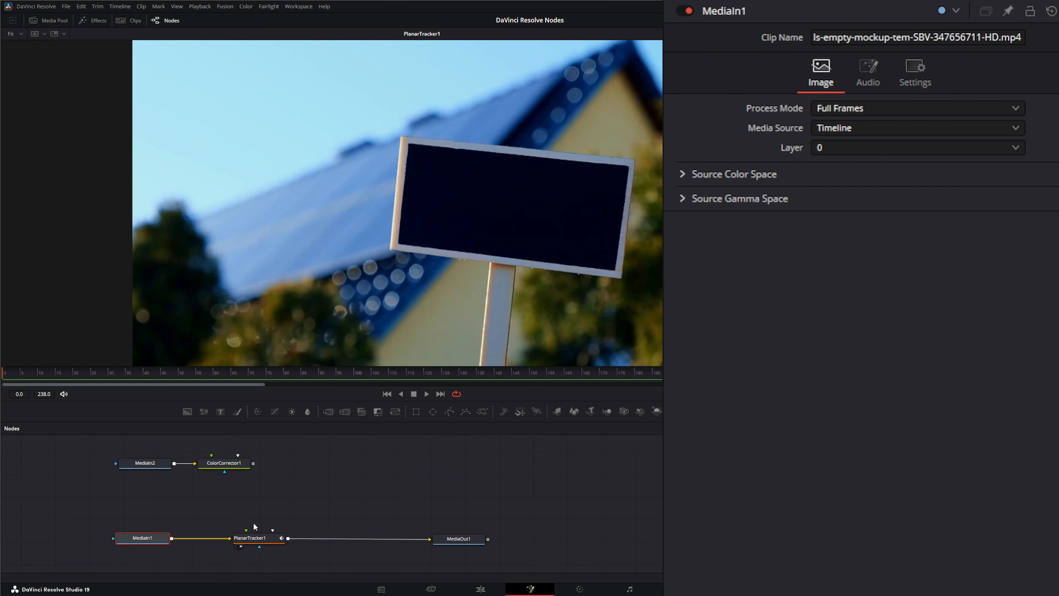
pyautogui.moveTo(245, 530); pyautogui.dragTo(194, 496)
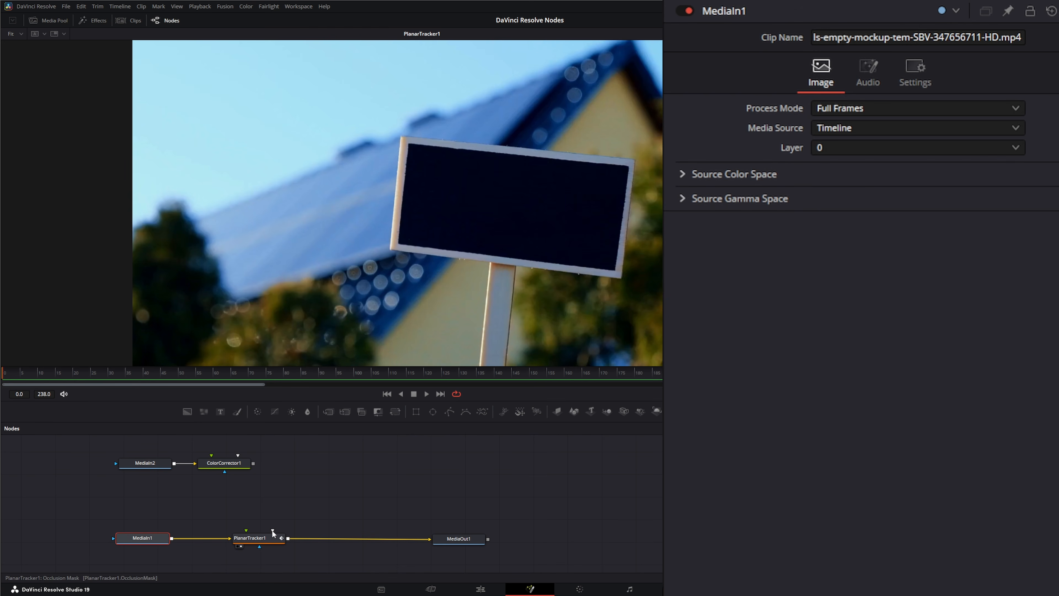
pyautogui.moveTo(272, 530); pyautogui.dragTo(270, 503)
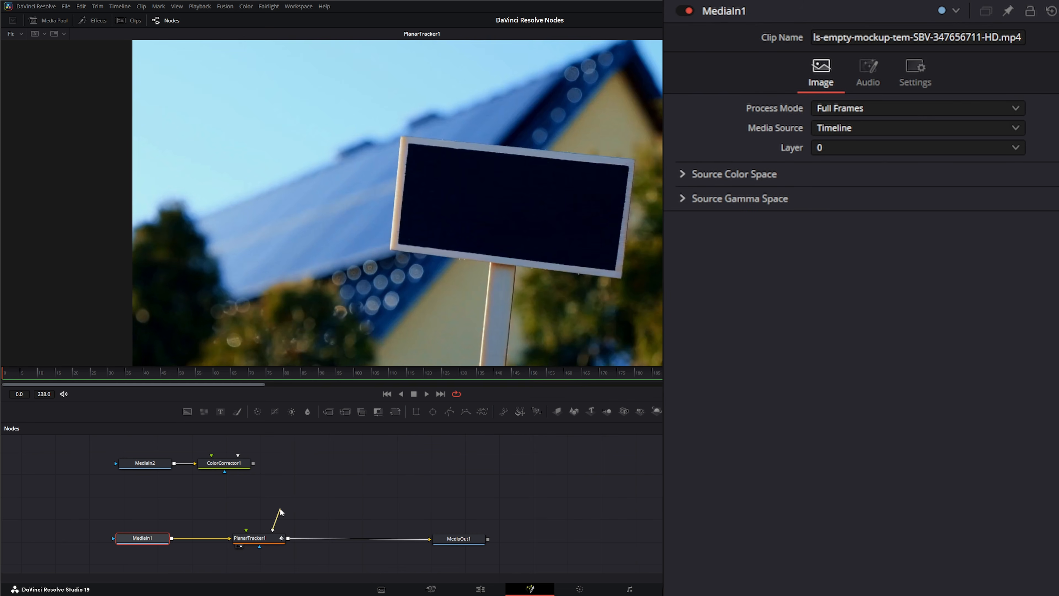
pyautogui.click(319, 471)
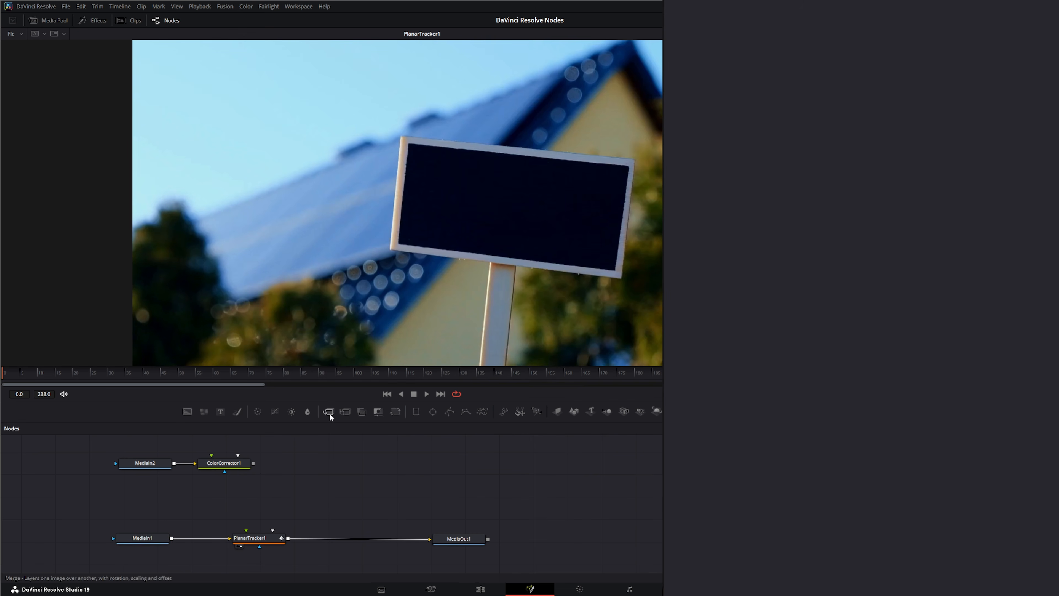
# Add a Background node masked by a Rectangle shaped into a tall bar about 0.048 wide and 1.19 high.
pyautogui.moveTo(187, 411); pyautogui.dragTo(256, 499)
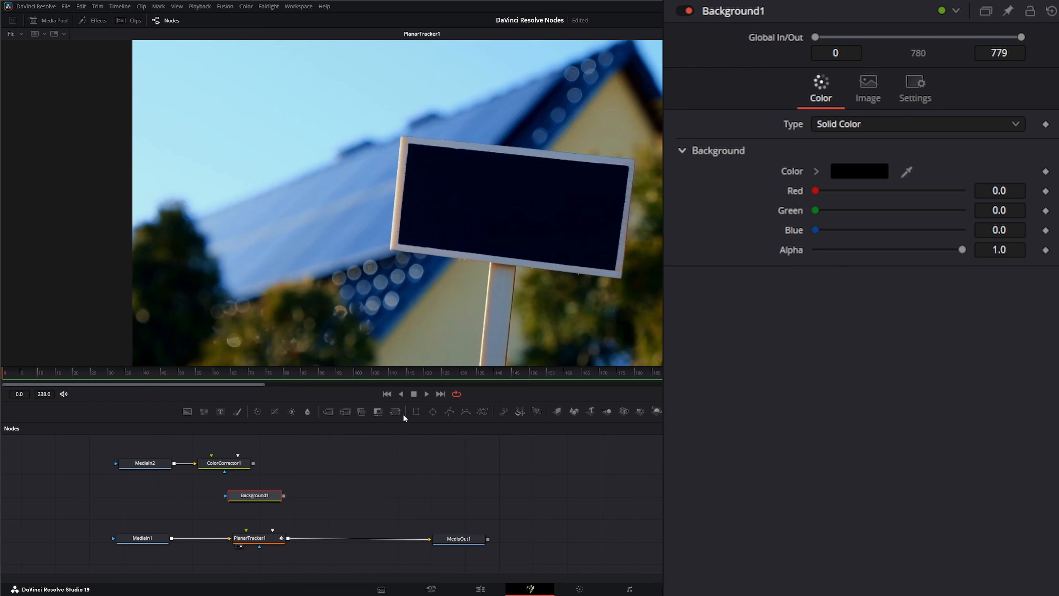
pyautogui.moveTo(416, 412); pyautogui.dragTo(181, 496)
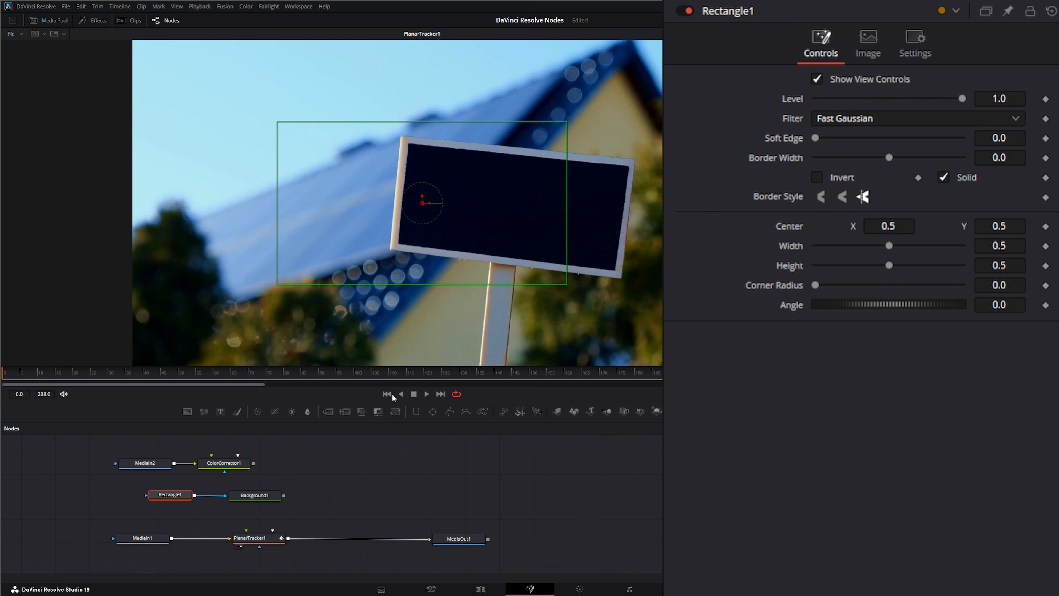
pyautogui.moveTo(426, 287); pyautogui.dragTo(426, 395)
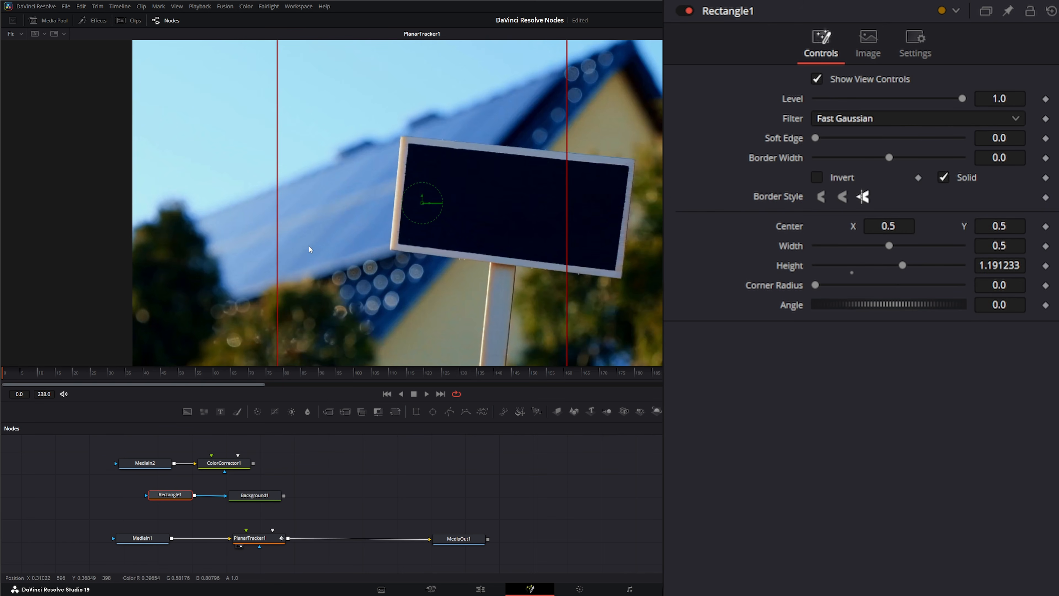
pyautogui.moveTo(279, 241); pyautogui.dragTo(442, 245)
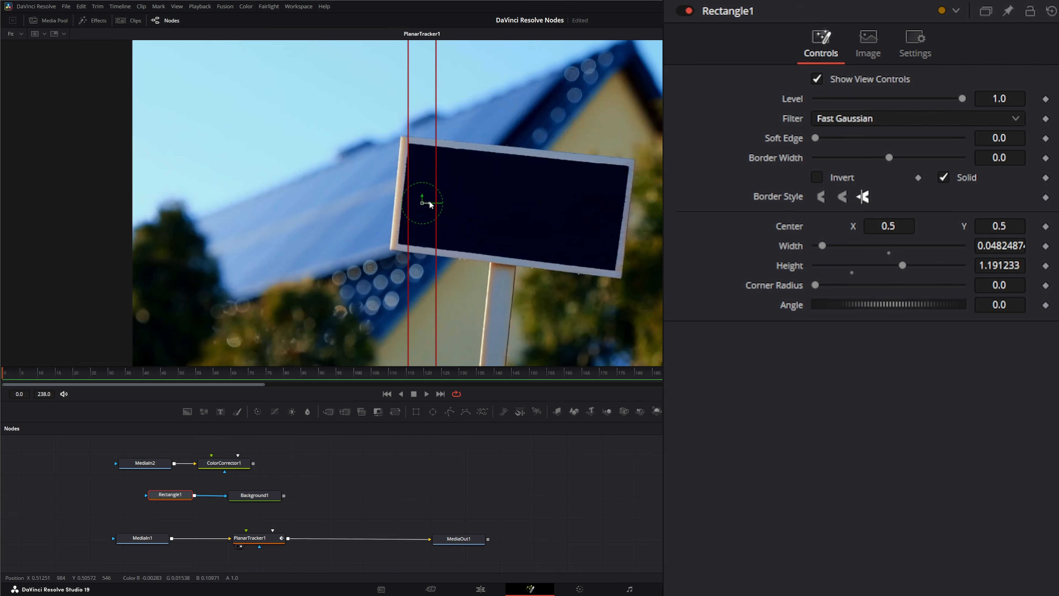
# Animate the rectangle's Center X from about 1.033 on the first frame to about -0.031 on the last frame.
pyautogui.moveTo(429, 205); pyautogui.dragTo(701, 217)
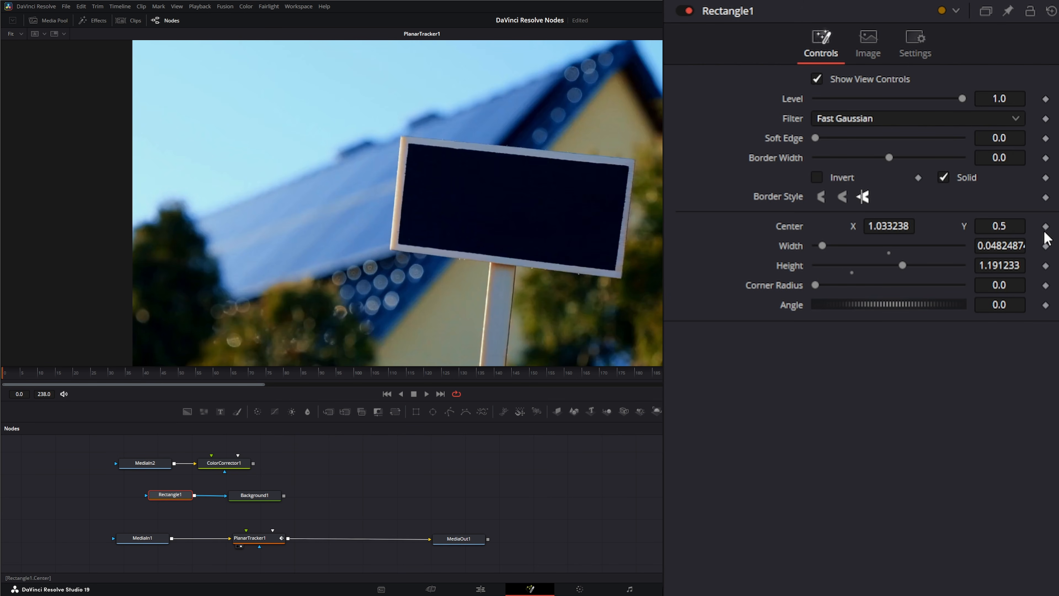
pyautogui.click(1046, 226)
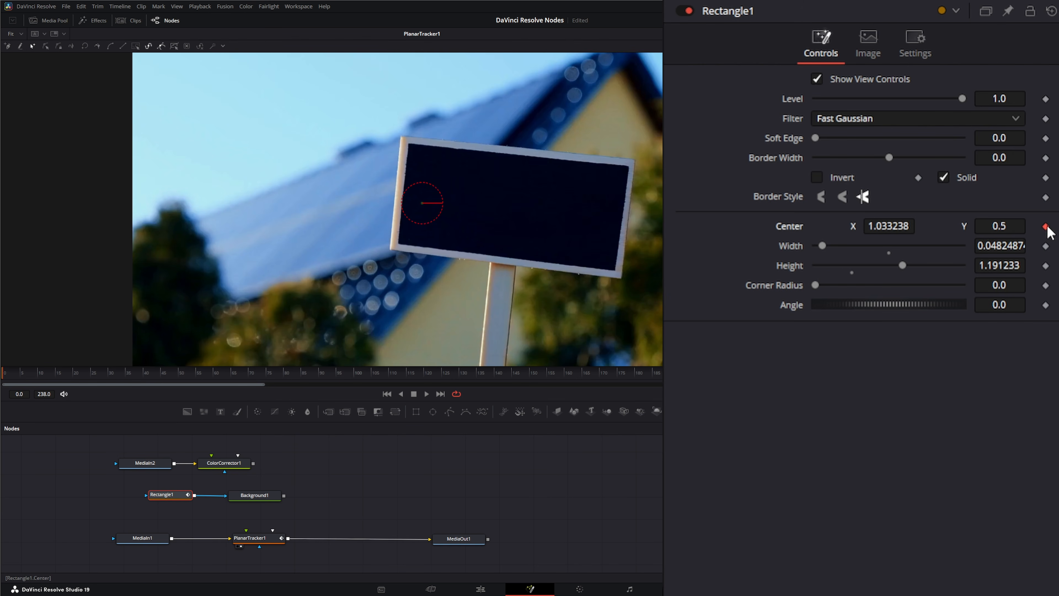
pyautogui.click(440, 394)
pyautogui.moveTo(422, 202); pyautogui.dragTo(114, 203)
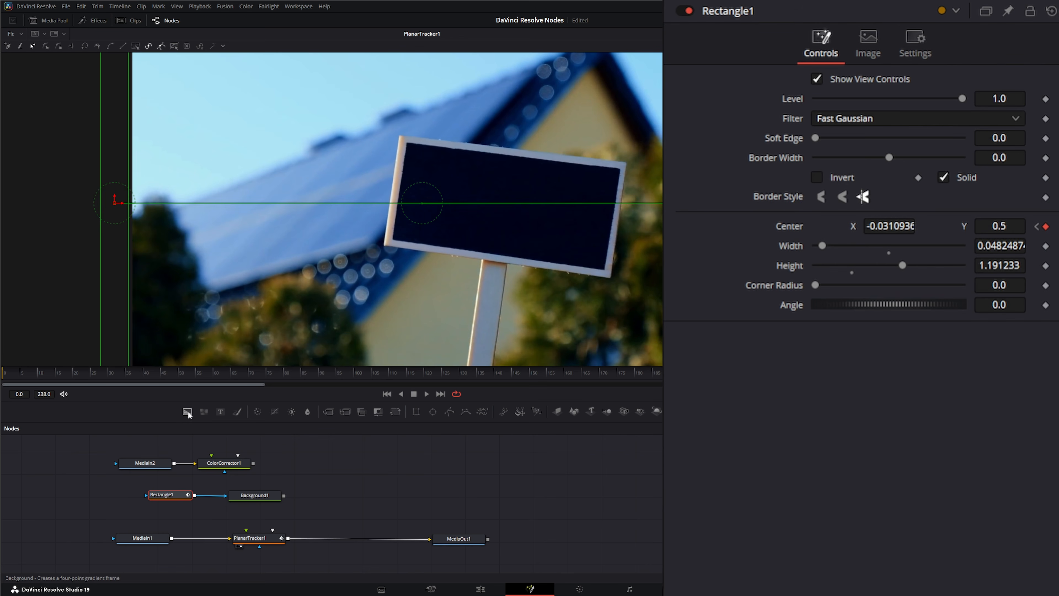
# Insert a Merge between MediaIn1 and PlanarTracker1 with Background1 as its foreground, and check the bar crossing the sign.
pyautogui.moveTo(152, 540); pyautogui.dragTo(81, 538)
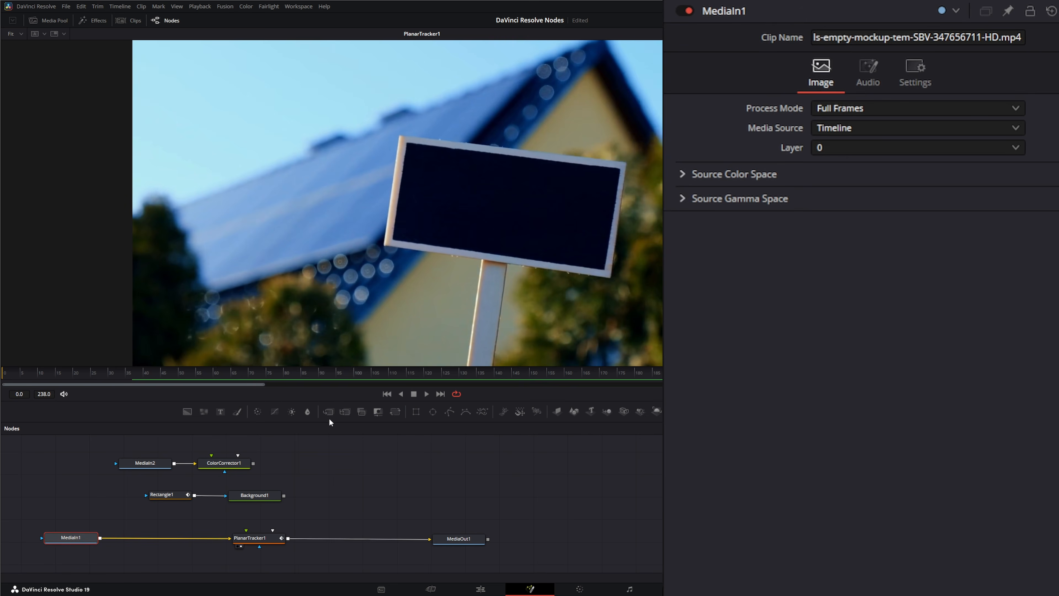
pyautogui.moveTo(328, 411); pyautogui.dragTo(164, 537)
pyautogui.moveTo(284, 495); pyautogui.dragTo(167, 529)
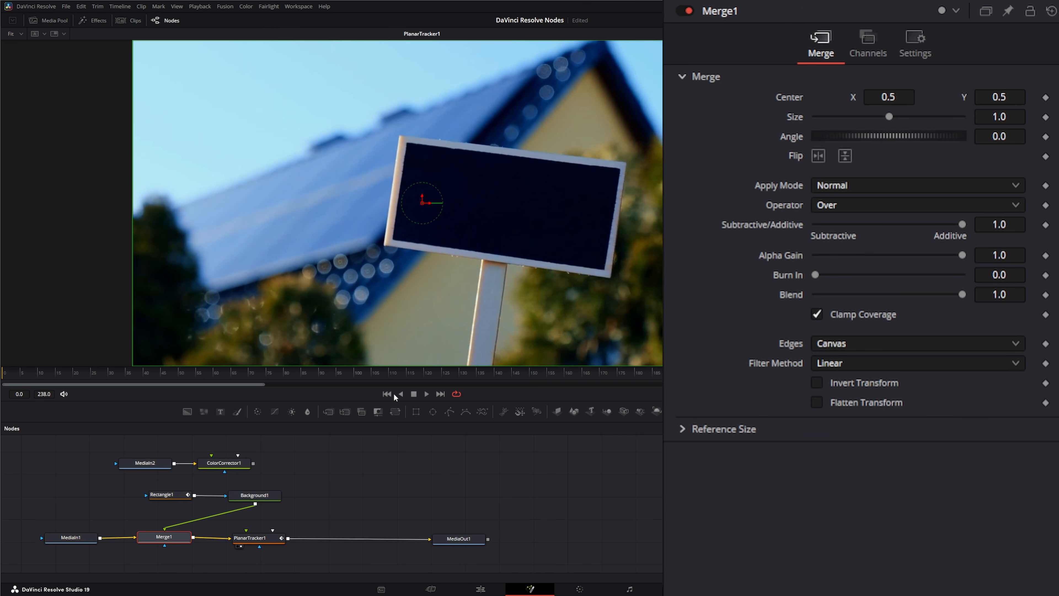
pyautogui.moveTo(160, 373); pyautogui.dragTo(478, 377)
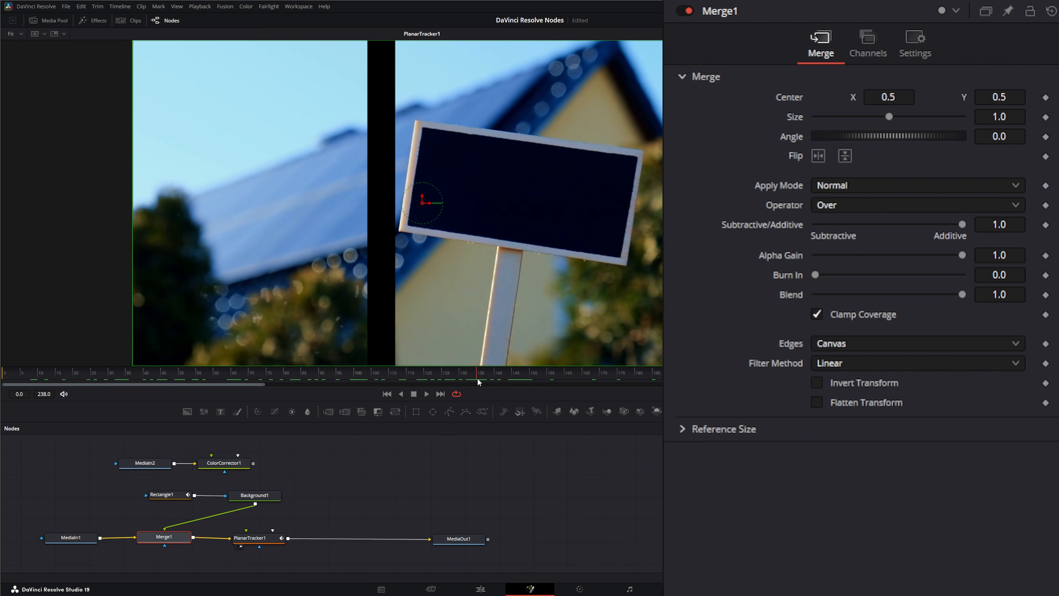
# Add an unconnected Bitmap node beside Background1.
pyautogui.click(307, 468)
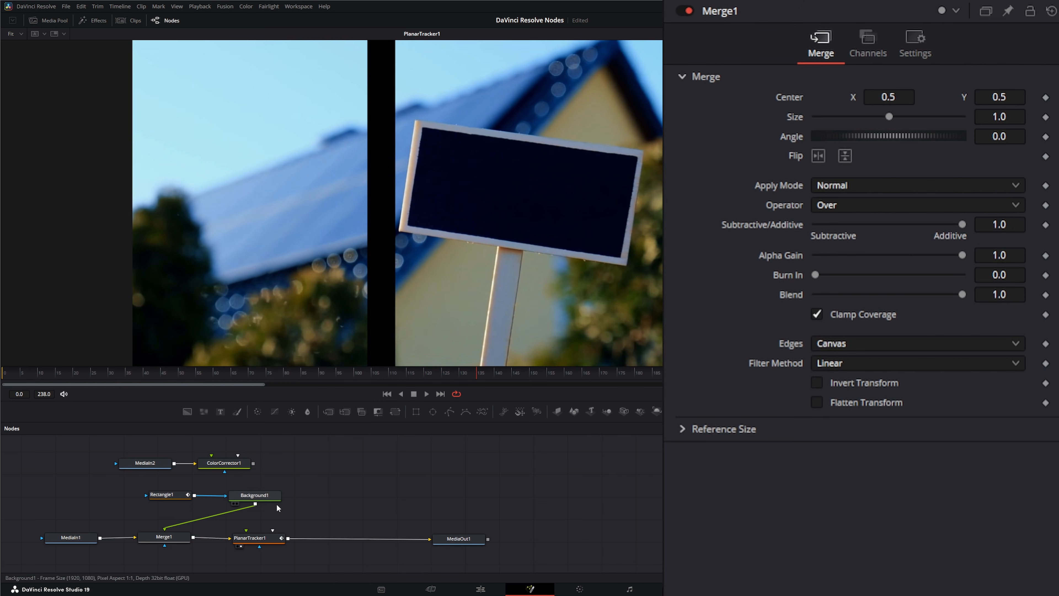
pyautogui.hotkey('shift', 'space')
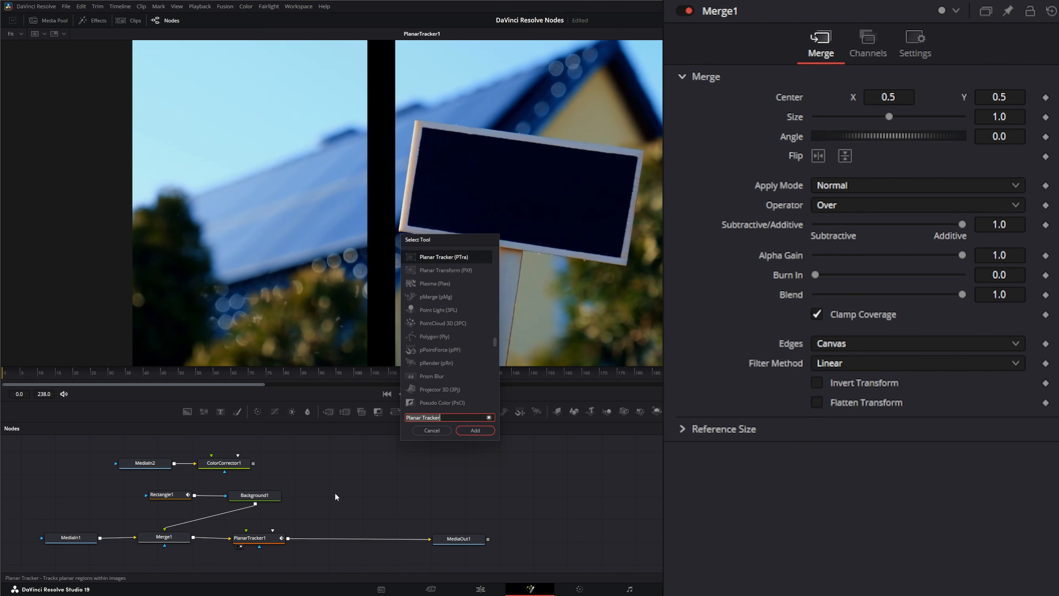
pyautogui.write(';bi')
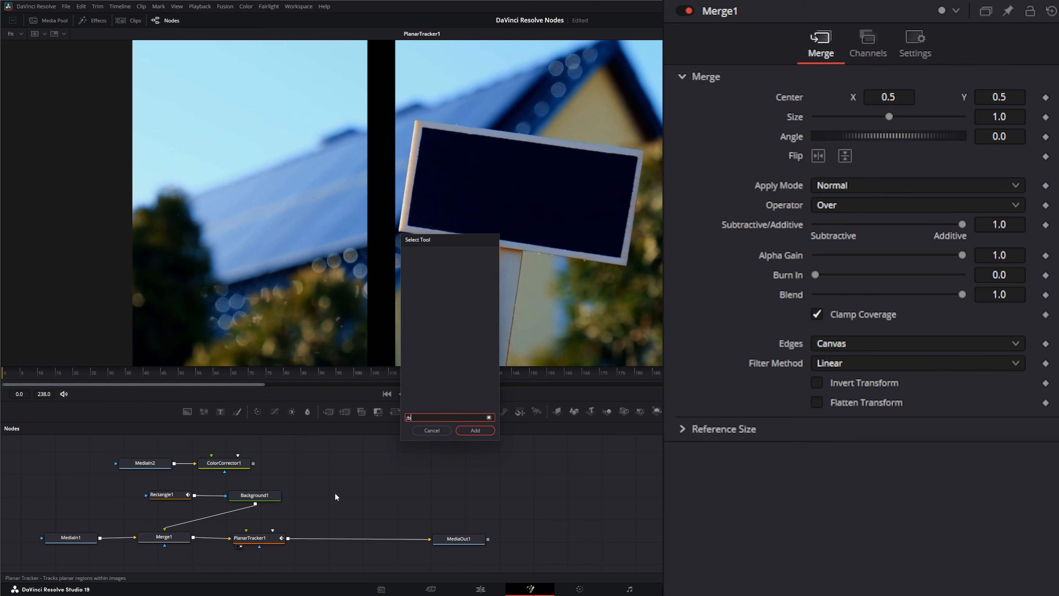
pyautogui.press('Home')
pyautogui.press('Delete')
pyautogui.press('End')
pyautogui.write('t')
pyautogui.press('Return')
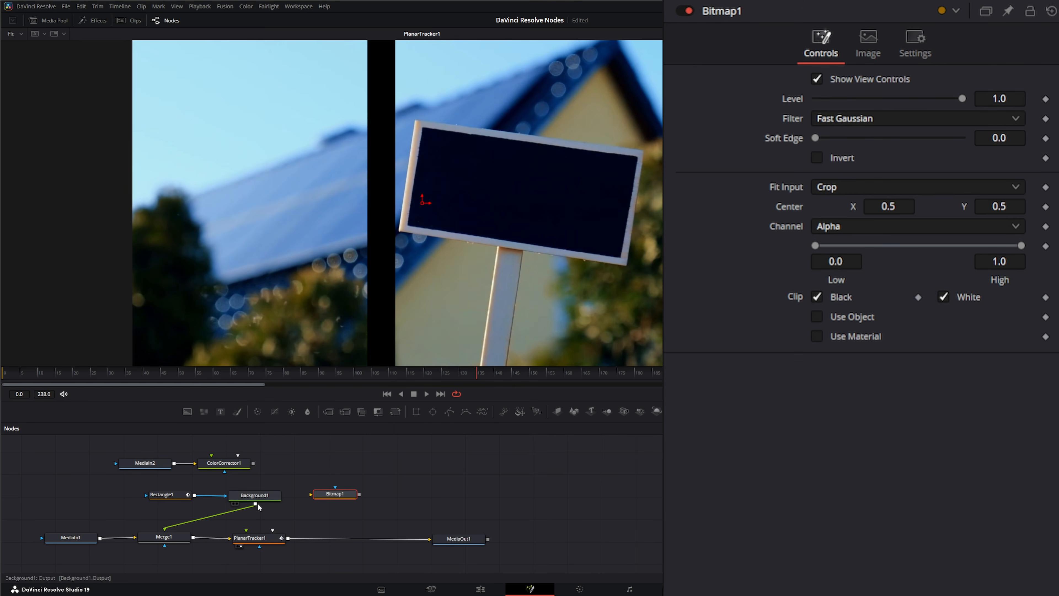
# Feed Background1 into Bitmap1, view Bitmap1 and check its moving matte back toward the clip's start.
pyautogui.moveTo(255, 504); pyautogui.dragTo(310, 495)
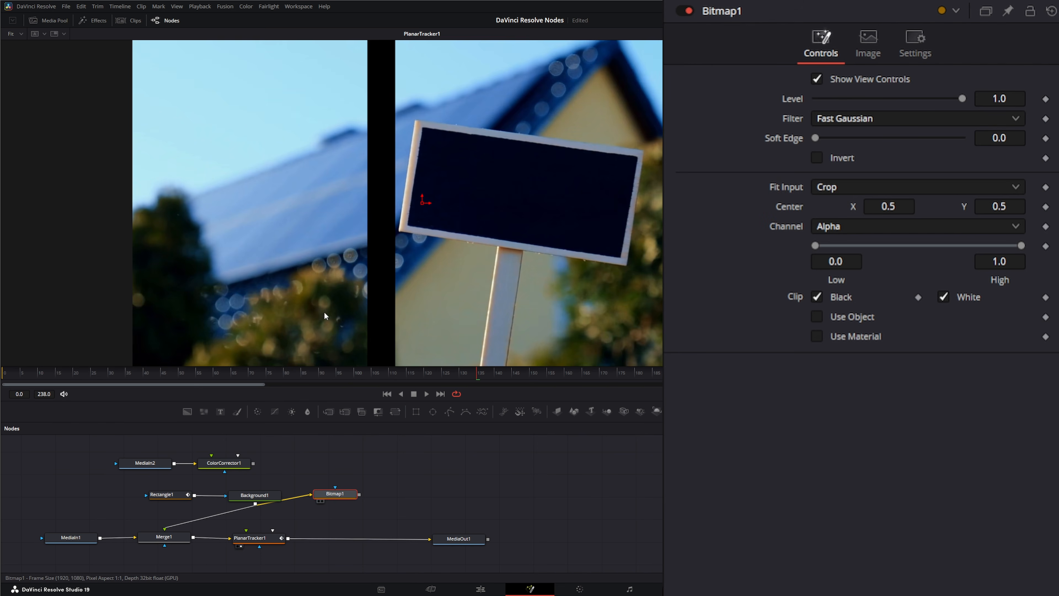
pyautogui.press('1')
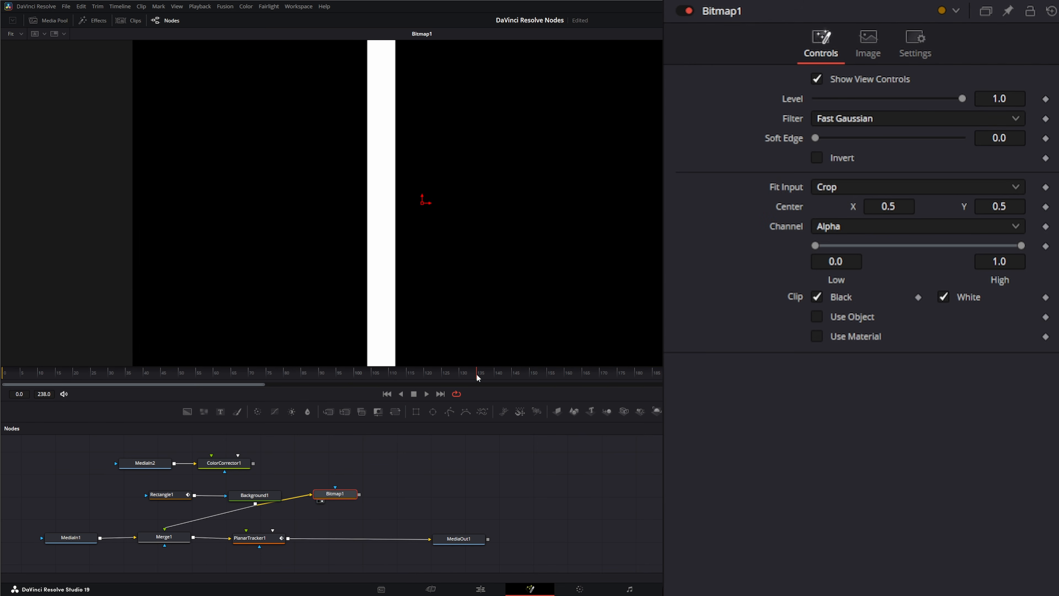
pyautogui.moveTo(478, 378); pyautogui.dragTo(34, 385)
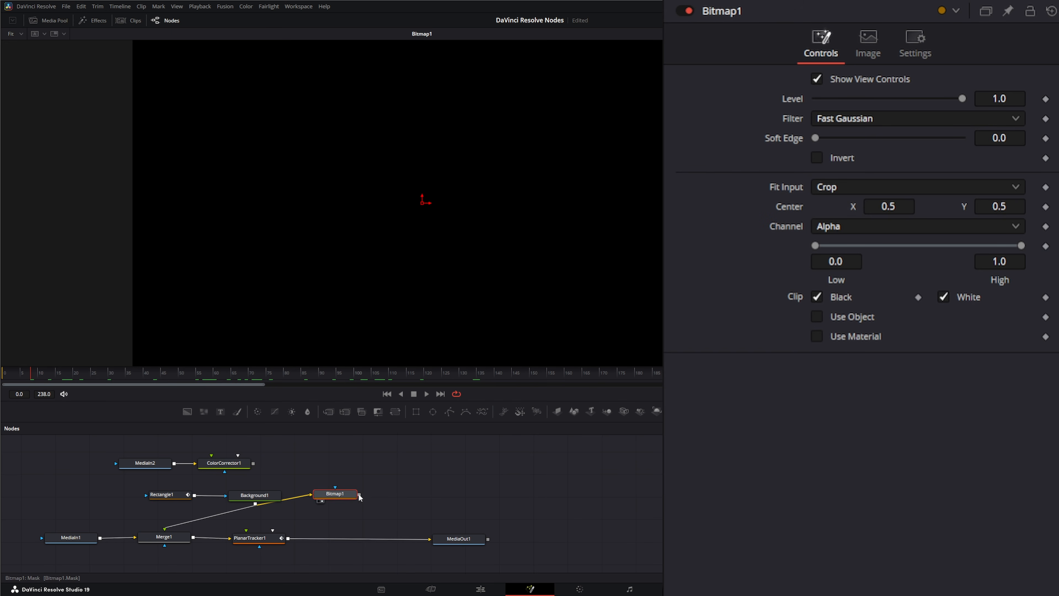
# Connect Bitmap1 to PlanarTracker1's occlusion mask, view the tracker and check the bar passing over the pattern.
pyautogui.moveTo(360, 495)
pyautogui.mouseDown()
pyautogui.moveTo(375, 504)
pyautogui.moveTo(273, 532)
pyautogui.mouseUp()
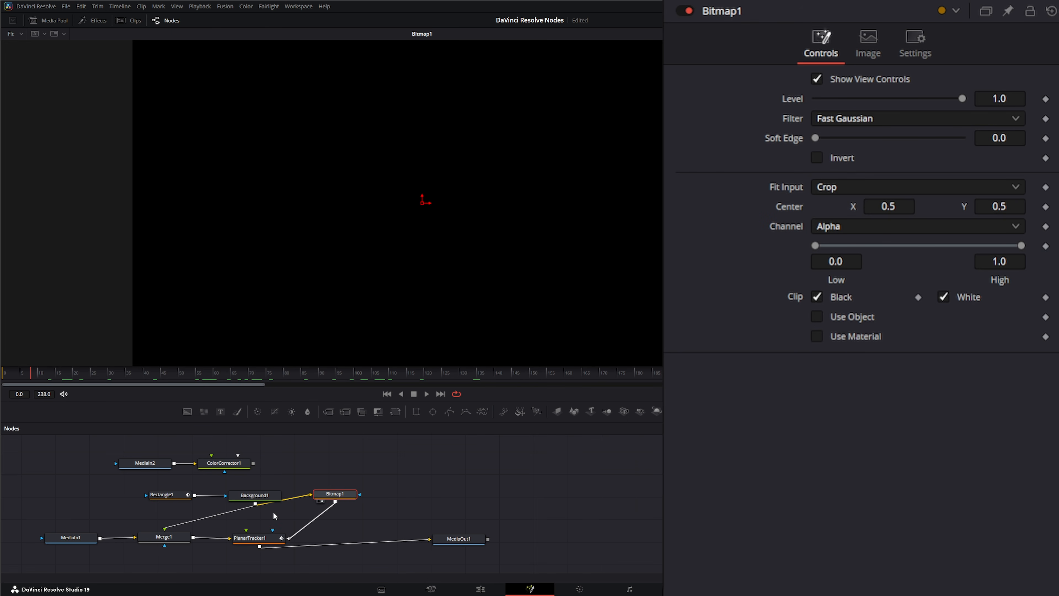
pyautogui.click(263, 538)
pyautogui.press('1')
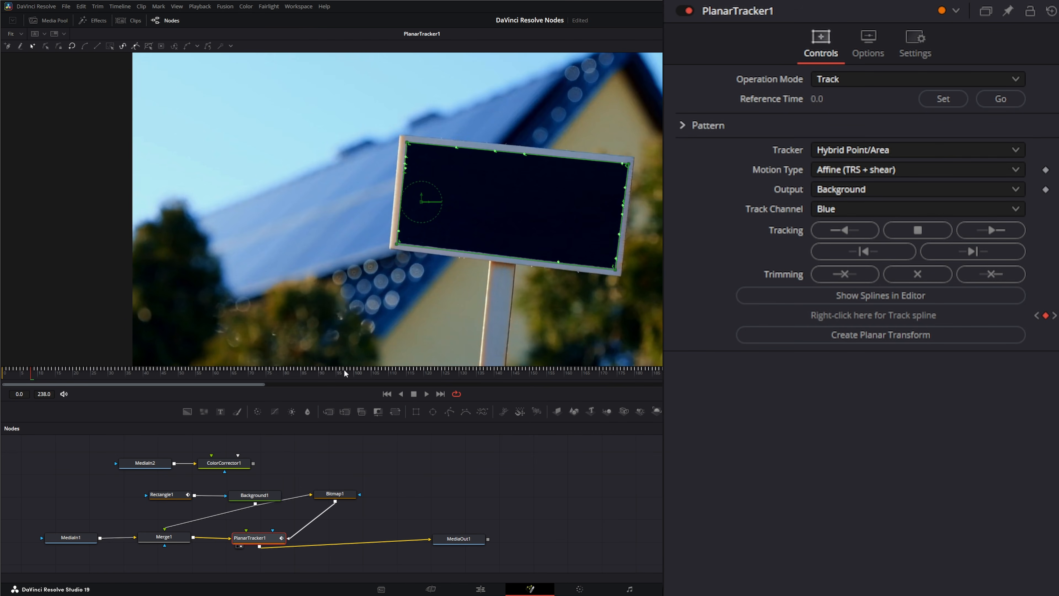
pyautogui.moveTo(34, 374); pyautogui.dragTo(298, 374)
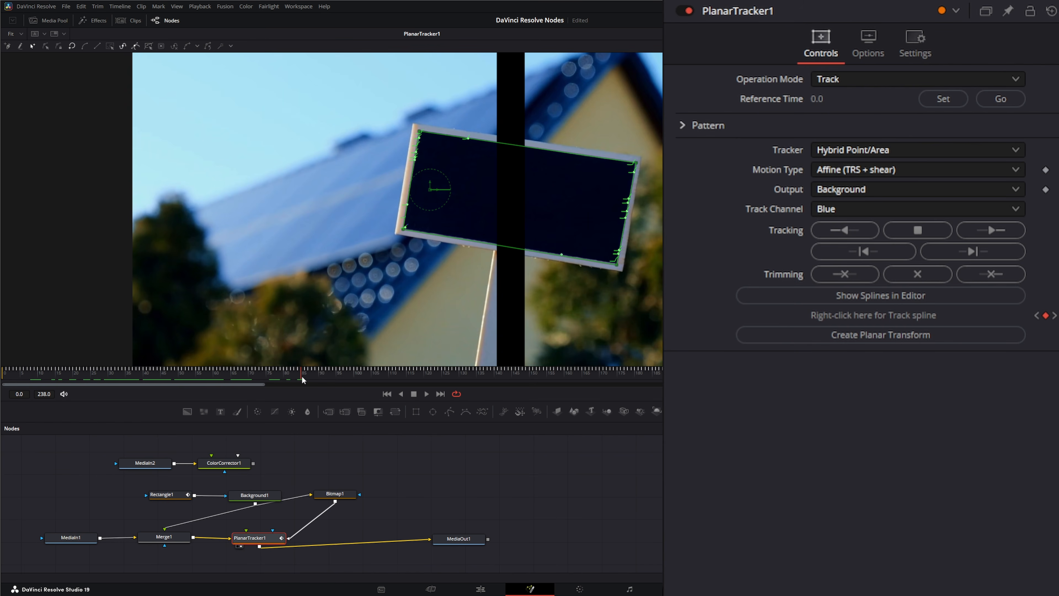
# Return to the first frame and reset PlanarTracker1 to its defaults.
pyautogui.moveTo(303, 379); pyautogui.dragTo(2, 377)
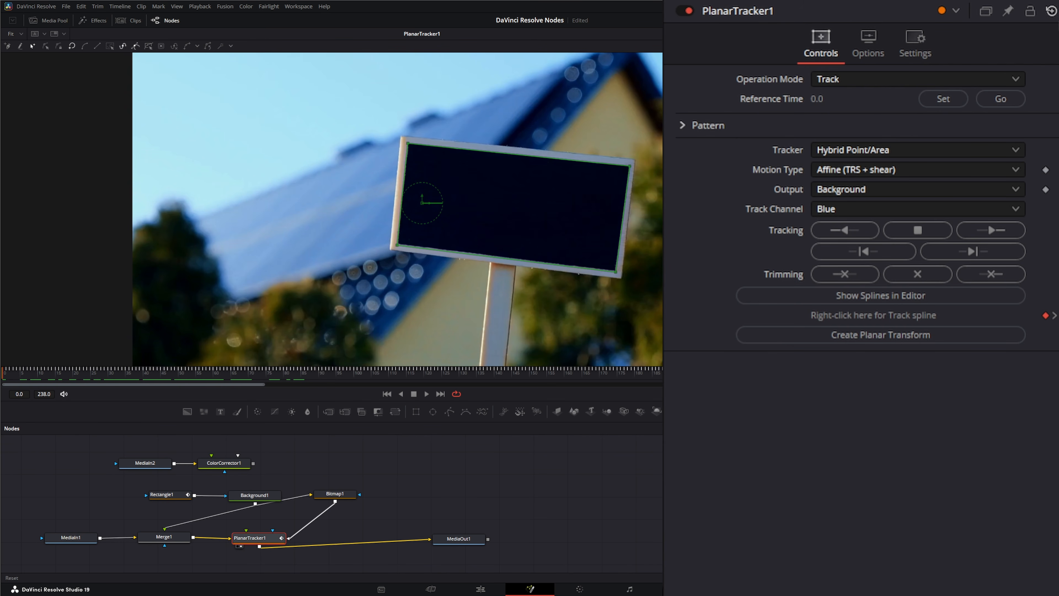
pyautogui.click(1051, 12)
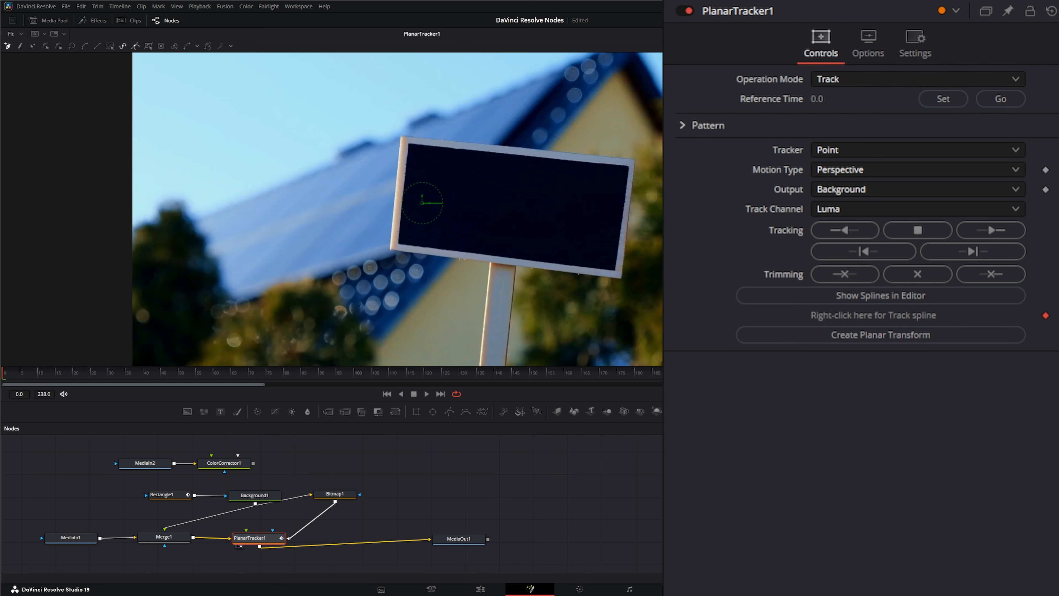
# Set the first frame as PlanarTracker1's reference time and outline the sign's dark panel corner to corner as a closed pattern.
pyautogui.click(941, 99)
pyautogui.click(399, 241)
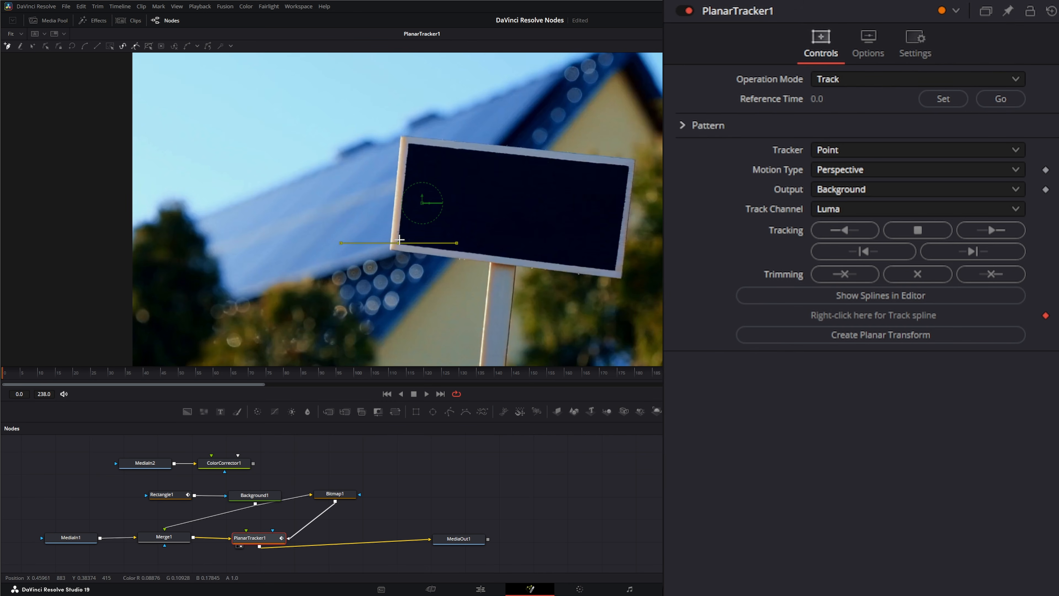
pyautogui.click(408, 143)
pyautogui.click(628, 166)
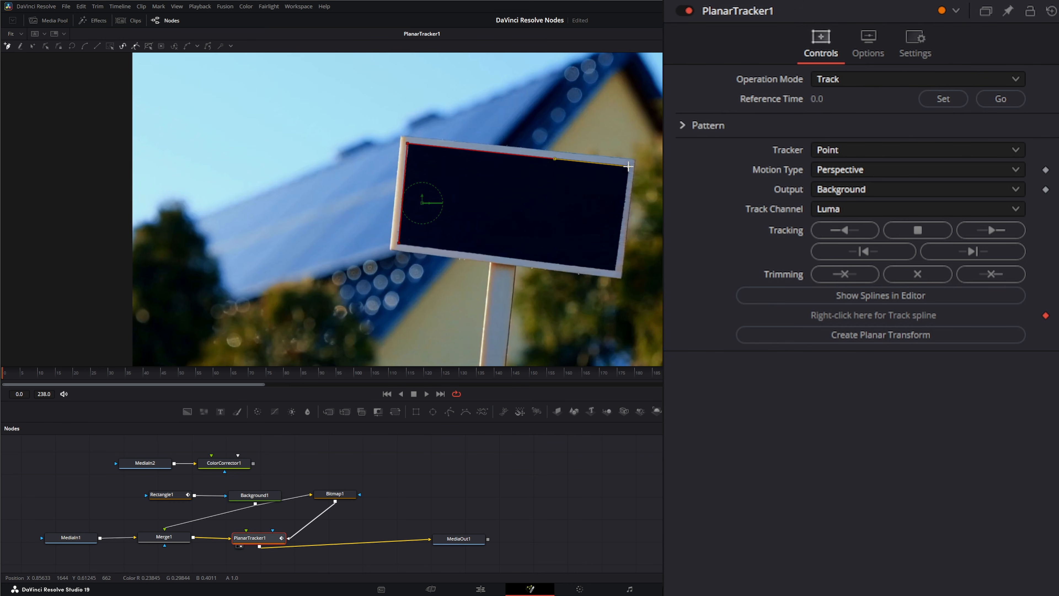
pyautogui.click(614, 271)
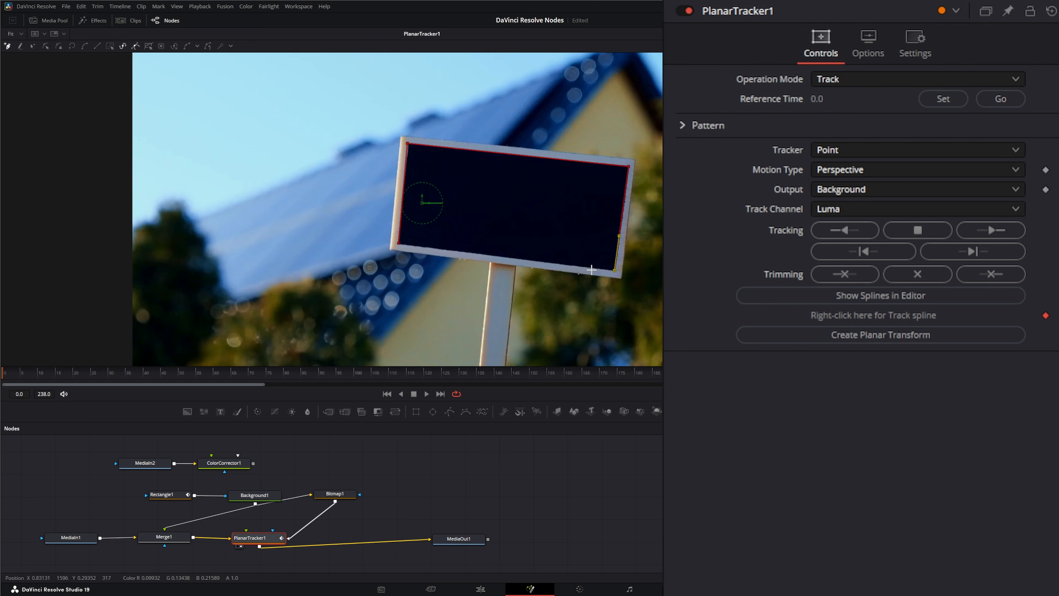
pyautogui.click(399, 244)
# Set PlanarTracker1's track channel to Blue, track the sign to the end of the clip and scrub back to check the pattern.
pyautogui.click(853, 190)
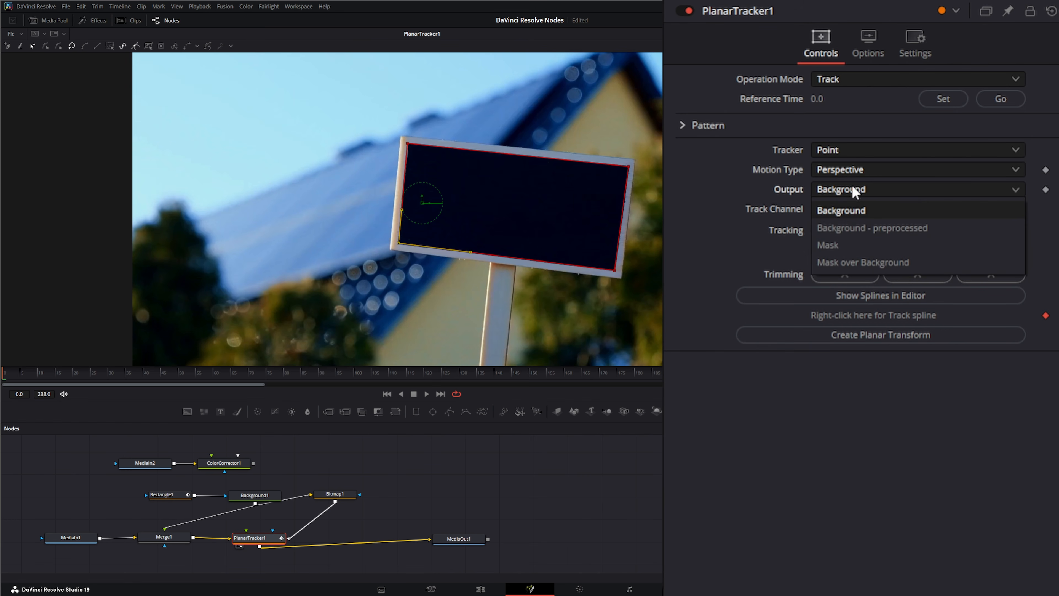
pyautogui.click(791, 197)
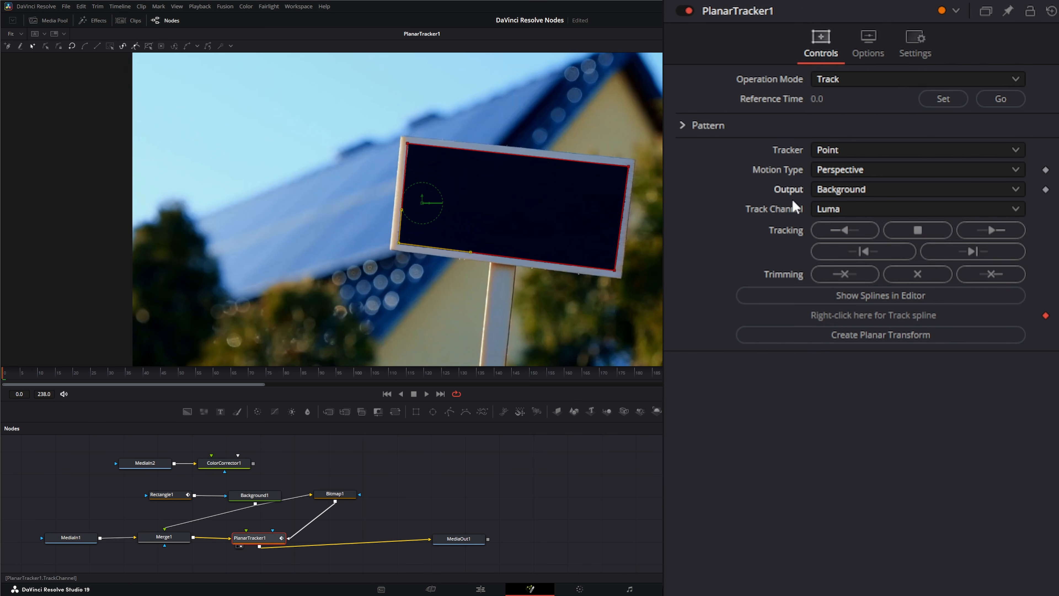
pyautogui.click(833, 217)
pyautogui.click(837, 264)
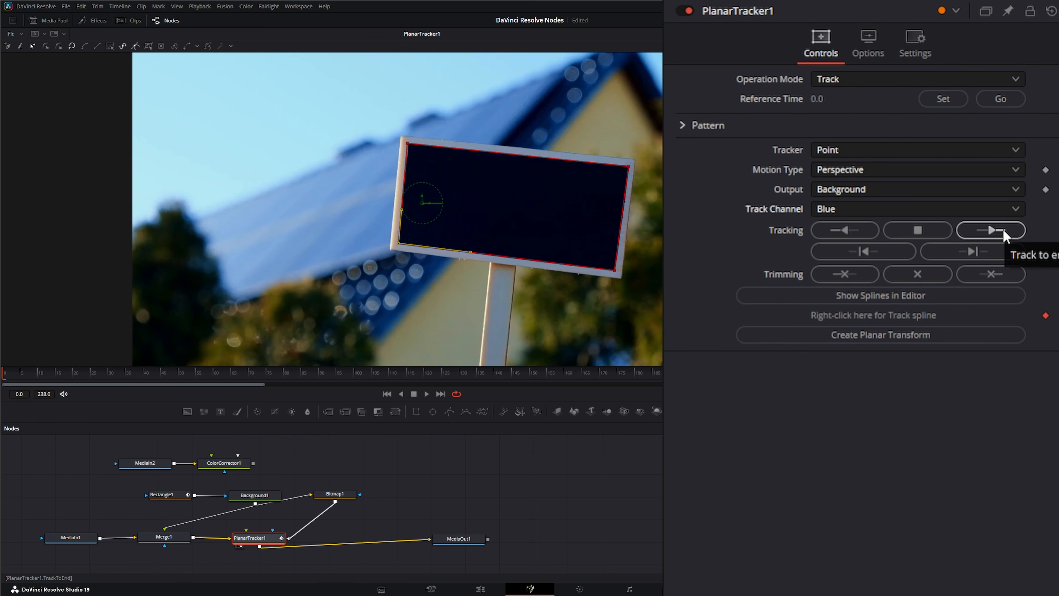
pyautogui.click(993, 230)
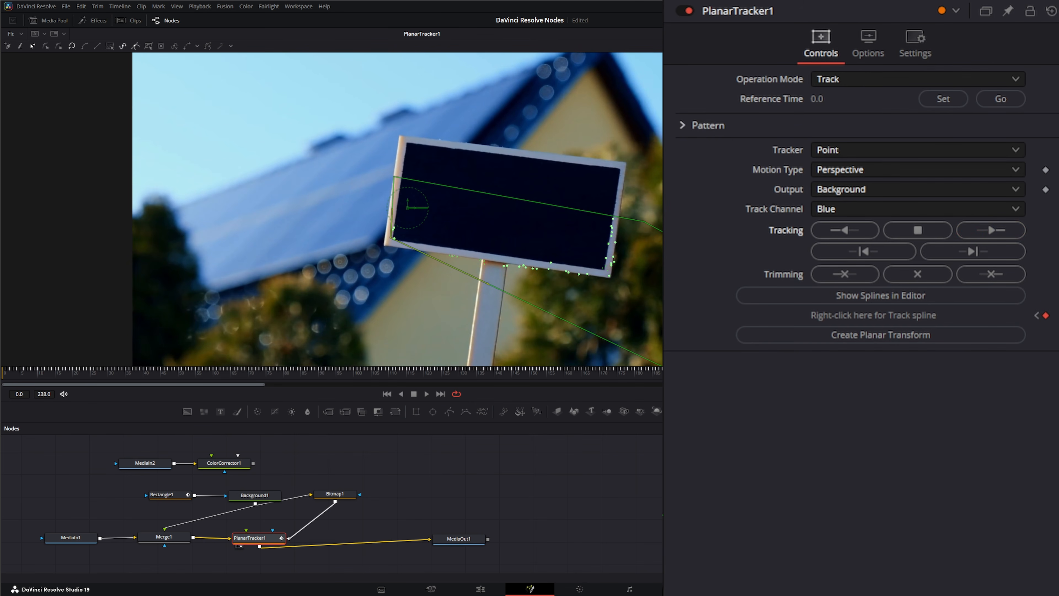
pyautogui.moveTo(542, 379); pyautogui.dragTo(91, 379)
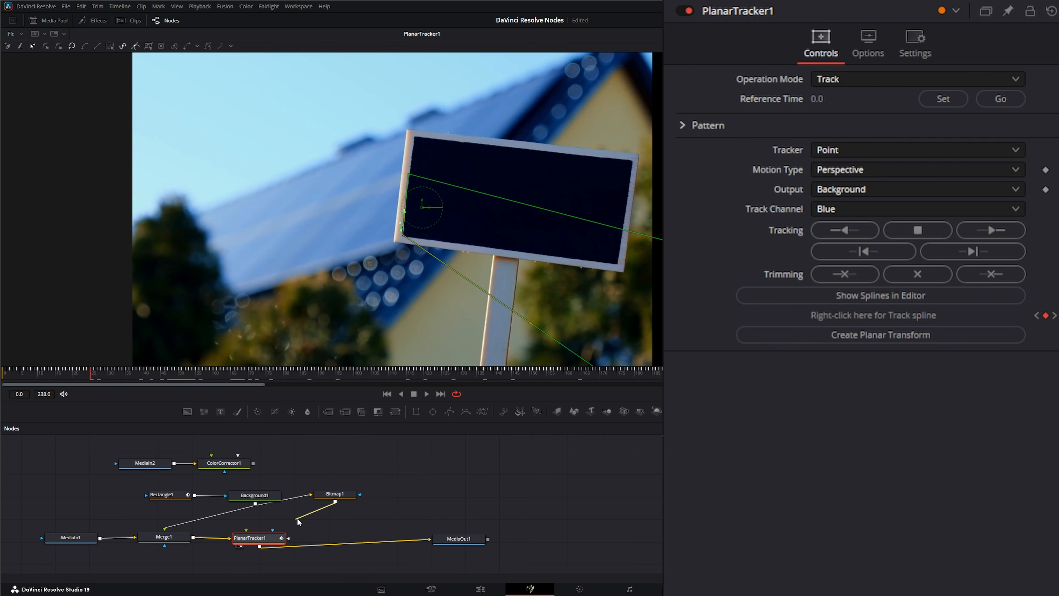
# Disconnect Bitmap1 from PlanarTracker1, return to the first frame and delete the Rectangle1, Background1 and Bitmap1 nodes.
pyautogui.moveTo(298, 520)
pyautogui.mouseDown()
pyautogui.moveTo(288, 540)
pyautogui.moveTo(308, 506)
pyautogui.moveTo(303, 527)
pyautogui.moveTo(326, 509)
pyautogui.moveTo(316, 509)
pyautogui.moveTo(326, 520)
pyautogui.moveTo(297, 516)
pyautogui.moveTo(317, 511)
pyautogui.mouseUp()
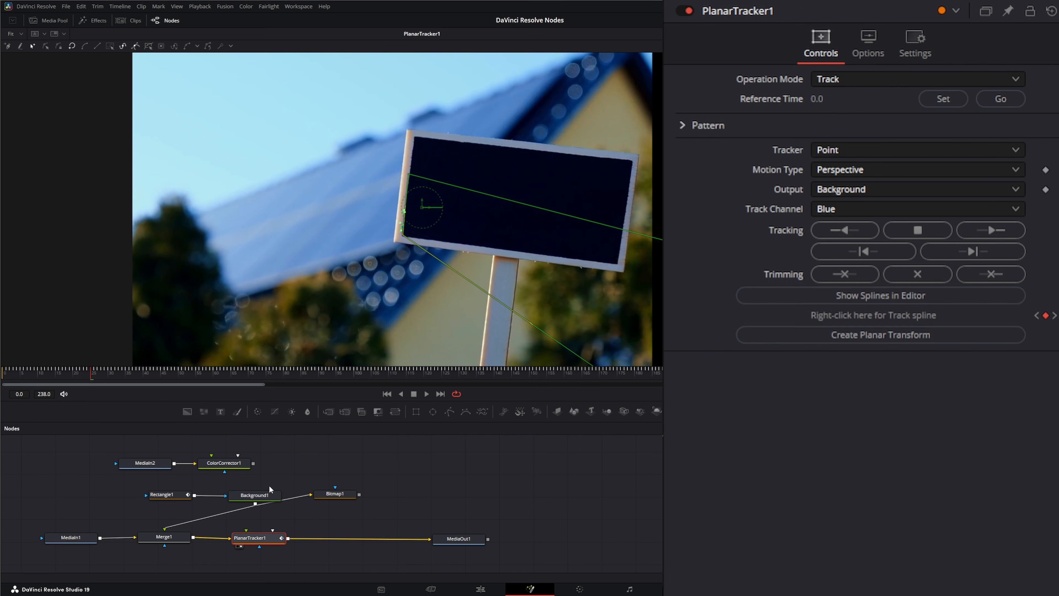
pyautogui.moveTo(86, 377); pyautogui.dragTo(5, 377)
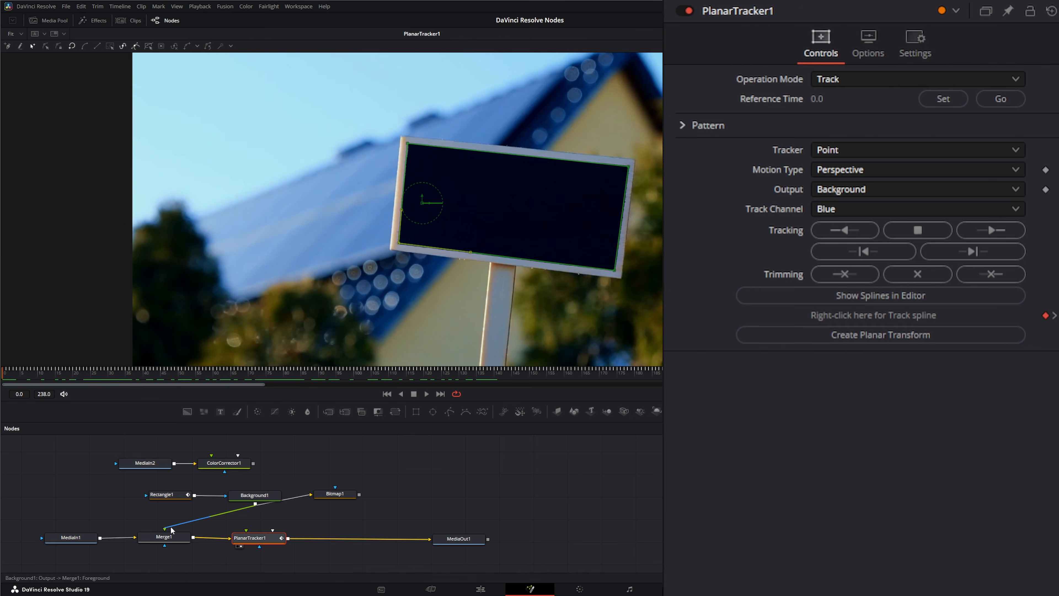
pyautogui.moveTo(165, 531); pyautogui.dragTo(387, 486)
pyautogui.press('Delete')
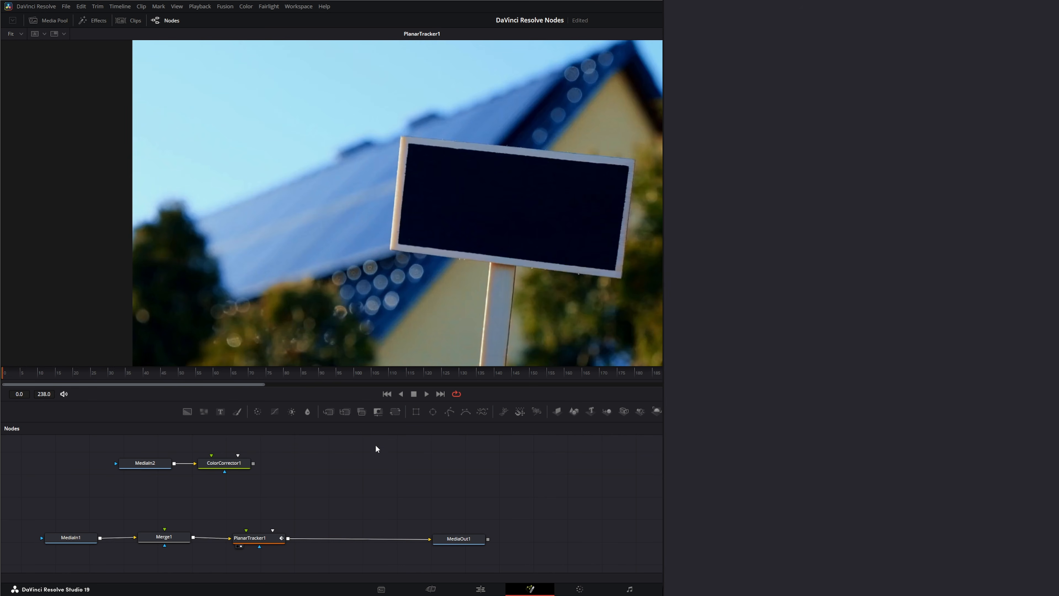
# Reset PlanarTracker1 to its defaults and set its tracker to Hybrid Point/Area.
pyautogui.click(262, 538)
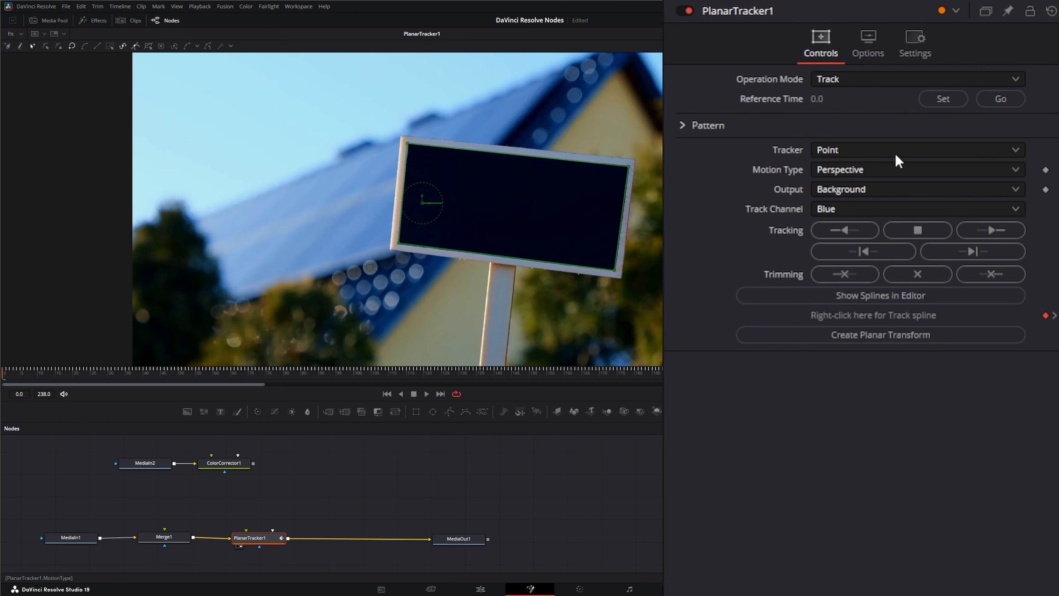
pyautogui.click(901, 208)
pyautogui.click(897, 180)
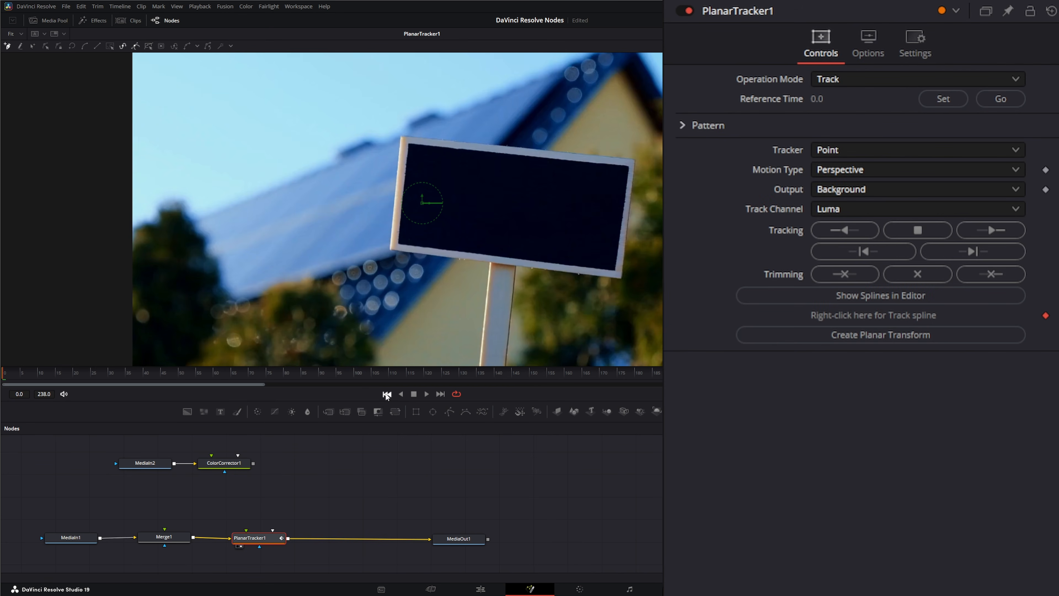
pyautogui.click(894, 150)
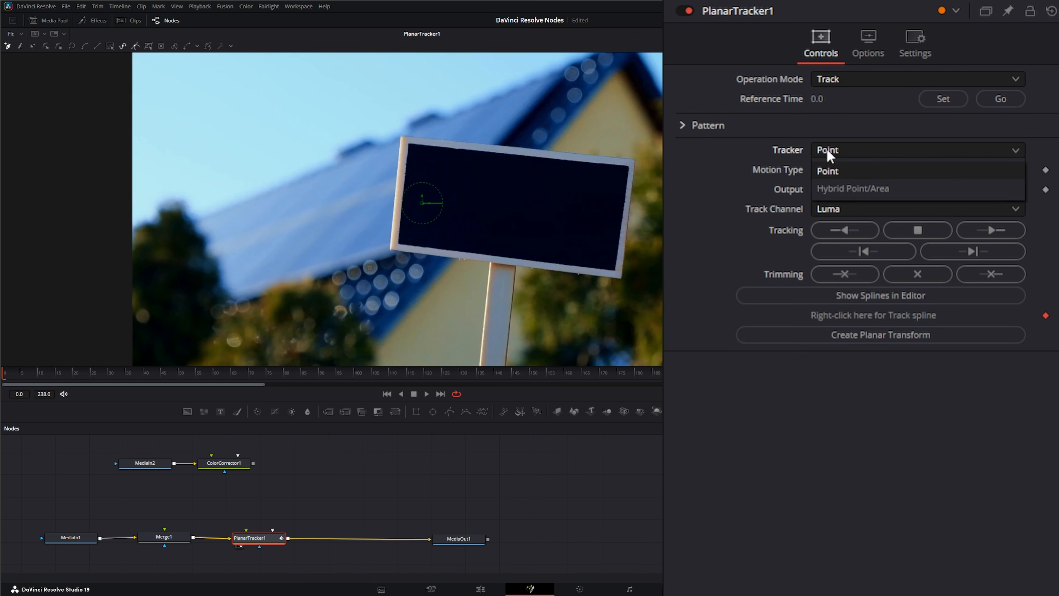
pyautogui.click(859, 188)
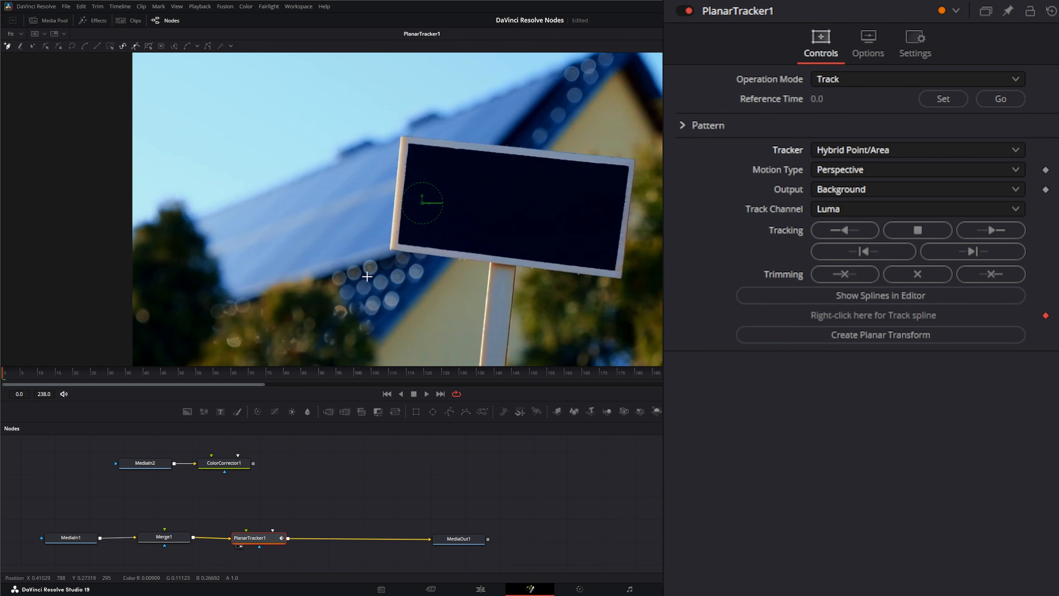
# Outline the sign's dark panel with a closed four-corner pattern on the first frame for the Hybrid Point/Area tracker.
pyautogui.click(396, 245)
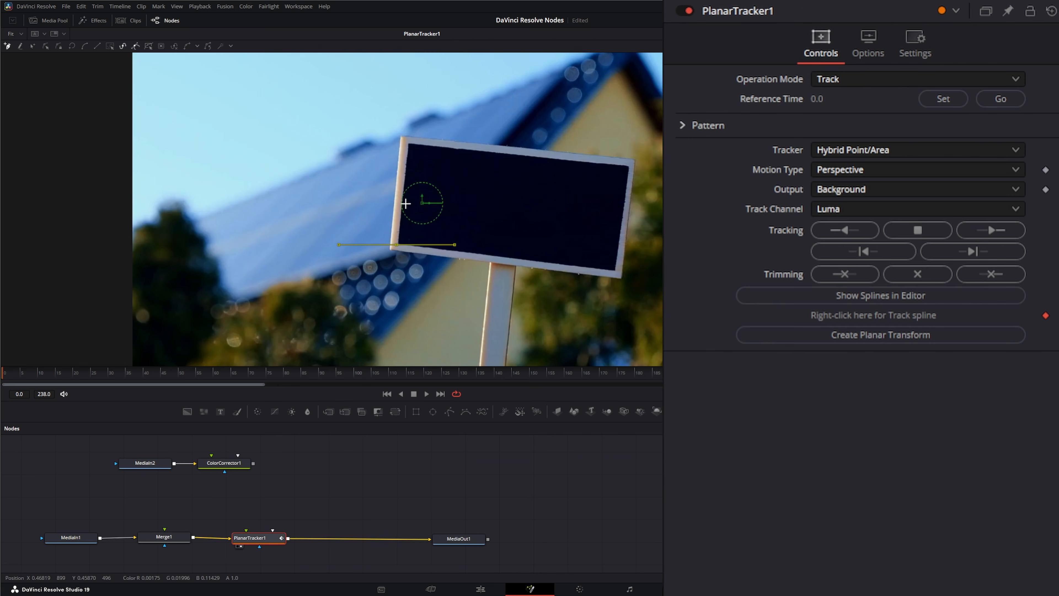
pyautogui.click(408, 143)
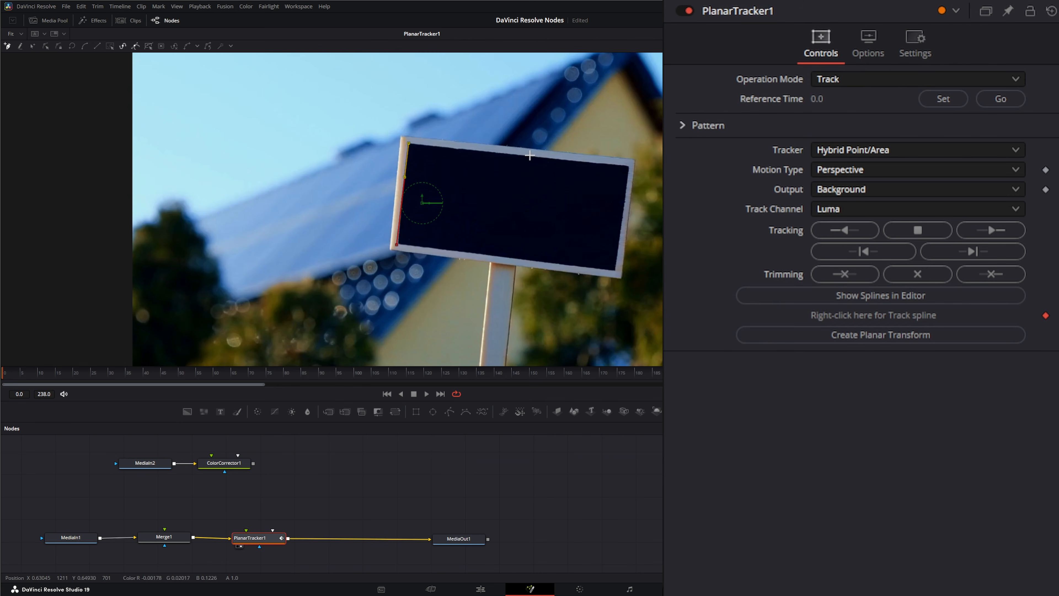
pyautogui.click(629, 165)
pyautogui.click(614, 270)
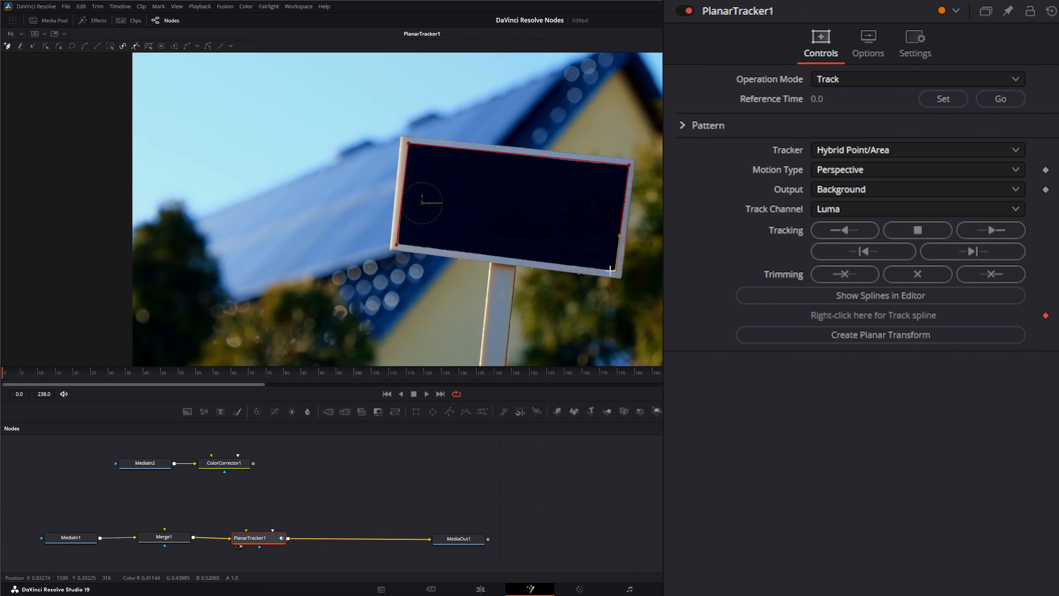
pyautogui.click(397, 246)
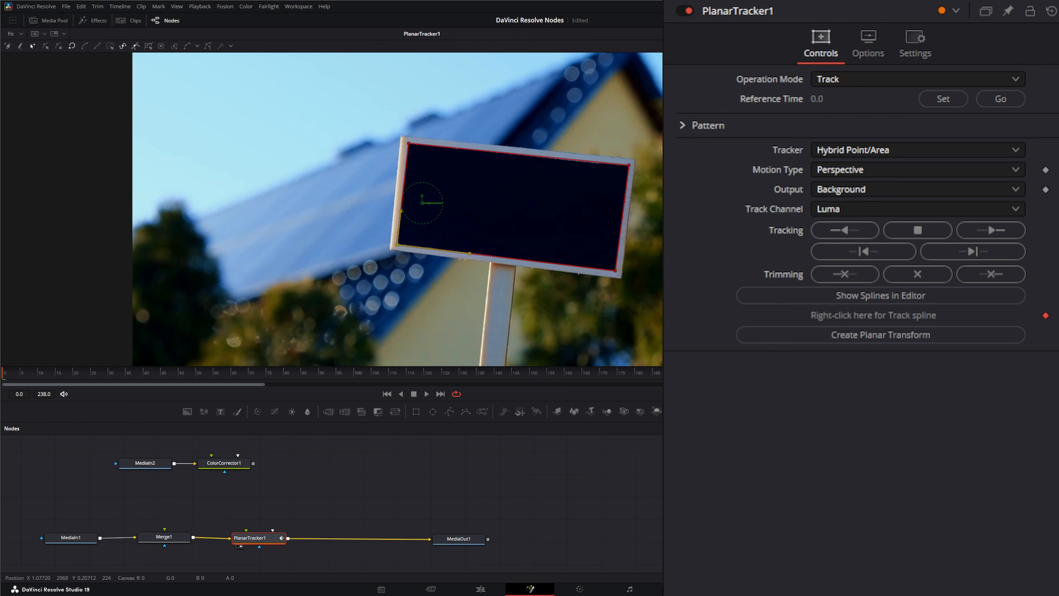
# Set the motion type to Affine (TRS + shear) and the track channel to Blue, then track the sign forward and review the result.
pyautogui.click(853, 171)
pyautogui.click(865, 239)
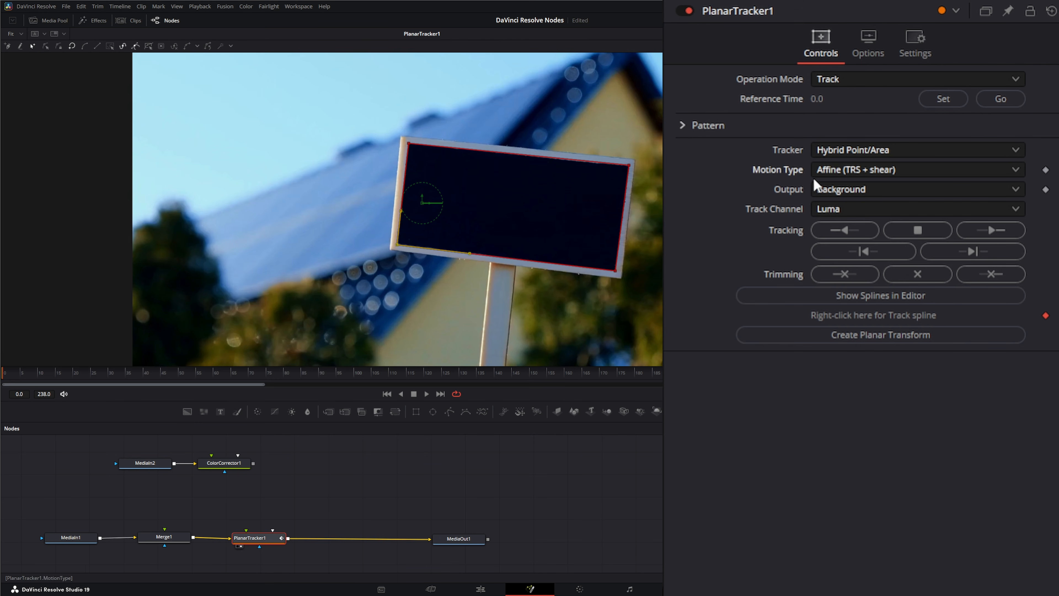
pyautogui.click(830, 211)
pyautogui.click(862, 263)
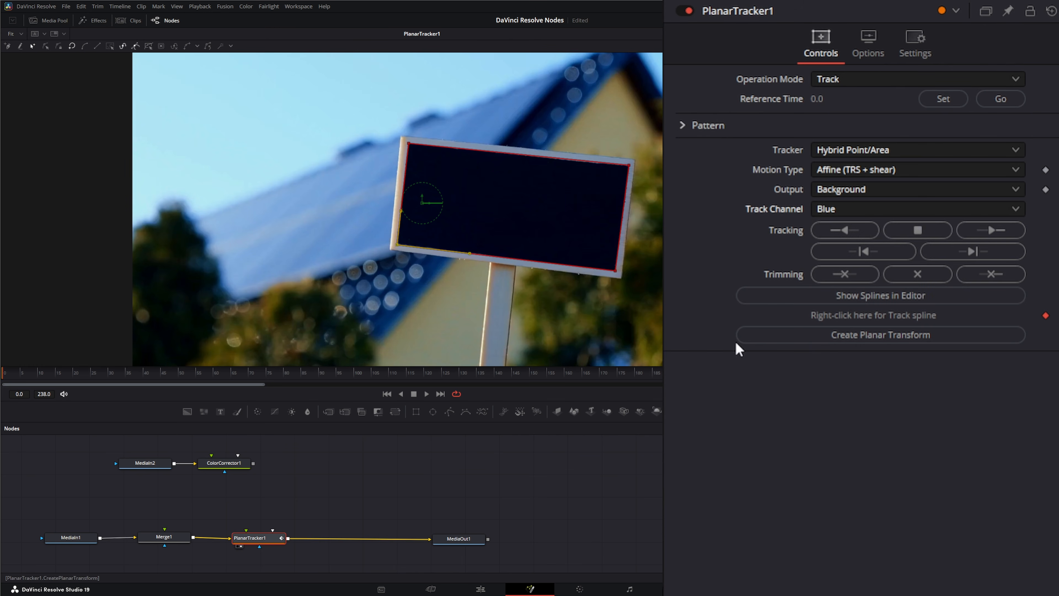
pyautogui.click(998, 235)
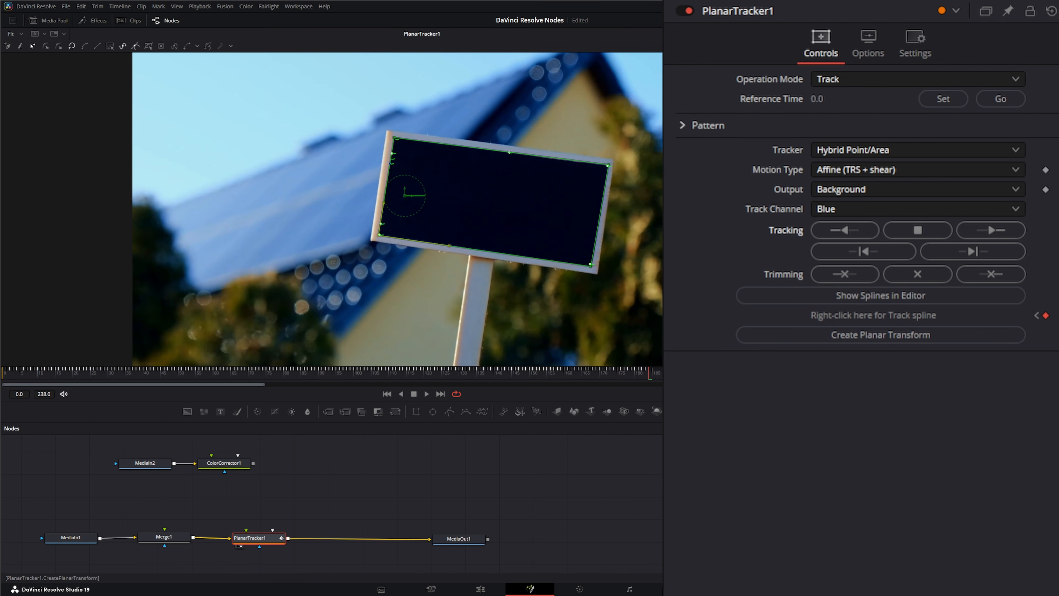
pyautogui.moveTo(479, 378); pyautogui.dragTo(651, 390)
# Delete all tracking data in PlanarTracker1 and track the sign again from the first frame.
pyautogui.click(928, 279)
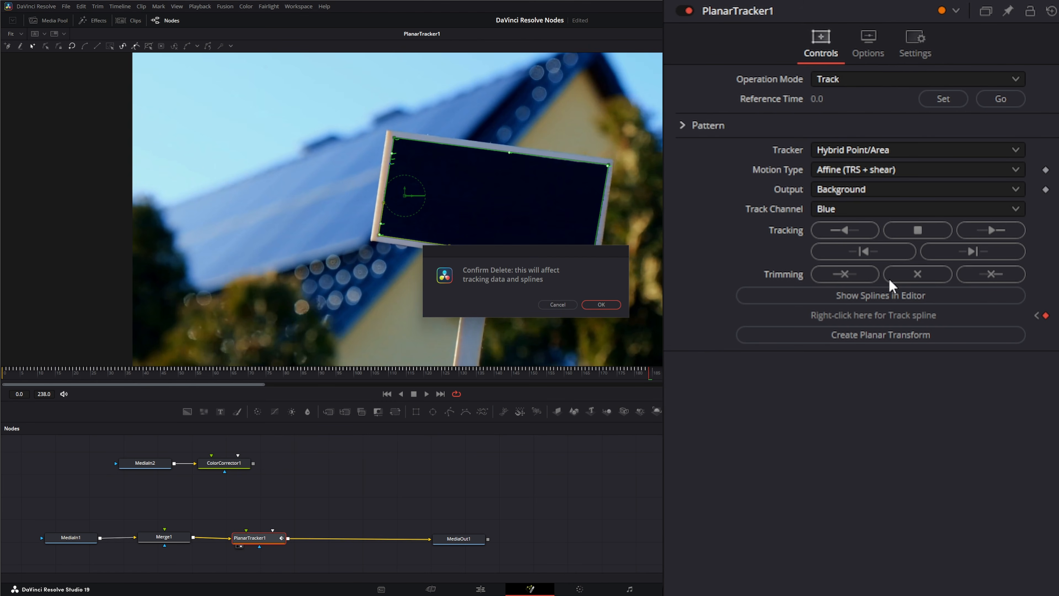
pyautogui.click(601, 305)
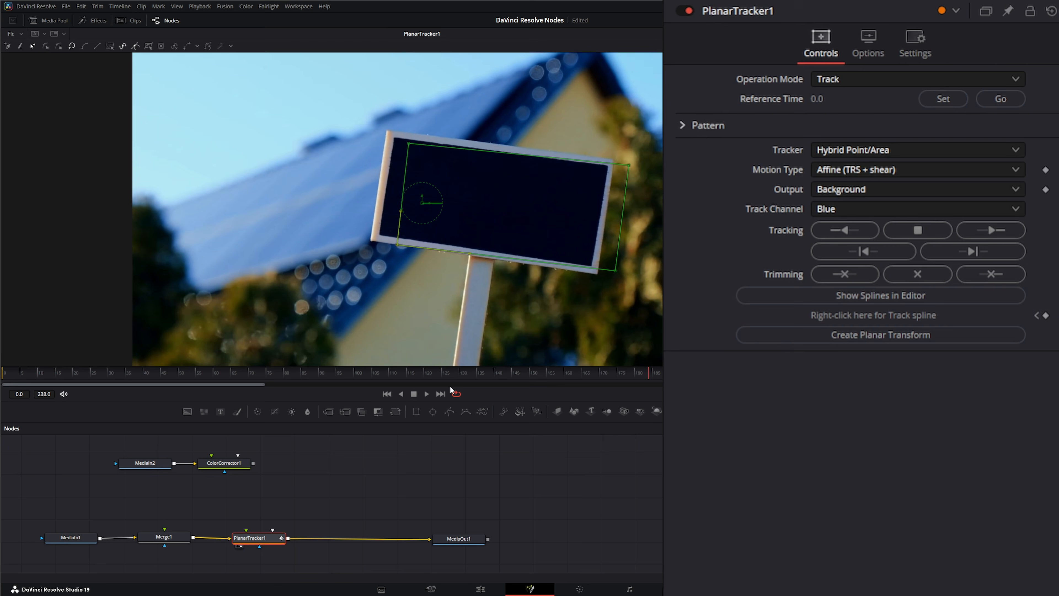
pyautogui.click(387, 393)
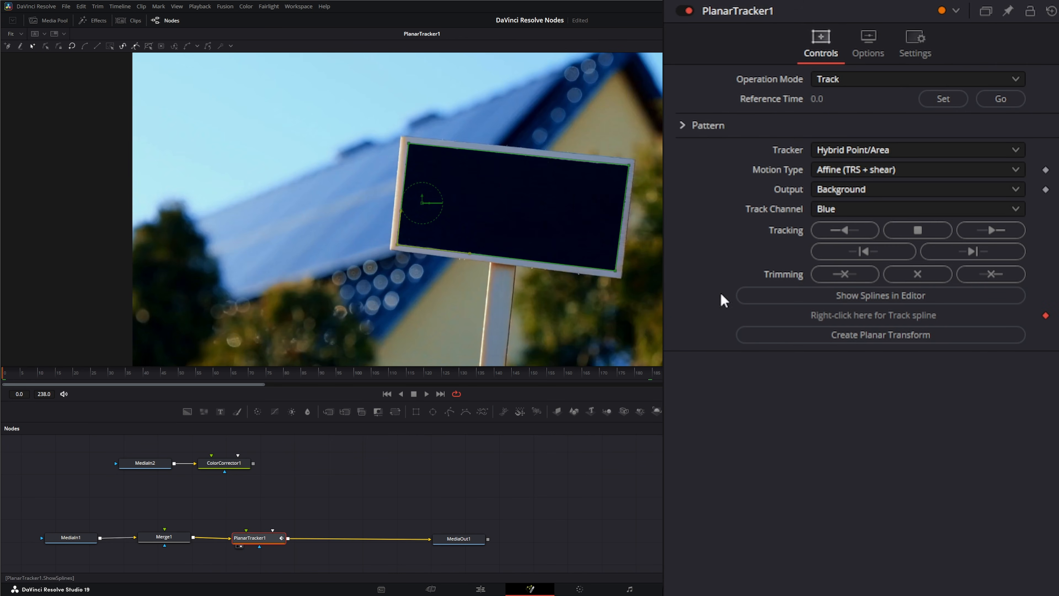
pyautogui.click(999, 230)
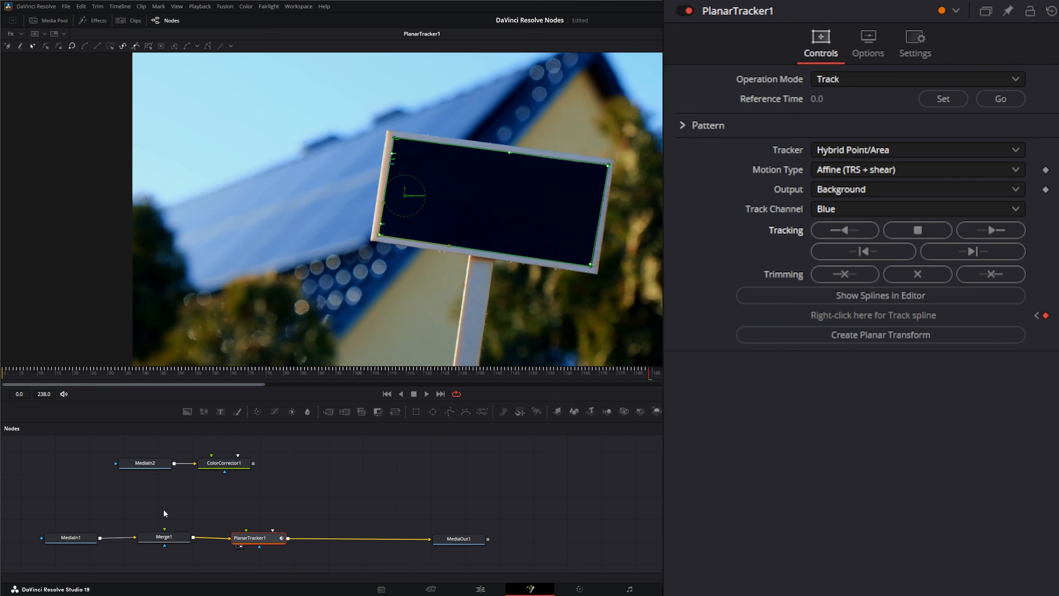
# Delete the Merge1 node between MediaIn1 and PlanarTracker1 and reselect the tracker.
pyautogui.moveTo(123, 505); pyautogui.dragTo(200, 560)
pyautogui.press('Delete')
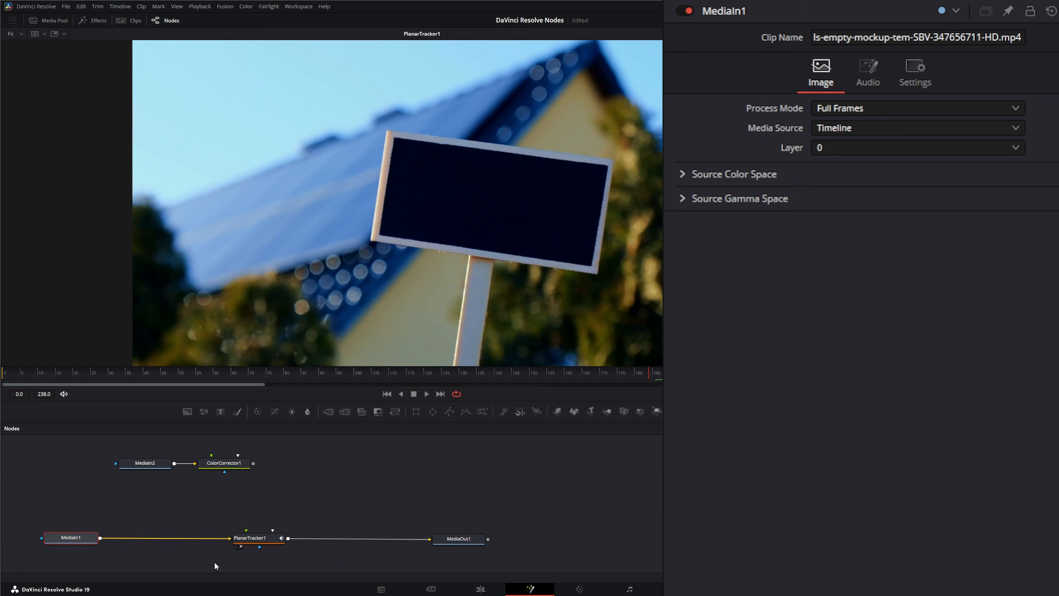
pyautogui.click(259, 537)
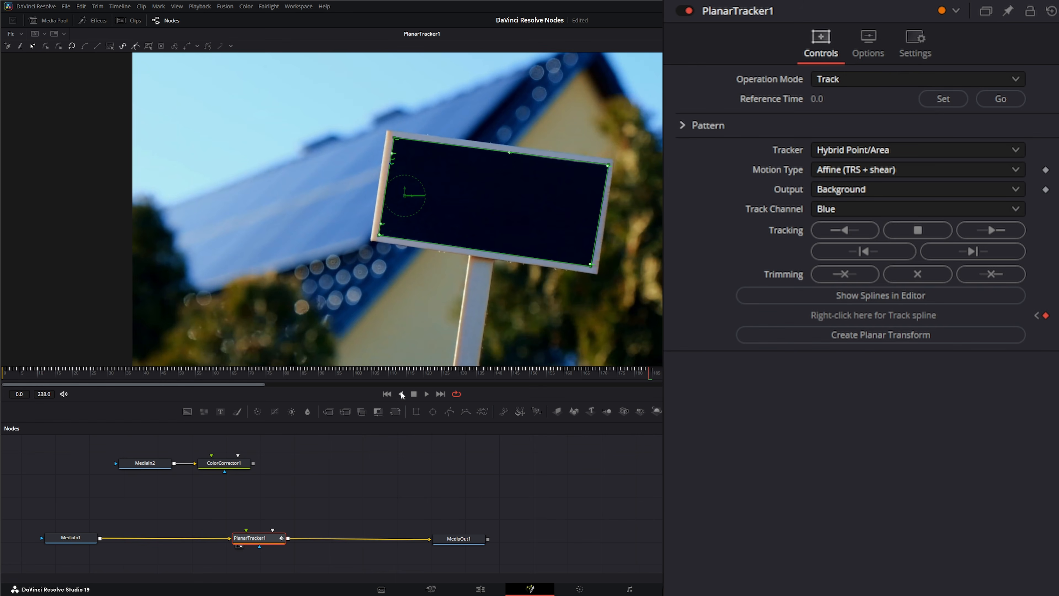
# Clear all tracking data on the first frame, set that frame as the reference time and retrack the sign to the end.
pyautogui.click(388, 394)
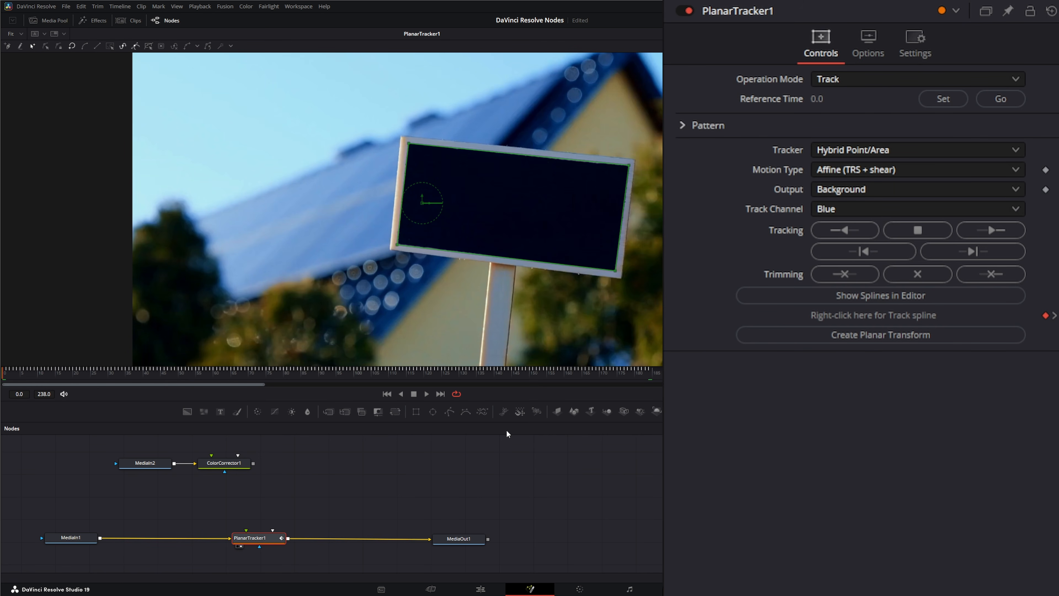
pyautogui.click(921, 274)
pyautogui.click(602, 303)
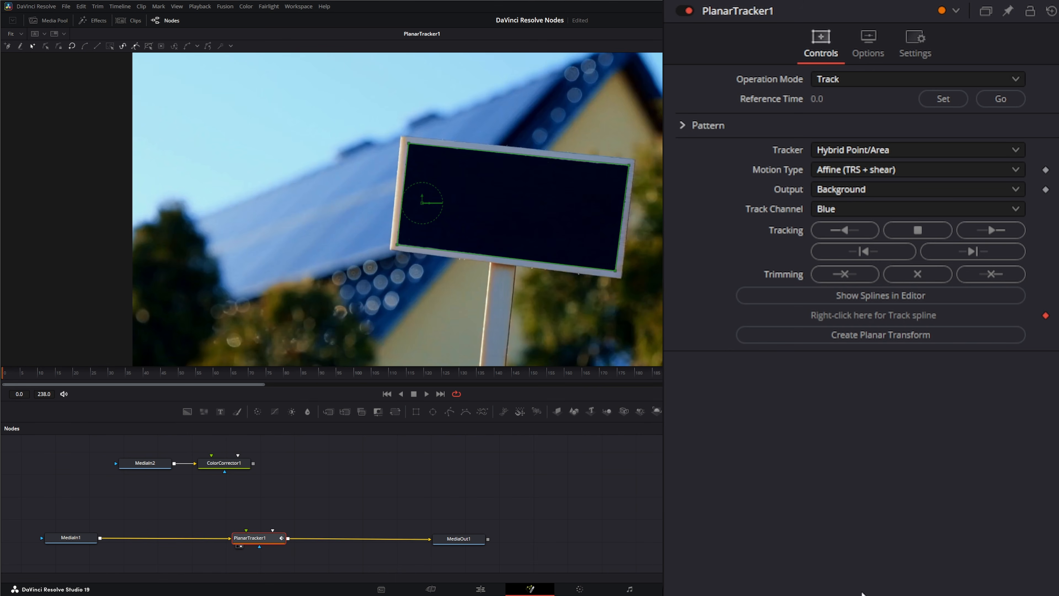
pyautogui.click(943, 99)
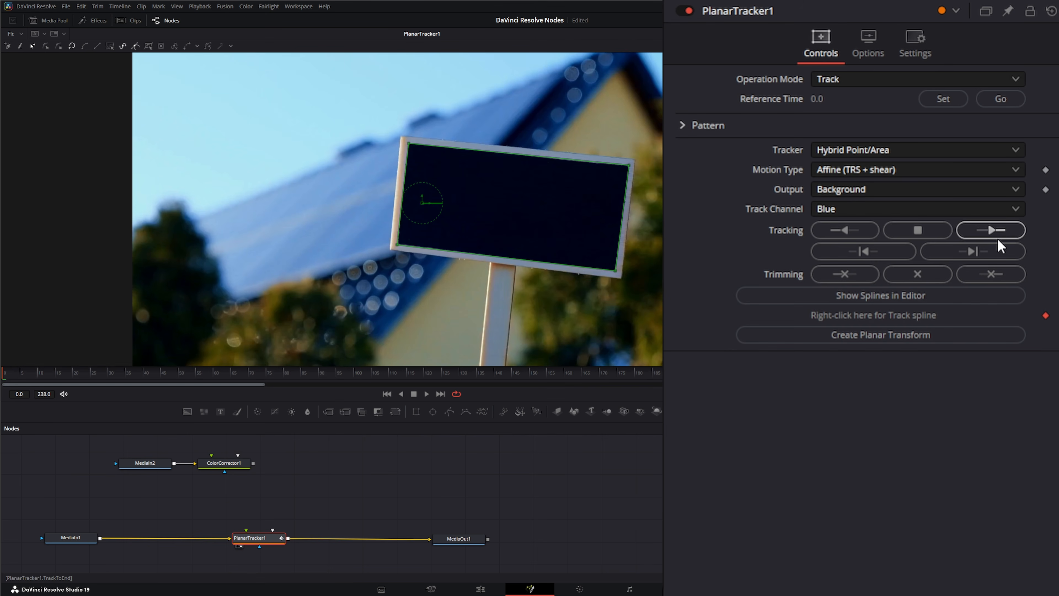
pyautogui.click(1001, 232)
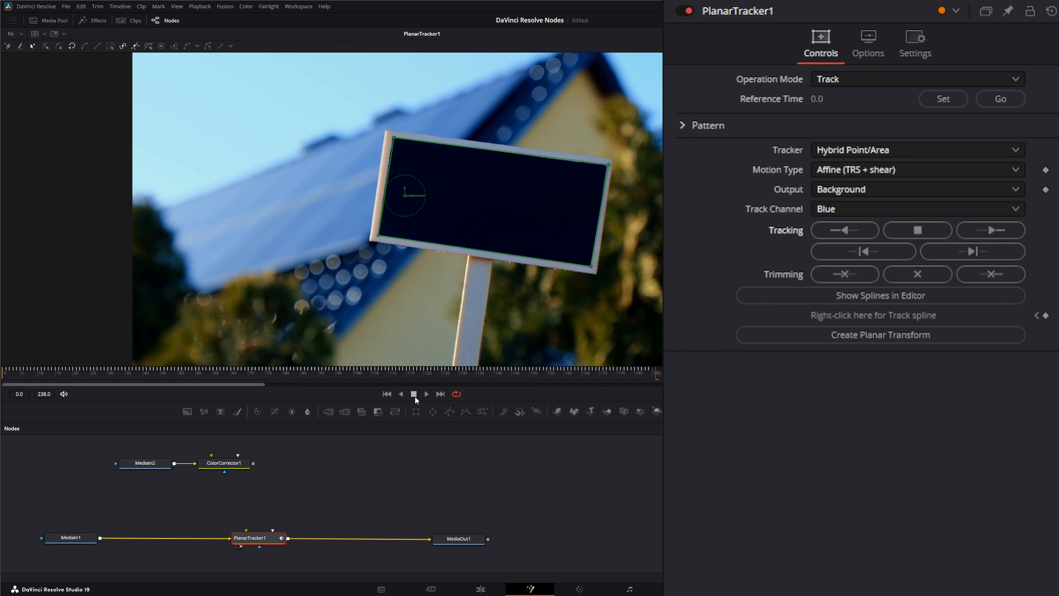
# Replace the existing tracker with a fresh Planar Tracker node between MediaIn1 and MediaOut1, starting at the first frame, and save the project.
pyautogui.click(387, 394)
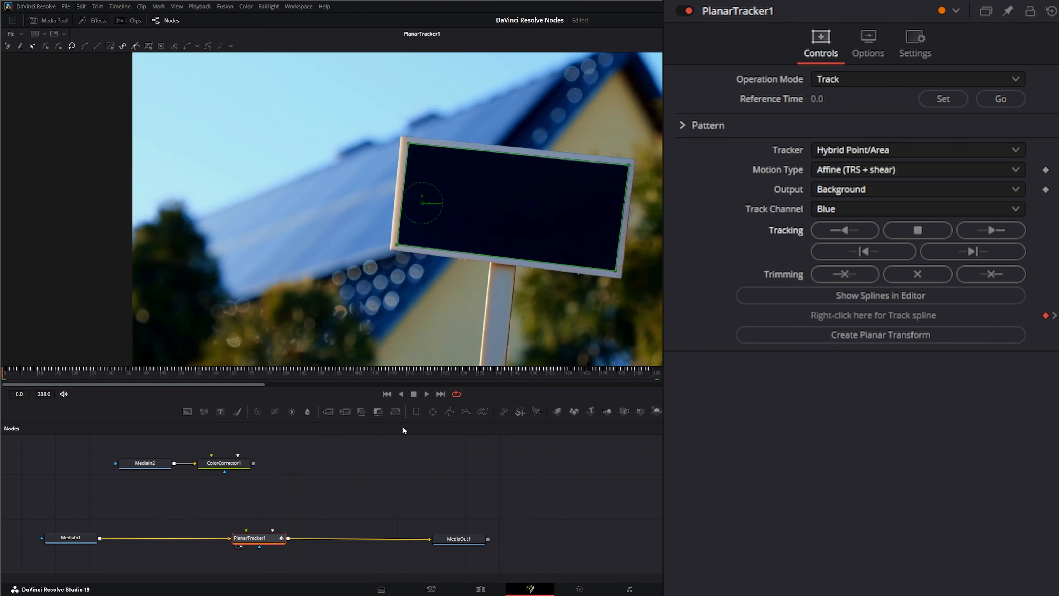
pyautogui.press('Delete')
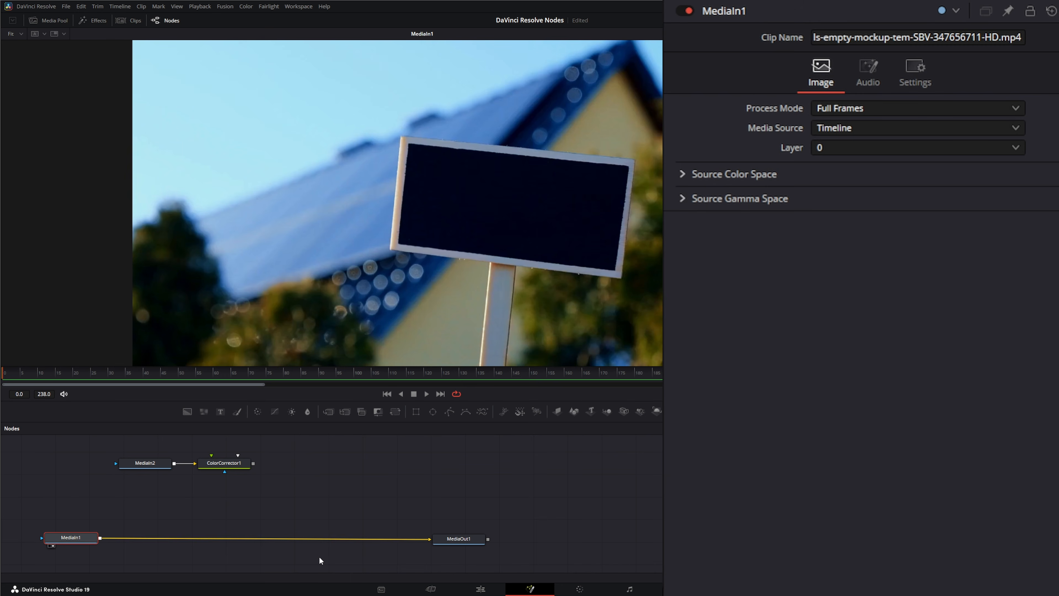
pyautogui.click(69, 537)
pyautogui.hotkey('shift', 'space')
pyautogui.write('pla')
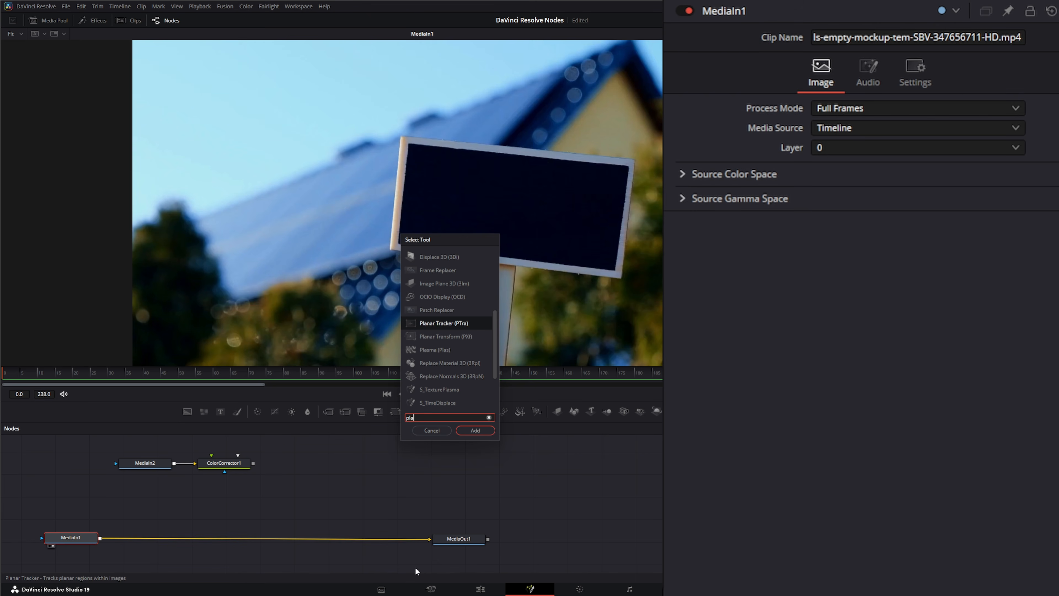
pyautogui.press('Return')
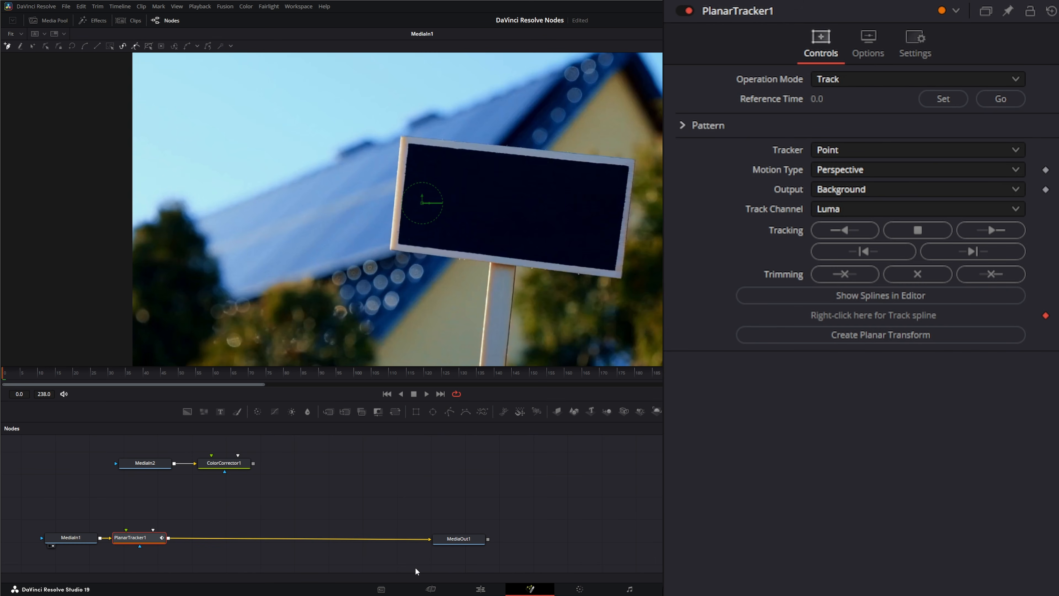
pyautogui.moveTo(131, 536); pyautogui.dragTo(190, 538)
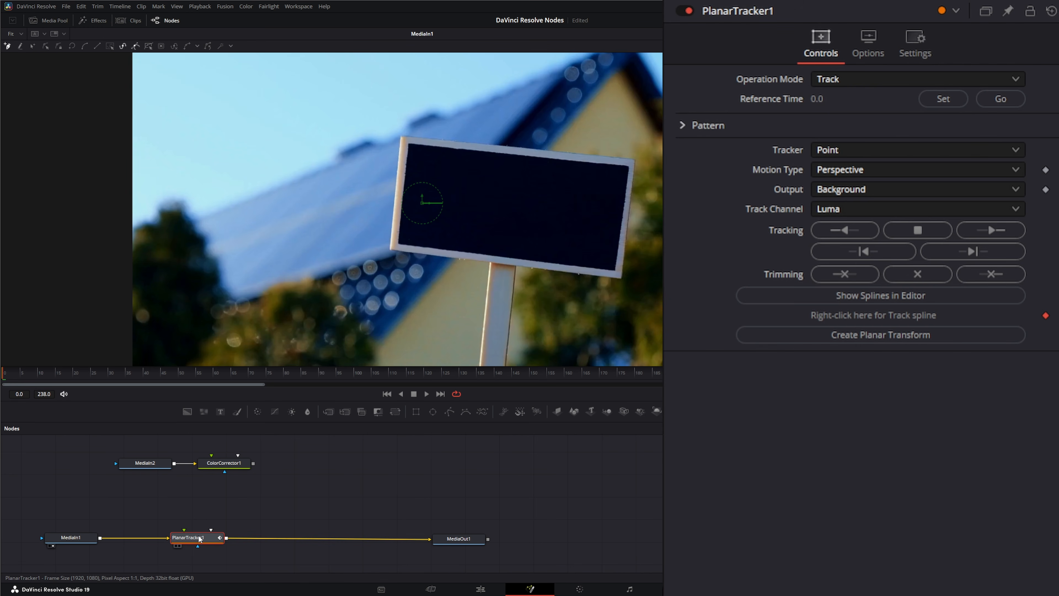
pyautogui.hotkey('ctrl', 's')
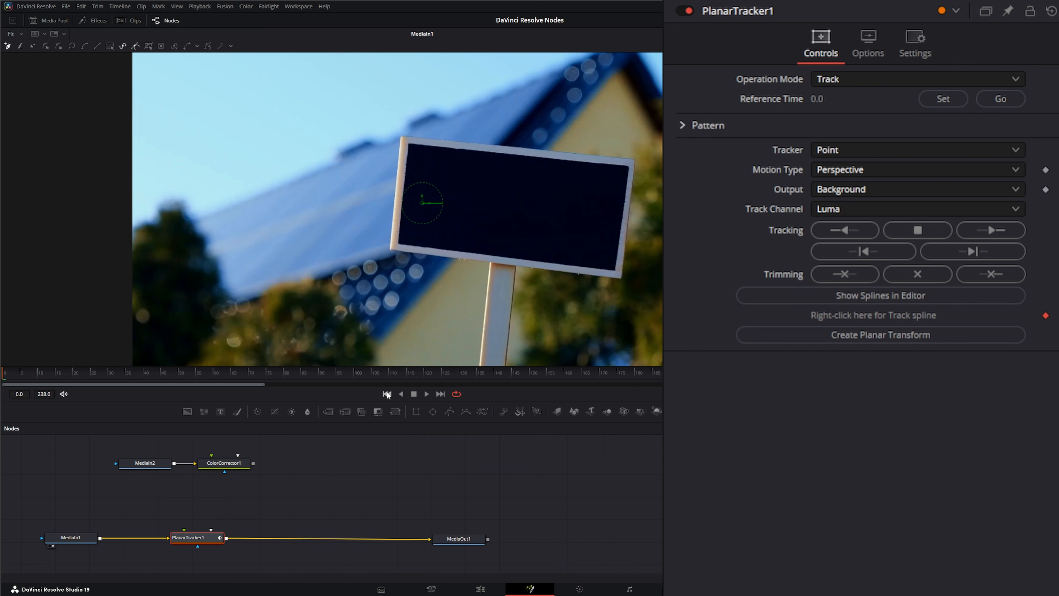
# Set the first frame as reference time, with tracker Hybrid Point/Area, motion type Affine (TRS + shear) and track channel Blue.
pyautogui.click(950, 102)
pyautogui.click(853, 151)
pyautogui.click(855, 191)
pyautogui.click(905, 170)
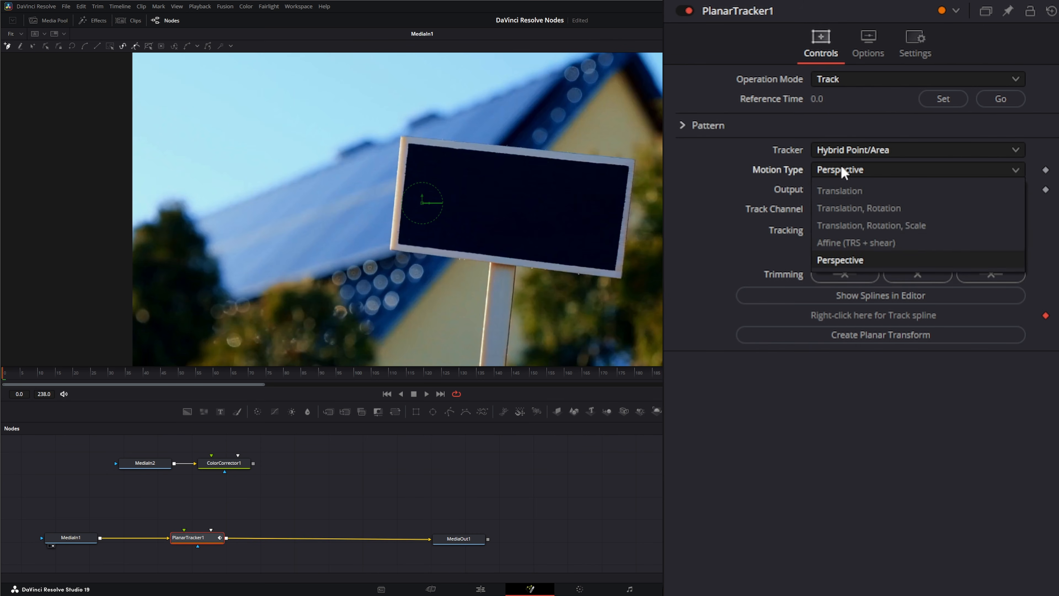
pyautogui.click(858, 241)
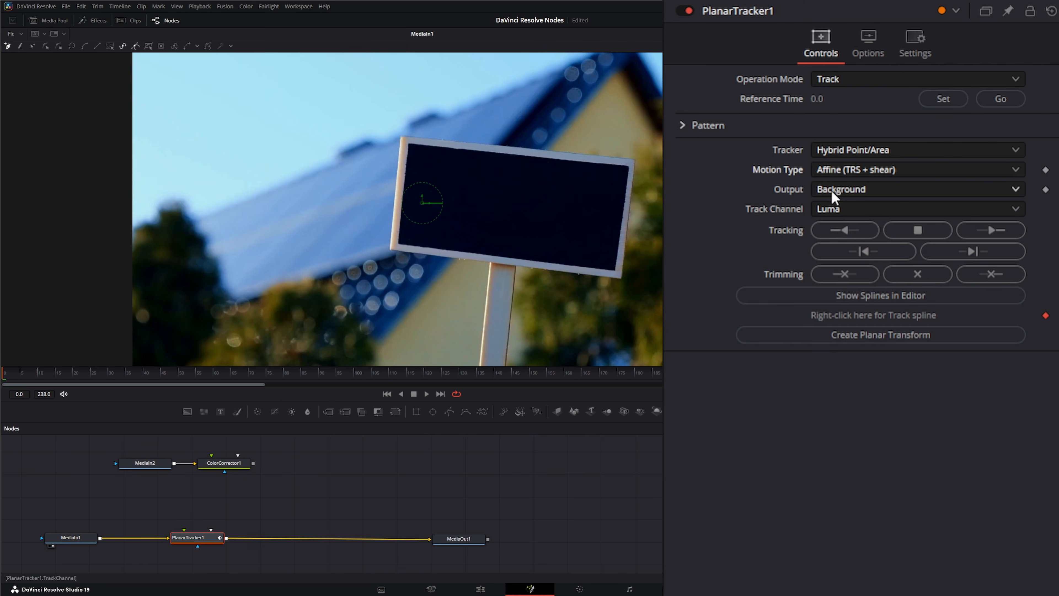
pyautogui.click(836, 205)
pyautogui.click(833, 263)
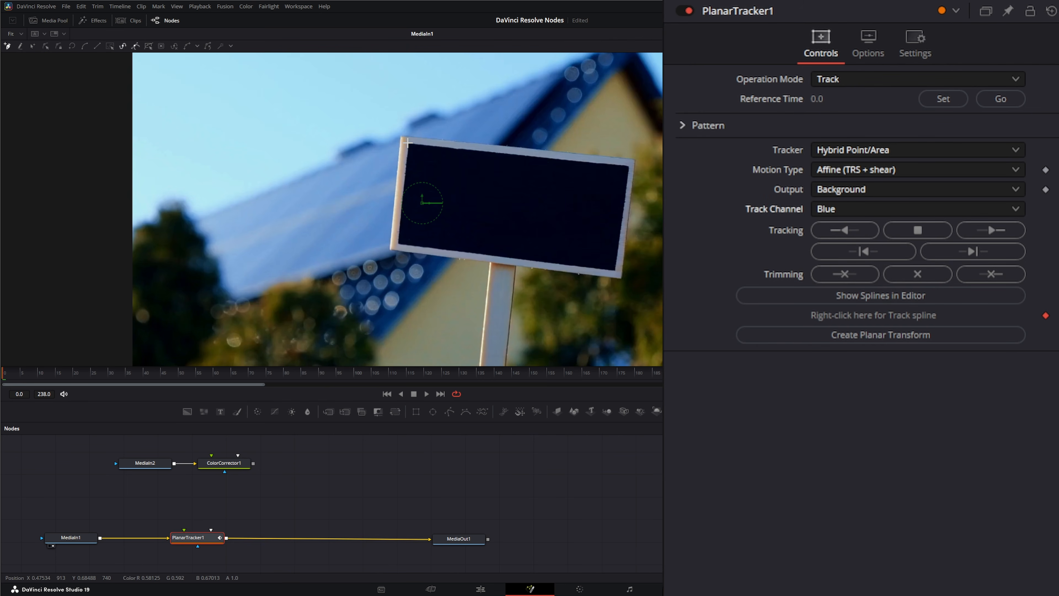
# Outline the dark sign panel with a closed four-corner pattern, track it forward to the end and return to the first frame.
pyautogui.moveTo(407, 143); pyautogui.dragTo(465, 143)
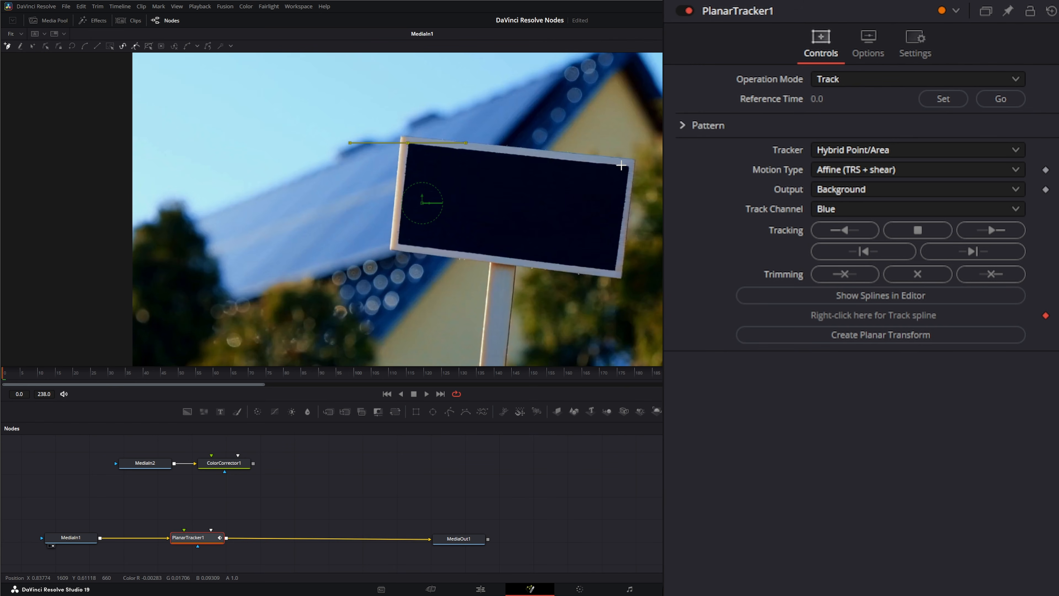
pyautogui.click(629, 165)
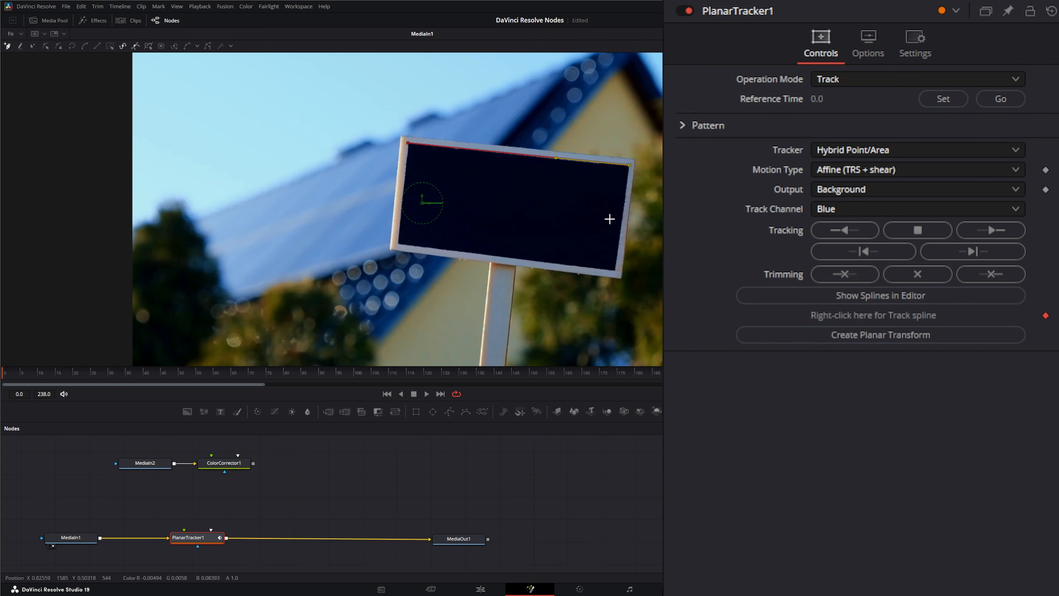
pyautogui.click(615, 271)
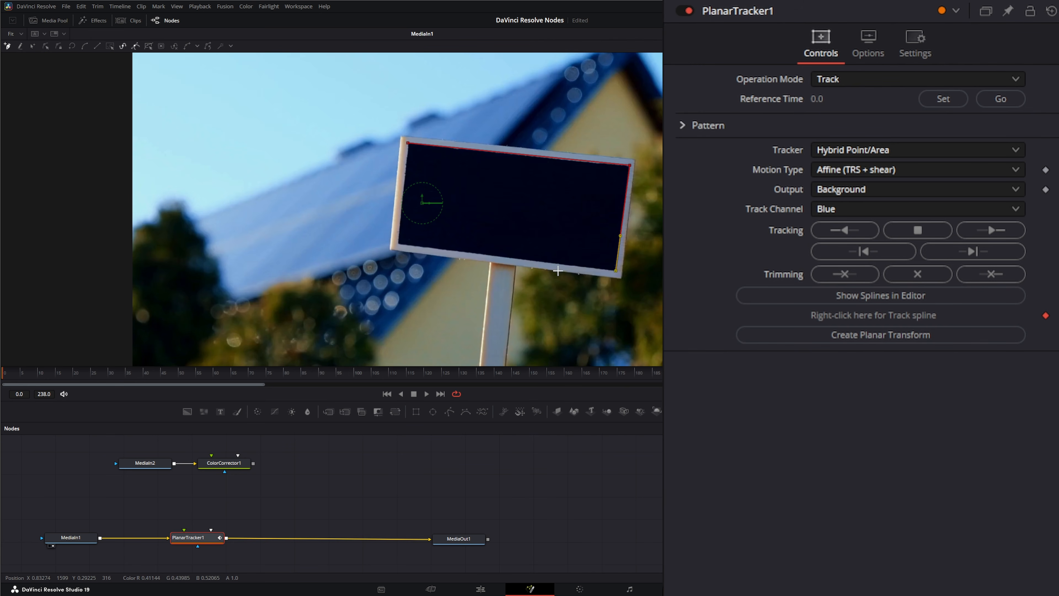
pyautogui.click(398, 245)
pyautogui.click(408, 144)
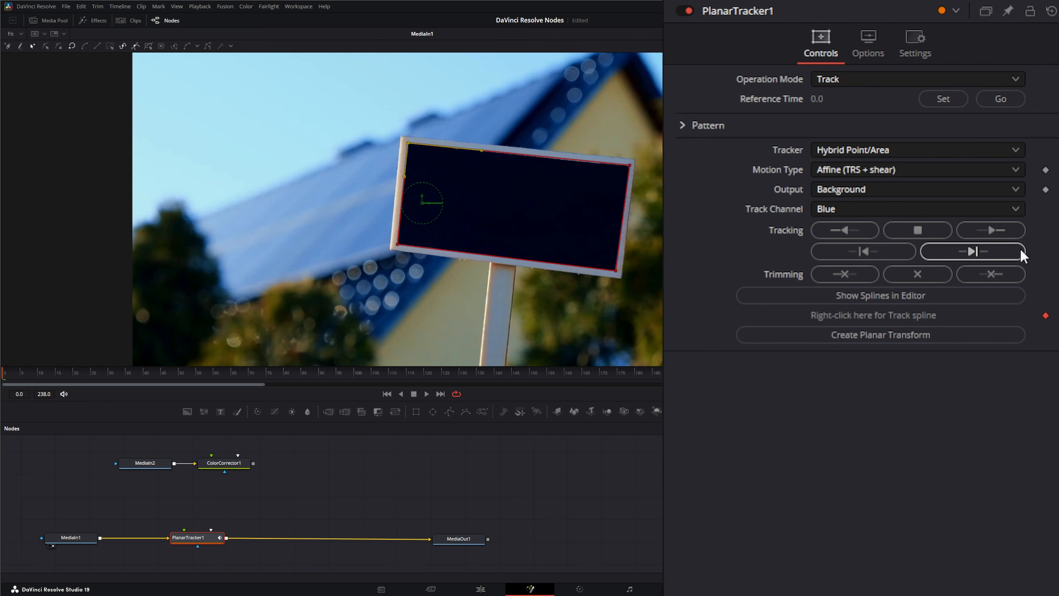
pyautogui.click(990, 230)
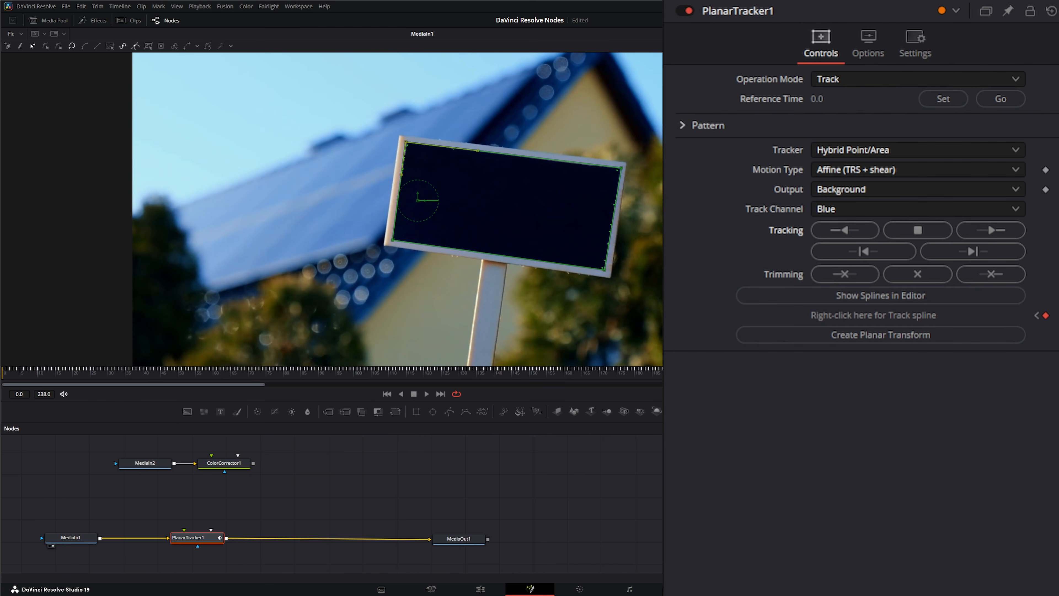
pyautogui.moveTo(612, 380); pyautogui.dragTo(1, 385)
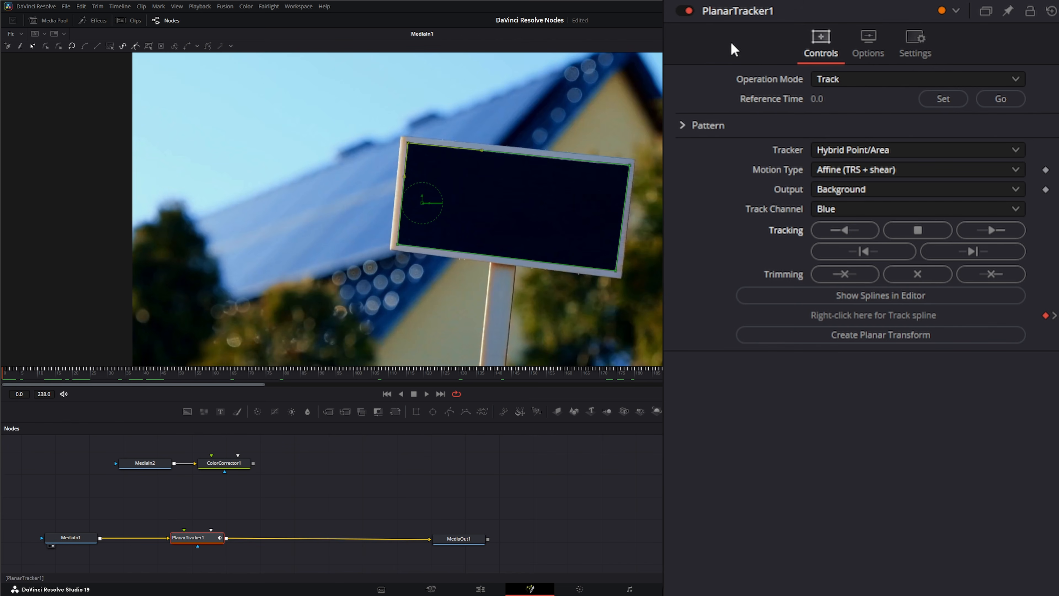
# Switch PlanarTracker1's operation mode to Steady and play back the tracker's output in the viewer.
pyautogui.click(828, 80)
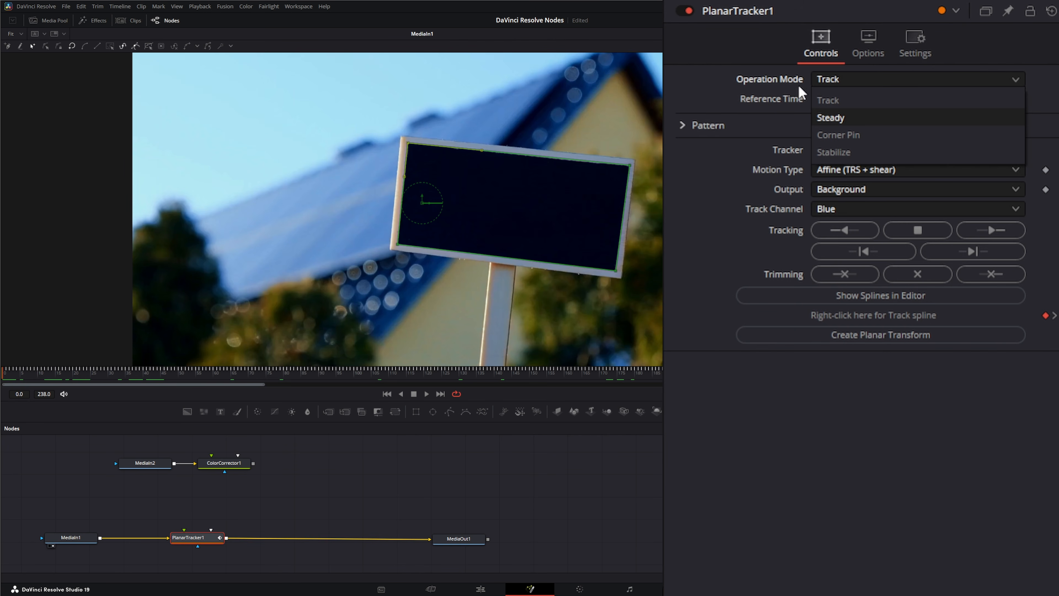
pyautogui.click(830, 118)
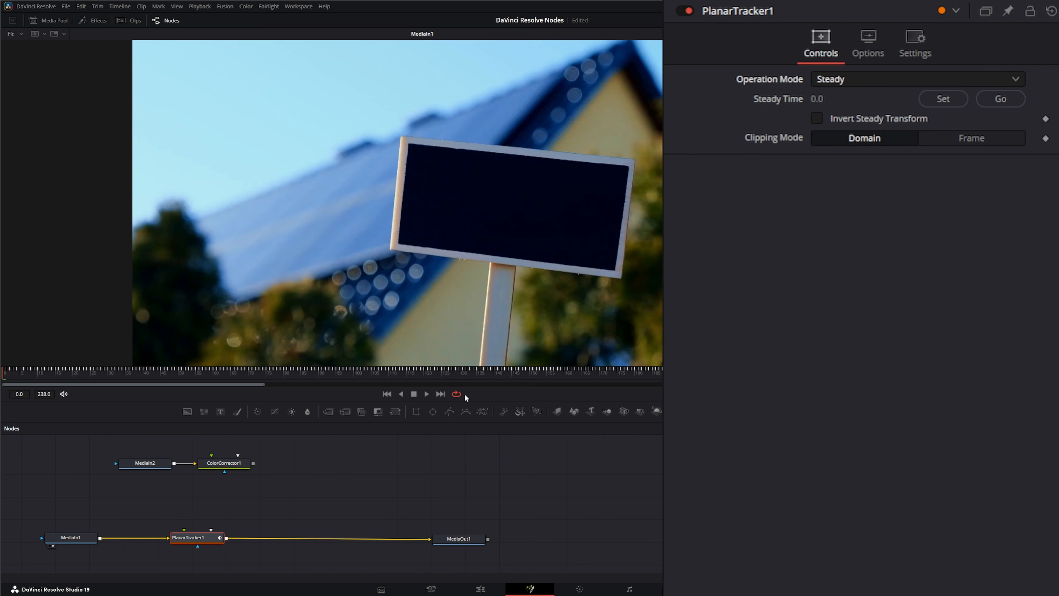
pyautogui.click(426, 394)
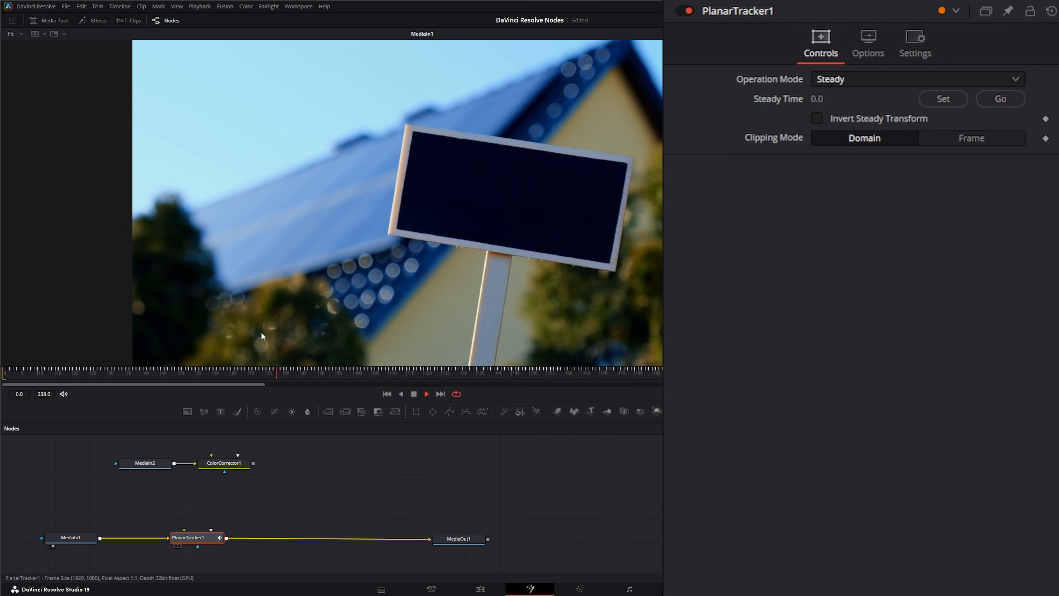
pyautogui.press('1')
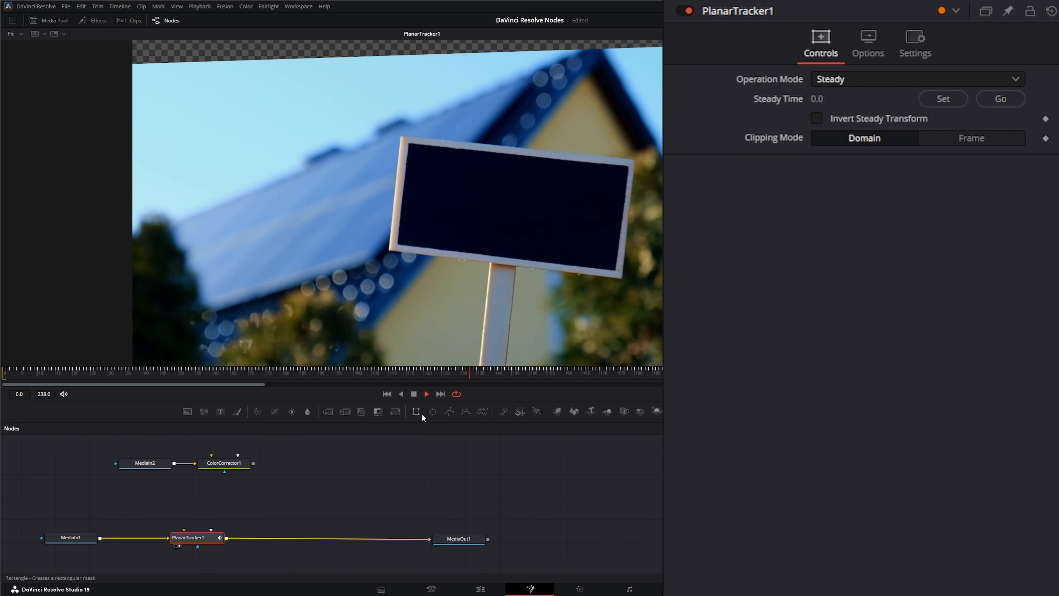
pyautogui.press('space')
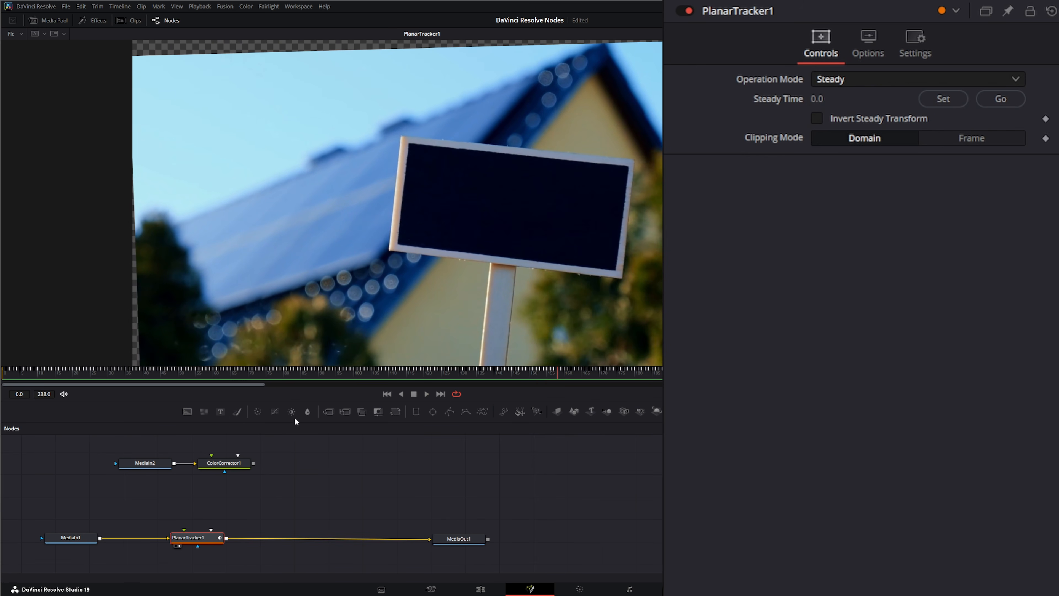
# Add a Text node above the main node chain and scrub the steadied shot back to the first frame.
pyautogui.moveTo(220, 412); pyautogui.dragTo(318, 467)
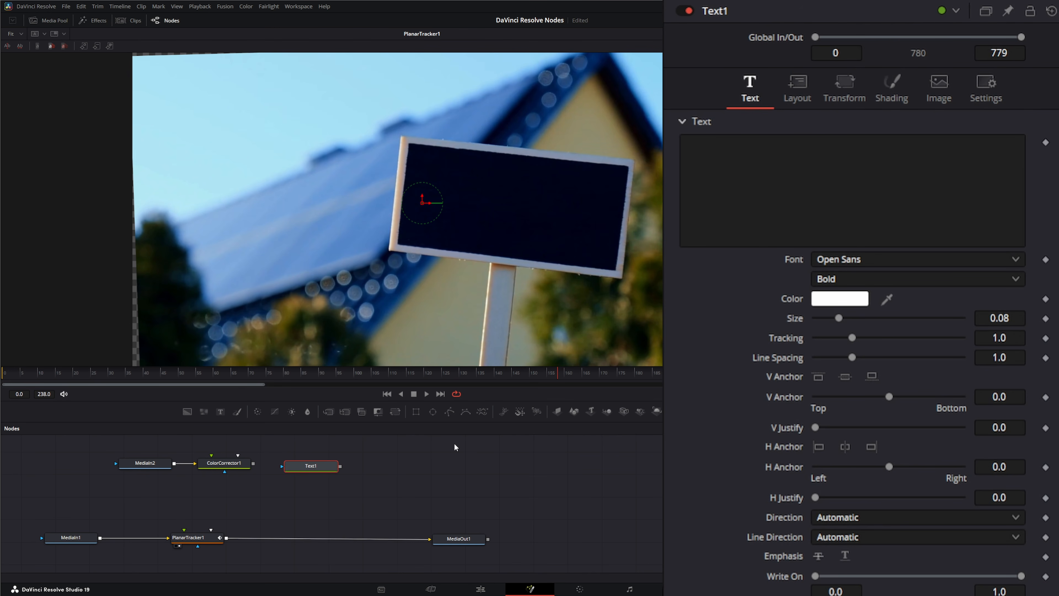
pyautogui.moveTo(319, 463); pyautogui.dragTo(312, 475)
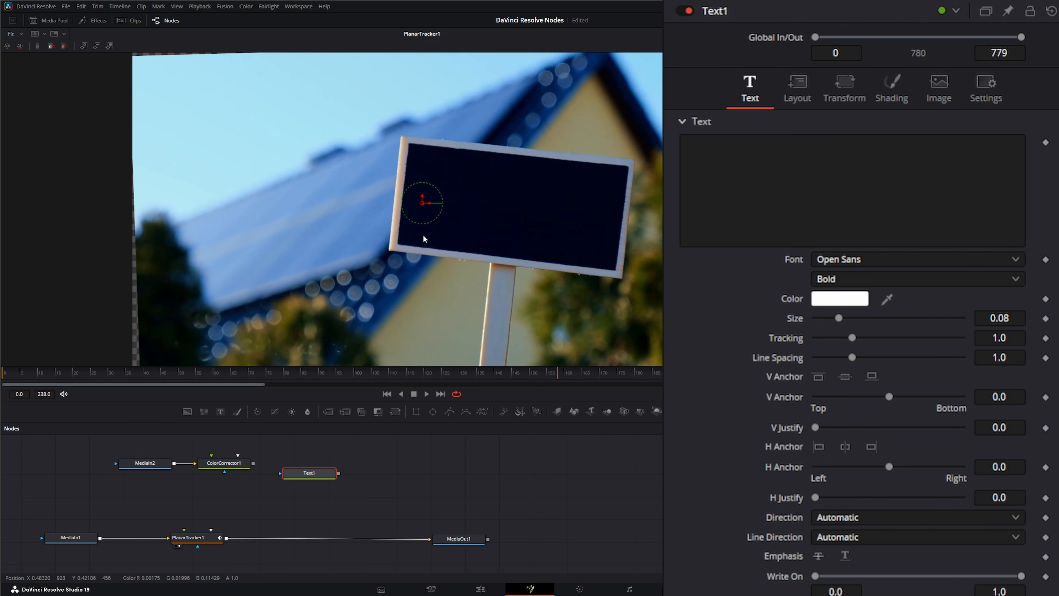
pyautogui.moveTo(548, 382); pyautogui.dragTo(442, 311)
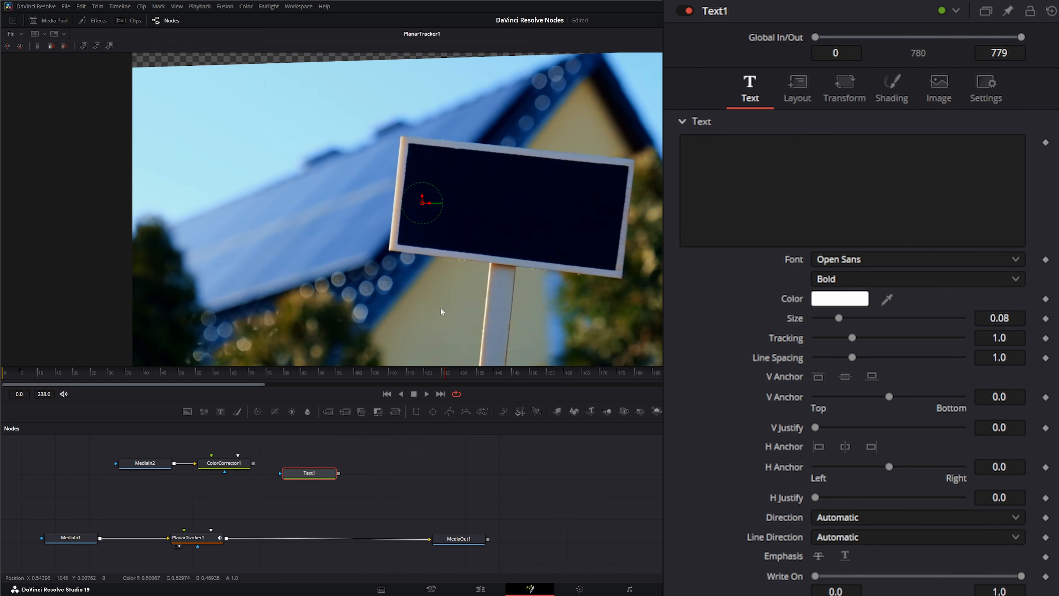
pyautogui.moveTo(597, 236); pyautogui.dragTo(366, 229)
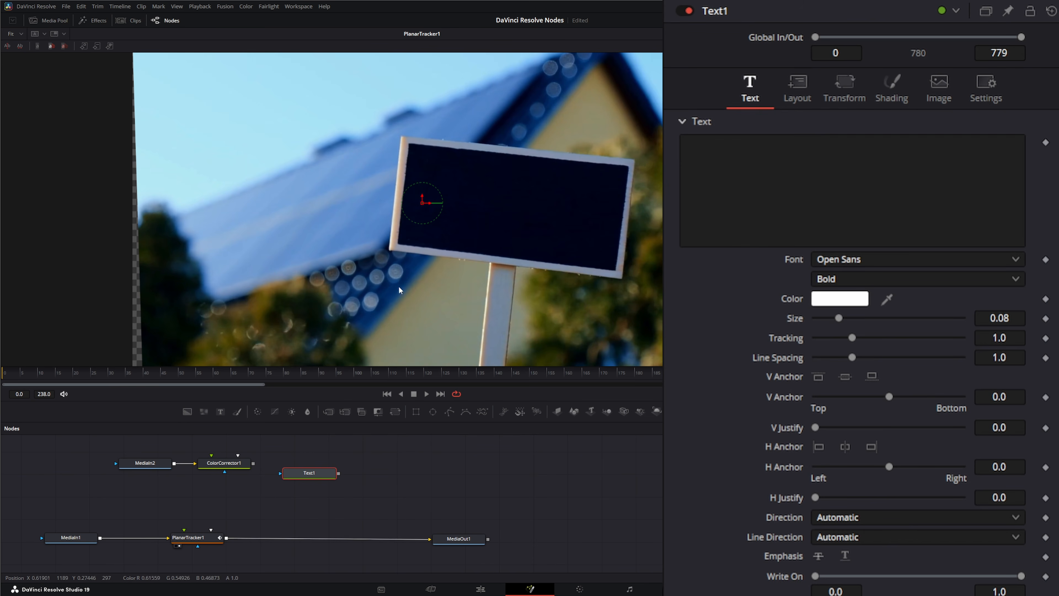
pyautogui.click(225, 376)
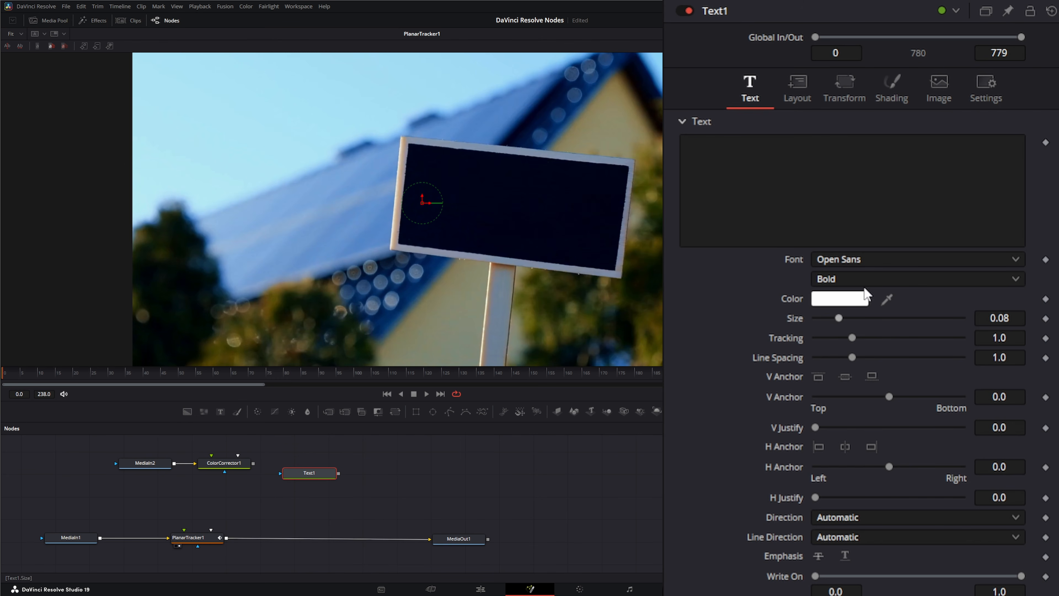
# Enter FOR and SALE on two separate lines as the content of Text1.
pyautogui.click(845, 171)
pyautogui.write('FO')
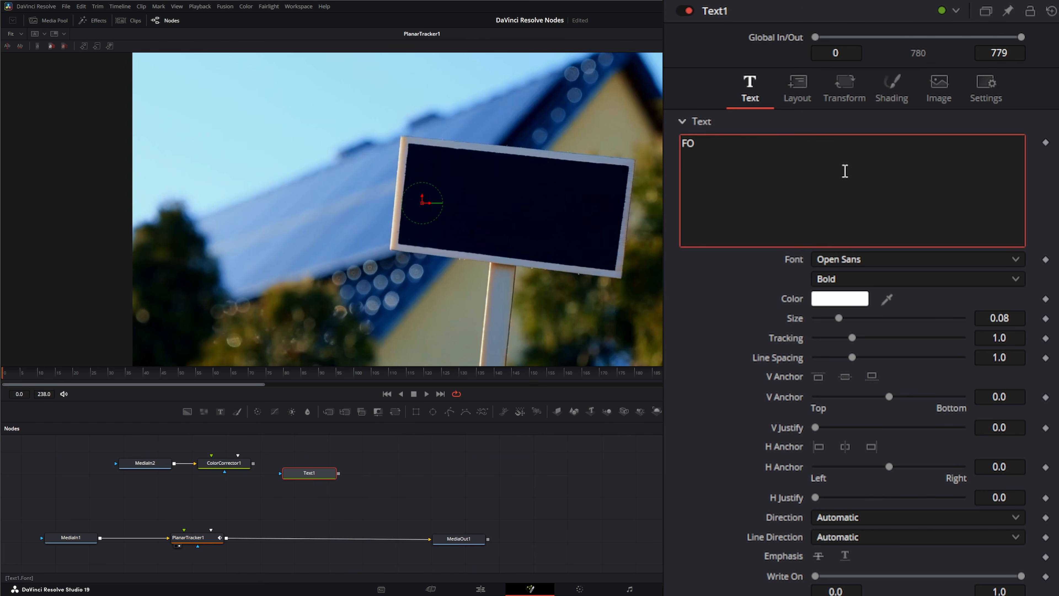
pyautogui.write('R')
pyautogui.press('Return')
pyautogui.write('SALE')
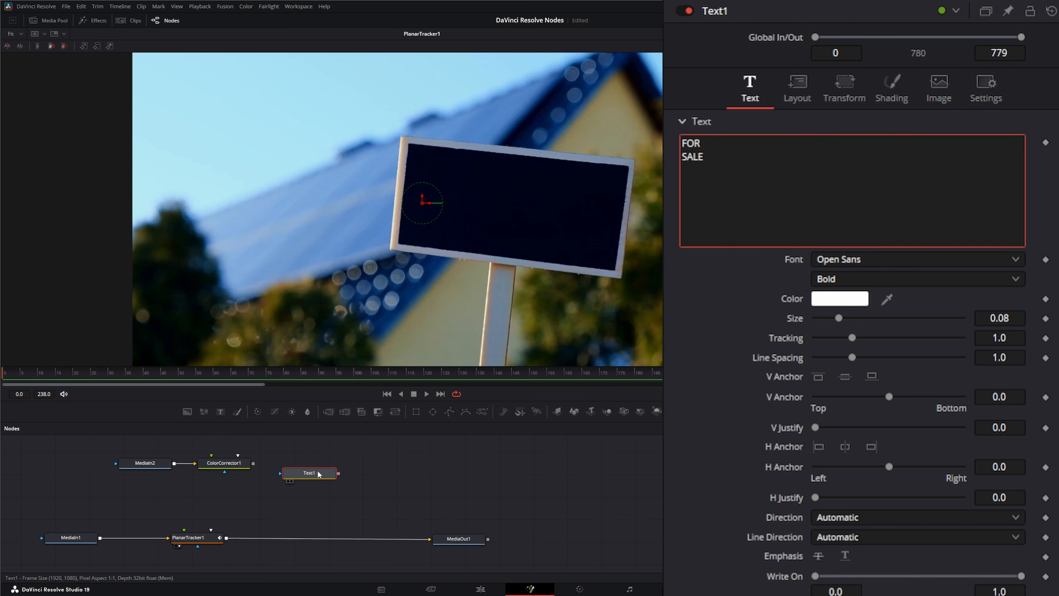
# Insert a Merge node between PlanarTracker1 and MediaOut1, connect Text1 as its foreground and show the merge in the viewer.
pyautogui.moveTo(317, 472); pyautogui.dragTo(336, 472)
pyautogui.moveTo(329, 410); pyautogui.dragTo(342, 537)
pyautogui.moveTo(357, 472); pyautogui.dragTo(342, 529)
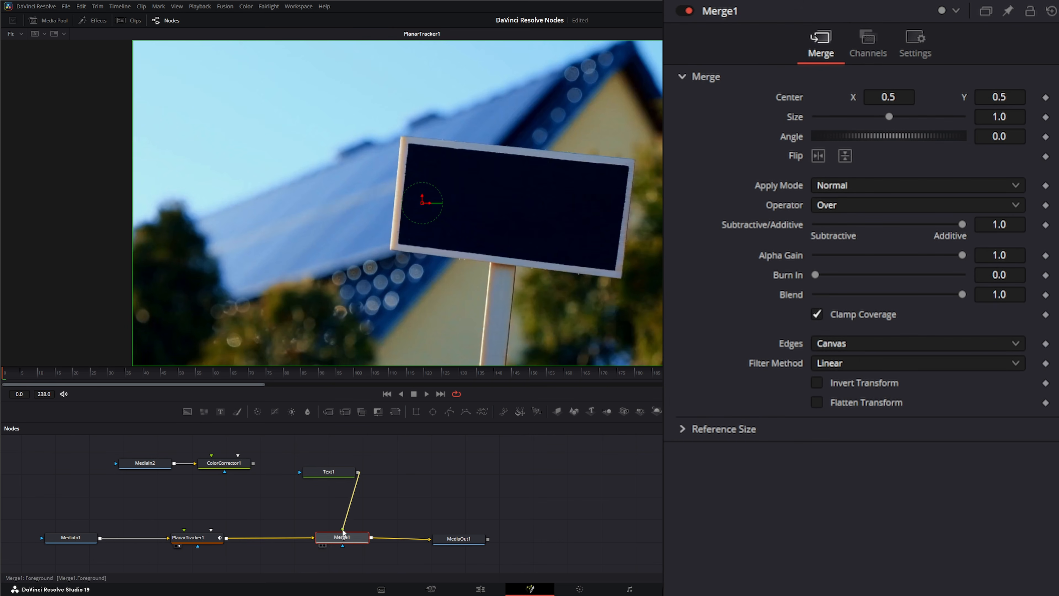
pyautogui.moveTo(332, 472); pyautogui.dragTo(340, 470)
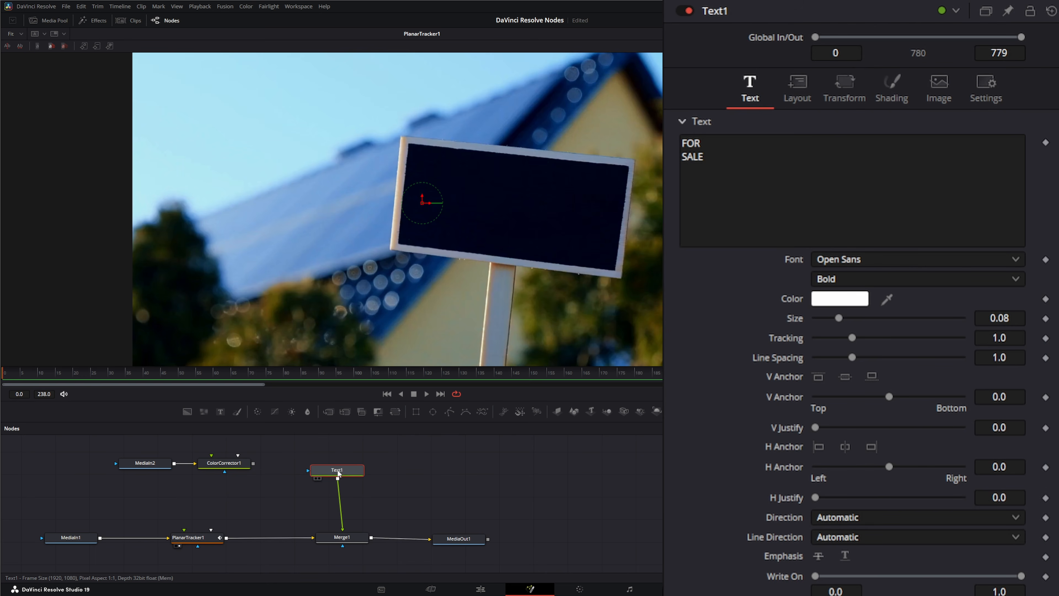
pyautogui.click(324, 544)
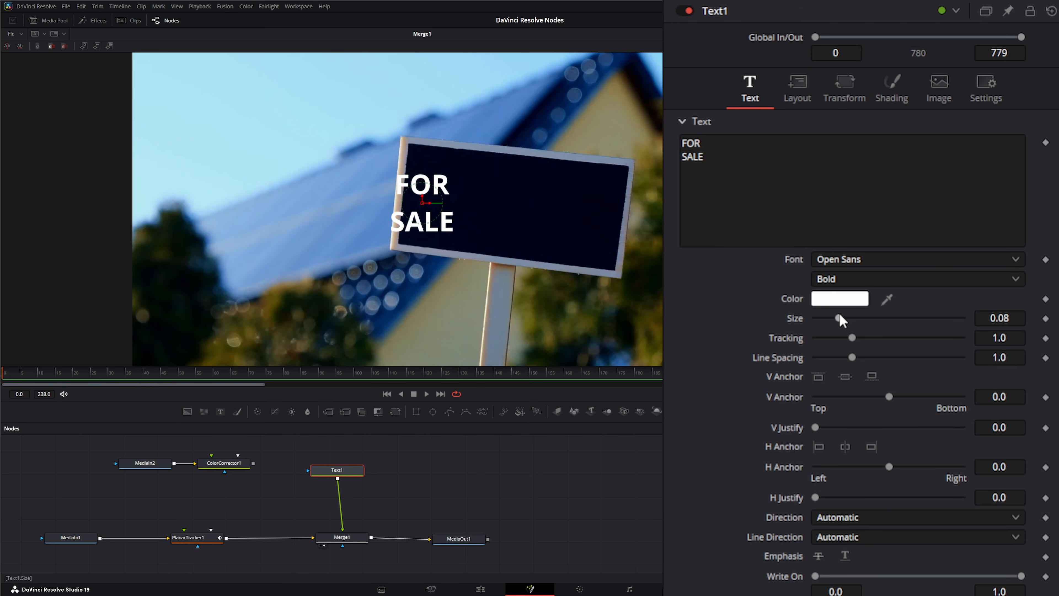
# Set the text size to 0.1417 and line spacing to 0.599, centre the text on the sign and align Text1 above Merge1.
pyautogui.moveTo(839, 316); pyautogui.dragTo(857, 317)
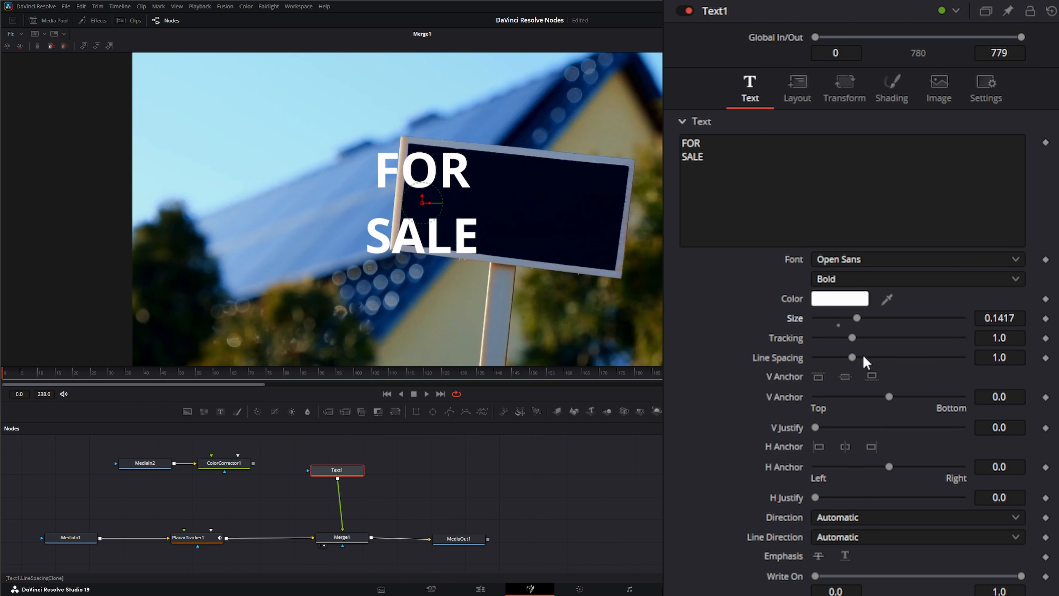
pyautogui.moveTo(852, 357); pyautogui.dragTo(836, 357)
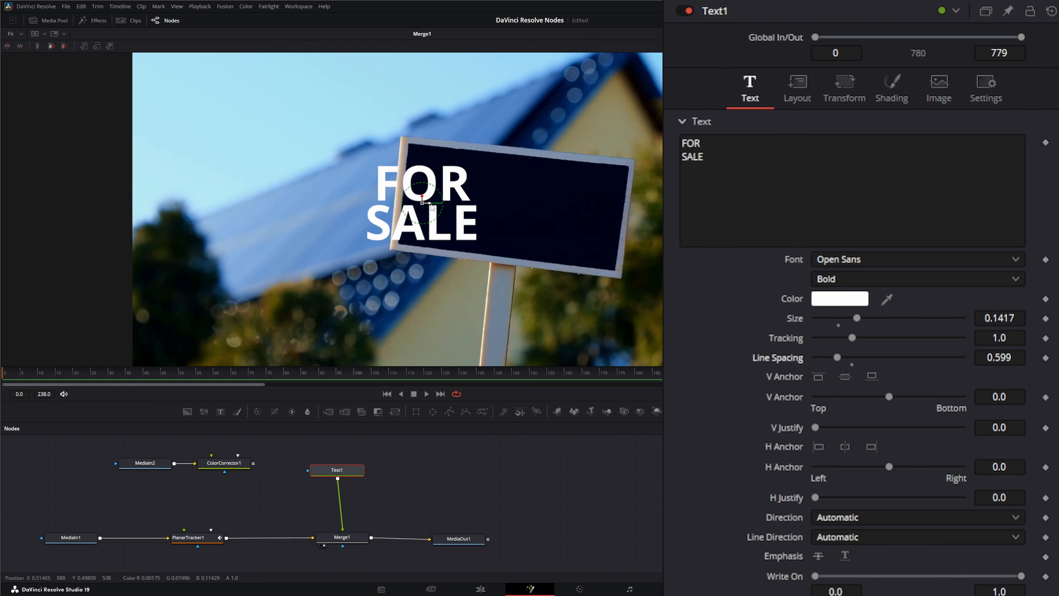
pyautogui.moveTo(432, 206); pyautogui.dragTo(517, 209)
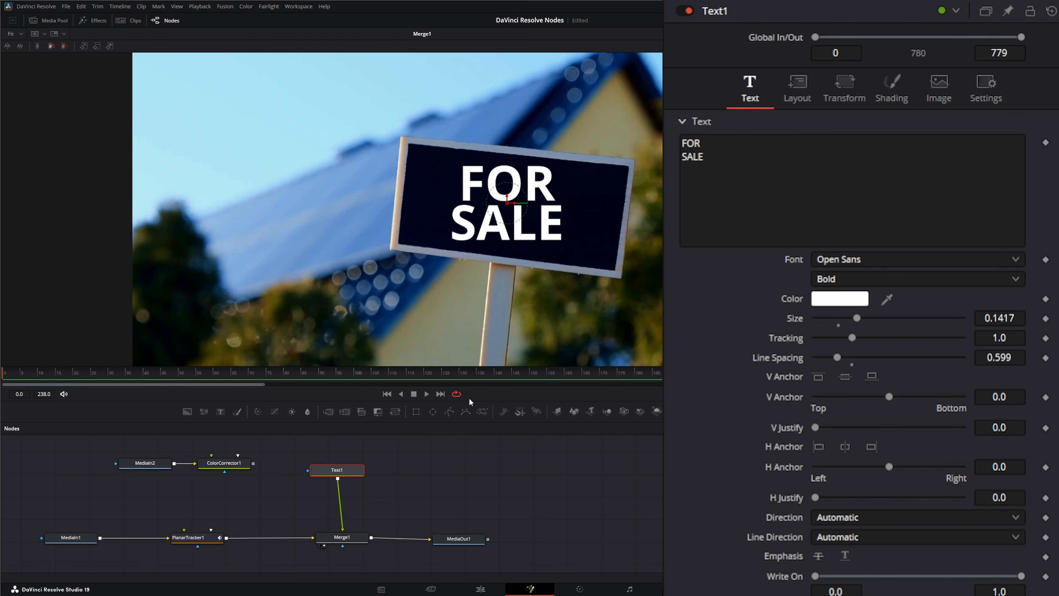
pyautogui.moveTo(346, 470); pyautogui.dragTo(352, 464)
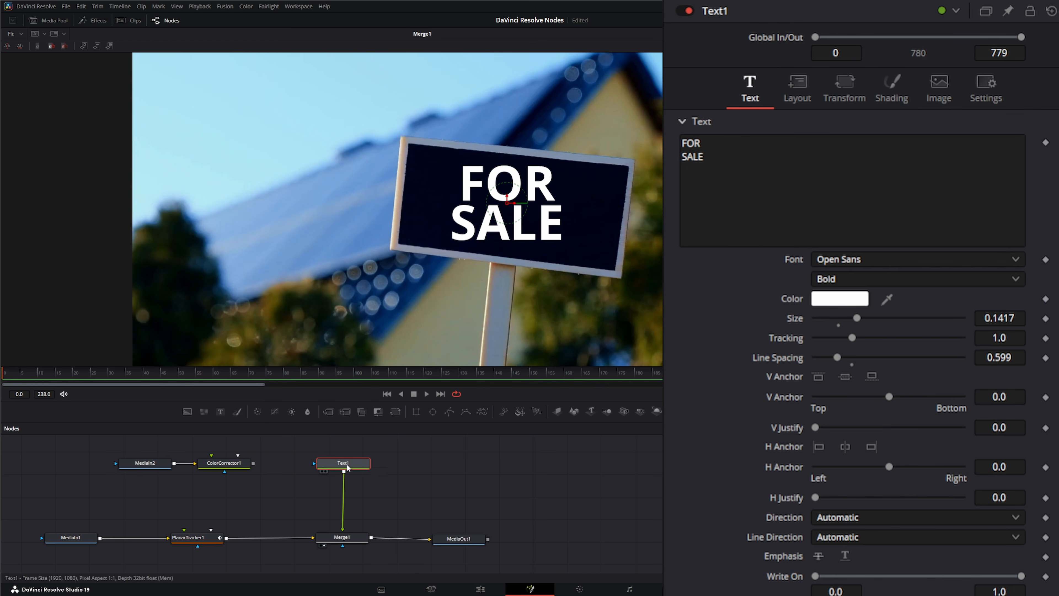
# Set PlanarTracker1's operation mode to Track and create a Planar Transform node from its track.
pyautogui.click(196, 542)
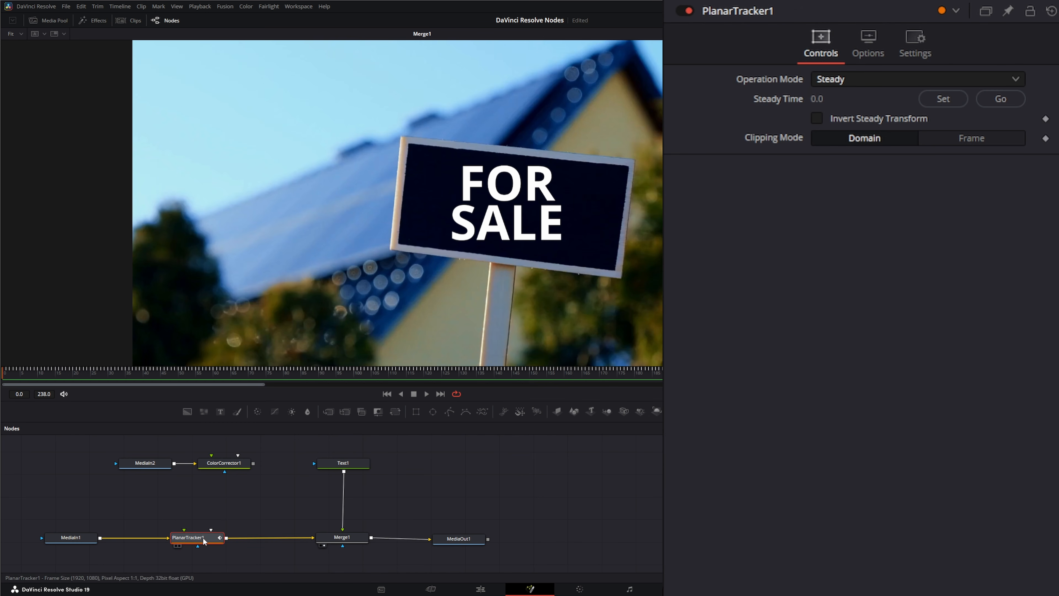
pyautogui.click(853, 81)
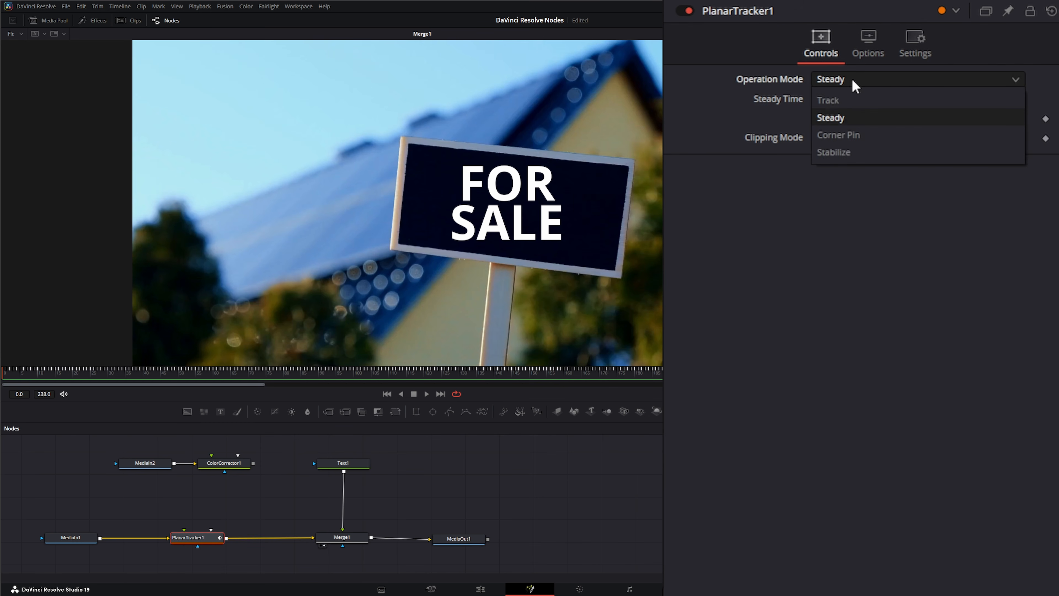
pyautogui.click(850, 100)
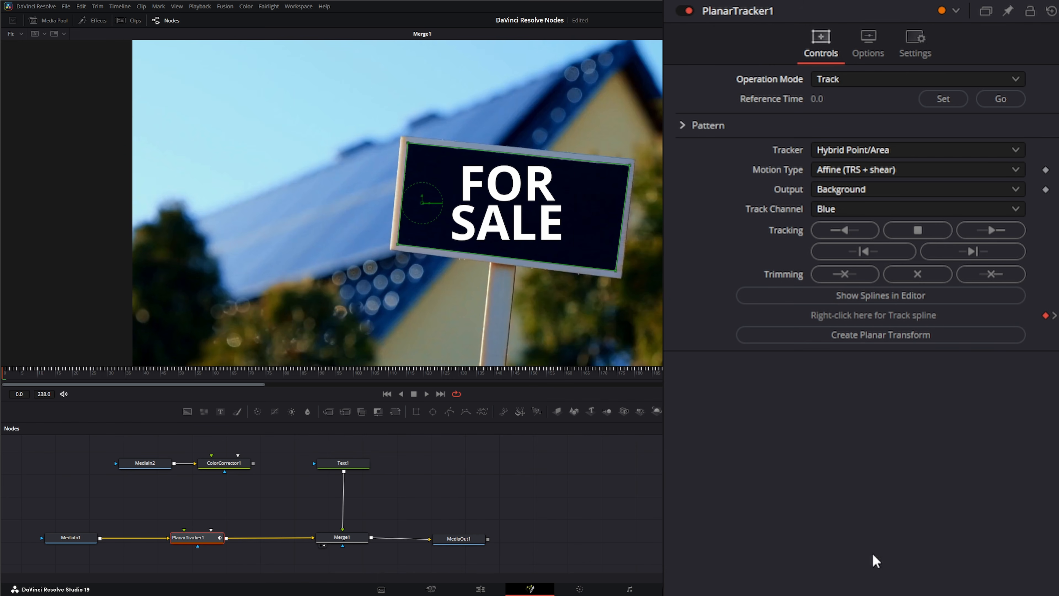
pyautogui.click(874, 336)
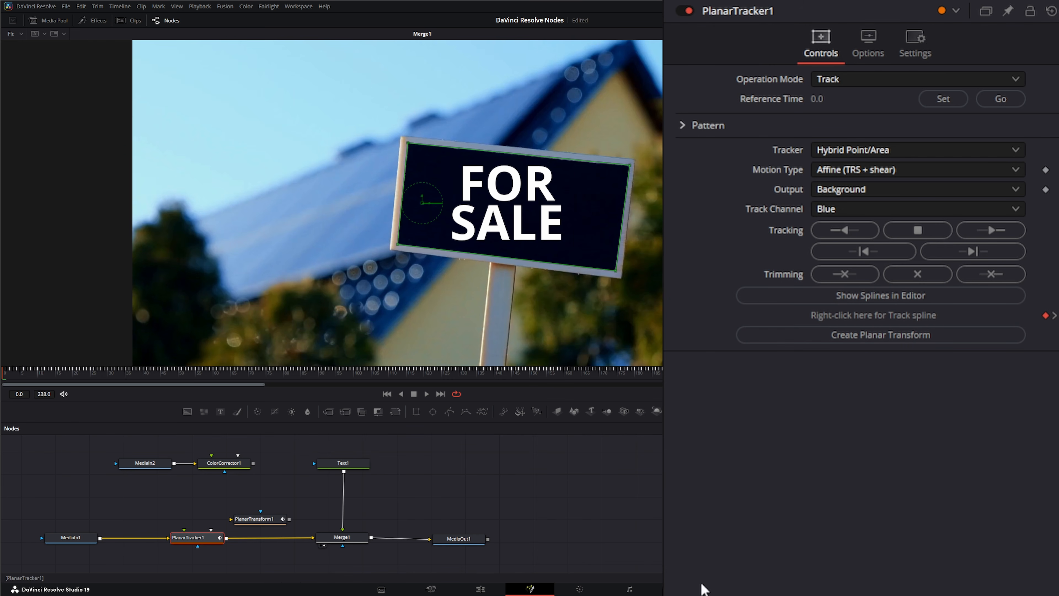
# Insert PlanarTransform1 between Text1 and Merge1 and play the shot to check that the text follows the sign.
pyautogui.moveTo(262, 523); pyautogui.dragTo(432, 491)
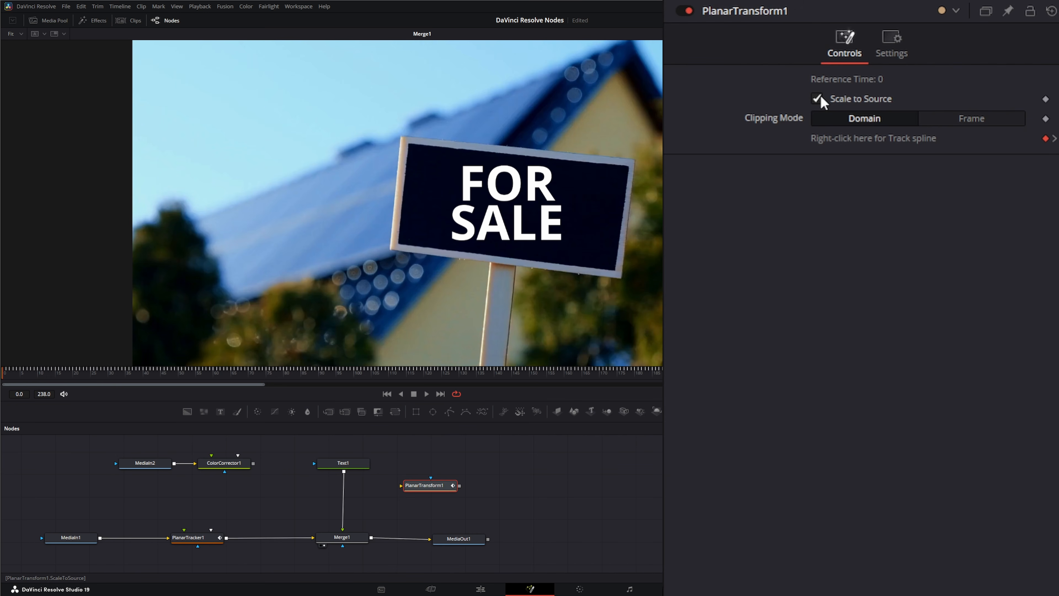
pyautogui.moveTo(434, 486); pyautogui.dragTo(428, 488)
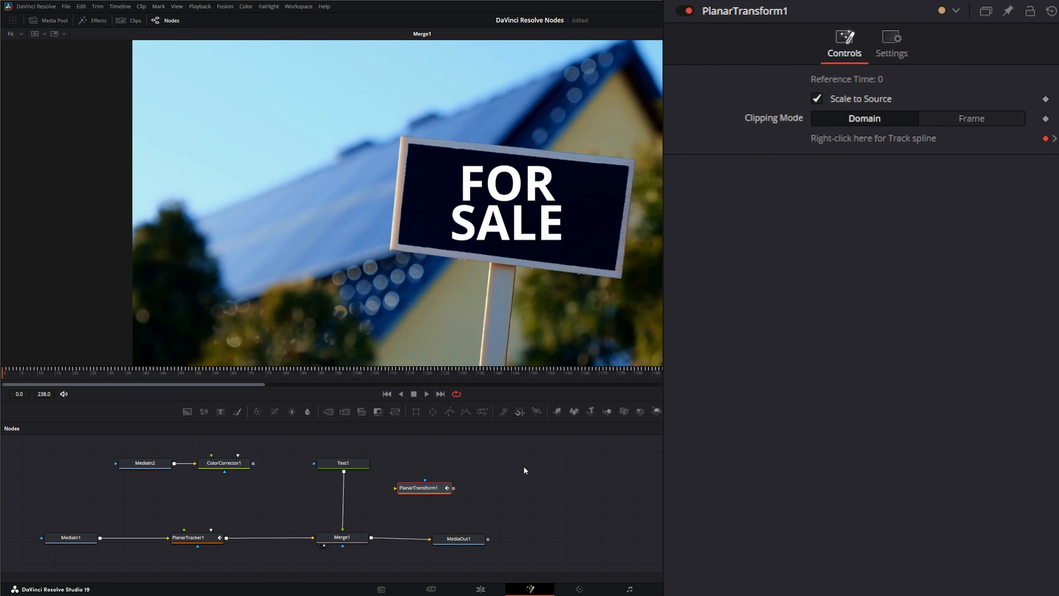
pyautogui.moveTo(421, 492); pyautogui.dragTo(340, 502)
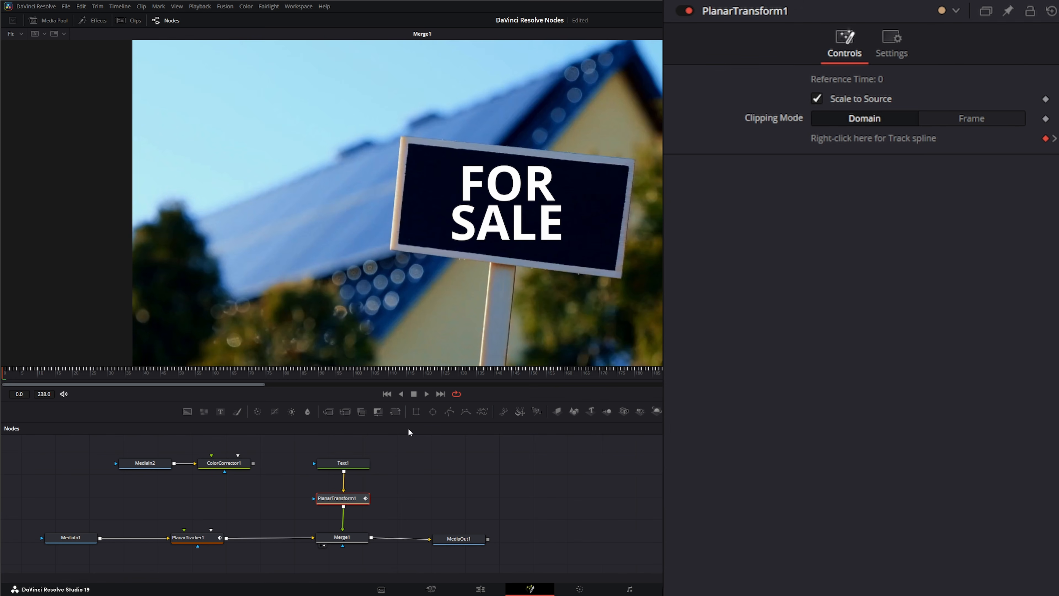
pyautogui.click(427, 394)
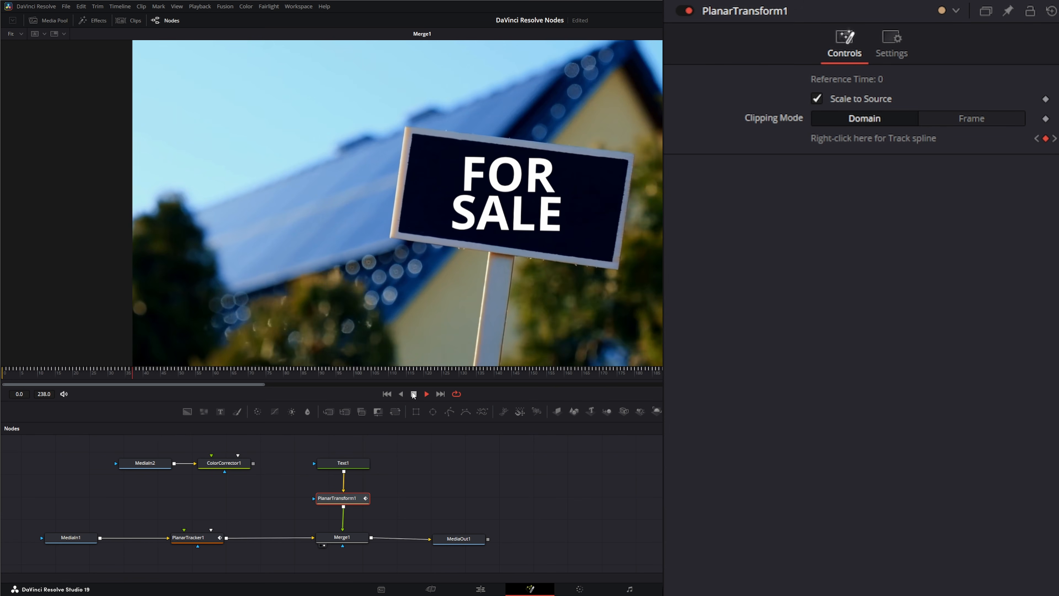
pyautogui.click(413, 394)
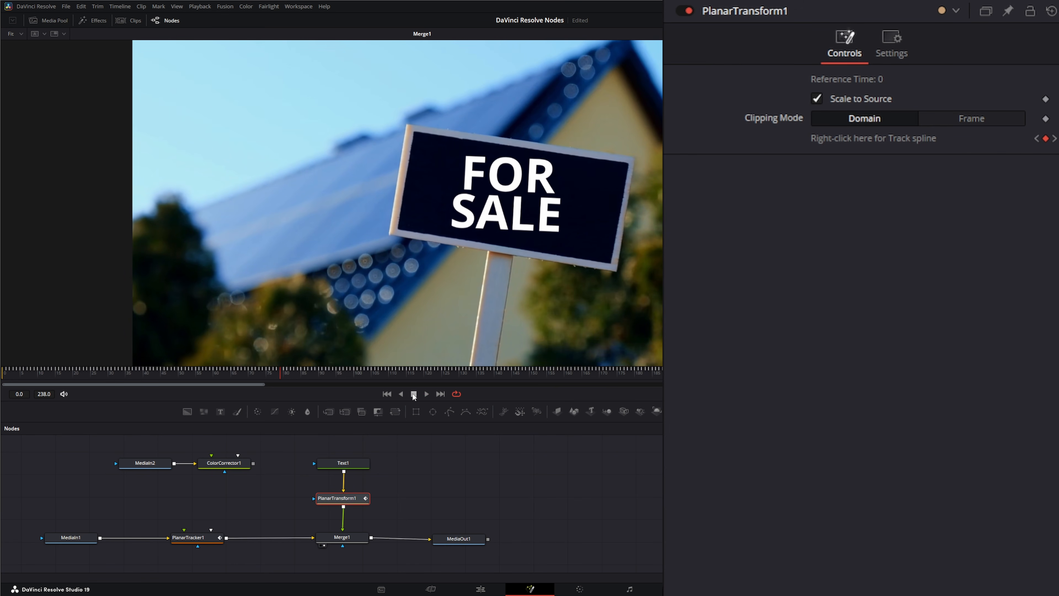
# Rotate the FOR SALE text slightly clockwise to match the sign's tilt and play the shot from the first frame.
pyautogui.click(346, 463)
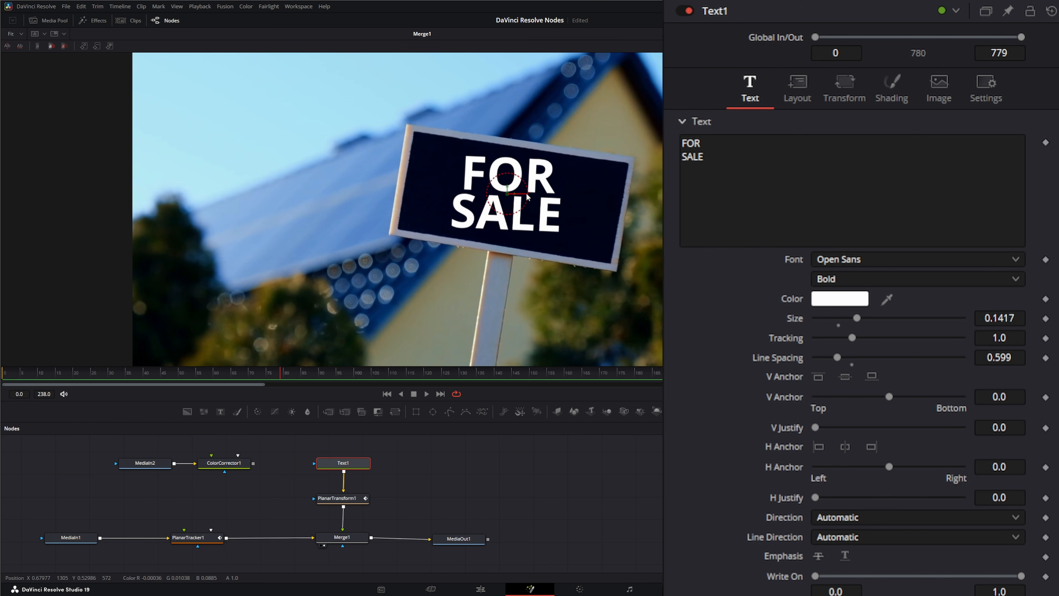
pyautogui.moveTo(527, 197); pyautogui.dragTo(527, 199)
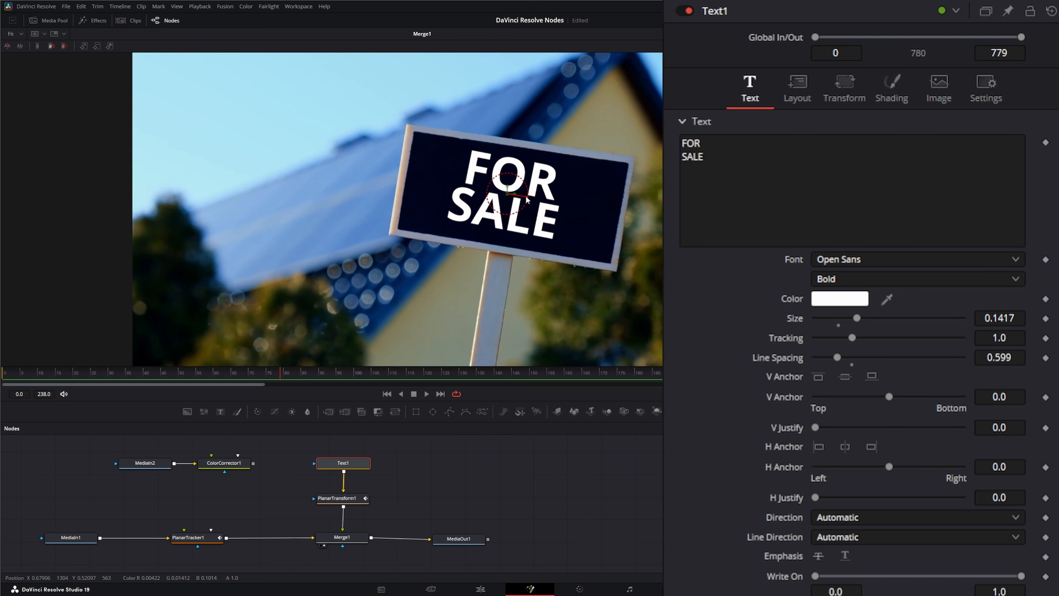
pyautogui.click(386, 394)
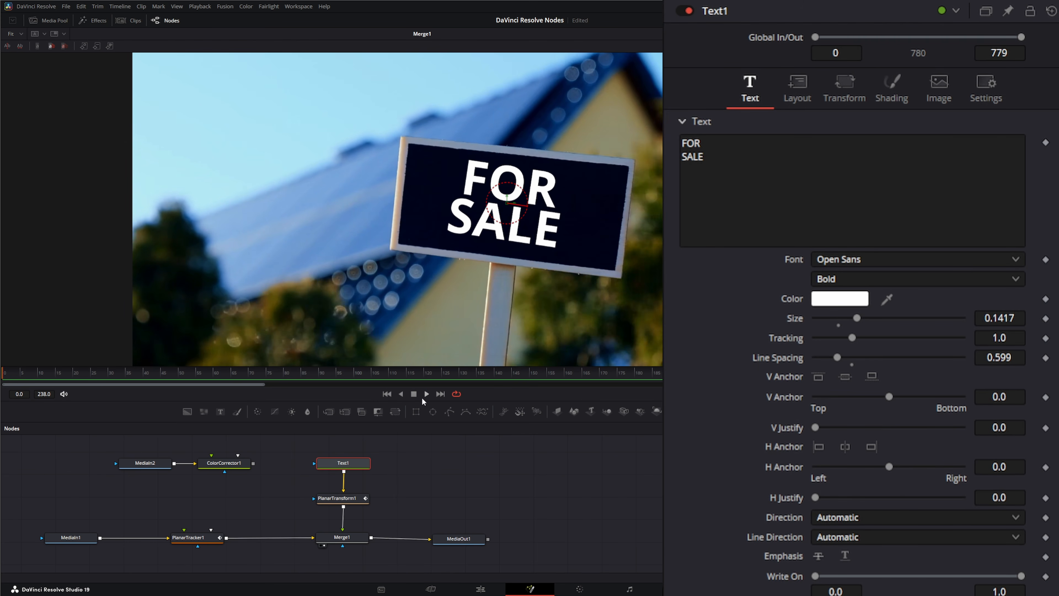
pyautogui.click(426, 393)
pyautogui.click(462, 537)
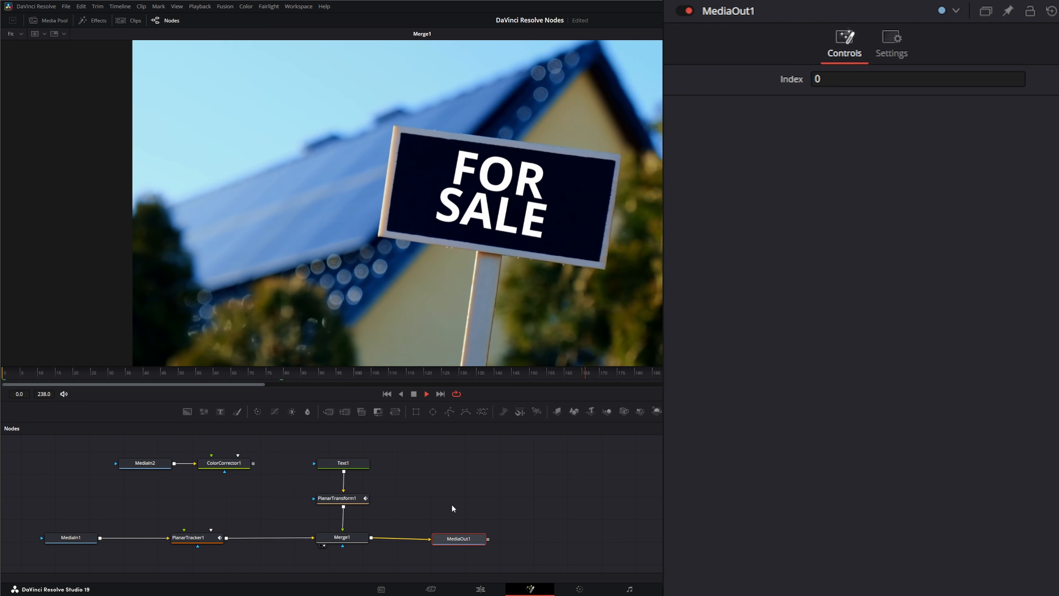
pyautogui.click(414, 394)
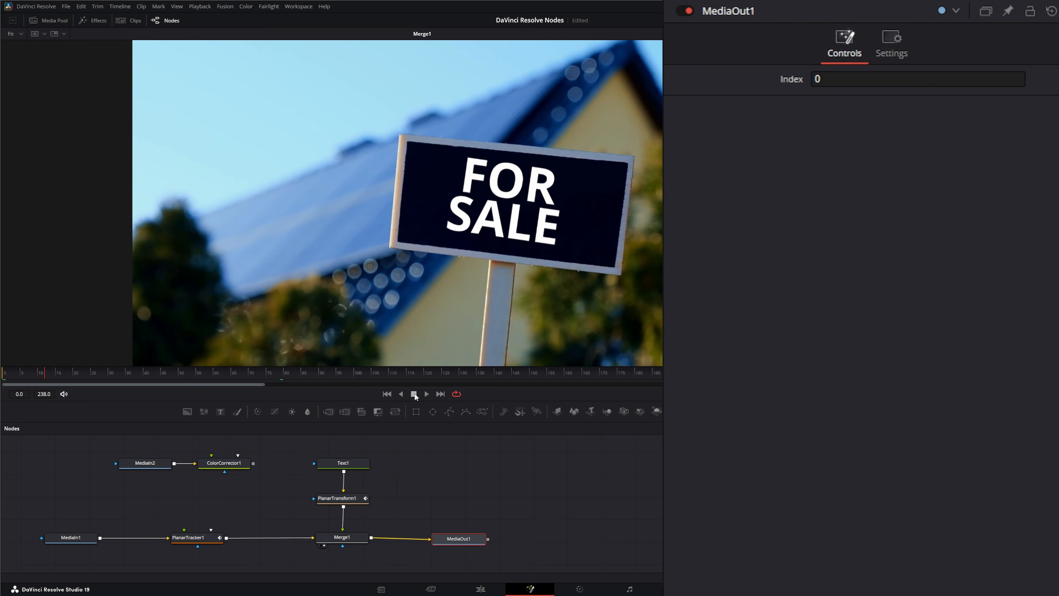
pyautogui.click(387, 395)
# Delete the Text1, PlanarTransform1 and Merge1 nodes and move MediaOut1 closer to PlanarTracker1.
pyautogui.moveTo(290, 445); pyautogui.dragTo(379, 559)
pyautogui.press('Delete')
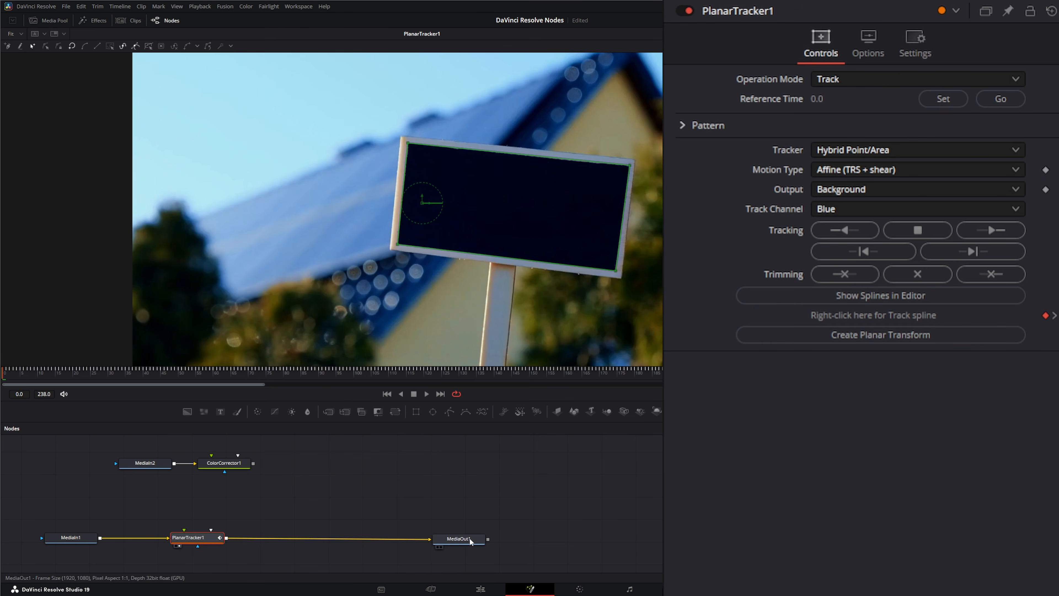
pyautogui.moveTo(459, 538); pyautogui.dragTo(385, 541)
# Set PlanarTracker1's operation mode to Corner Pin and connect the Ad01.jpg image to its corner pin input.
pyautogui.click(837, 79)
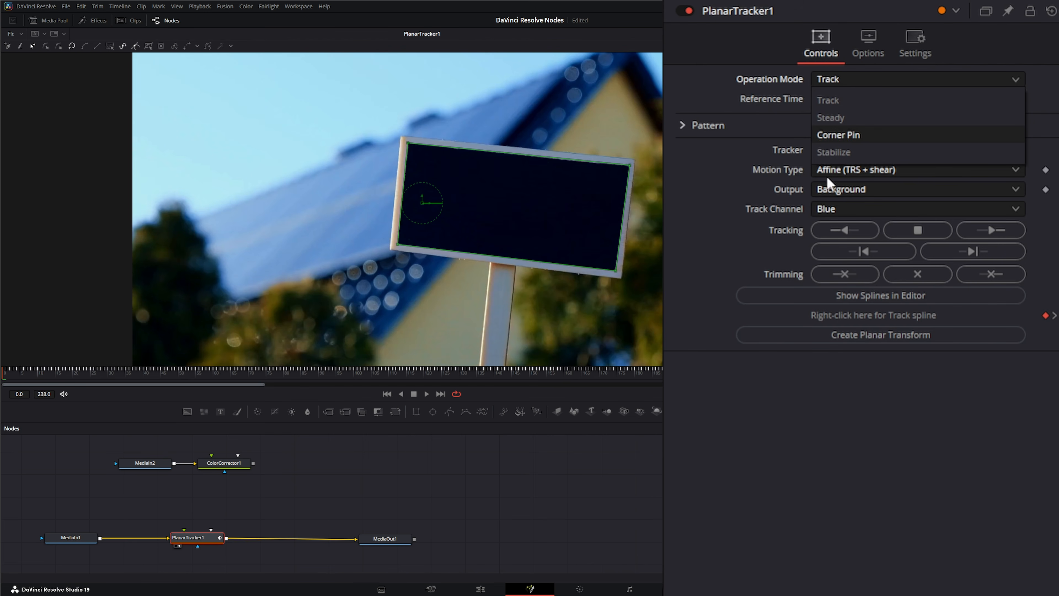
pyautogui.click(848, 135)
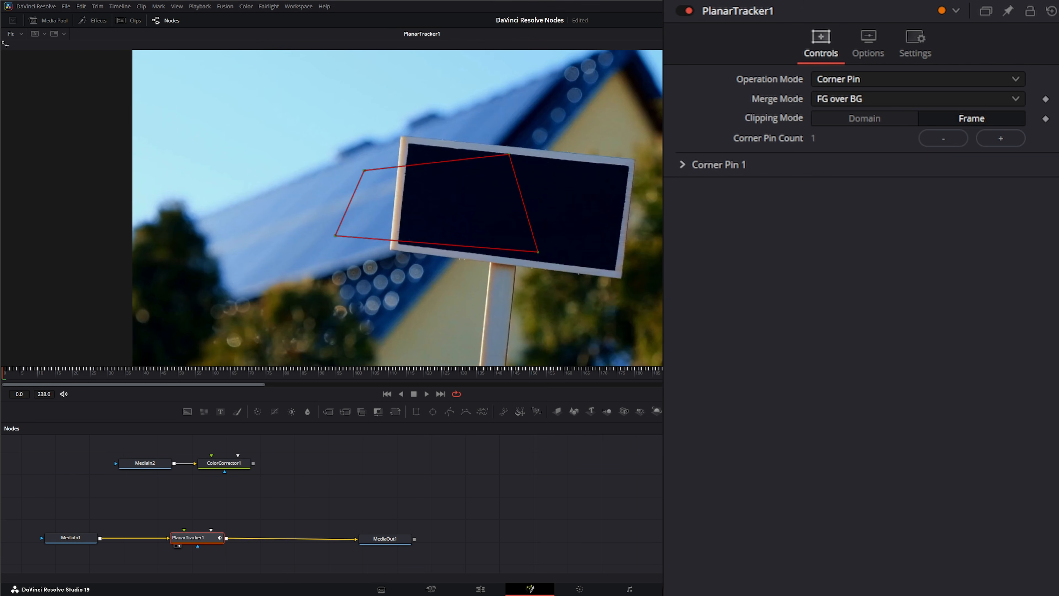
pyautogui.moveTo(427, 470); pyautogui.dragTo(188, 507)
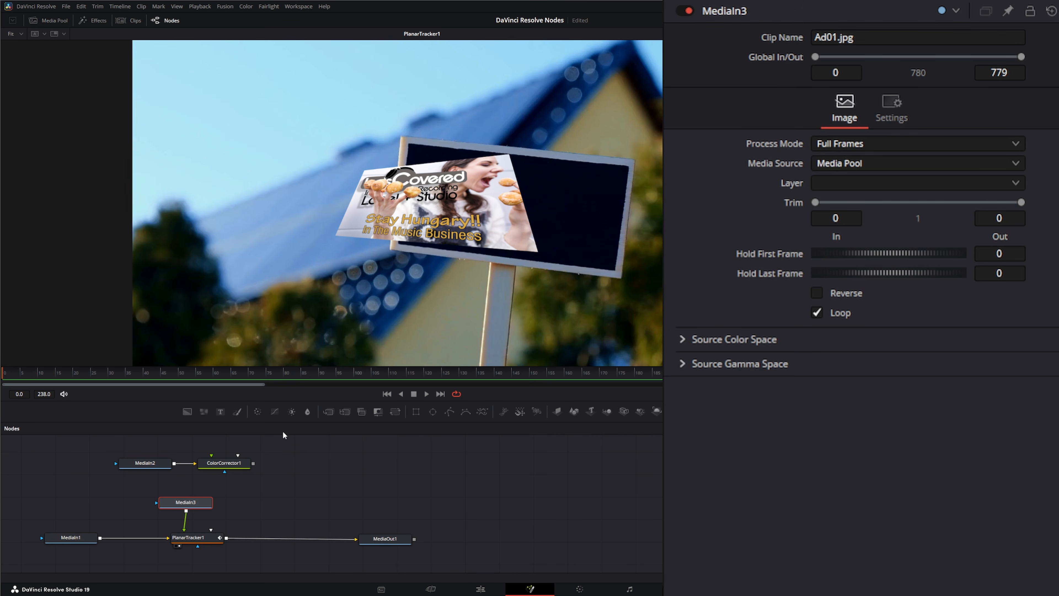
# Fit the four corner pins of the ad image to the inner corners of the sign's dark panel.
pyautogui.click(187, 538)
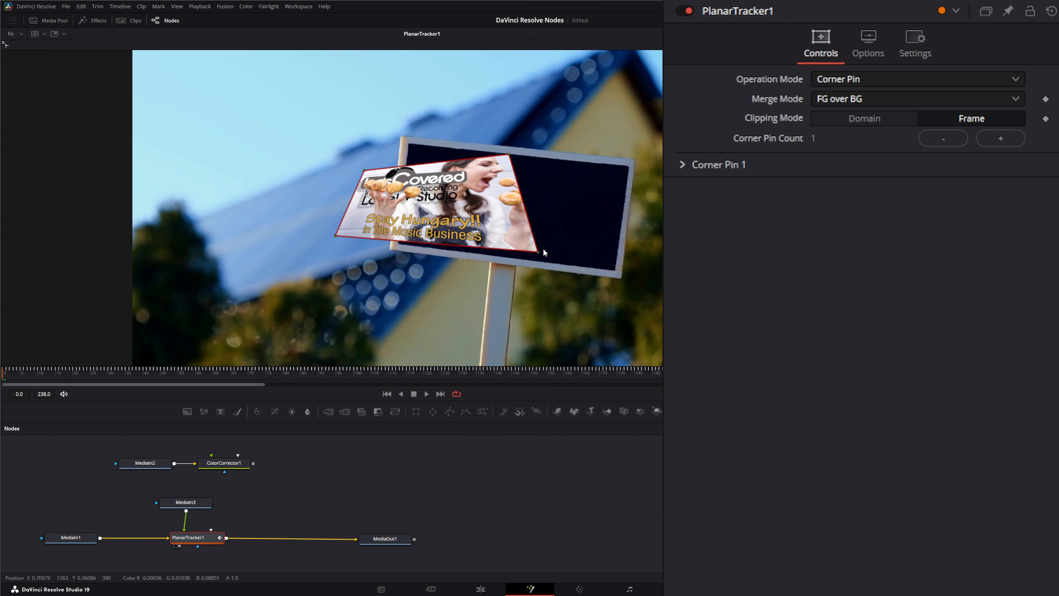
pyautogui.moveTo(536, 250); pyautogui.dragTo(615, 269)
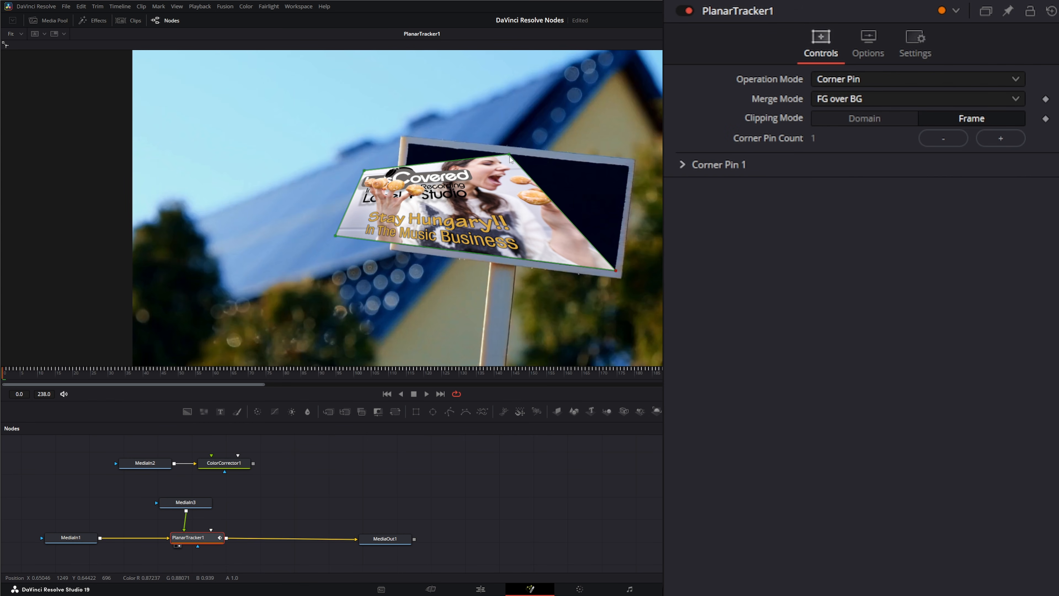
pyautogui.moveTo(509, 156); pyautogui.dragTo(629, 166)
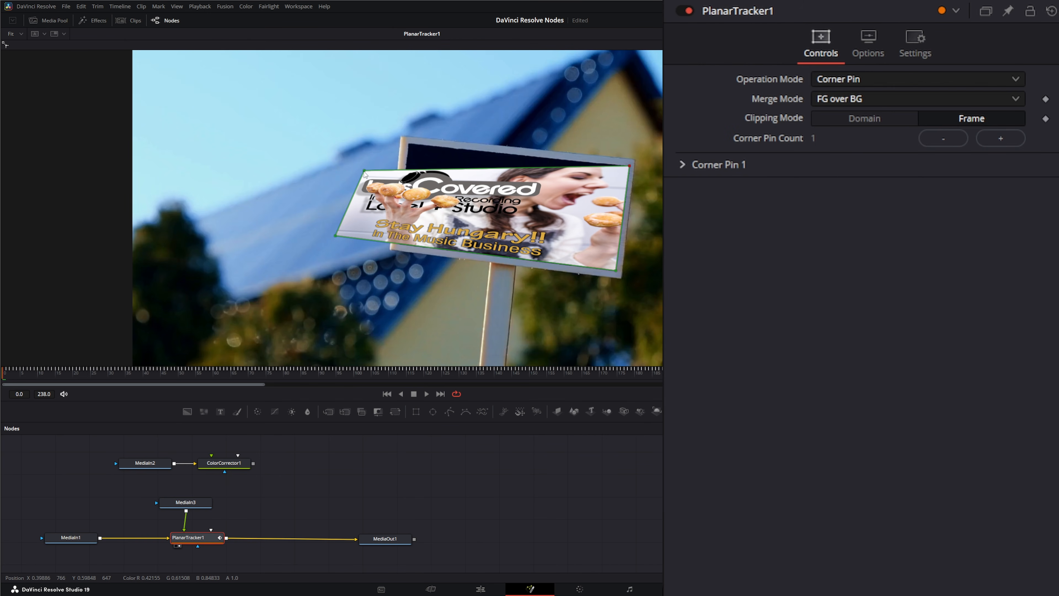
pyautogui.moveTo(365, 174); pyautogui.dragTo(409, 145)
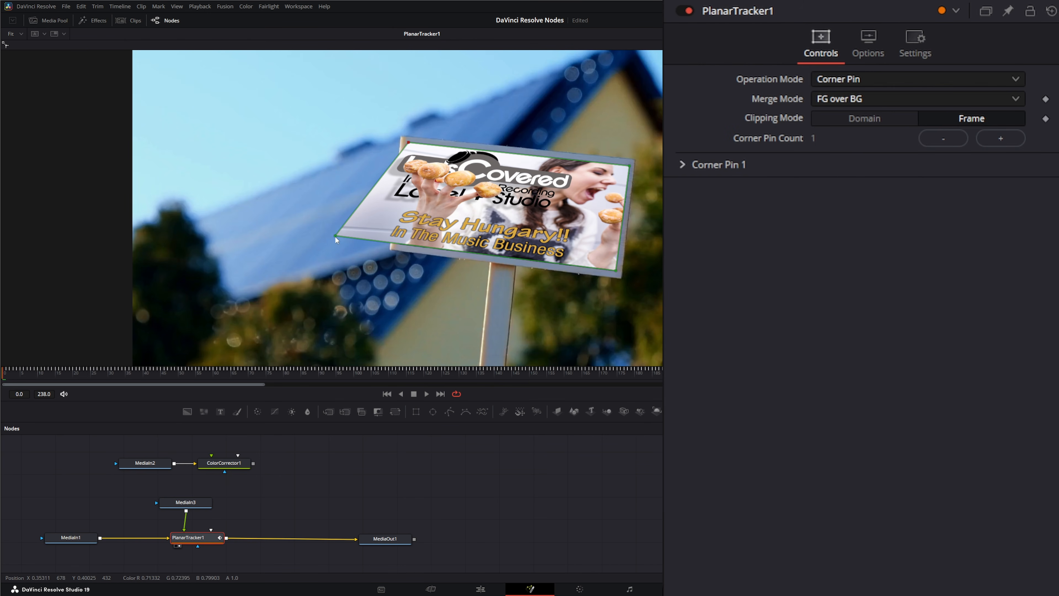
pyautogui.moveTo(335, 237); pyautogui.dragTo(395, 245)
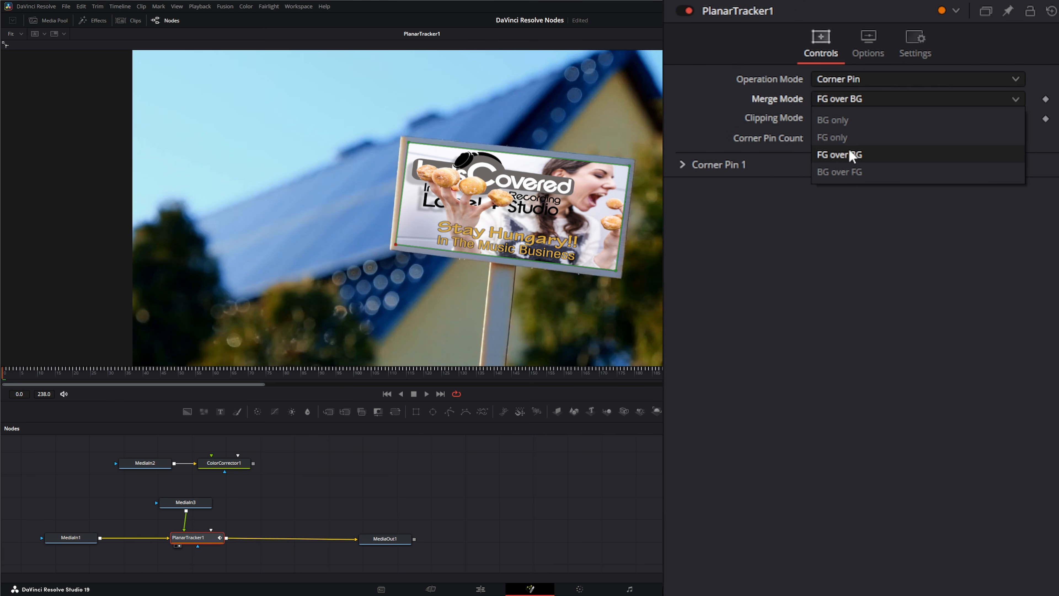
# Try the other merge modes and Domain clipping on PlanarTracker1, and return to FG over BG with Frame clipping.
pyautogui.click(849, 120)
pyautogui.click(846, 99)
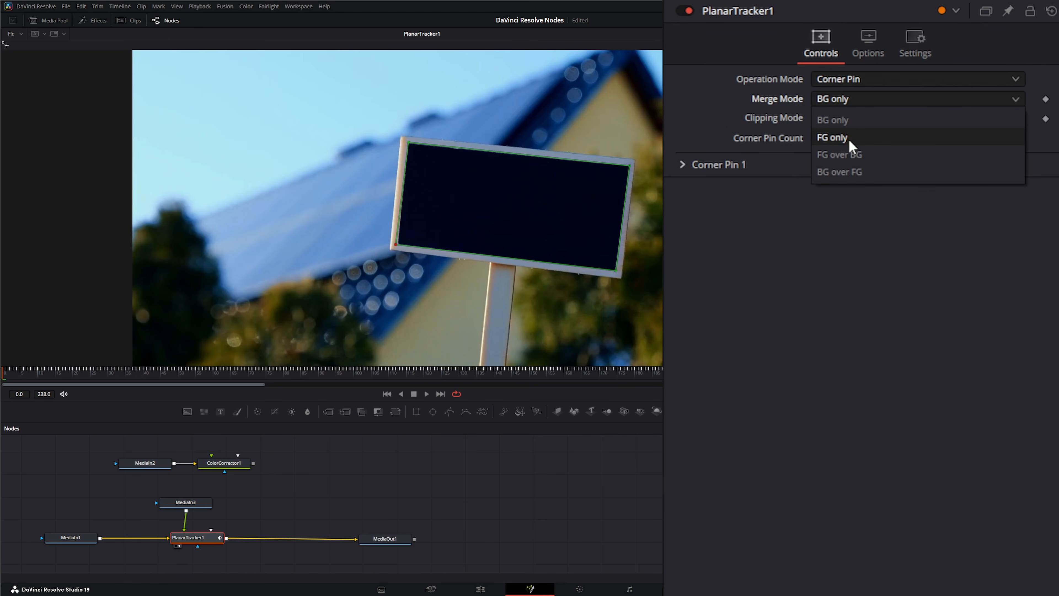
pyautogui.click(850, 139)
pyautogui.click(846, 101)
pyautogui.click(878, 155)
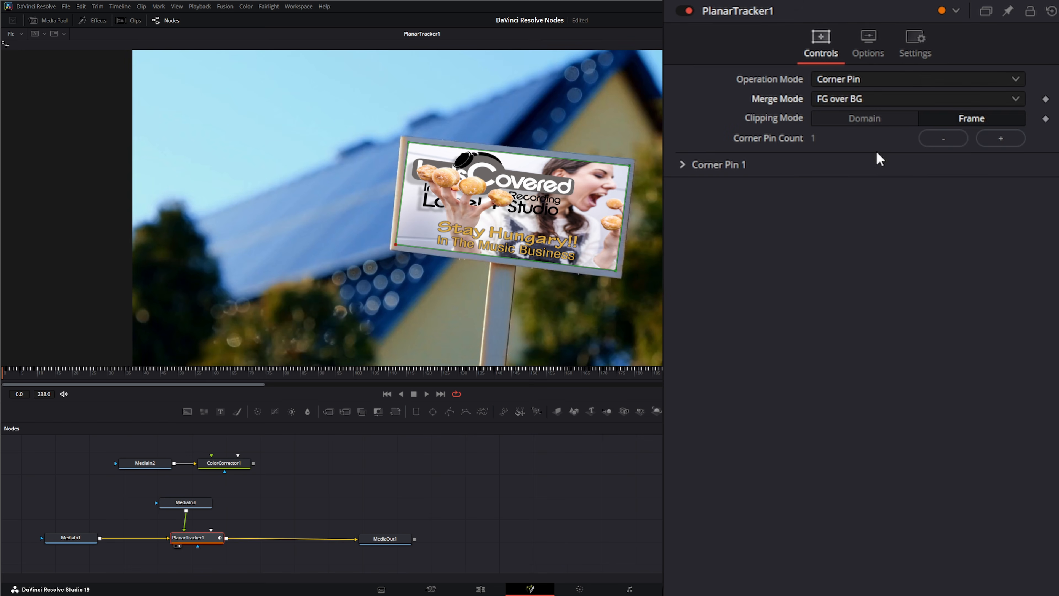
pyautogui.click(849, 99)
pyautogui.click(823, 170)
pyautogui.click(847, 101)
pyautogui.click(856, 153)
pyautogui.click(827, 120)
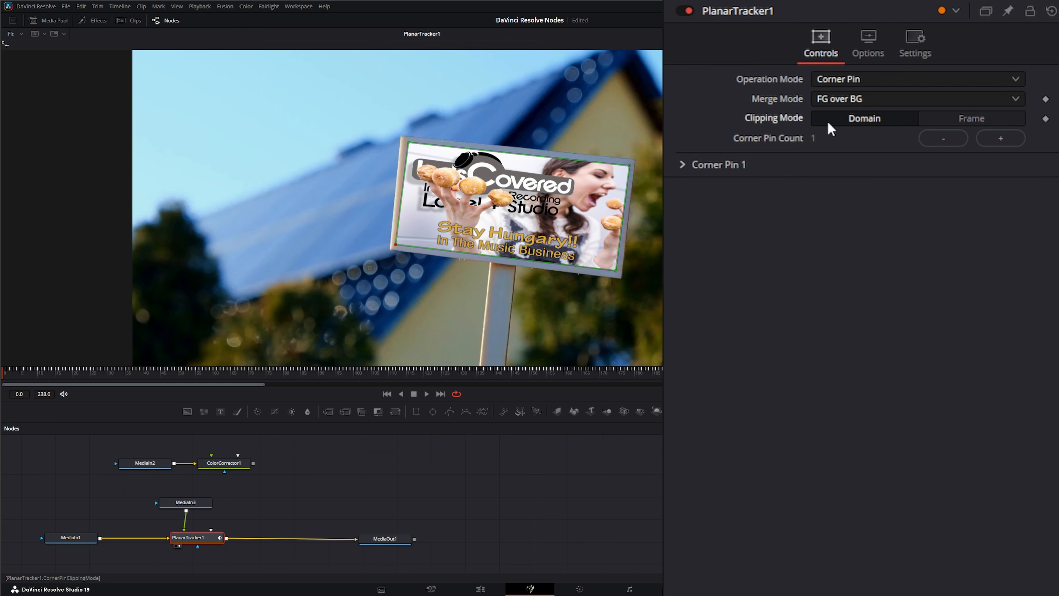
pyautogui.click(963, 120)
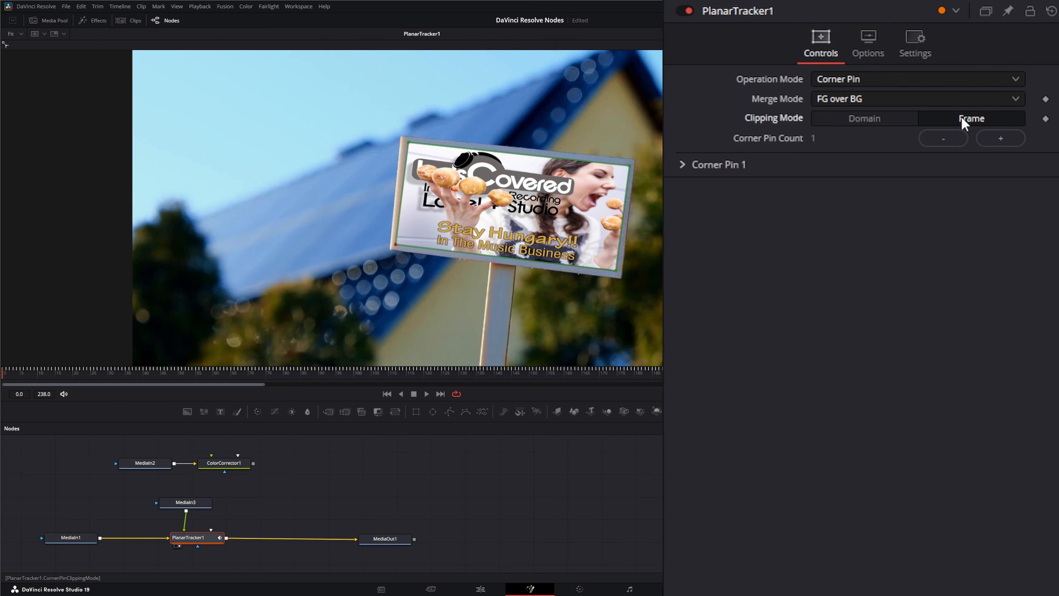
# Expand the Corner Pin 1 settings and toggle the pinned image off and back on.
pyautogui.click(683, 164)
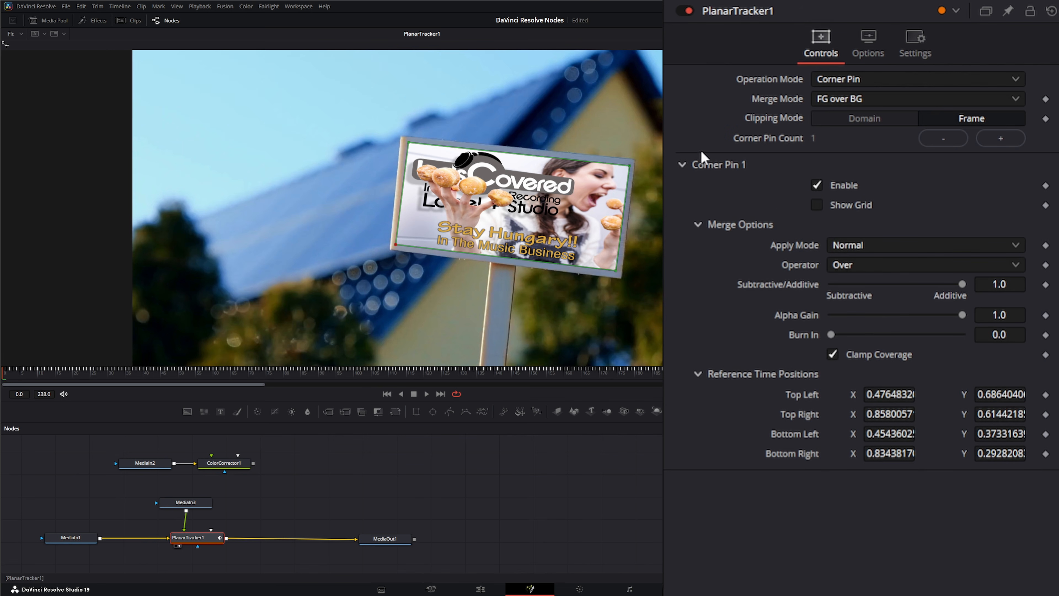
pyautogui.click(683, 165)
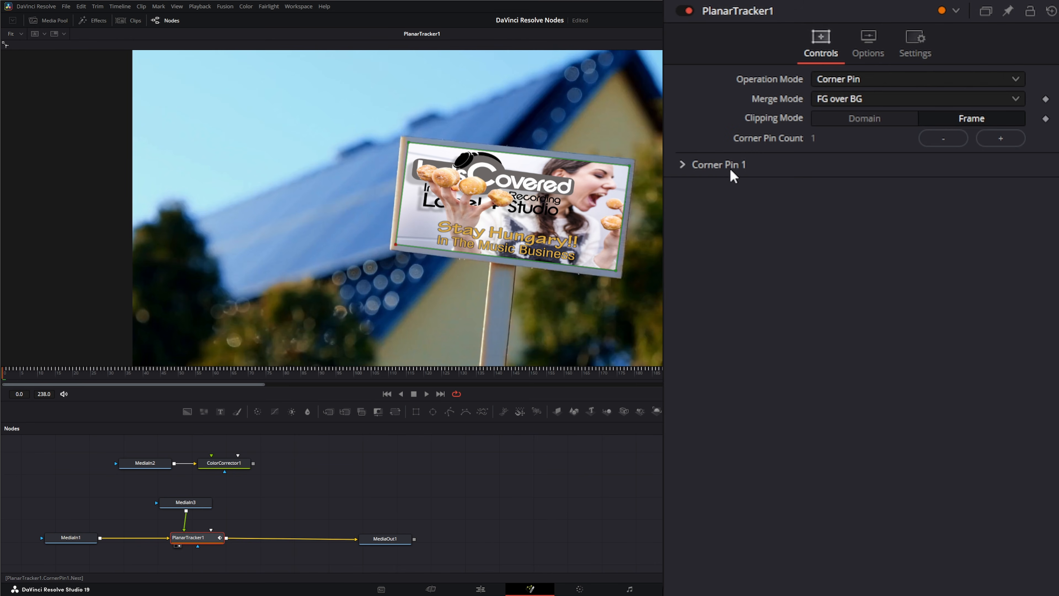
pyautogui.click(682, 165)
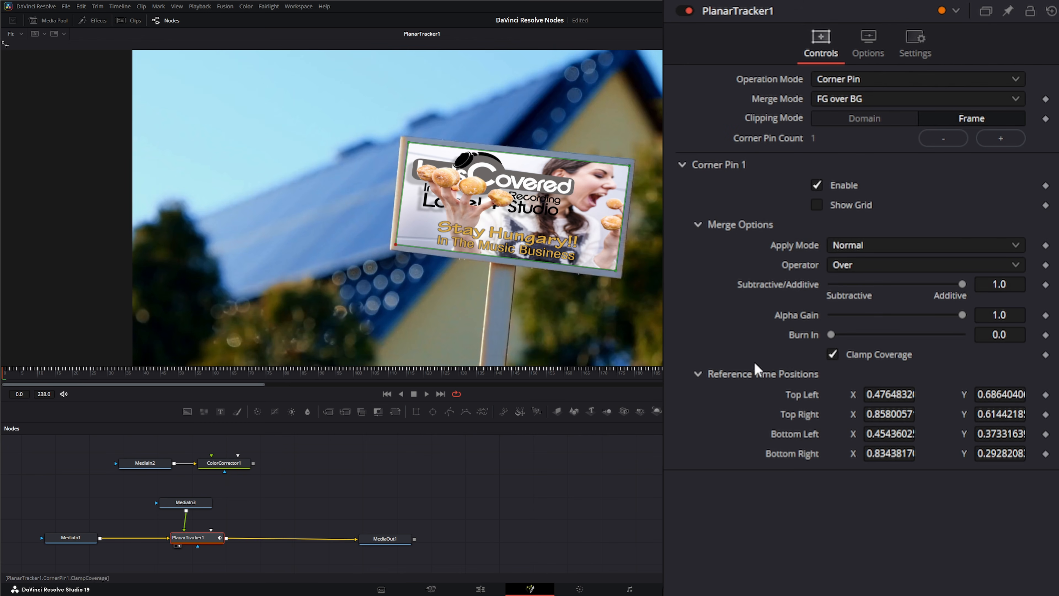
pyautogui.click(821, 182)
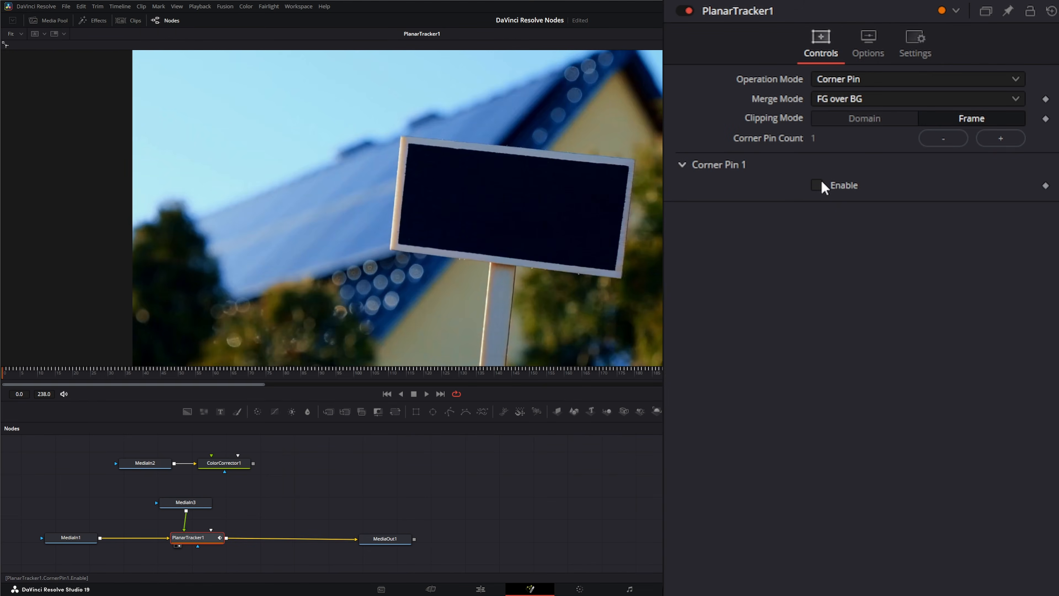
pyautogui.click(821, 181)
# Preview the corner pin grid over the sign during playback and hide the grid again.
pyautogui.click(818, 205)
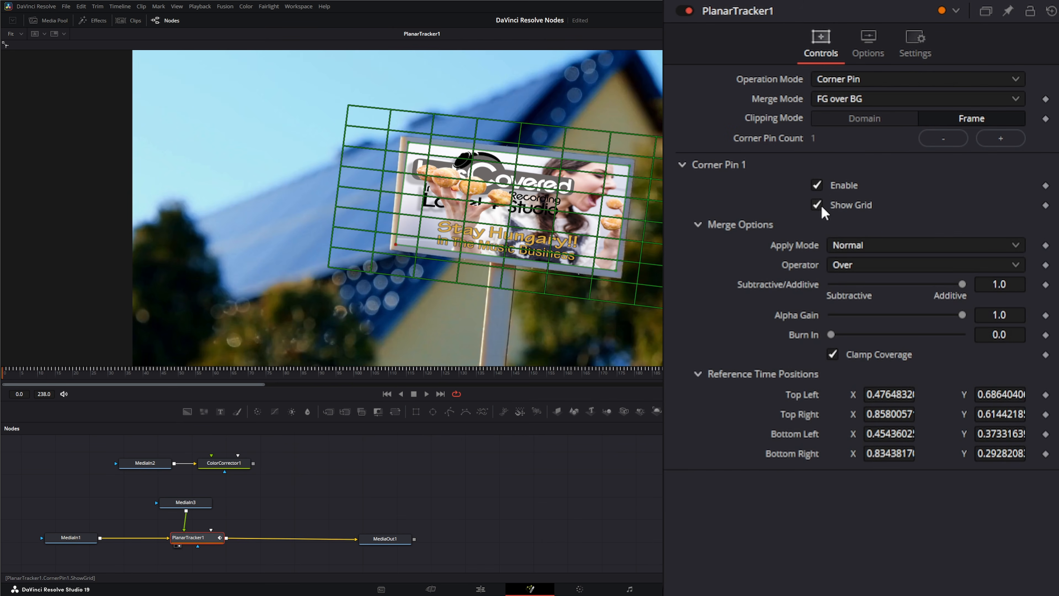
pyautogui.click(820, 204)
pyautogui.click(821, 204)
pyautogui.click(426, 393)
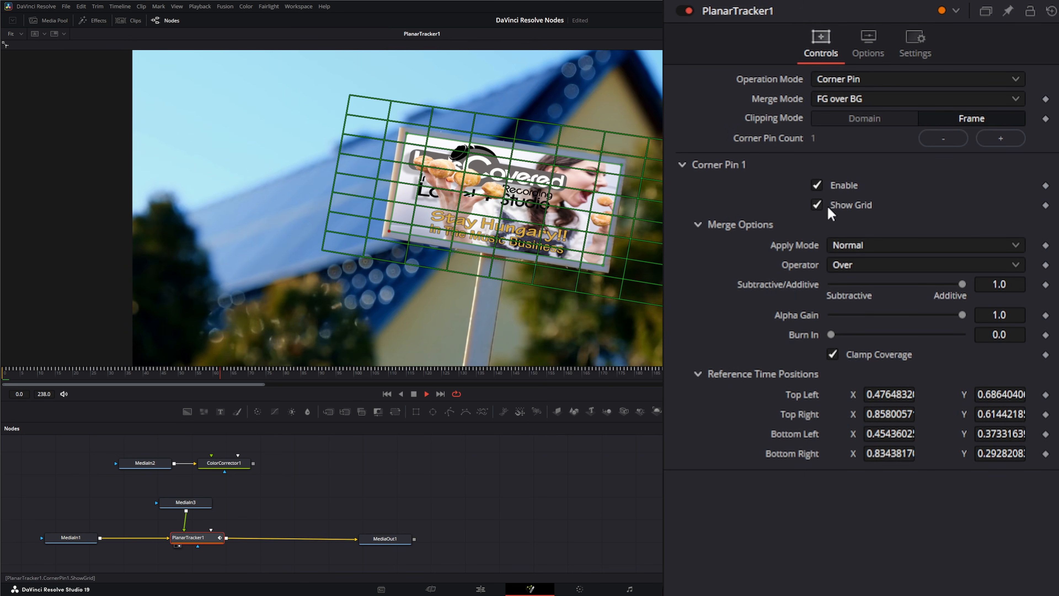
pyautogui.click(817, 204)
# Look through the Apply Mode options of Corner Pin 1, keeping Normal.
pyautogui.click(860, 245)
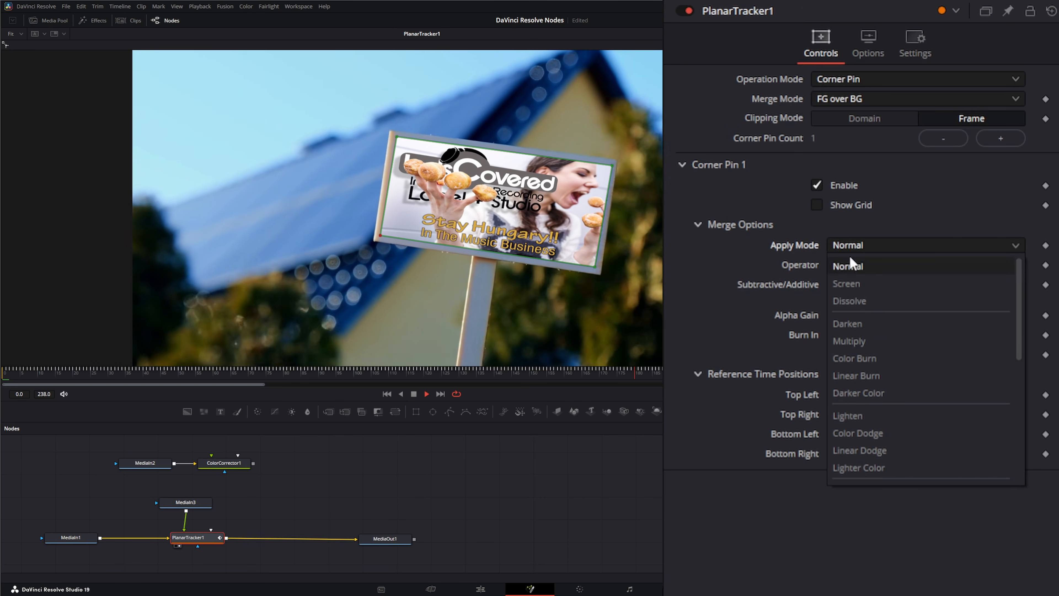
pyautogui.click(875, 266)
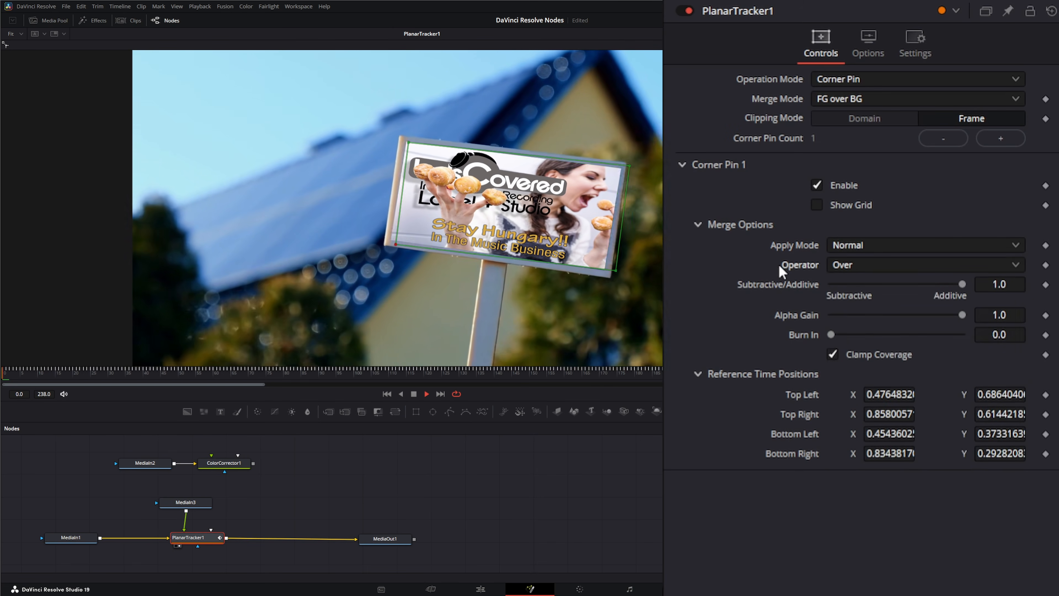
# Look through the Operator options of Corner Pin 1, keeping Over, and check the Alpha Gain and Burn In controls.
pyautogui.click(867, 264)
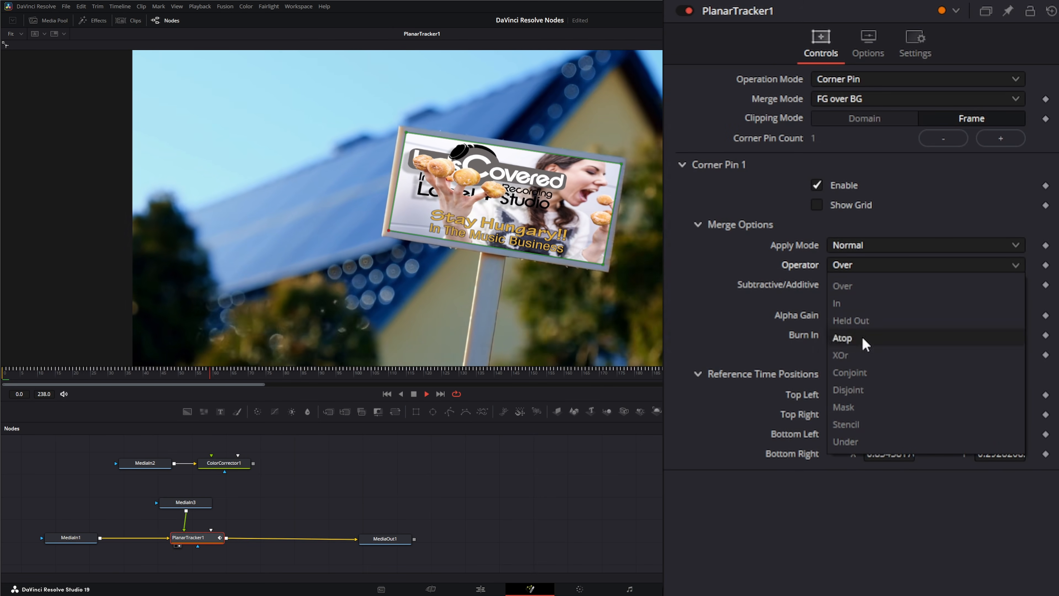
pyautogui.click(749, 324)
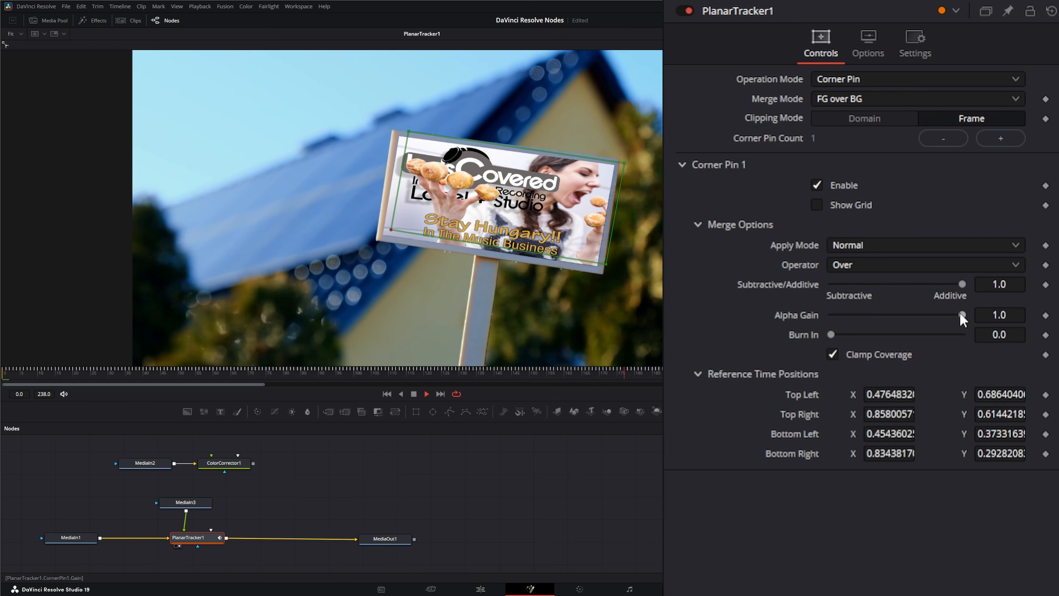
pyautogui.moveTo(961, 314)
pyautogui.mouseDown()
pyautogui.moveTo(859, 315)
pyautogui.moveTo(962, 315)
pyautogui.mouseUp()
pyautogui.moveTo(831, 335)
pyautogui.mouseDown()
pyautogui.moveTo(962, 335)
pyautogui.moveTo(830, 334)
pyautogui.mouseUp()
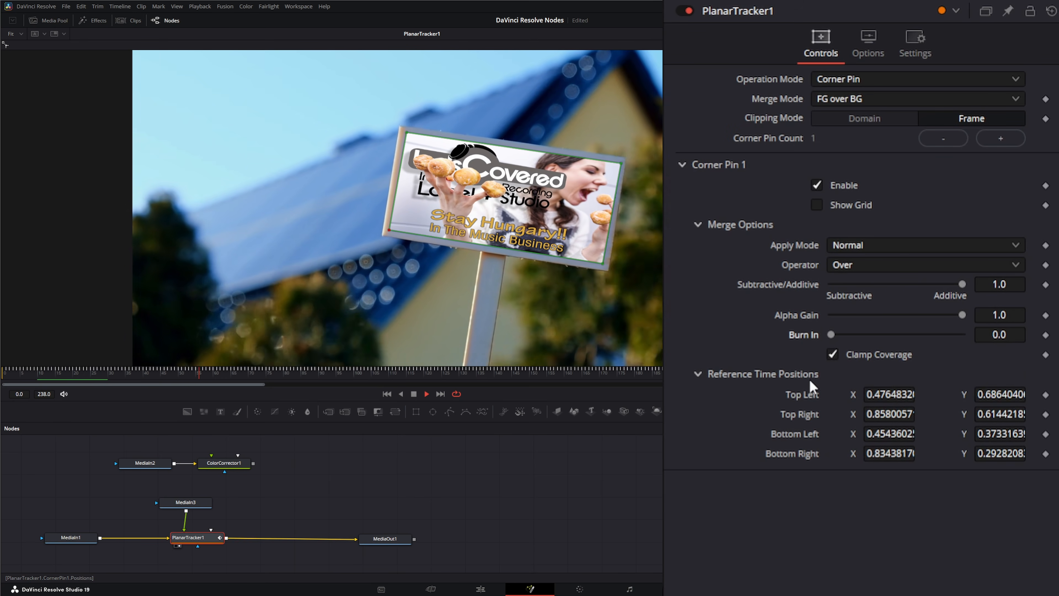
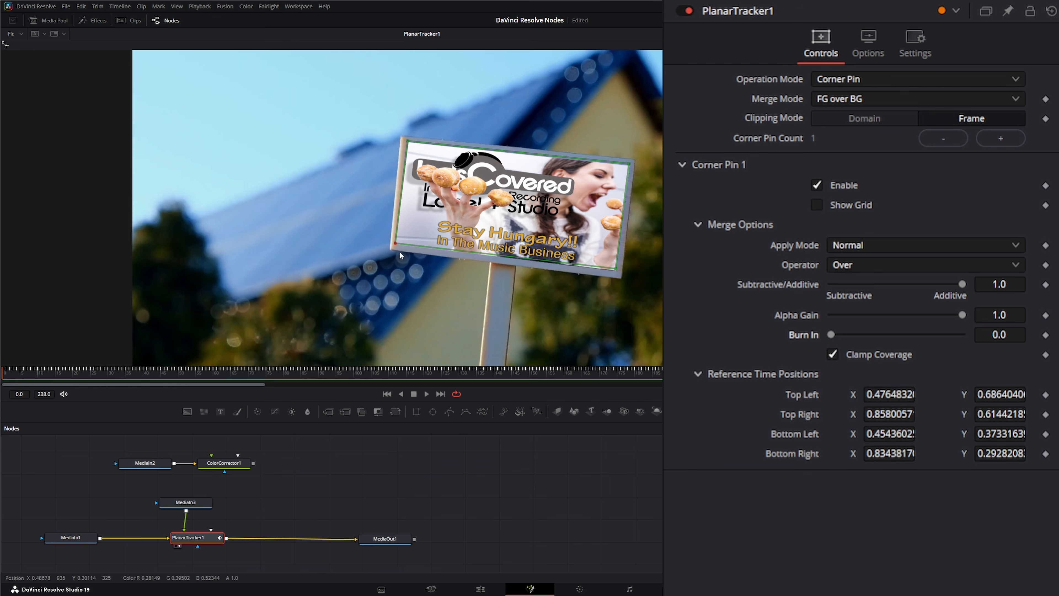
# Play back the pinned sign while toggling PlanarTracker1's Show Trails and Show Track Markers options, and return to the first frame.
pyautogui.click(427, 393)
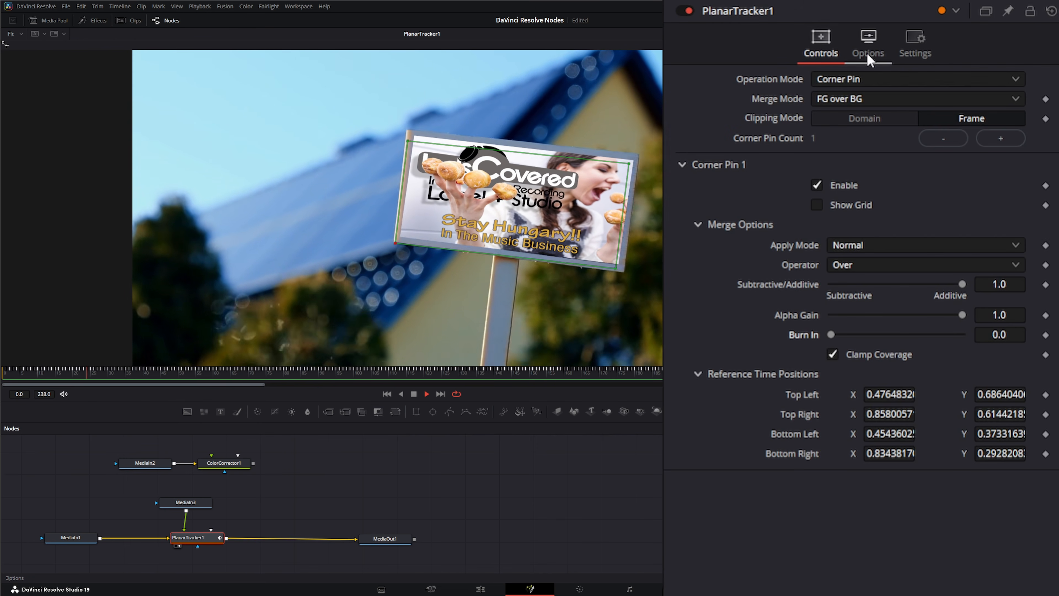
pyautogui.click(868, 42)
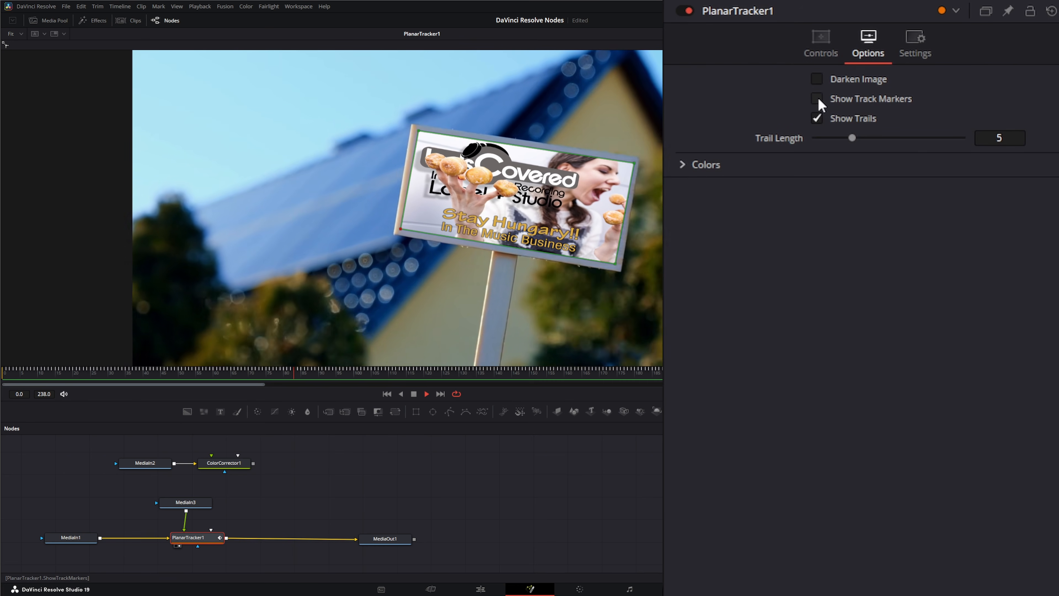
pyautogui.click(817, 117)
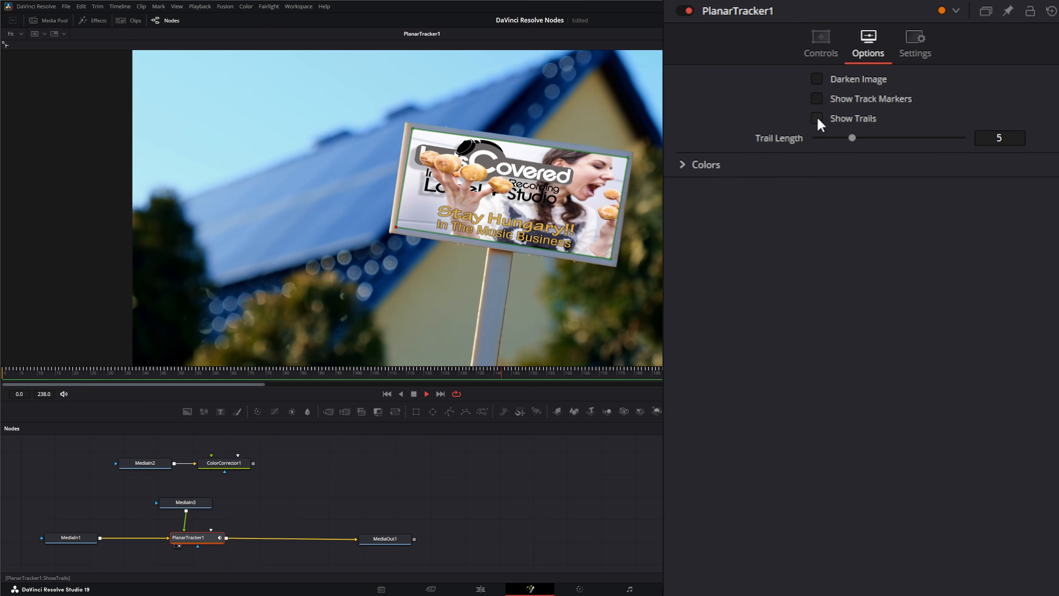
pyautogui.click(817, 119)
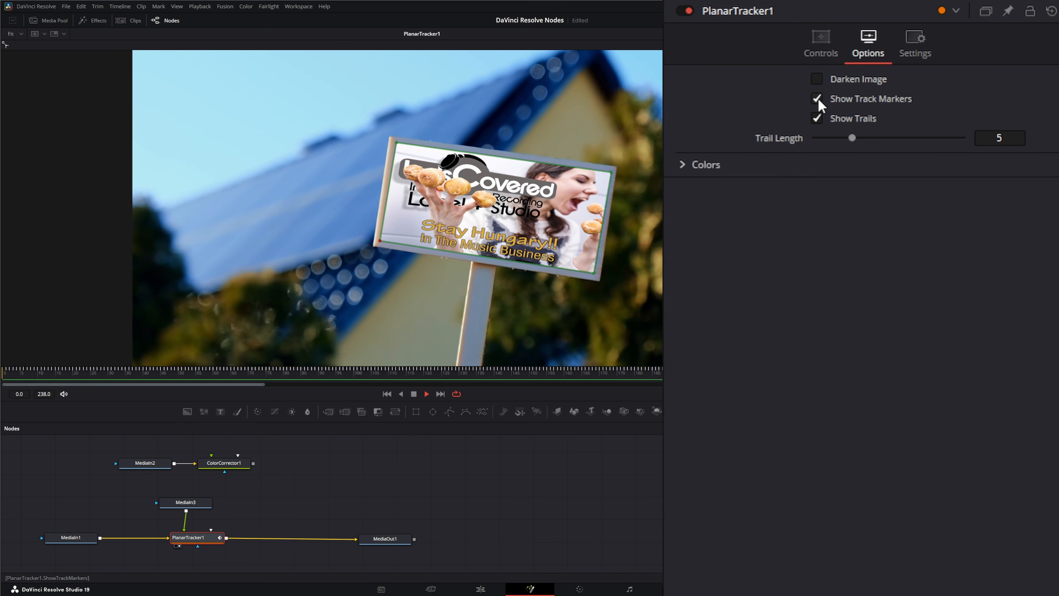
pyautogui.click(817, 100)
pyautogui.click(821, 39)
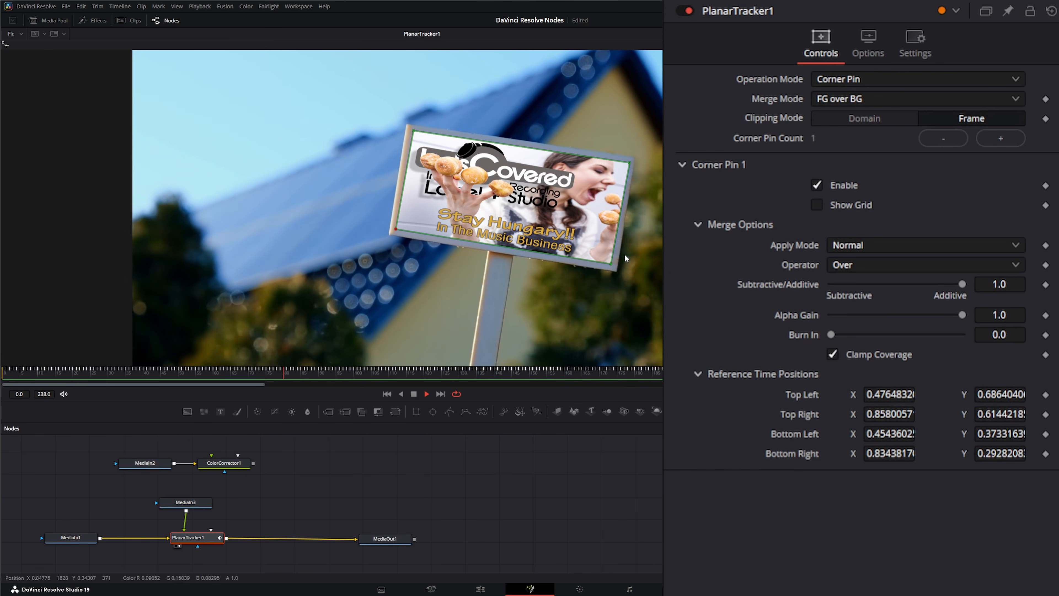
pyautogui.click(413, 394)
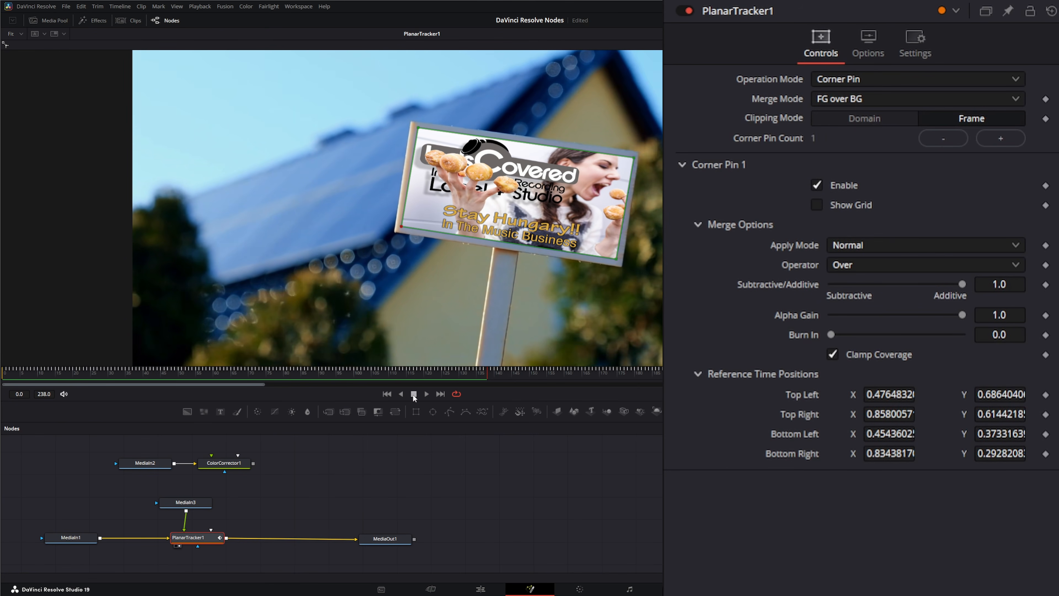
pyautogui.click(388, 394)
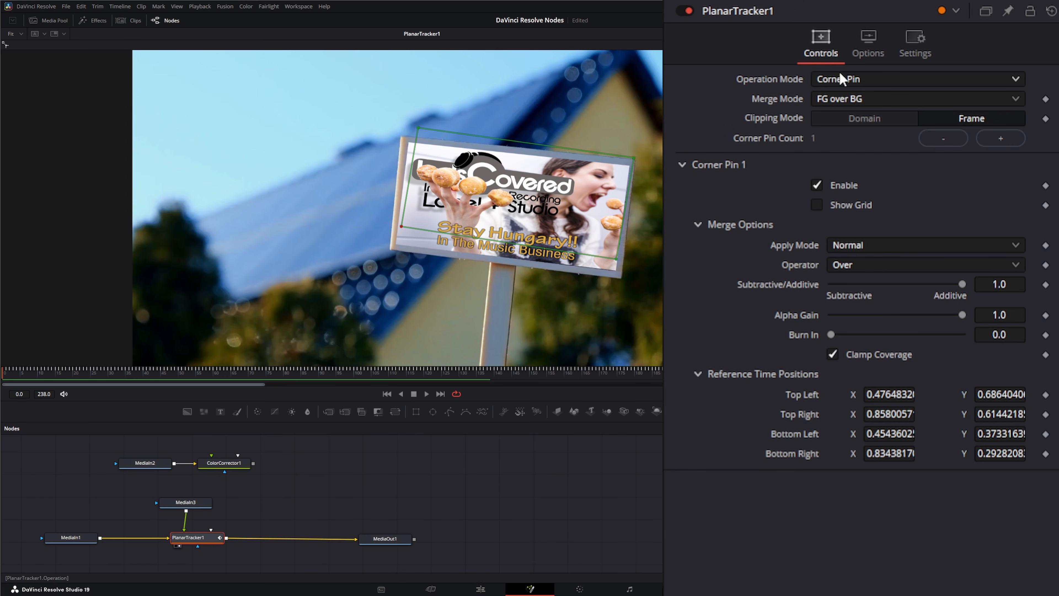
# Set PlanarTracker1's operation mode back to Track and delete the MediaIn3 node.
pyautogui.click(836, 83)
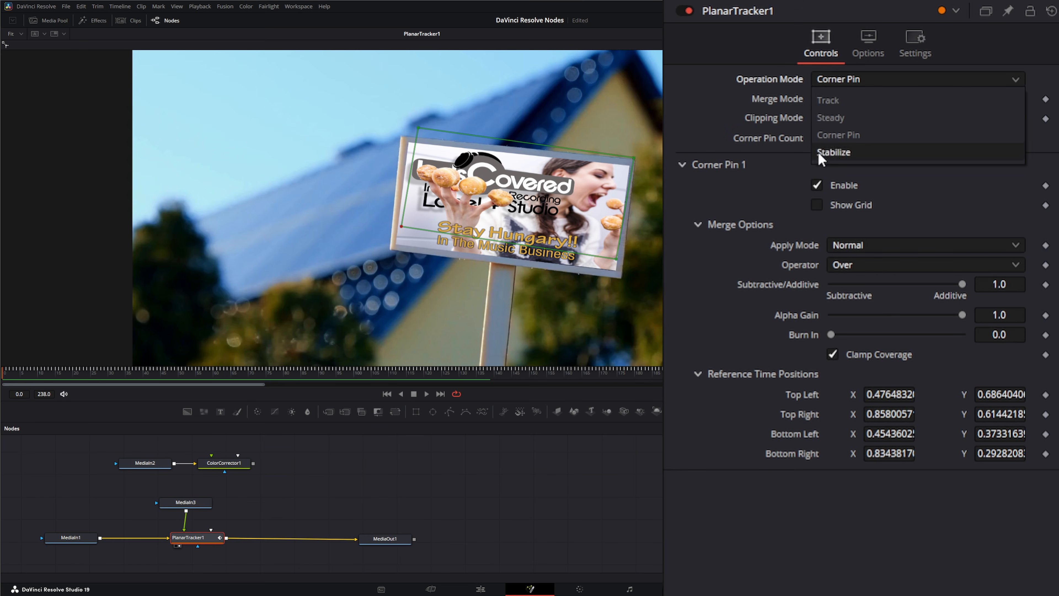
pyautogui.click(846, 100)
pyautogui.click(188, 502)
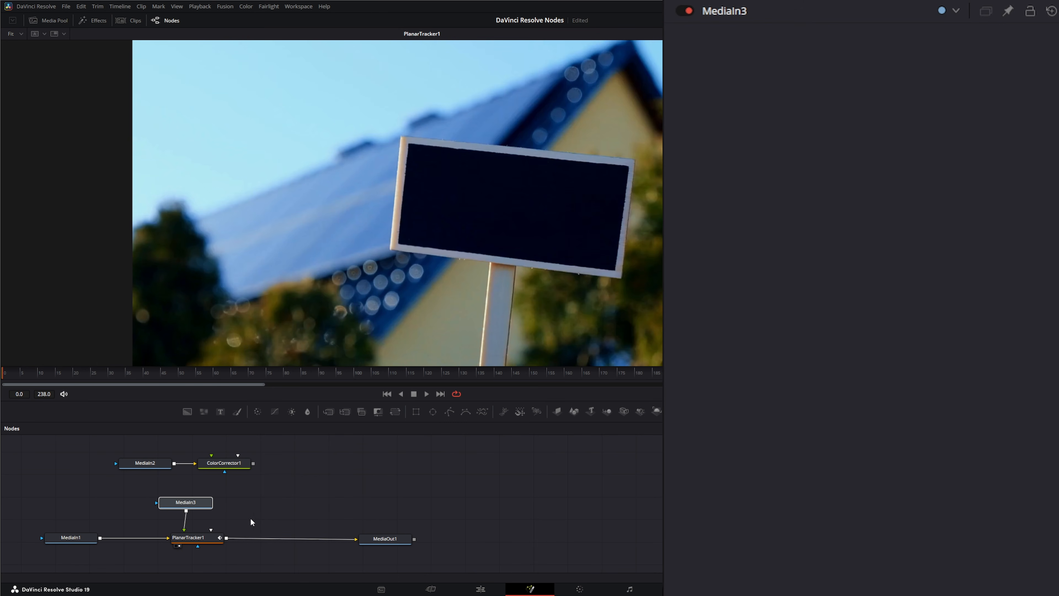
pyautogui.press('Delete')
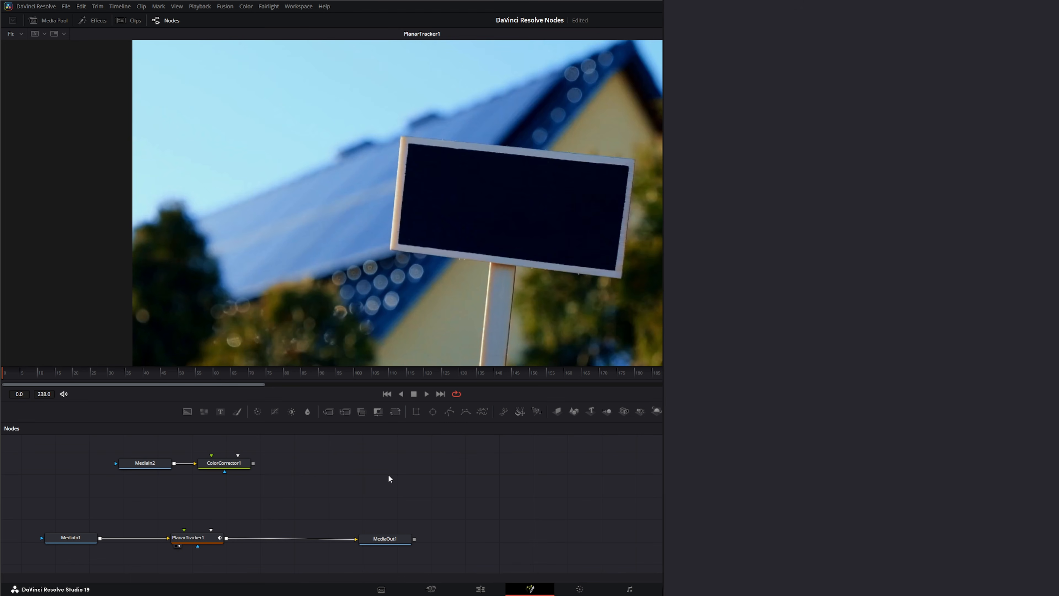
# Create a Planar Transform from PlanarTracker1 and insert a Merge node between PlanarTracker1 and MediaOut1.
pyautogui.click(190, 538)
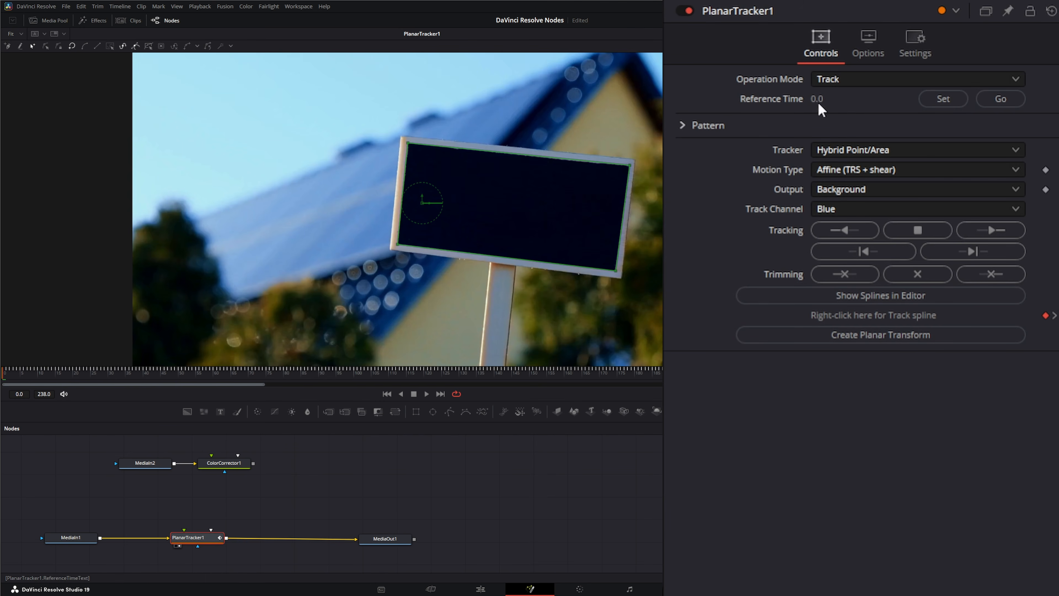
pyautogui.click(880, 332)
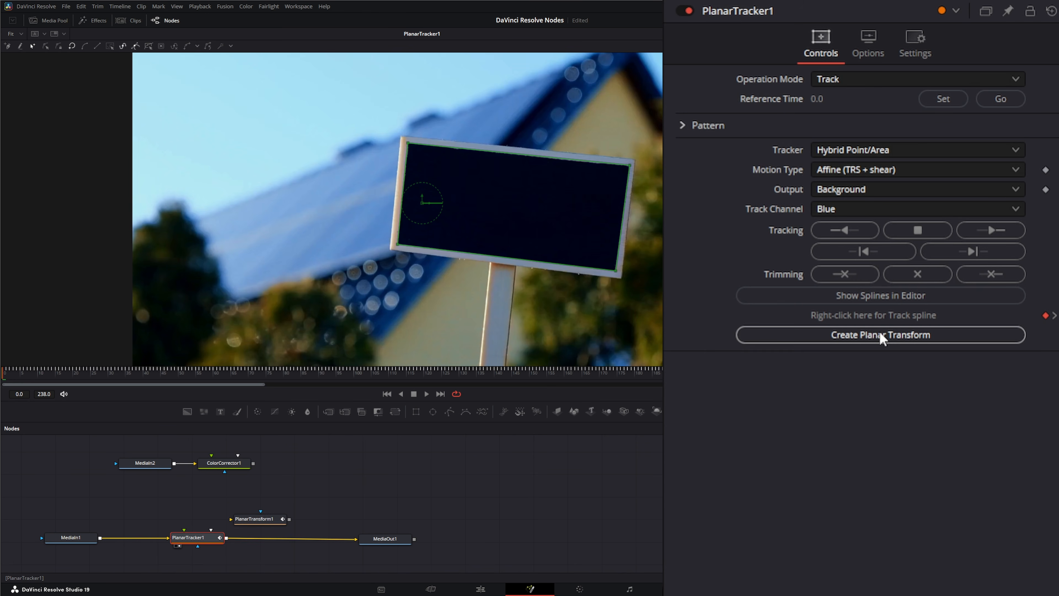
pyautogui.moveTo(255, 518); pyautogui.dragTo(476, 498)
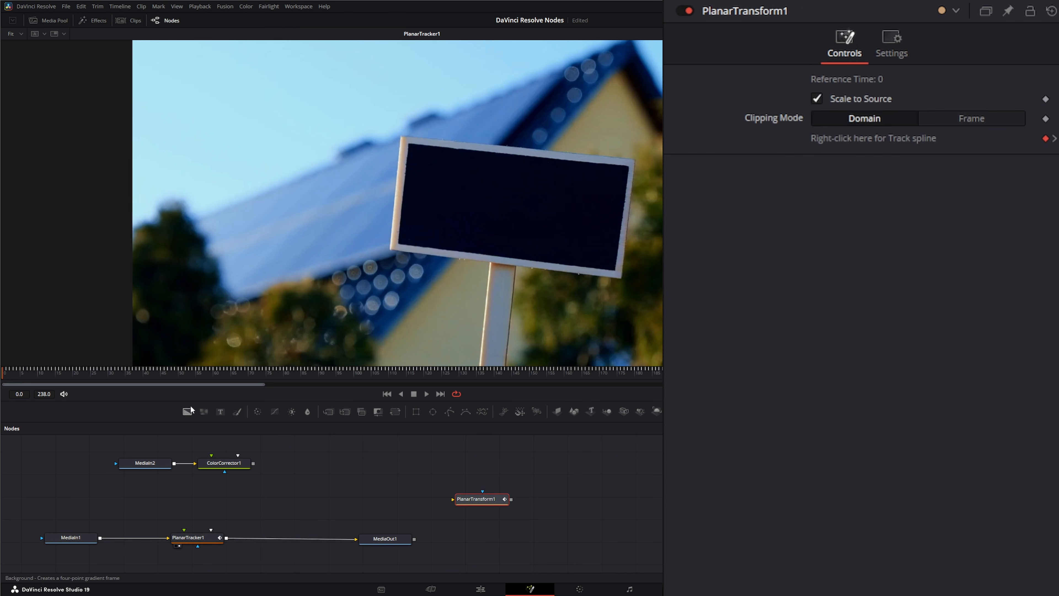
pyautogui.moveTo(326, 416); pyautogui.dragTo(287, 539)
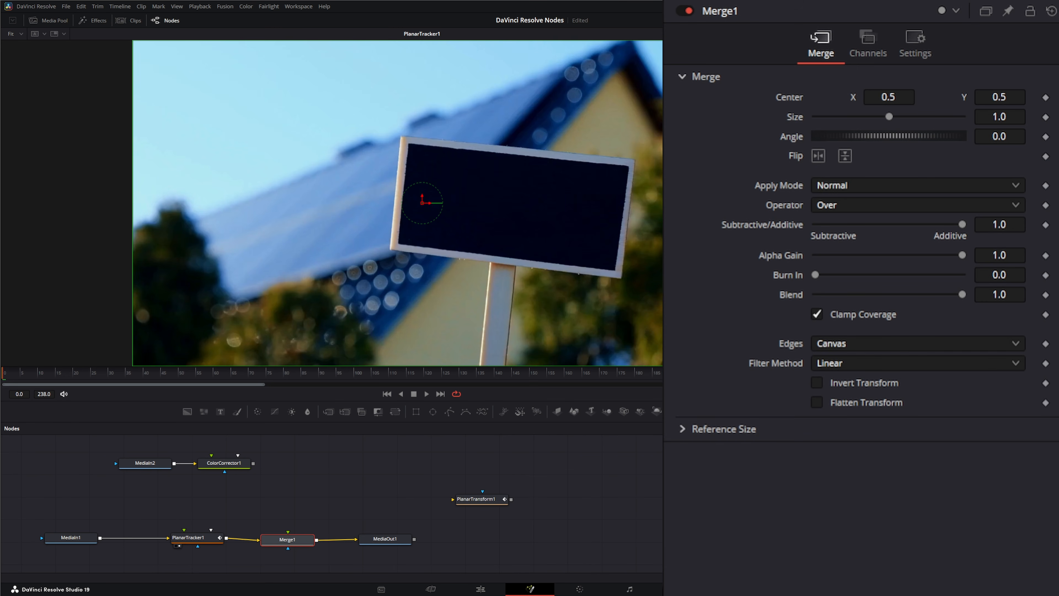
# Add the Ad01.jpg image above Merge1 and connect it through PlanarTransform1 into Merge1's foreground.
pyautogui.moveTo(405, 505); pyautogui.dragTo(296, 466)
pyautogui.moveTo(481, 500); pyautogui.dragTo(303, 504)
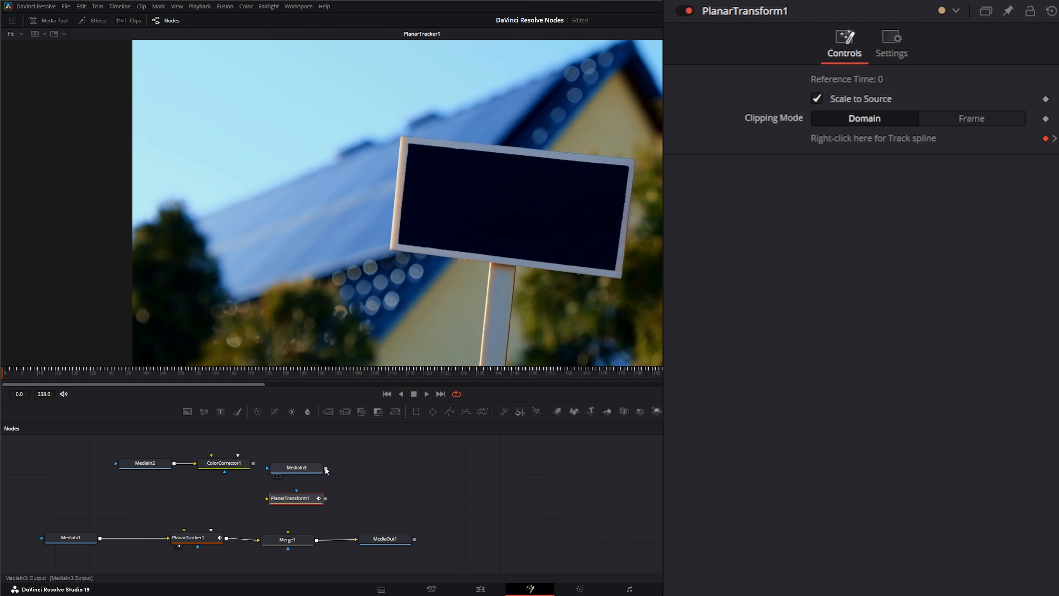
pyautogui.moveTo(325, 467); pyautogui.dragTo(288, 535)
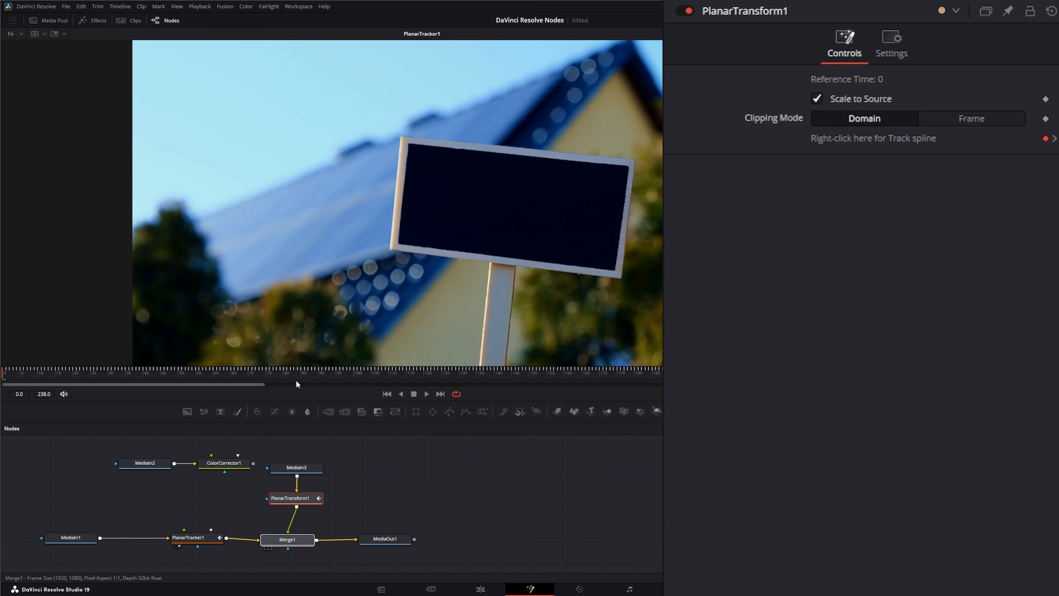
# View Merge1 and preview how the ad image moves with the tracked sign during playback.
pyautogui.click(269, 548)
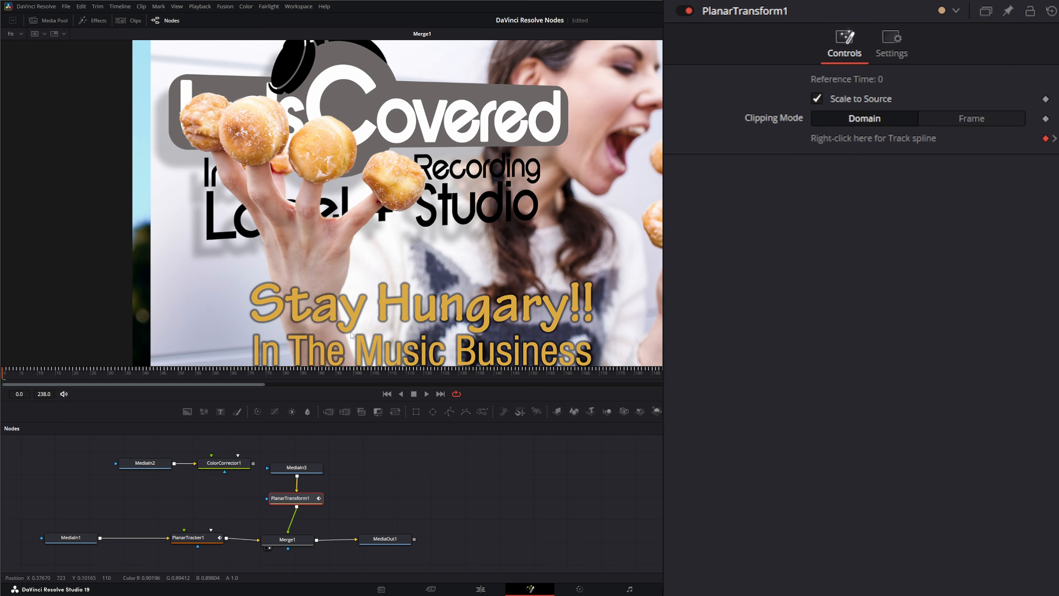
pyautogui.scroll(-2, 355, 333)
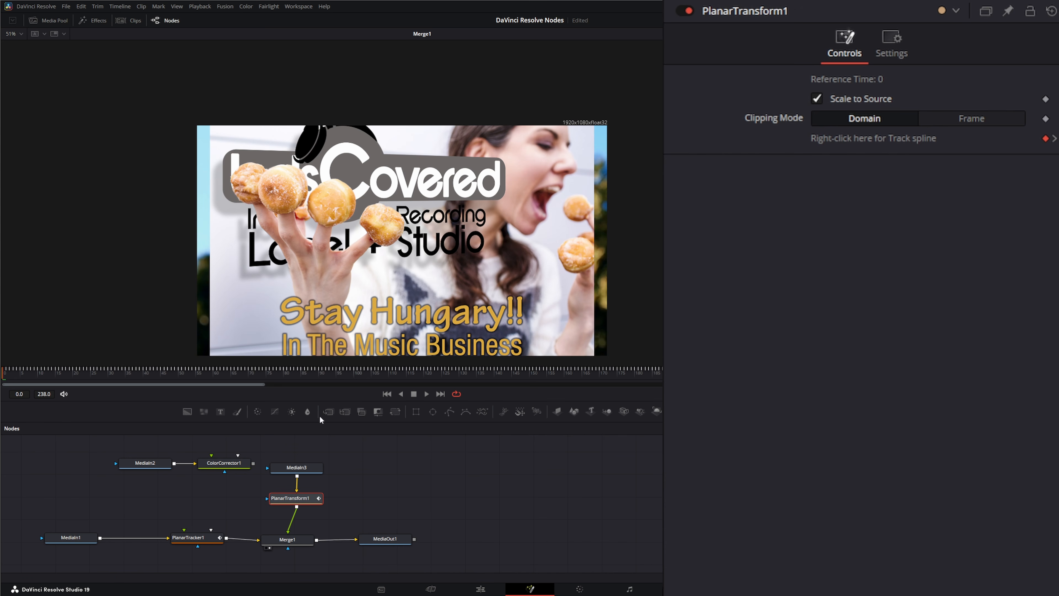
pyautogui.click(426, 393)
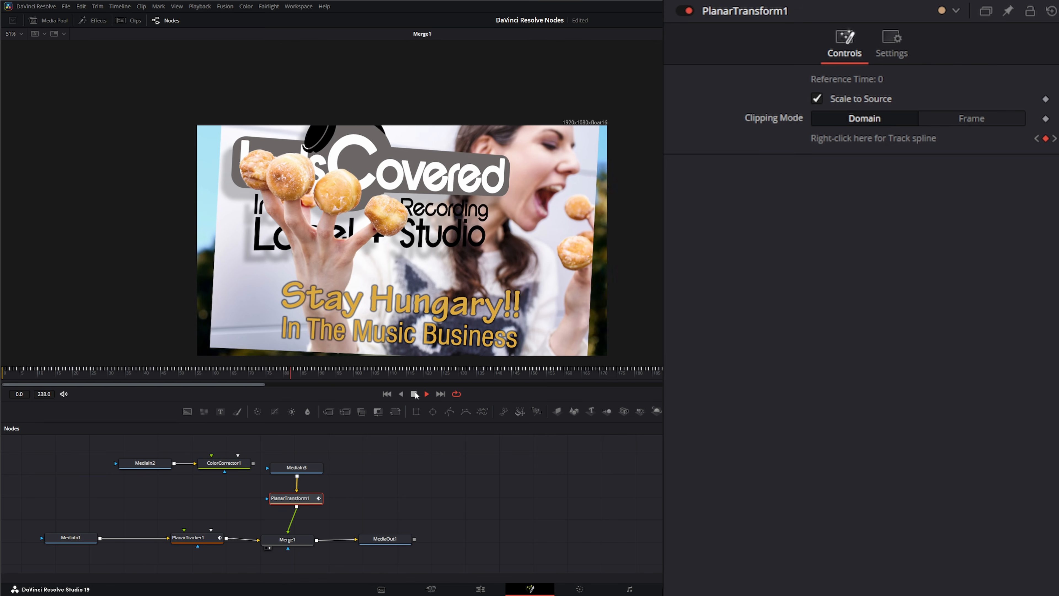
pyautogui.click(414, 394)
# Insert a Corner Positioner node between MediaIn3 and PlanarTransform1.
pyautogui.moveTo(306, 470); pyautogui.dragTo(308, 452)
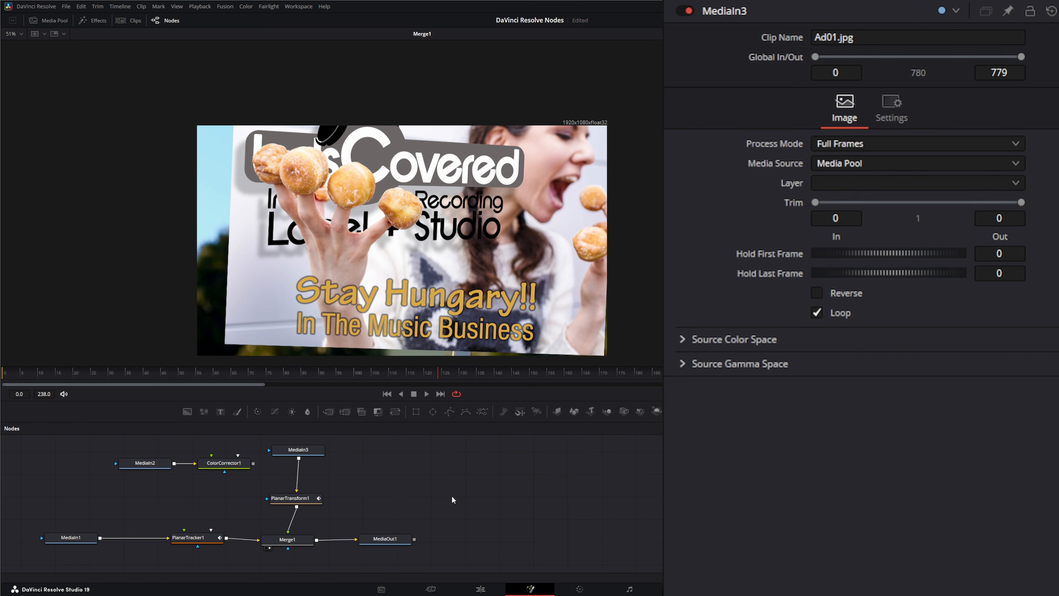
pyautogui.hotkey('shift', 'space')
pyautogui.write('pla')
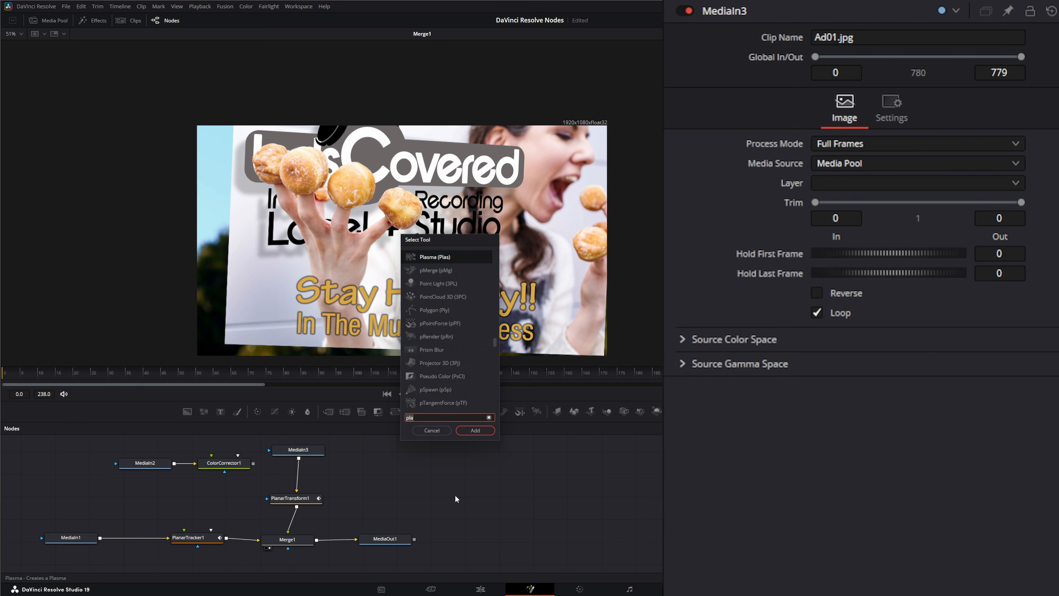
pyautogui.press('BackSpace')
pyautogui.press('BackSpace')
pyautogui.press('BackSpace')
pyautogui.write('corn')
pyautogui.press('Return')
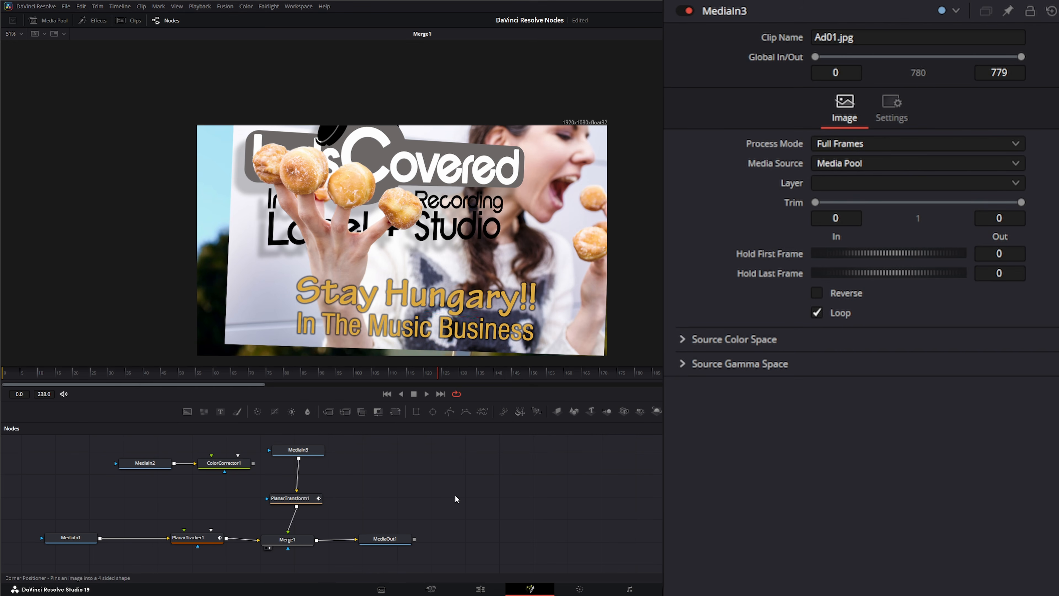
pyautogui.moveTo(455, 497); pyautogui.dragTo(298, 481)
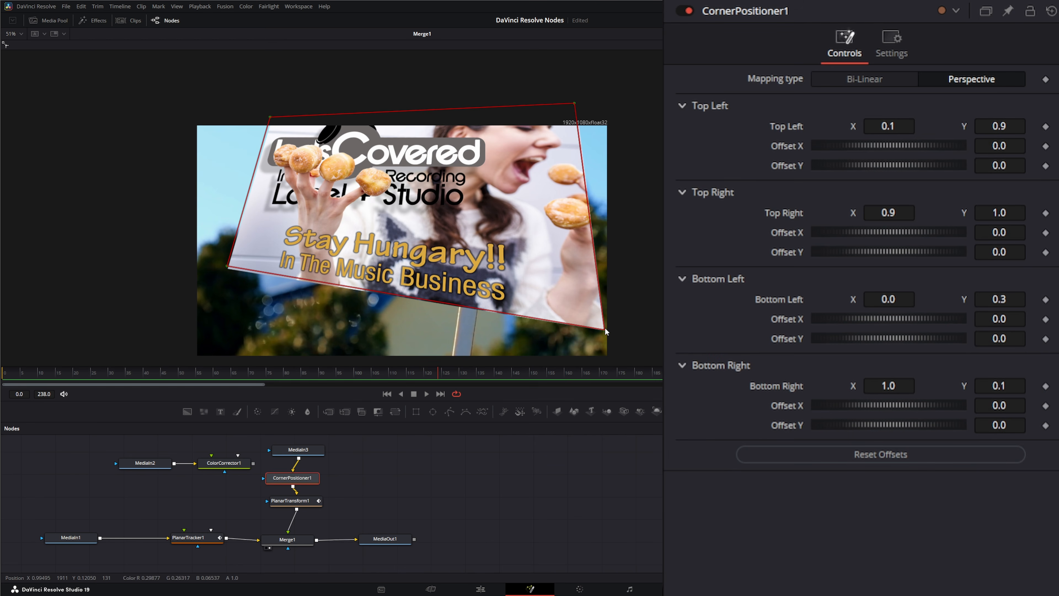
# Fit CornerPositioner1's four corners to the sign's dark panel at about (0.48, 0.66), (0.88, 0.59), (0.45, 0.38) and (0.86, 0.31).
pyautogui.moveTo(604, 329); pyautogui.dragTo(553, 277)
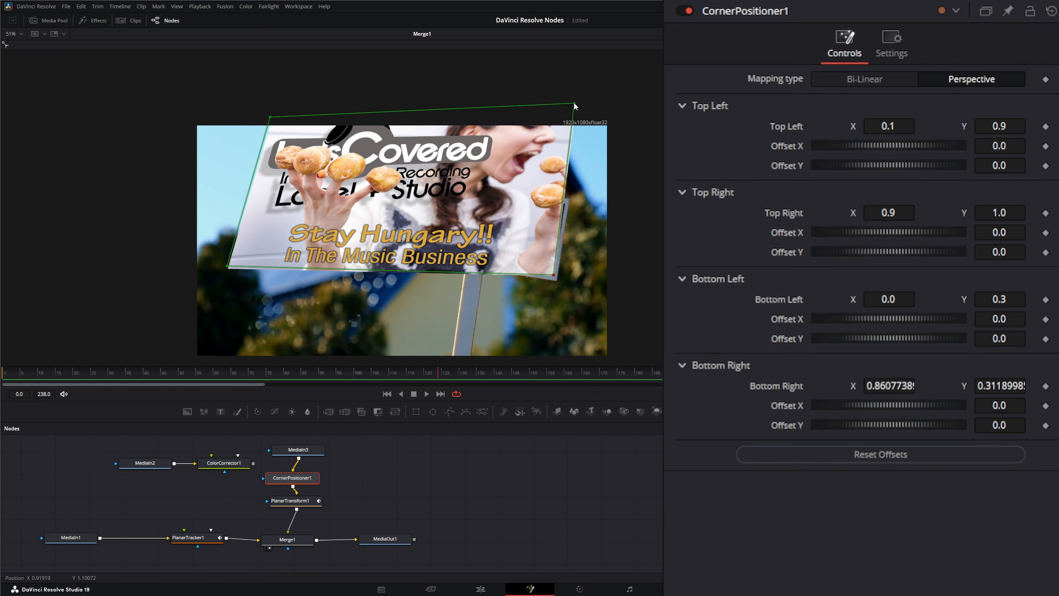
pyautogui.moveTo(574, 103); pyautogui.dragTo(565, 206)
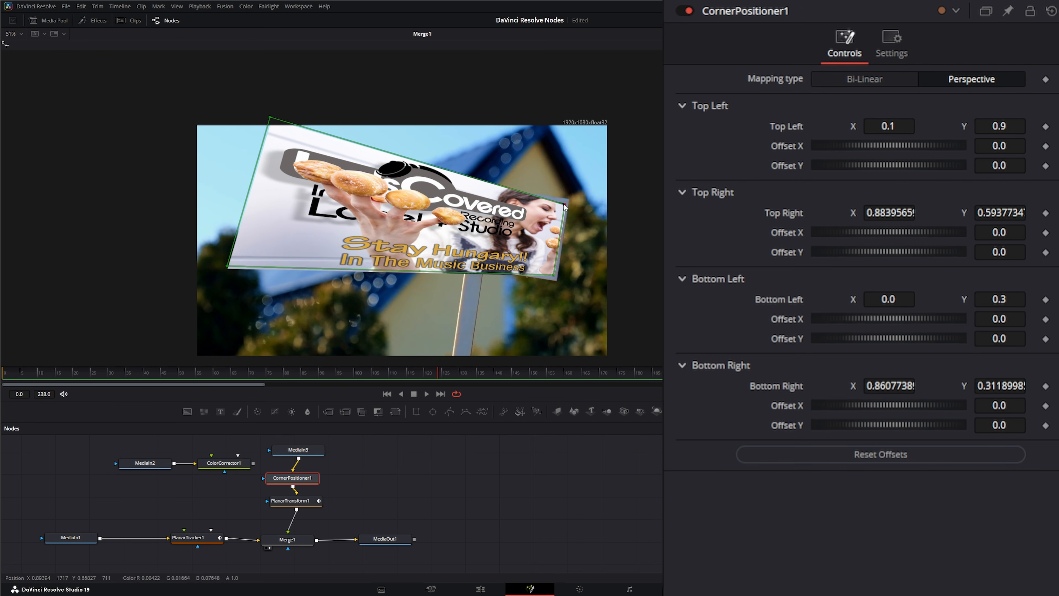
pyautogui.moveTo(269, 118); pyautogui.dragTo(411, 184)
pyautogui.moveTo(226, 265); pyautogui.dragTo(398, 252)
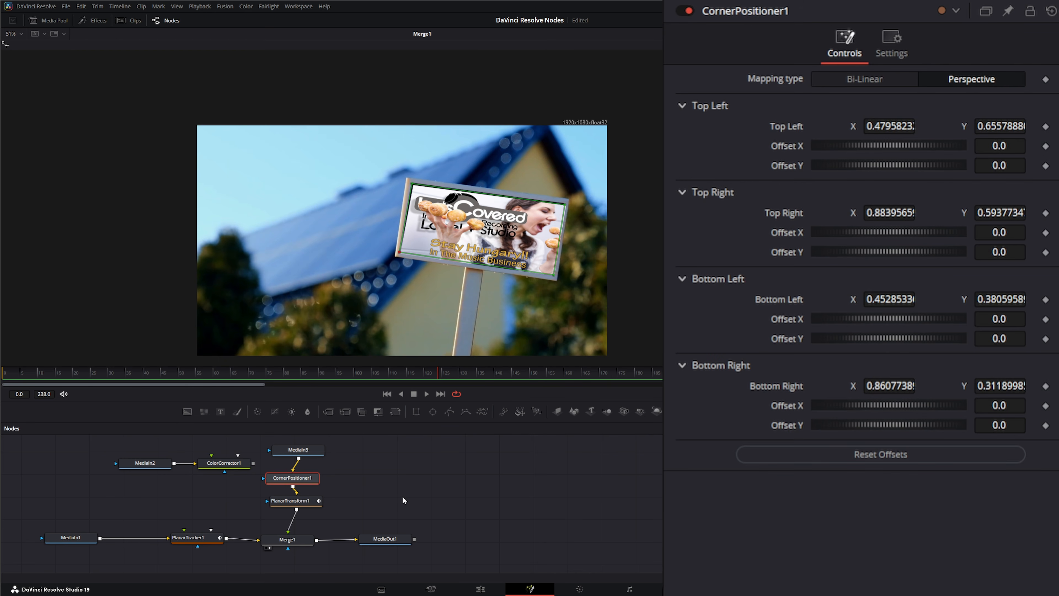
# Select MediaOut1 to hide the corner outline and preview the pinned ad image in playback.
pyautogui.click(385, 538)
pyautogui.click(426, 394)
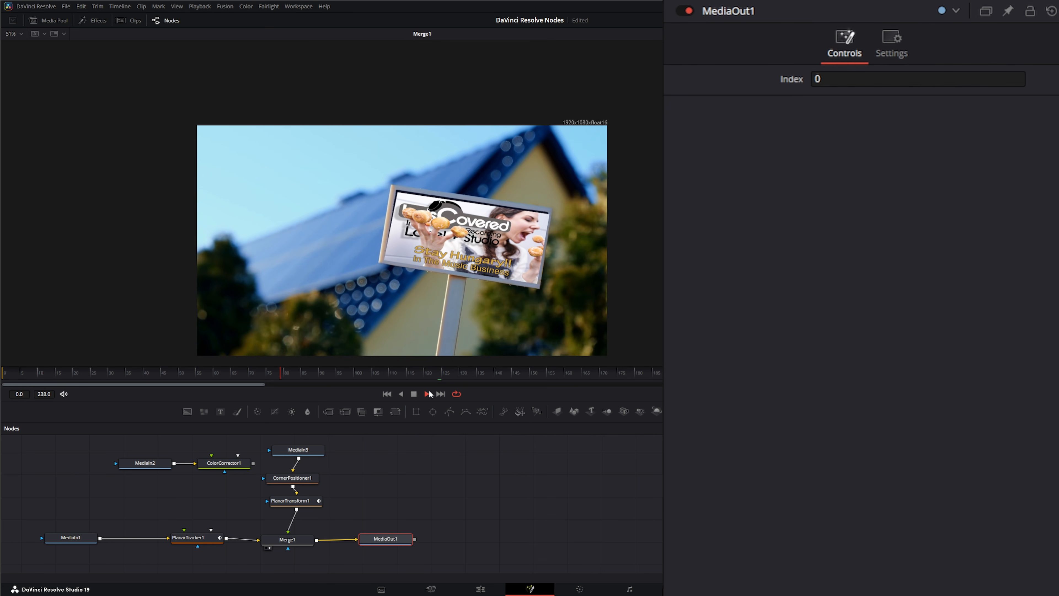
pyautogui.click(414, 395)
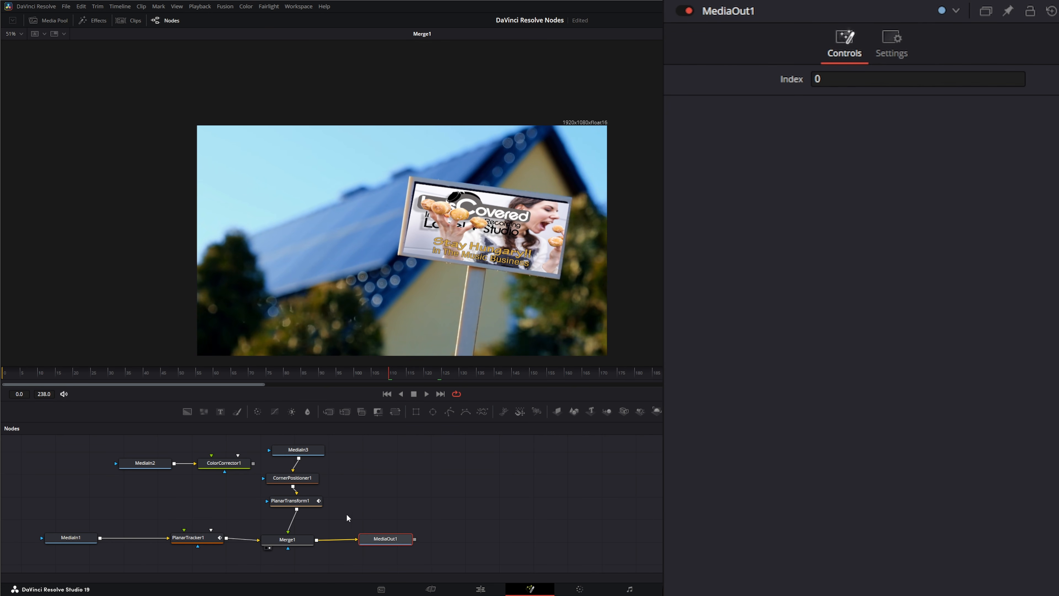
# Delete the MediaIn3, CornerPositioner1 and PlanarTransform1 nodes together.
pyautogui.moveTo(347, 518); pyautogui.dragTo(289, 452)
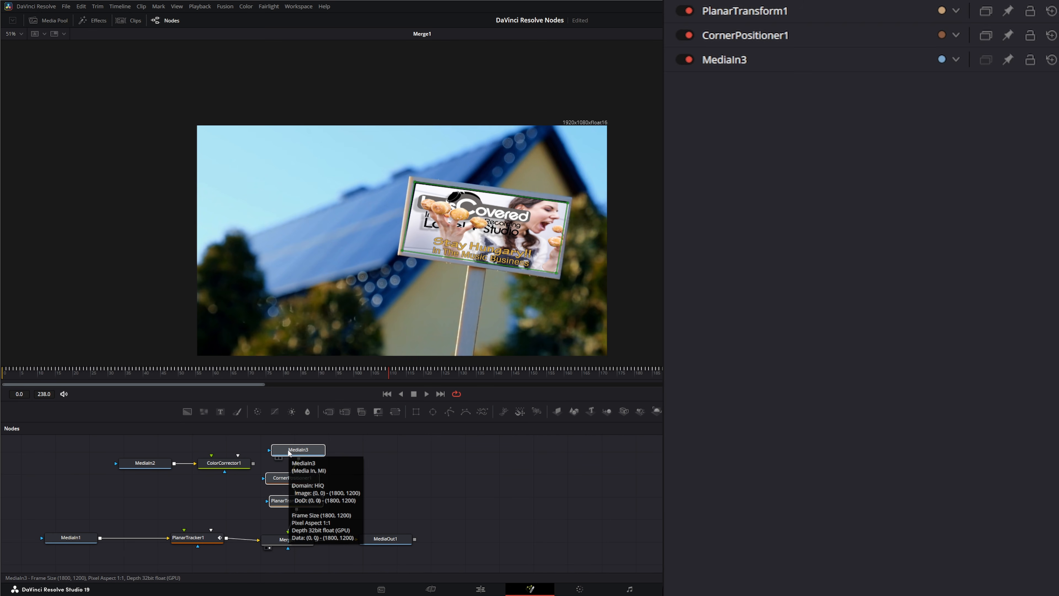
pyautogui.press('Delete')
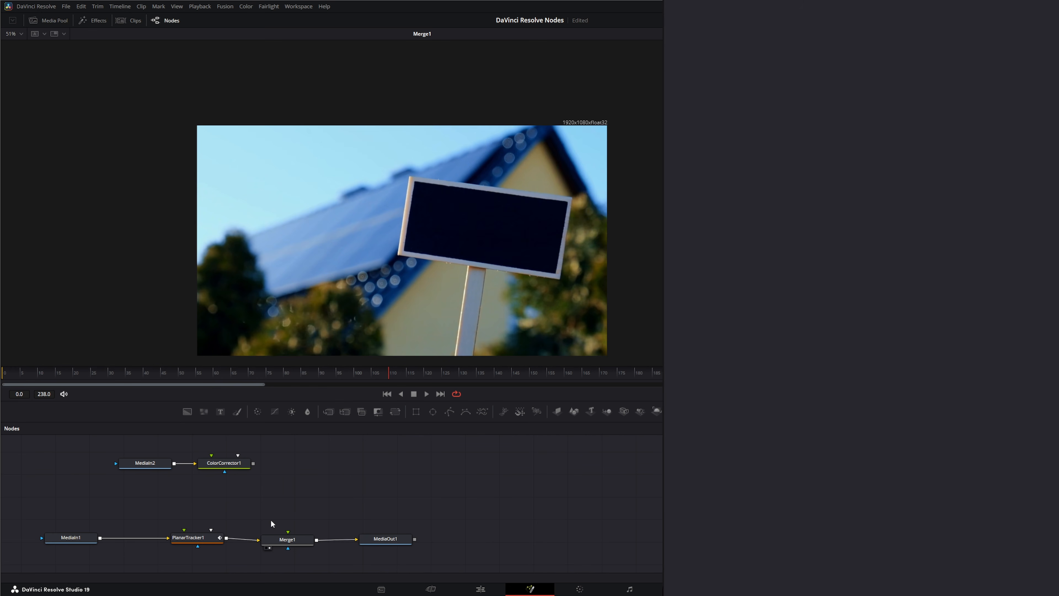
pyautogui.click(197, 535)
pyautogui.click(840, 80)
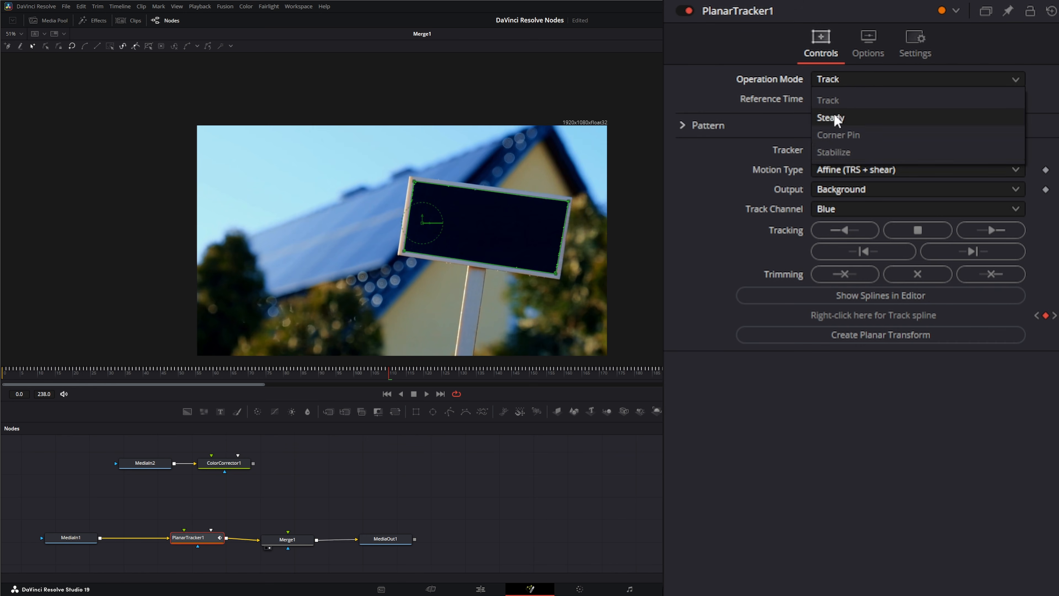
pyautogui.click(413, 502)
# Show the ColorCorrector1 output in the viewer and inspect the shot of the woman against the wall.
pyautogui.moveTo(348, 482); pyautogui.dragTo(489, 507)
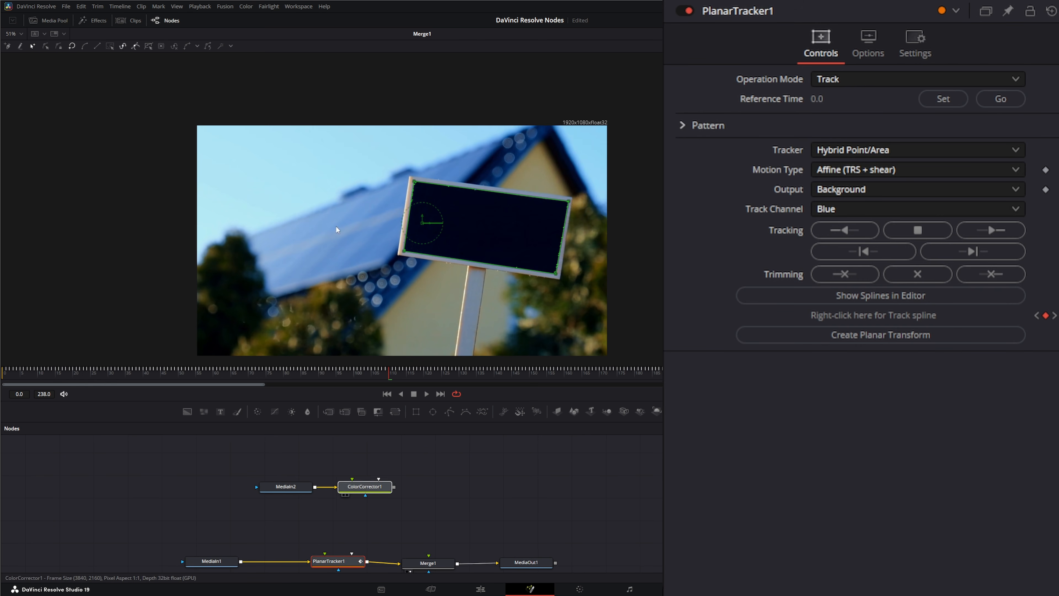
pyautogui.click(345, 495)
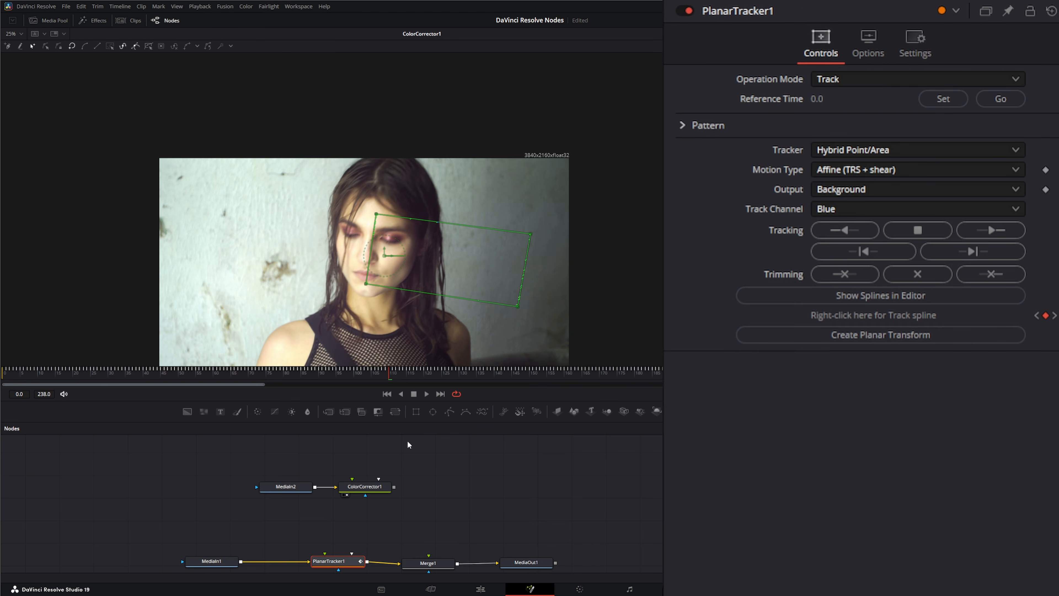
pyautogui.click(363, 488)
pyautogui.scroll(-2, 390, 250)
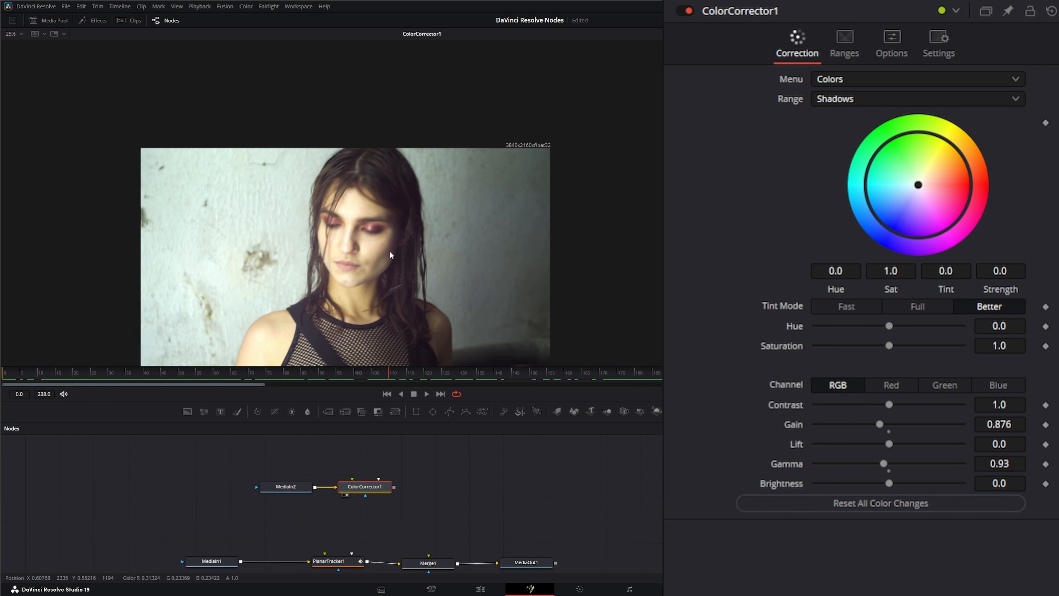
pyautogui.scroll(2, 113, 191)
pyautogui.scroll(-2, 169, 214)
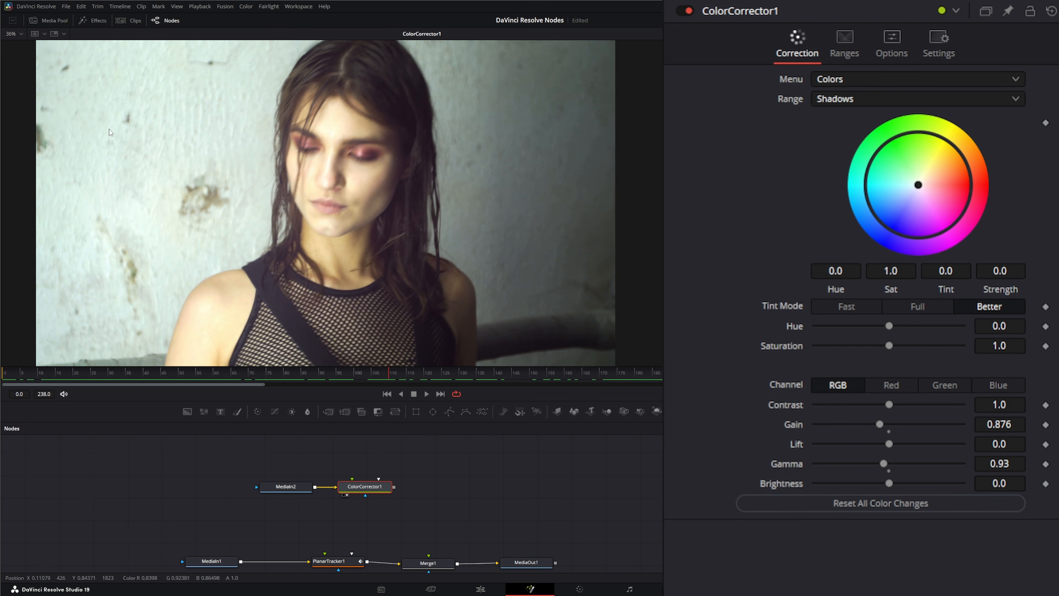
# Add a Planar Tracker node after ColorCorrector1 and display its output in the viewer.
pyautogui.moveTo(362, 489); pyautogui.dragTo(363, 489)
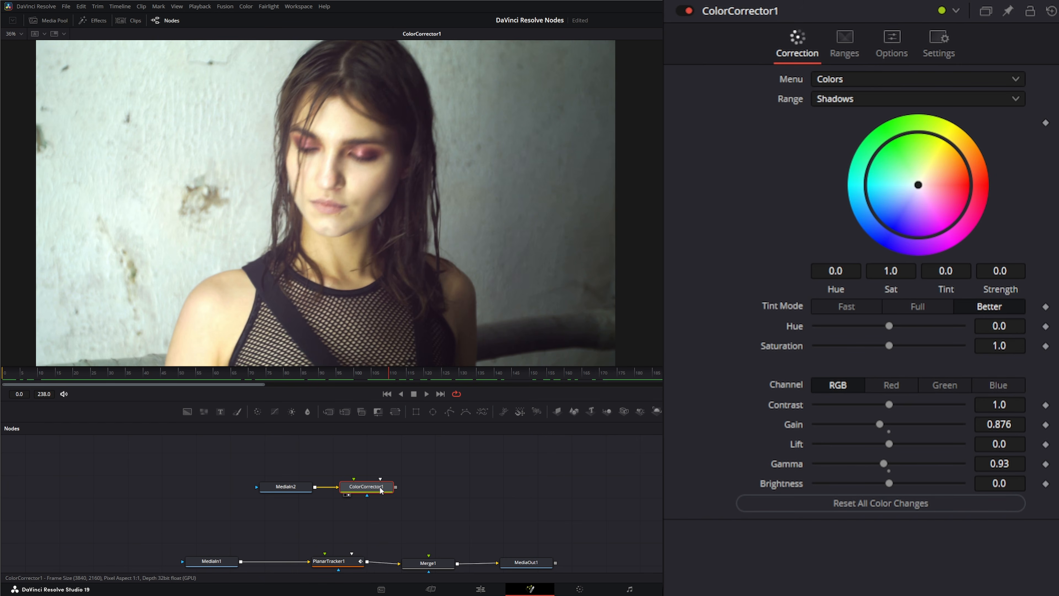
pyautogui.hotkey('shift', 'space')
pyautogui.write('plan')
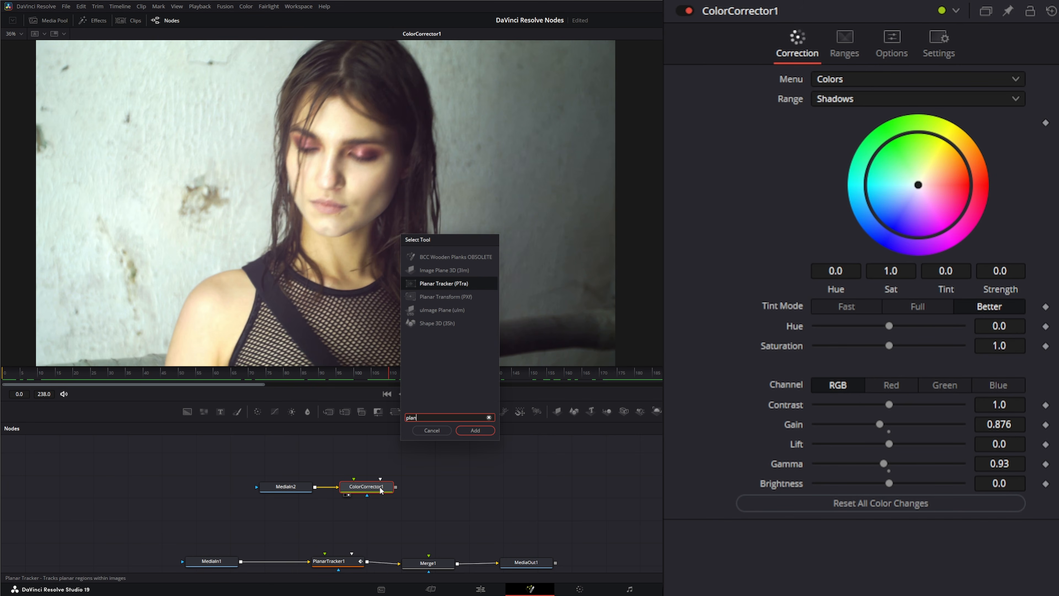
pyautogui.press('Return')
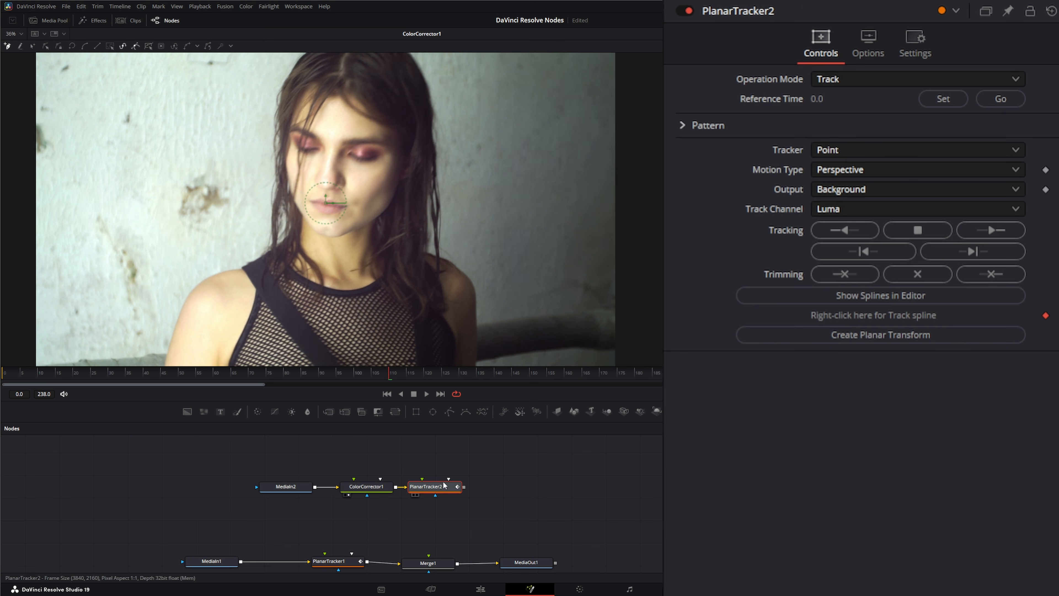
pyautogui.press('1')
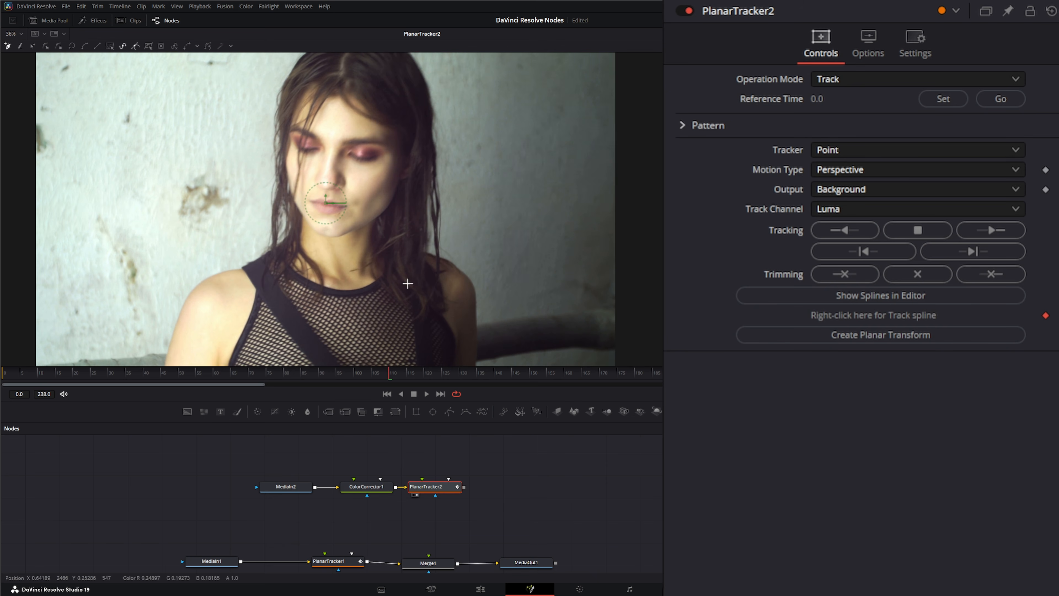
# Set the new tracker's reference time at the first frame, using the Hybrid Point/Area tracker and Translation, Rotation motion type.
pyautogui.click(386, 394)
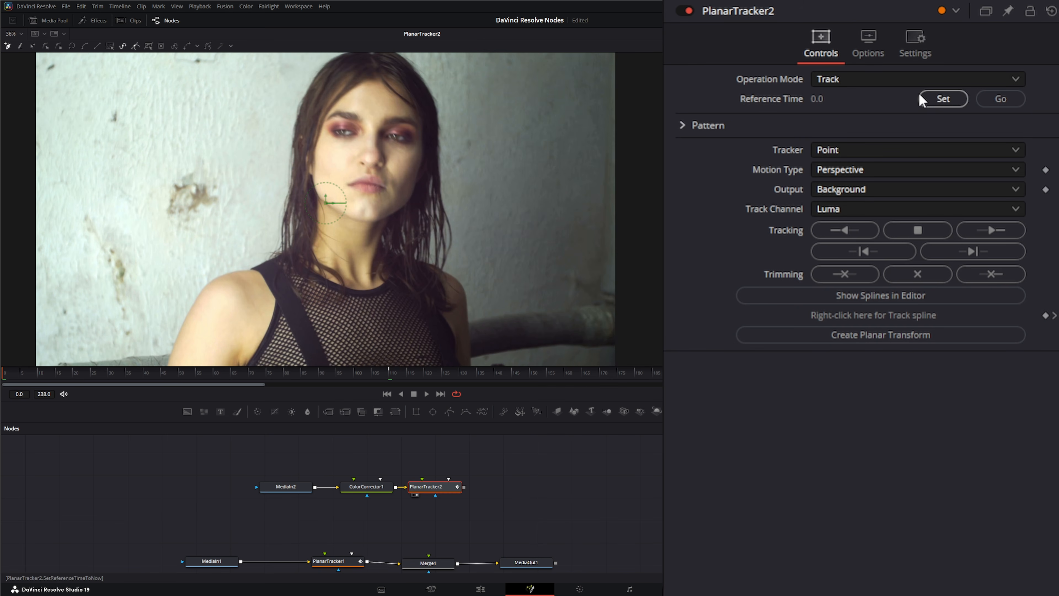
pyautogui.click(943, 99)
pyautogui.click(825, 150)
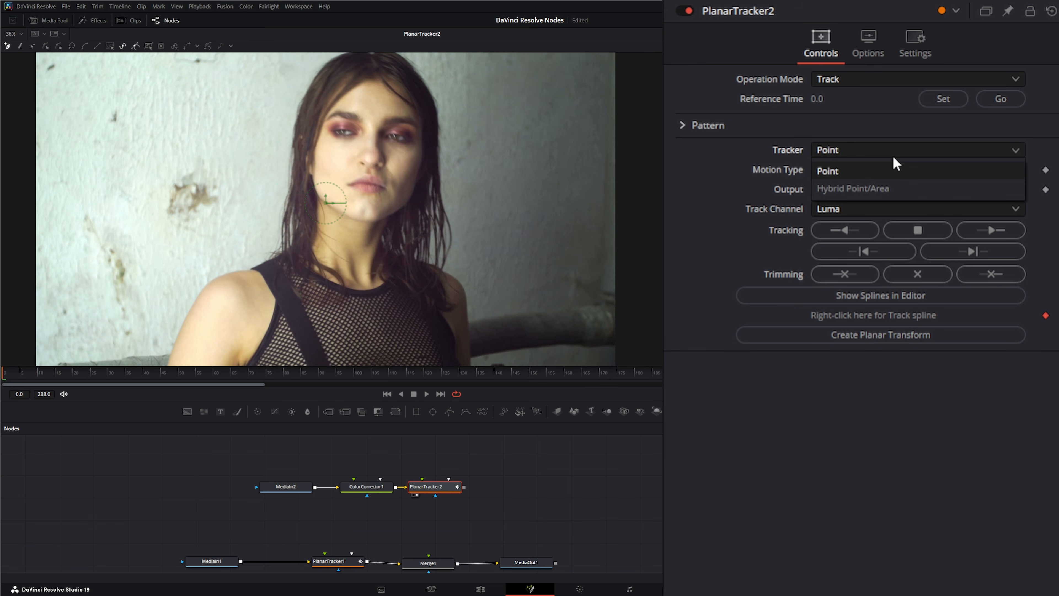
pyautogui.click(861, 189)
pyautogui.click(840, 170)
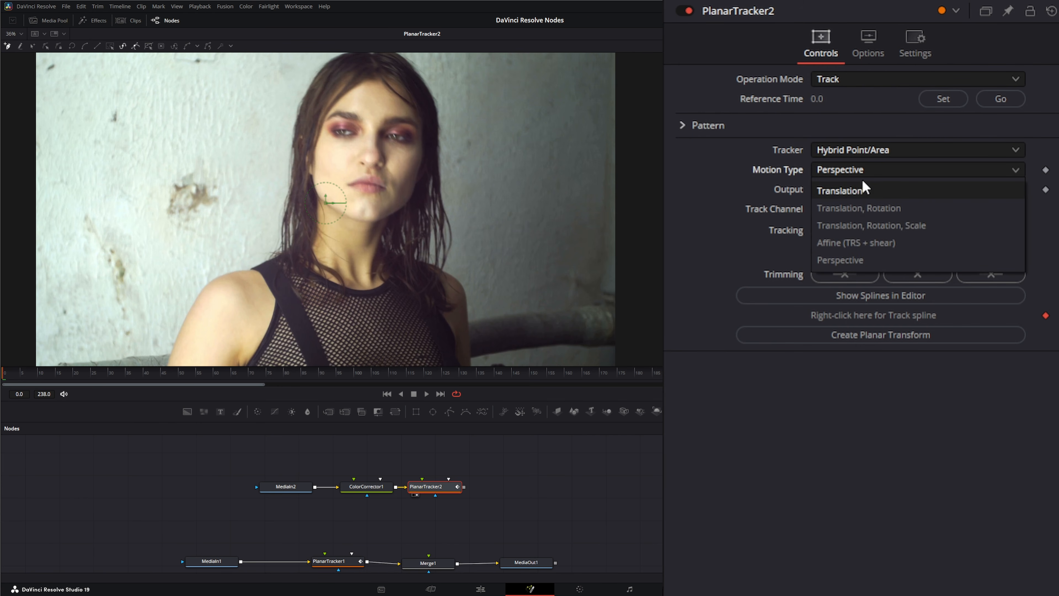
pyautogui.click(897, 212)
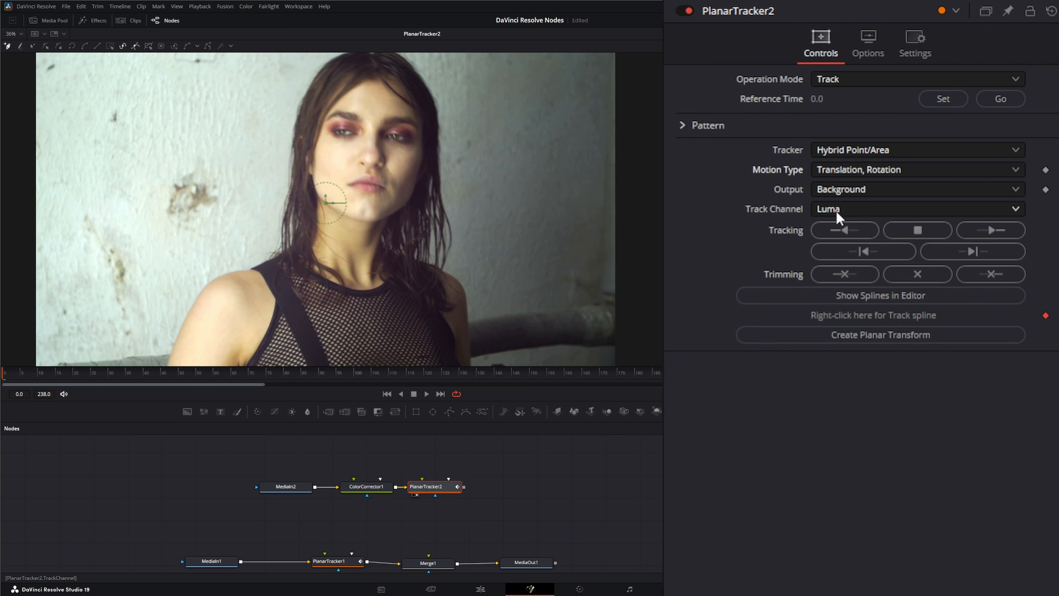
# Choose the Green track channel and preview it with the output set to Background - preprocessed.
pyautogui.click(836, 209)
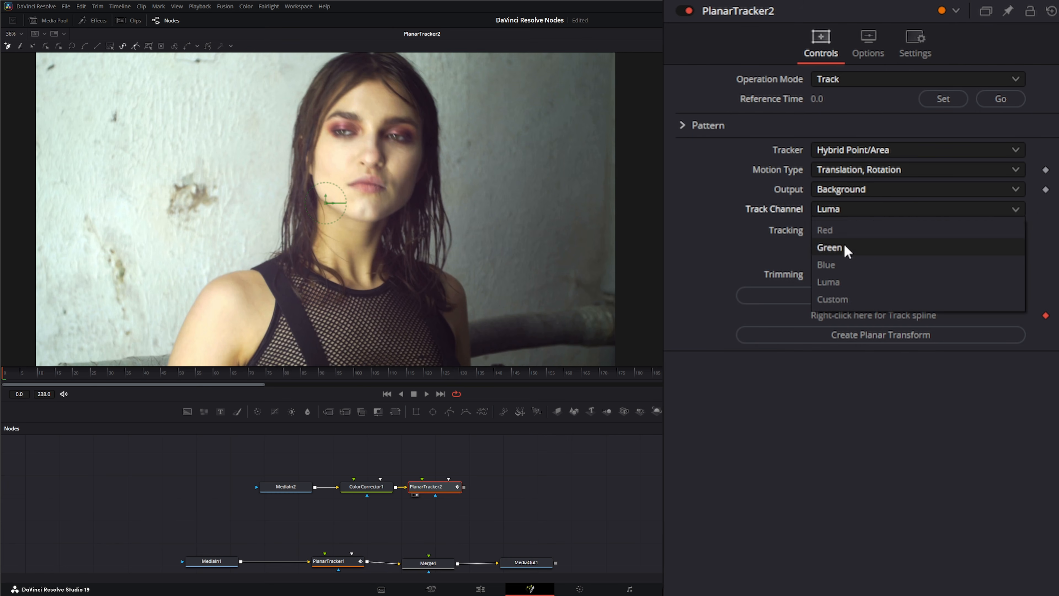
pyautogui.click(843, 245)
pyautogui.click(838, 192)
pyautogui.click(857, 229)
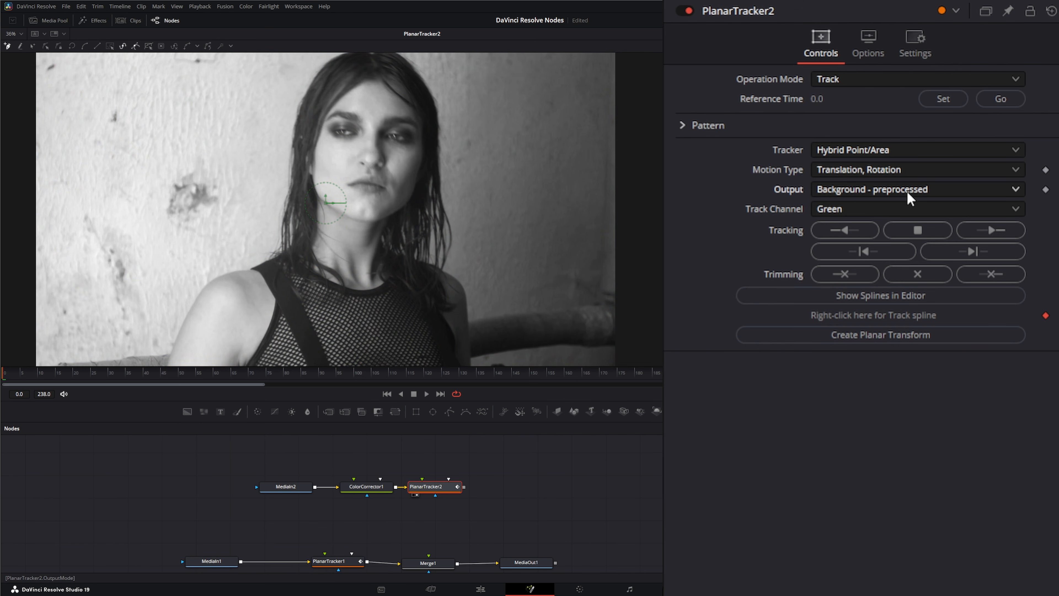
# Compare the Blue, Luma and Custom track channels, keep Blue, and return the output to Background.
pyautogui.click(833, 208)
pyautogui.click(847, 265)
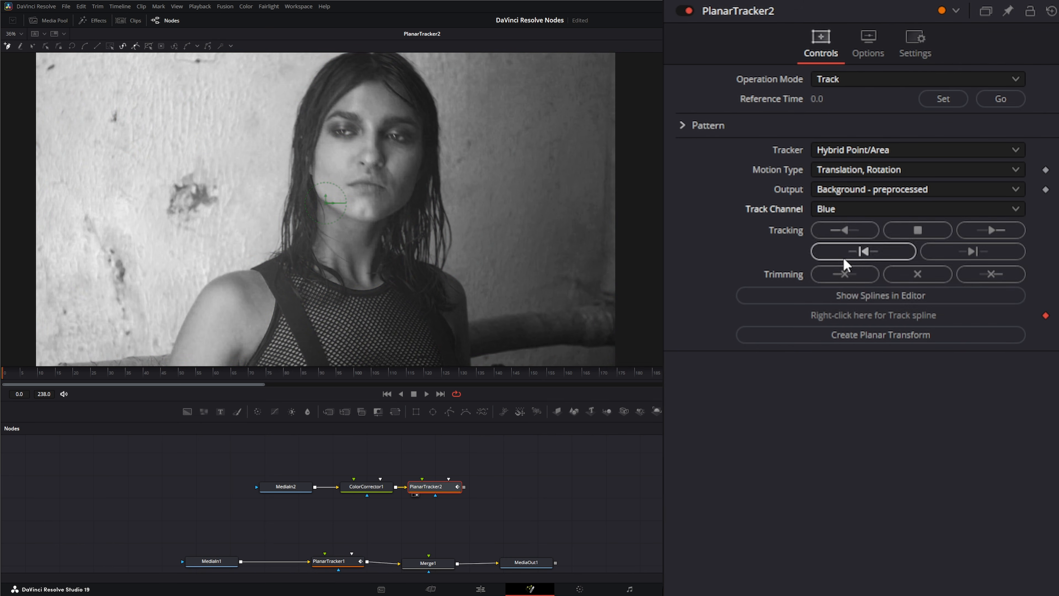
pyautogui.click(834, 207)
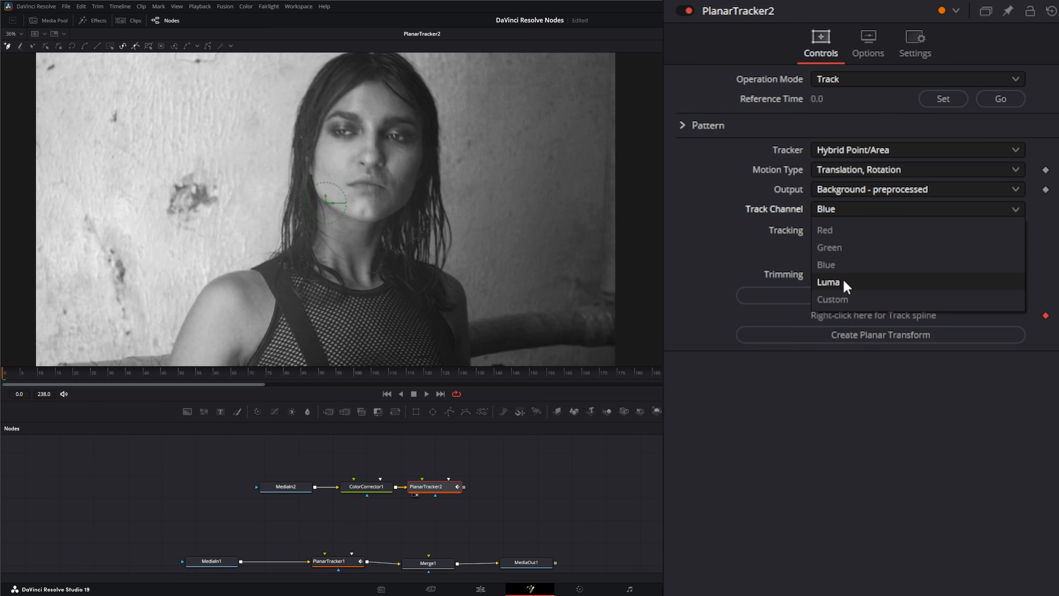
pyautogui.click(843, 280)
pyautogui.click(838, 208)
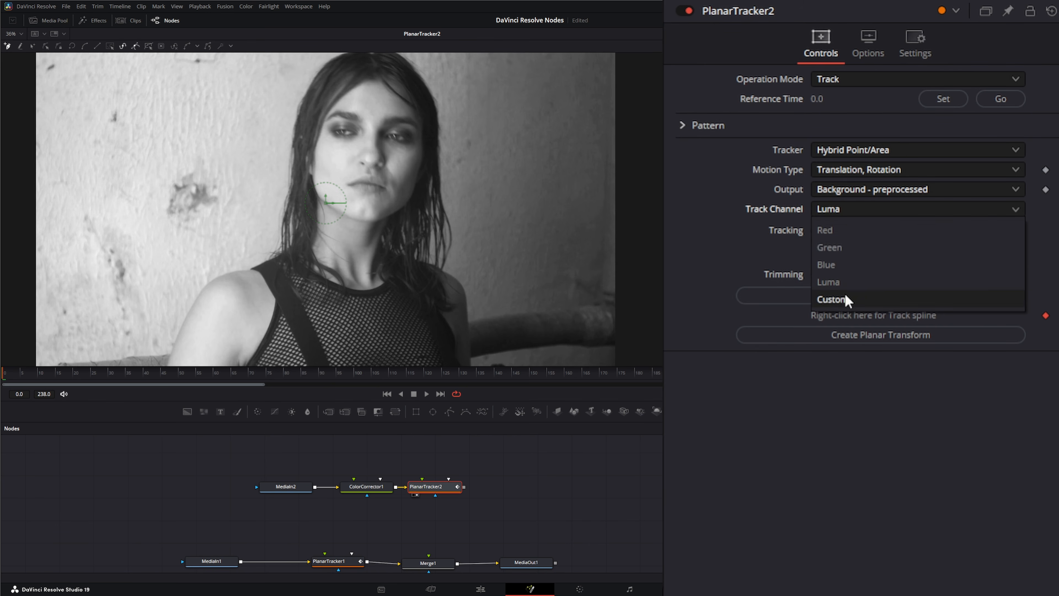
pyautogui.click(846, 298)
pyautogui.click(843, 209)
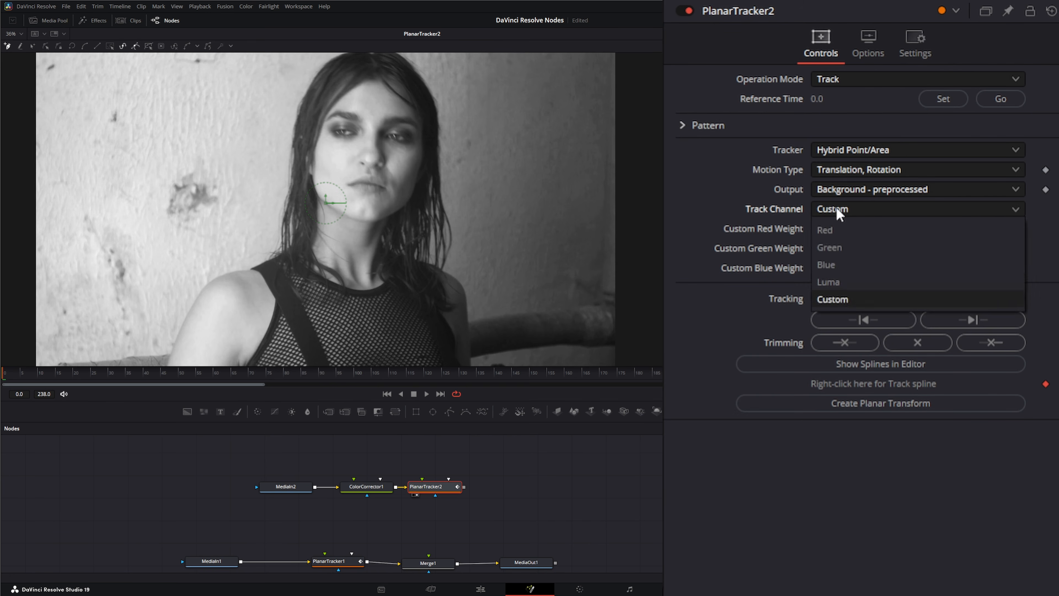
pyautogui.click(844, 265)
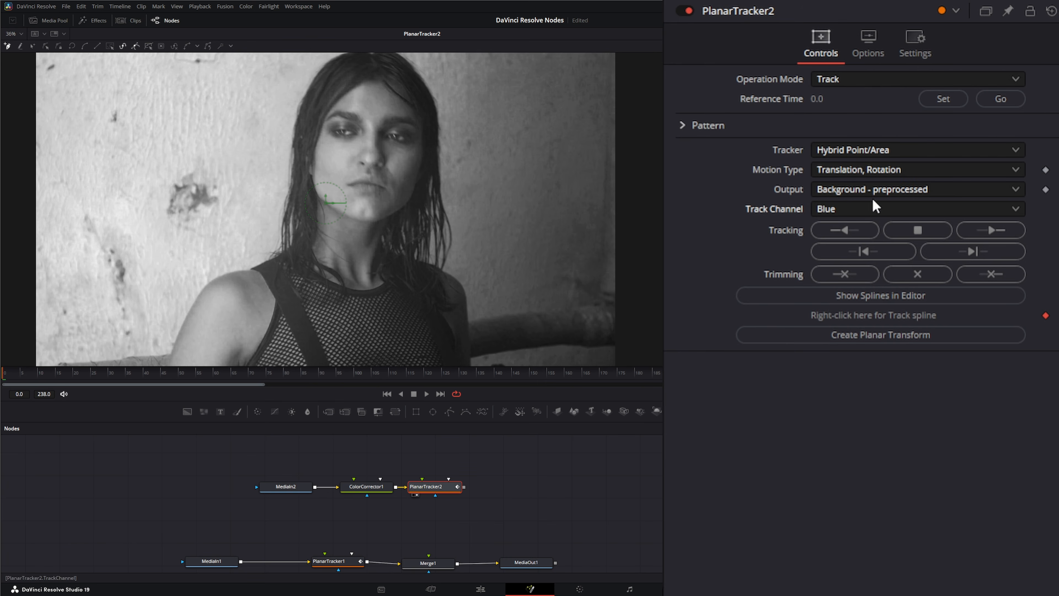
pyautogui.click(869, 189)
pyautogui.click(846, 209)
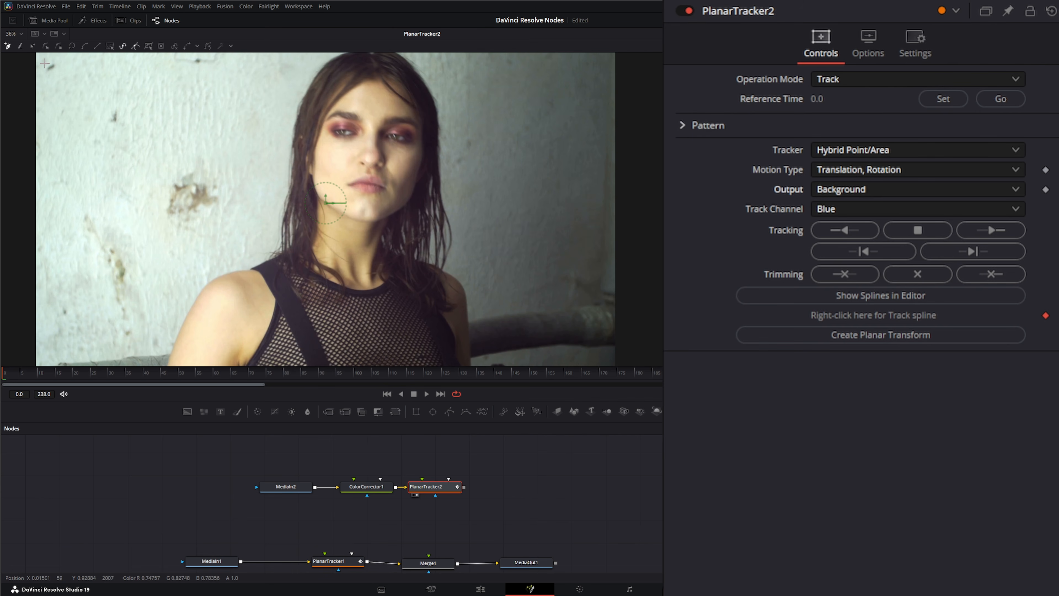
# Outline the wall area beside the woman with a closed tracking shape, track it forward, and return to the first frame.
pyautogui.moveTo(45, 63); pyautogui.dragTo(102, 62)
pyautogui.click(49, 334)
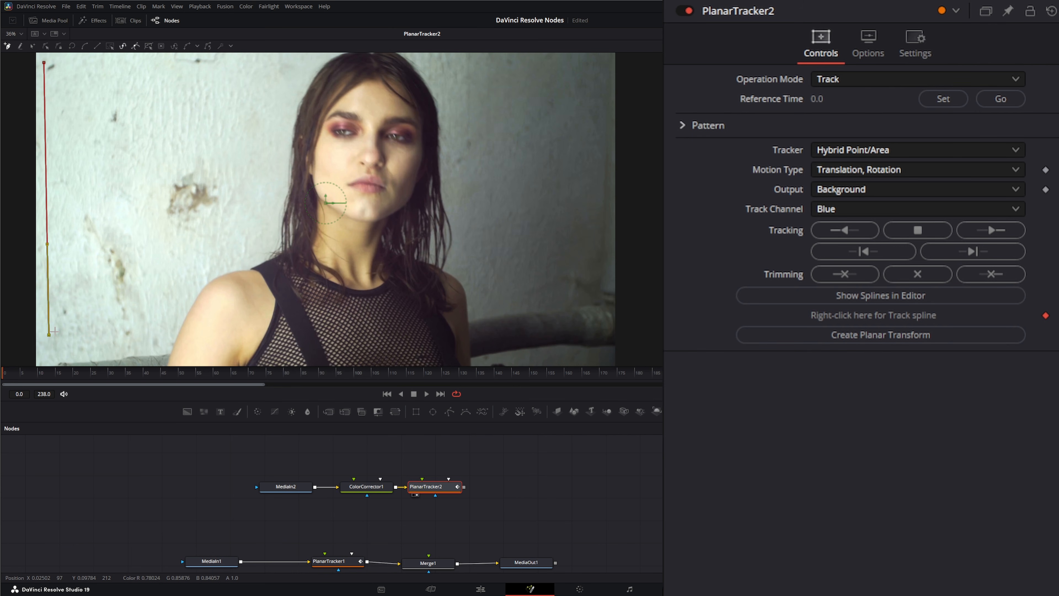
pyautogui.click(126, 293)
pyautogui.click(94, 191)
pyautogui.click(121, 143)
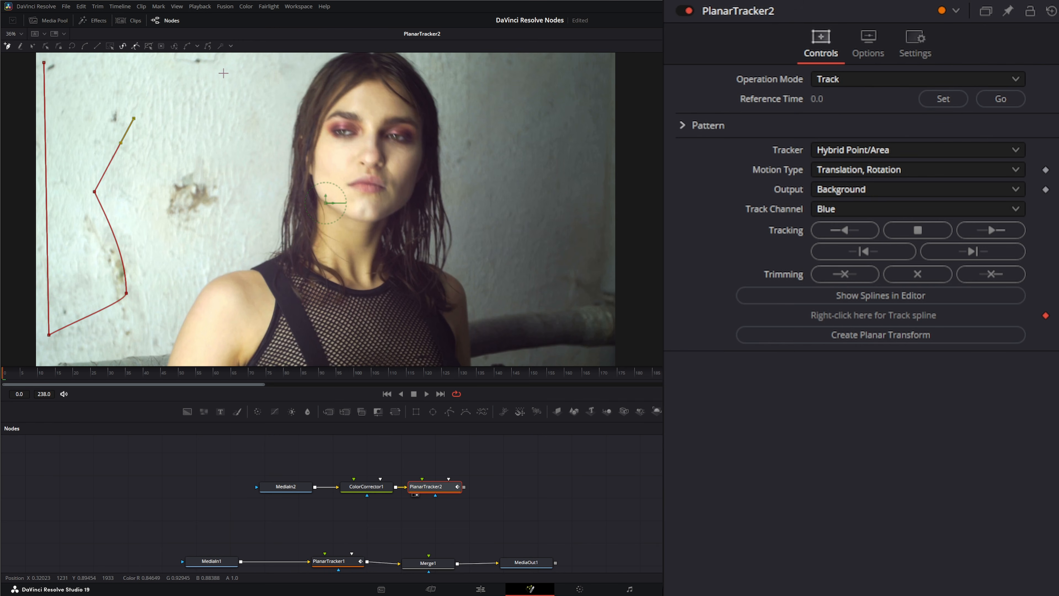
pyautogui.click(202, 80)
pyautogui.click(237, 62)
pyautogui.click(182, 55)
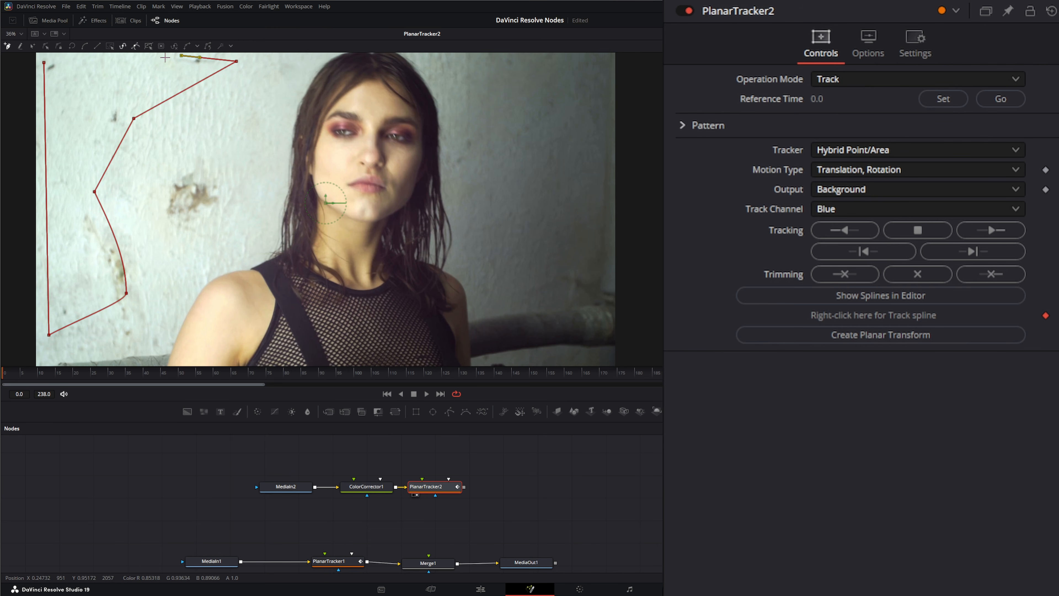
pyautogui.click(44, 63)
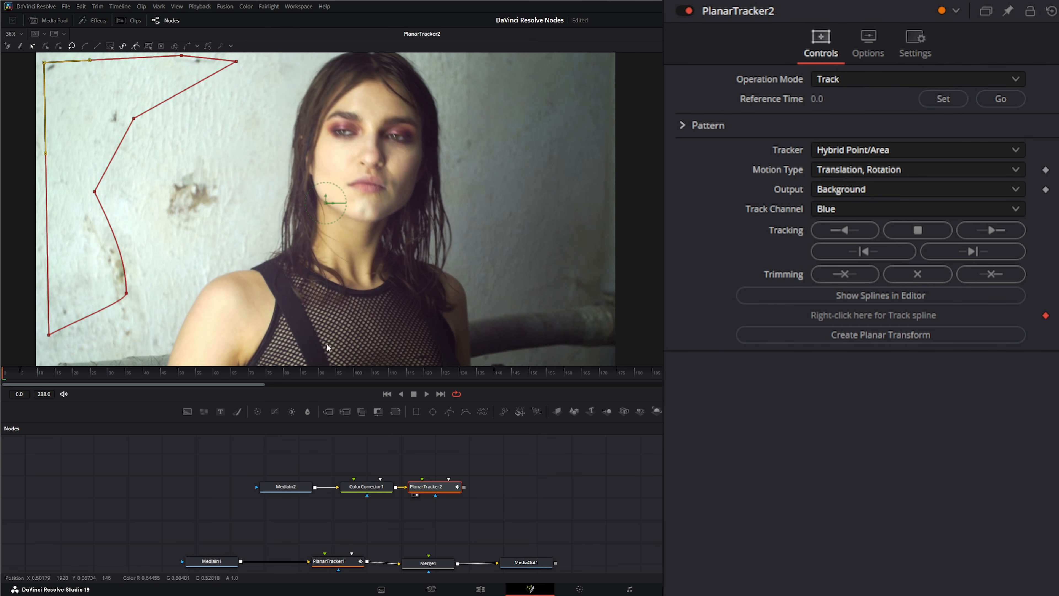
pyautogui.click(998, 232)
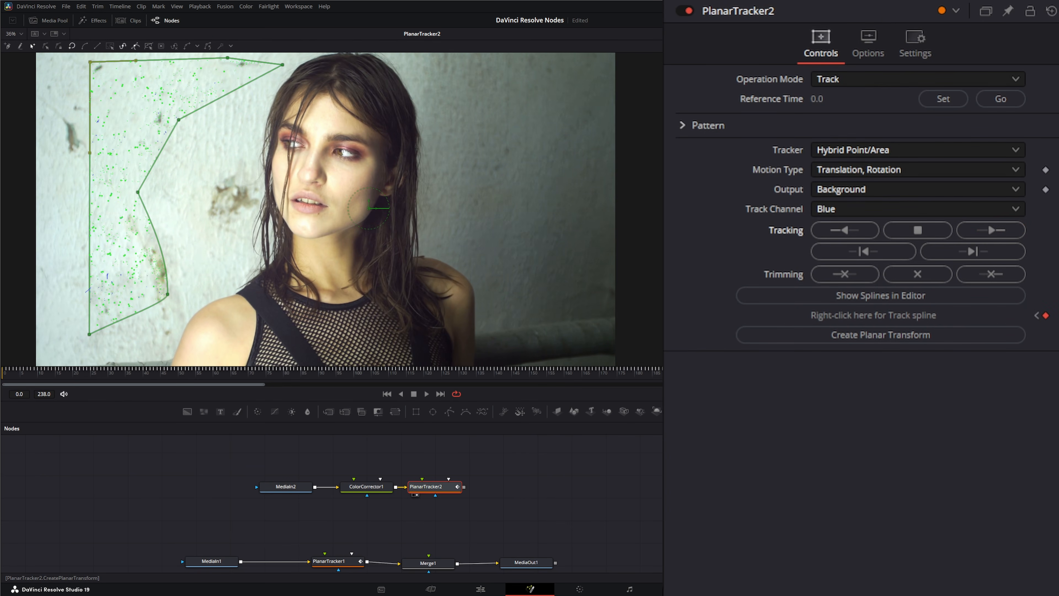
pyautogui.moveTo(208, 371); pyautogui.dragTo(3, 381)
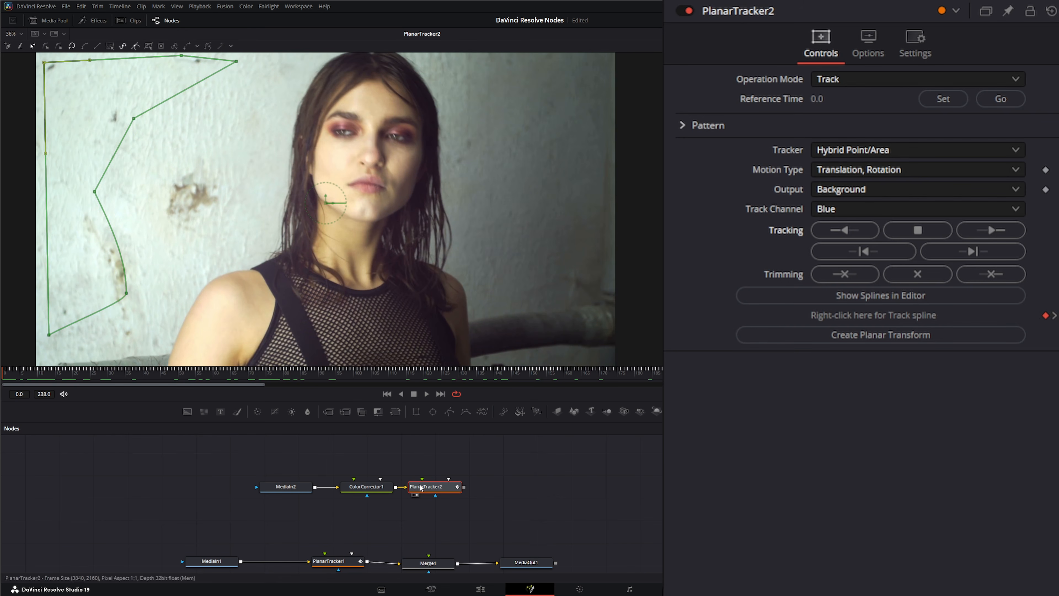
# Switch PlanarTracker2 to Stabilize mode and exclude Scale from the parameters to smooth.
pyautogui.click(844, 82)
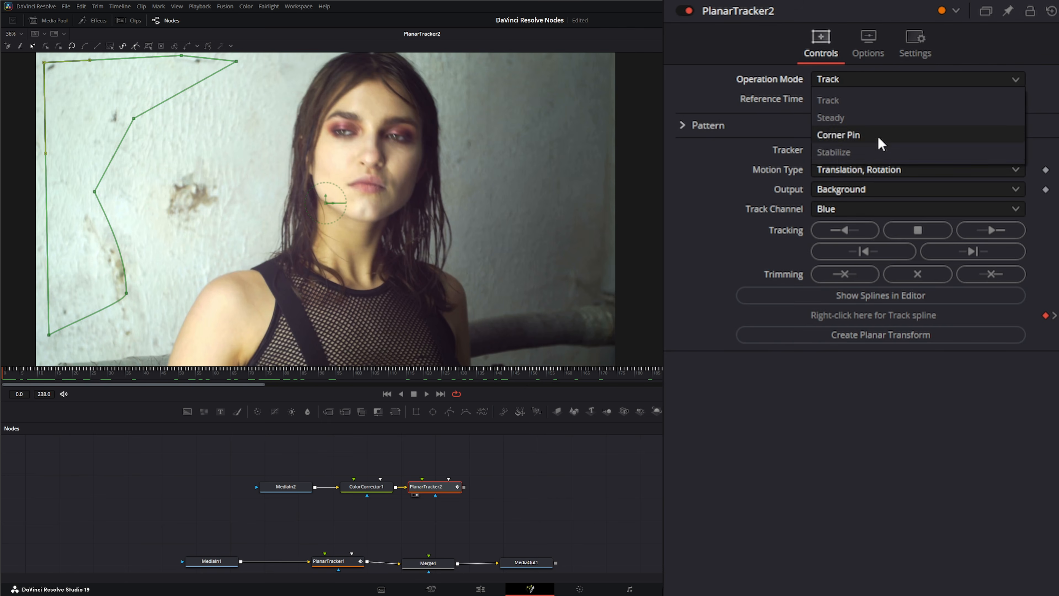
pyautogui.click(839, 152)
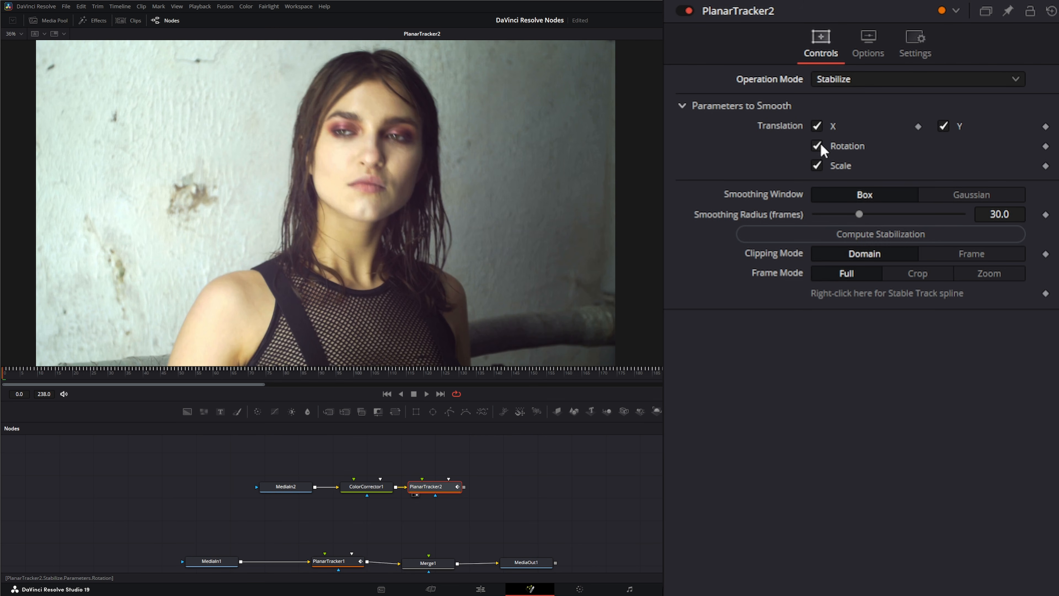
pyautogui.click(816, 165)
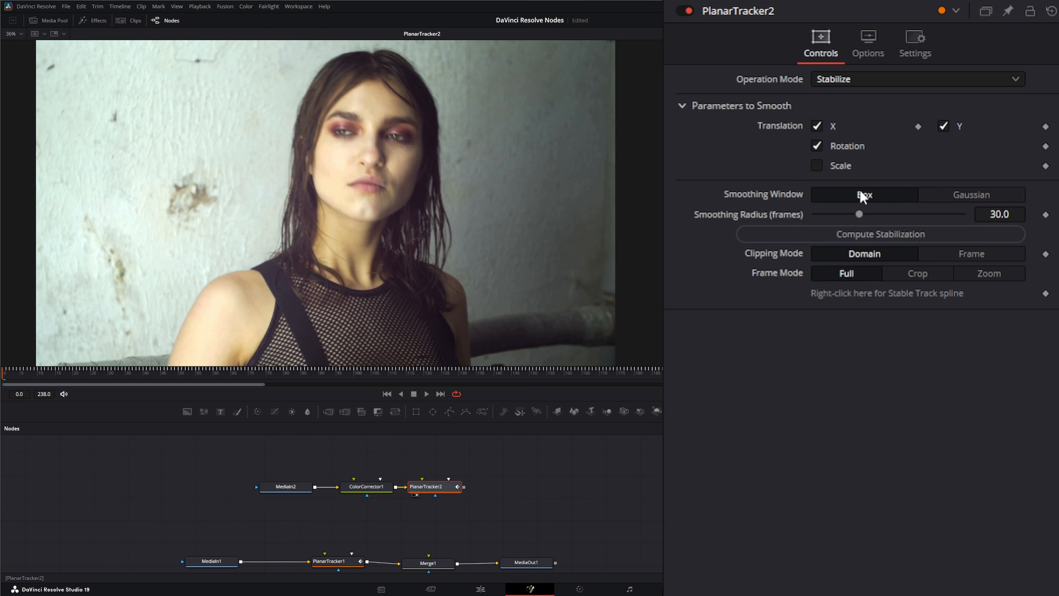
# Compare the Gaussian and Box smoothing windows, keep Box, and compute the stabilization.
pyautogui.click(999, 199)
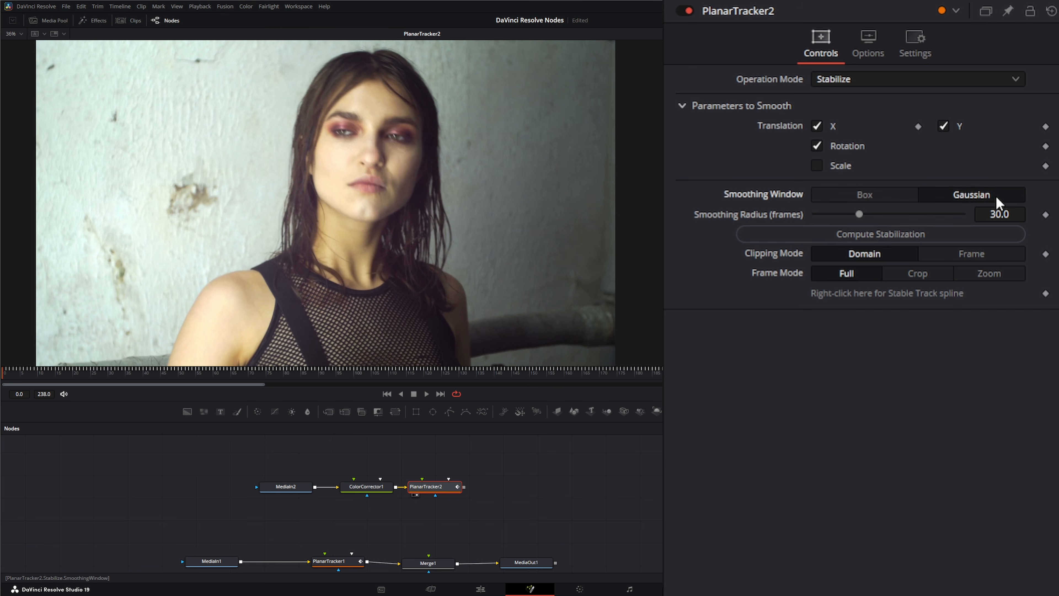
pyautogui.click(878, 199)
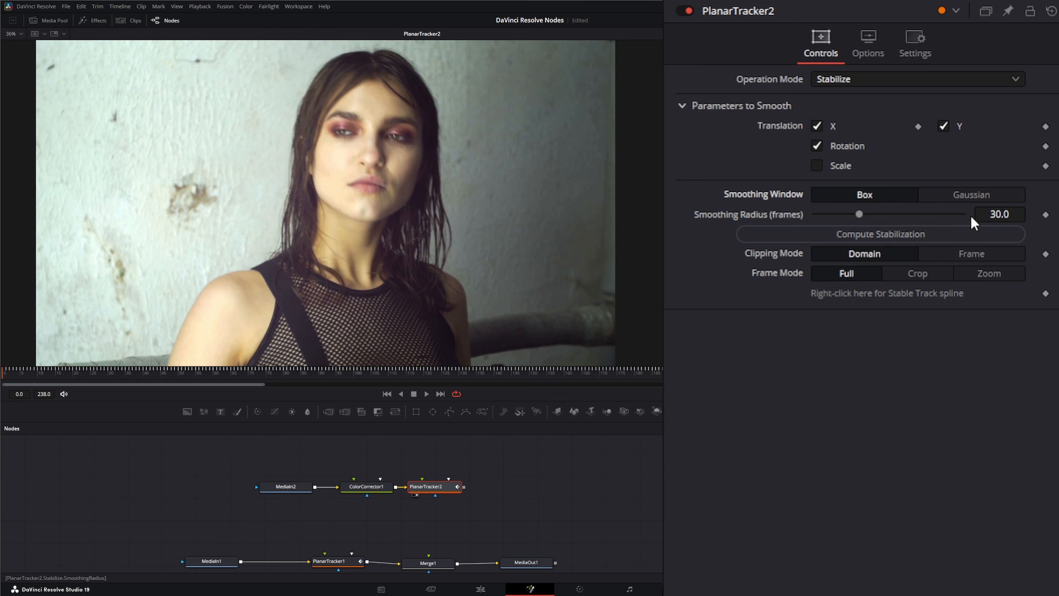
pyautogui.click(988, 199)
pyautogui.click(911, 204)
pyautogui.click(981, 198)
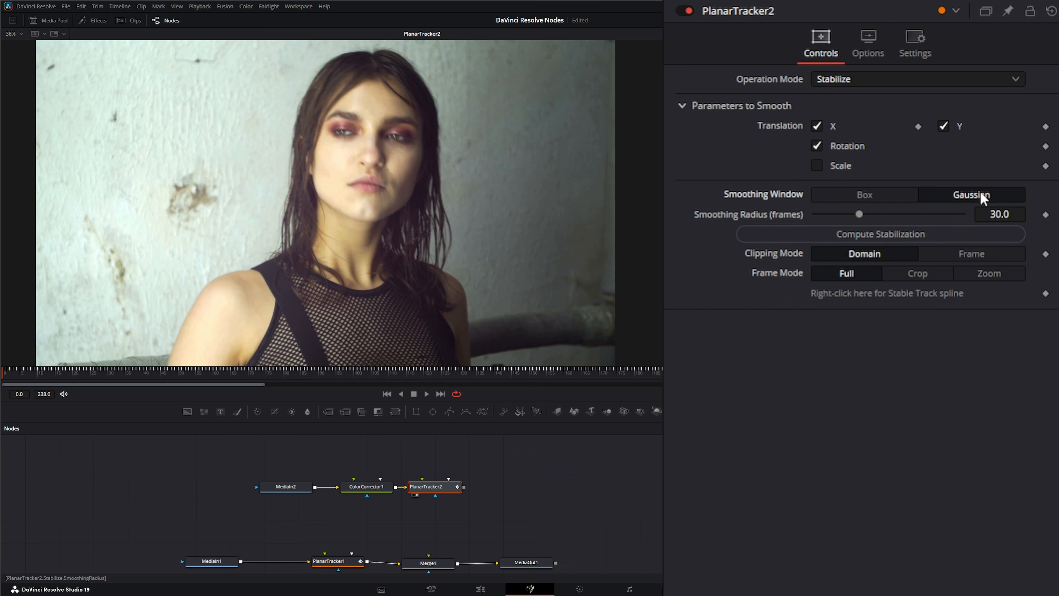
pyautogui.click(887, 201)
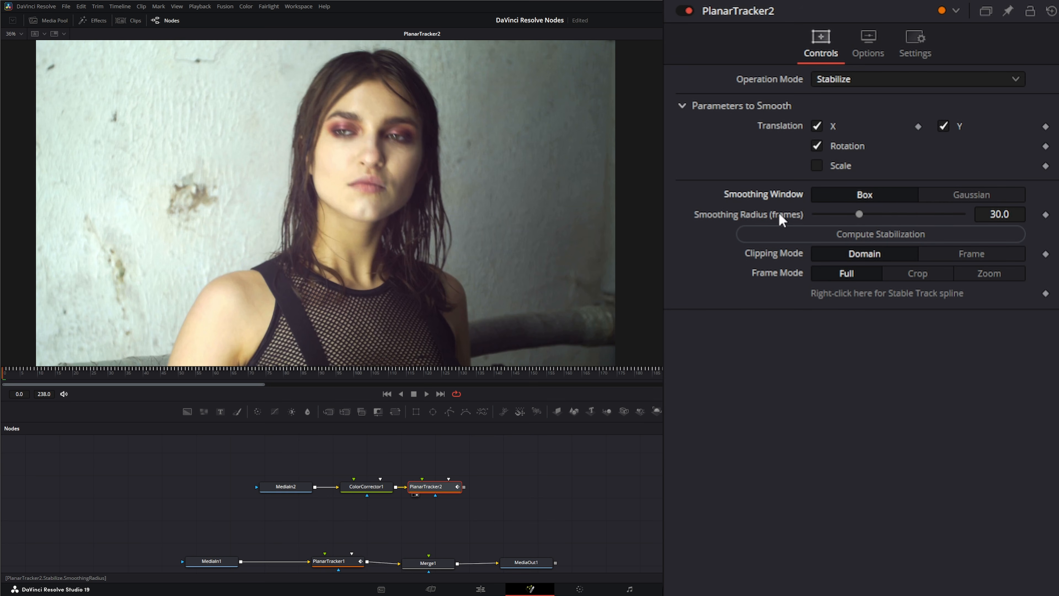
pyautogui.click(870, 234)
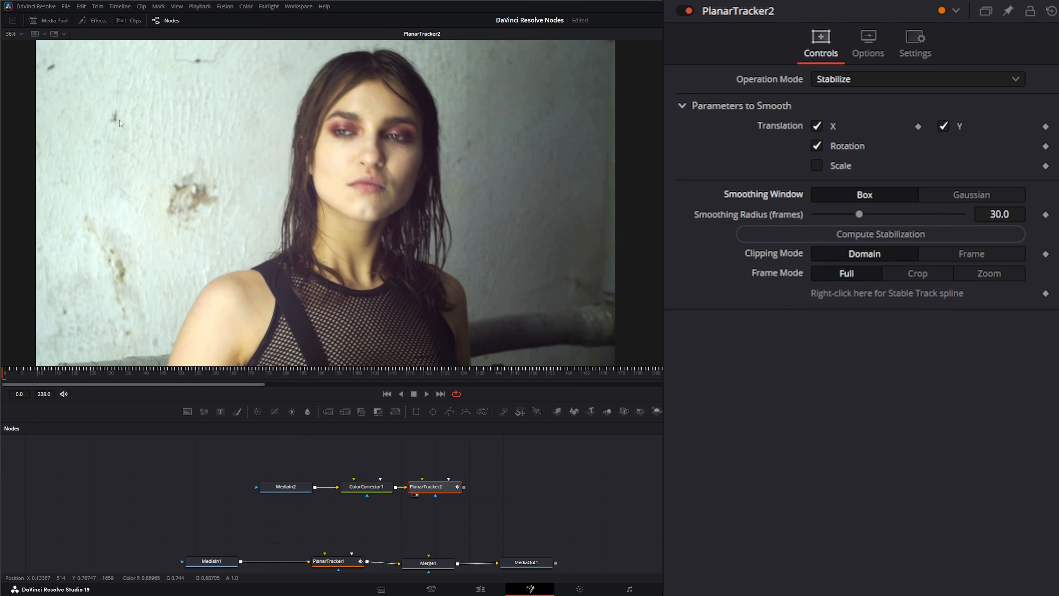
# Try a smoothing radius of about 70 frames, restore it to 30, and compute the stabilization.
pyautogui.hotkey('ctrl', 's')
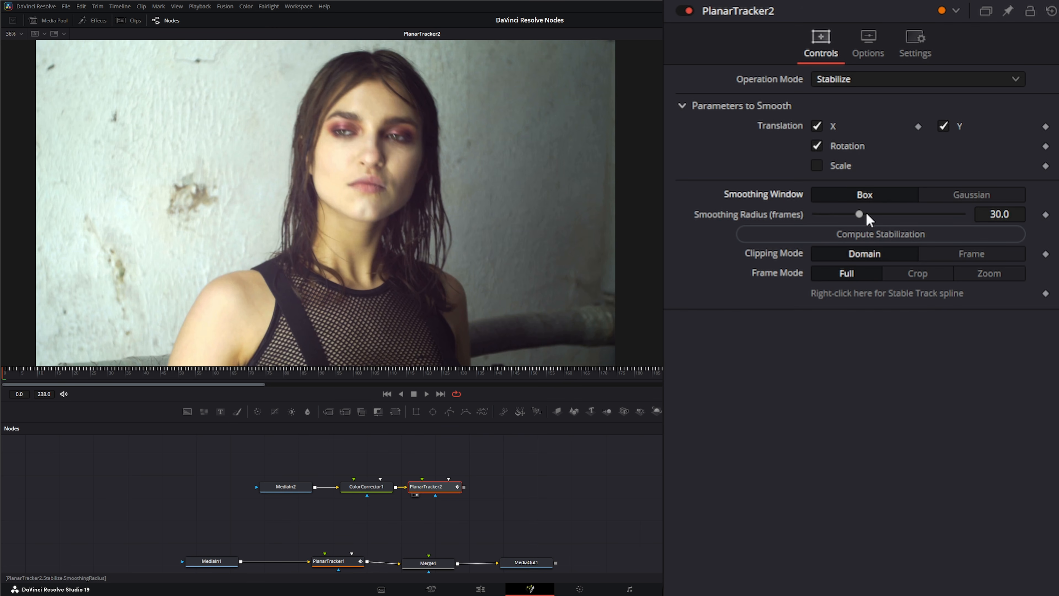
pyautogui.moveTo(860, 216); pyautogui.dragTo(918, 218)
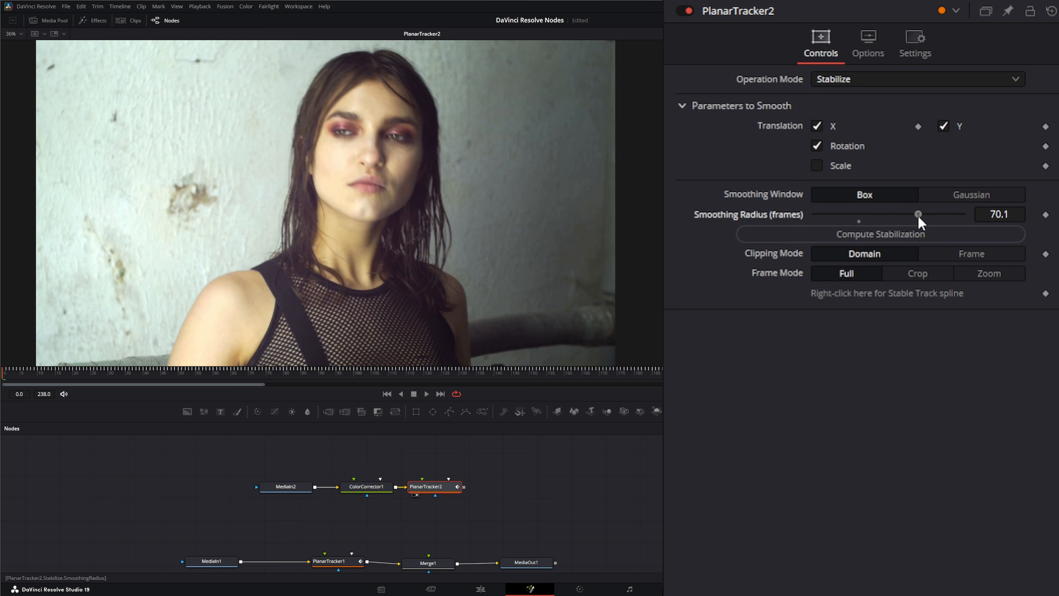
pyautogui.hotkey('ctrl', 'z')
pyautogui.click(850, 236)
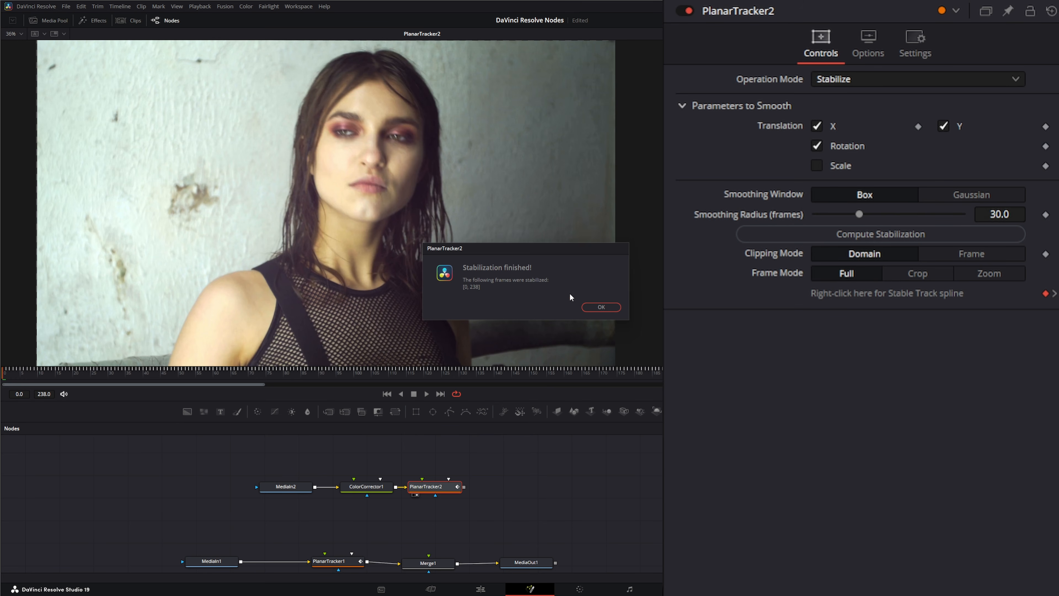
pyautogui.click(601, 307)
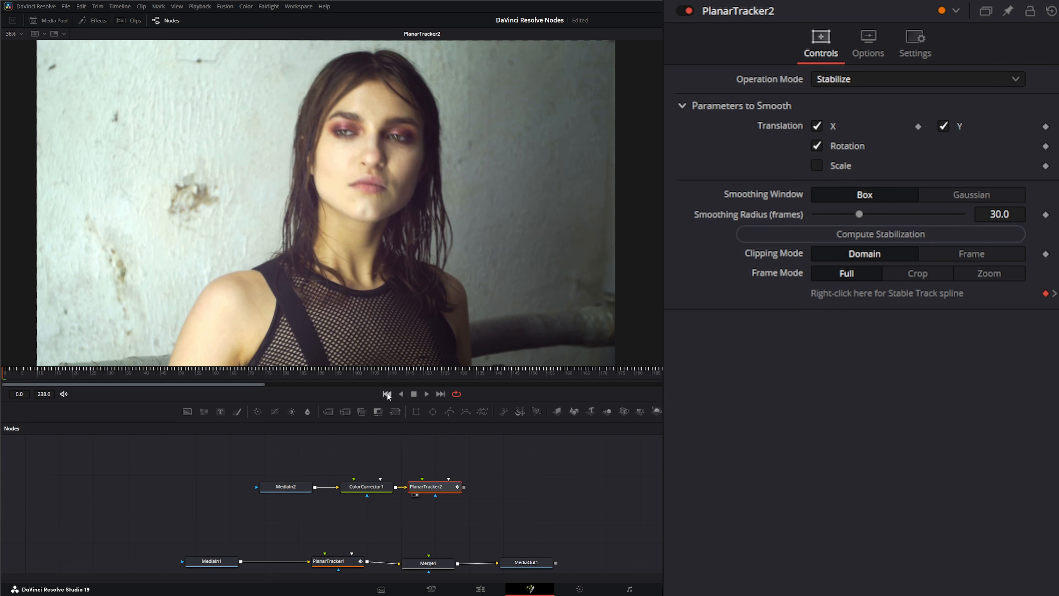
# Play back the stabilized shot and scrub back to an early frame to inspect the exposed edges.
pyautogui.click(427, 393)
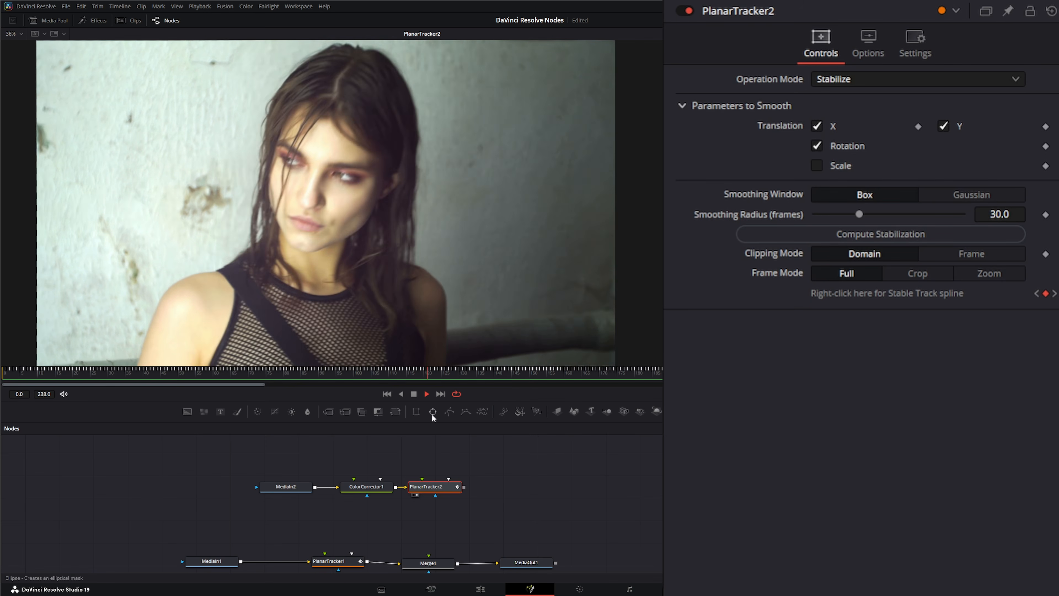
pyautogui.click(414, 394)
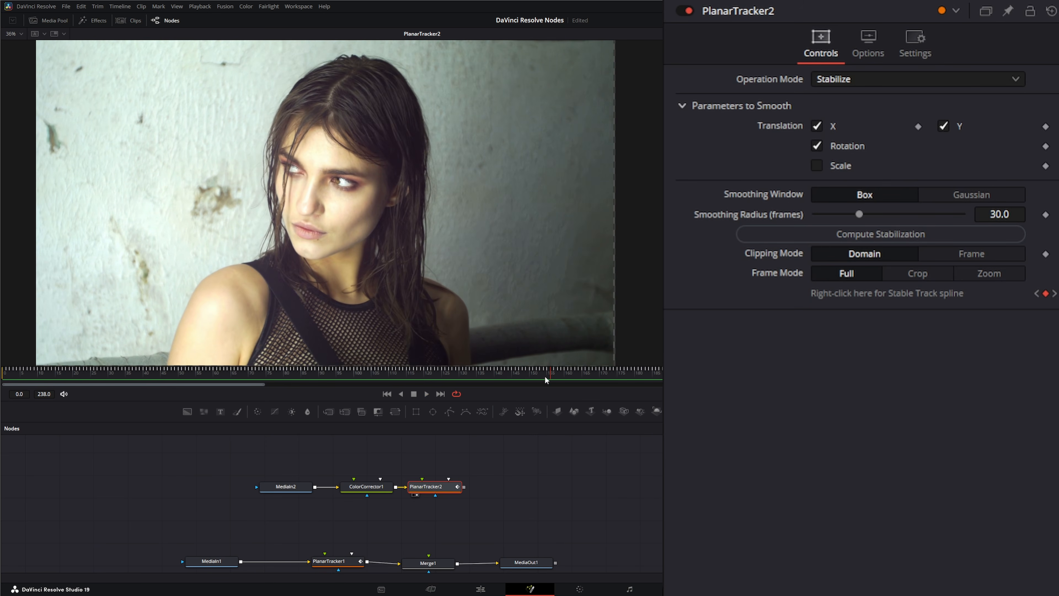
pyautogui.moveTo(545, 377); pyautogui.dragTo(81, 378)
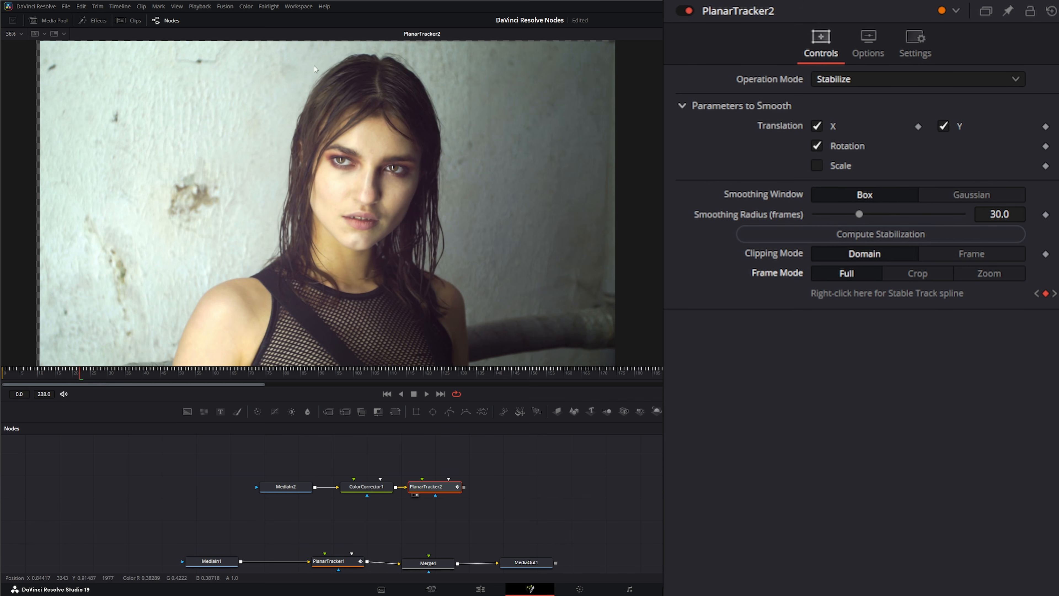
# Switch the frame mode to Crop, try and reset its X Offset and Scale, and apply Auto Crop.
pyautogui.click(918, 274)
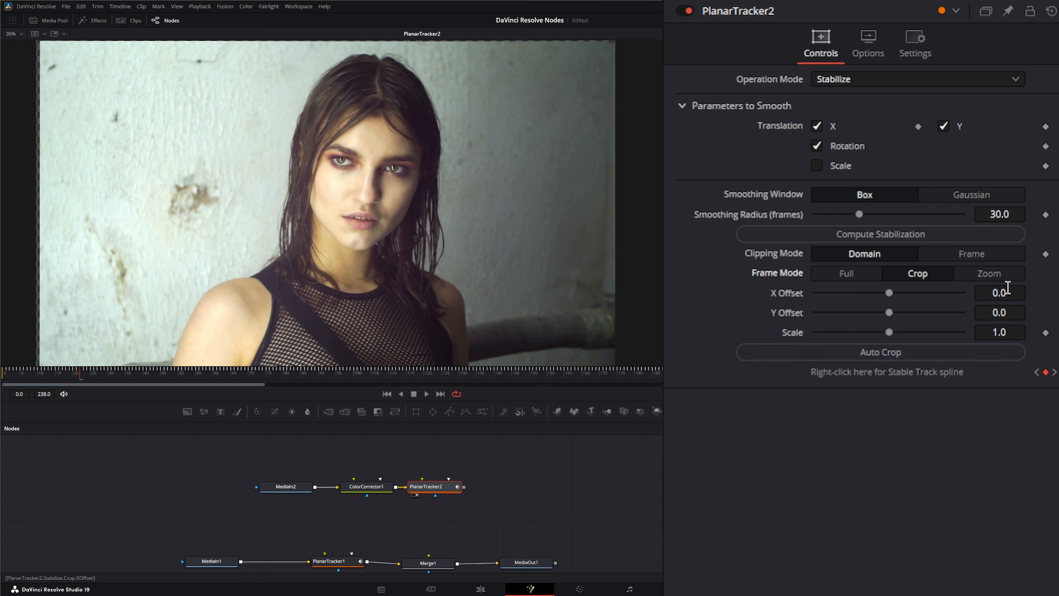
pyautogui.moveTo(1008, 287); pyautogui.dragTo(1006, 287)
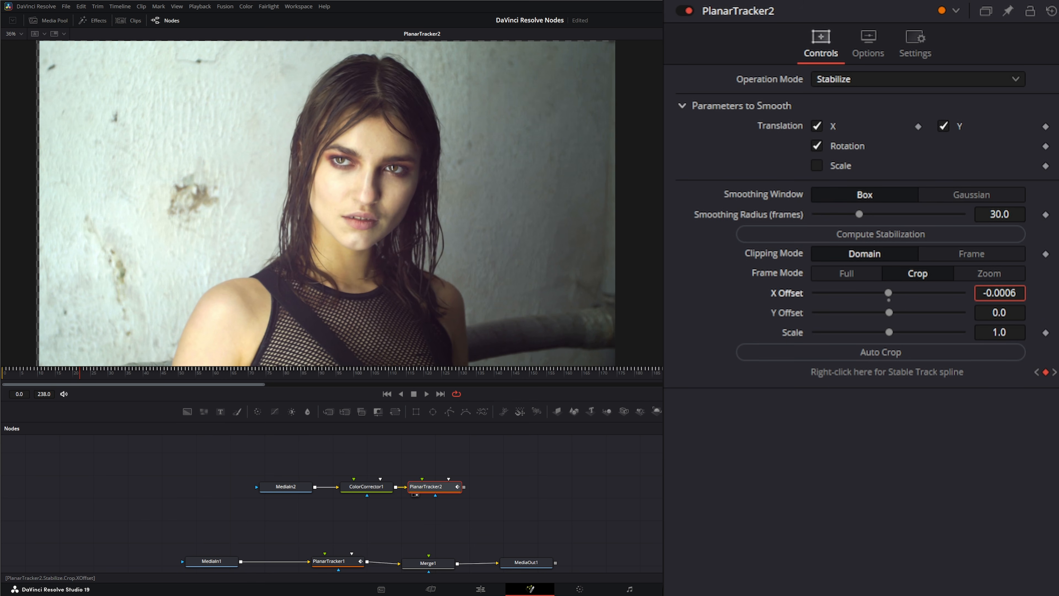
pyautogui.doubleClick(888, 293)
pyautogui.moveTo(980, 334); pyautogui.dragTo(989, 336)
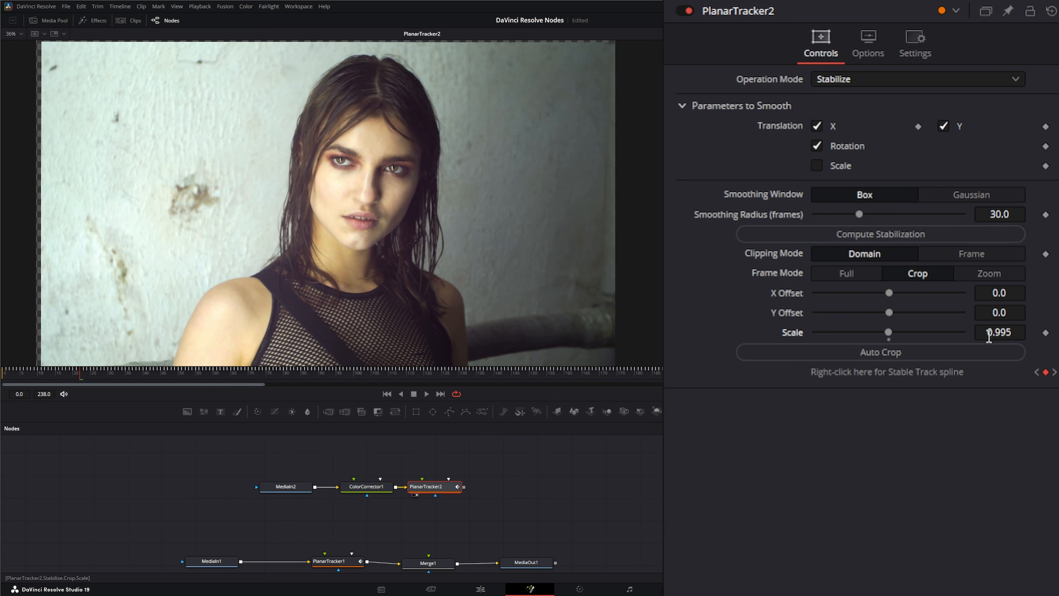
pyautogui.doubleClick(798, 333)
pyautogui.click(886, 355)
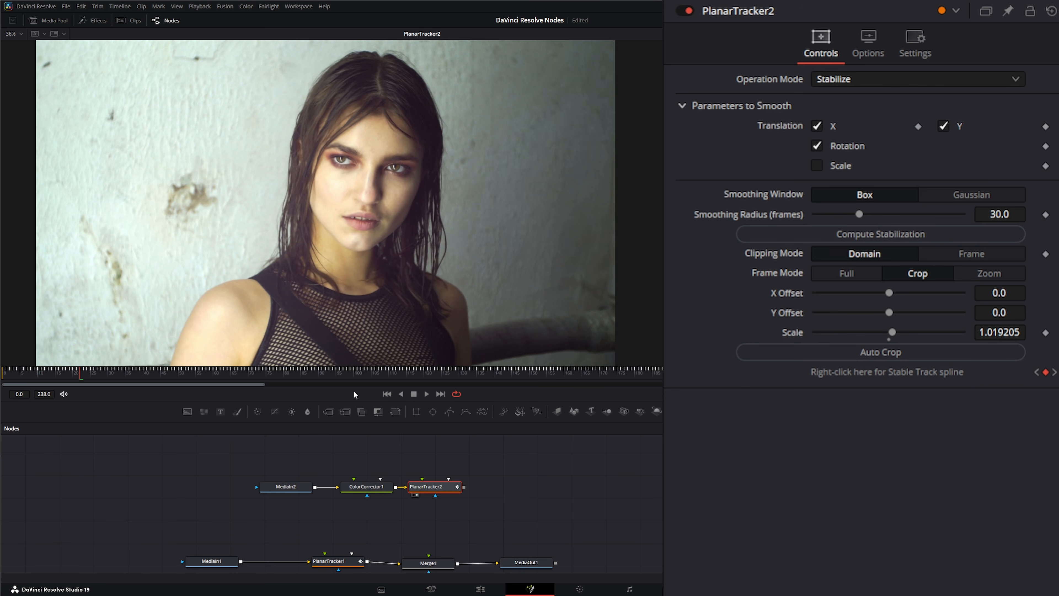
# Play back the auto-cropped shot to check its edges and return to the first frame.
pyautogui.click(427, 393)
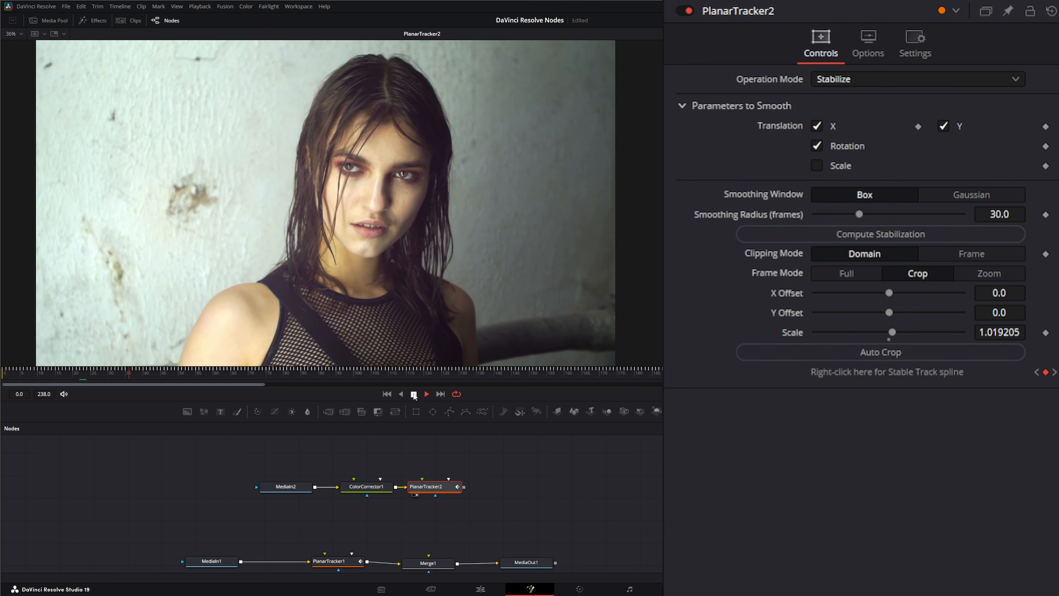
pyautogui.click(413, 394)
pyautogui.click(387, 394)
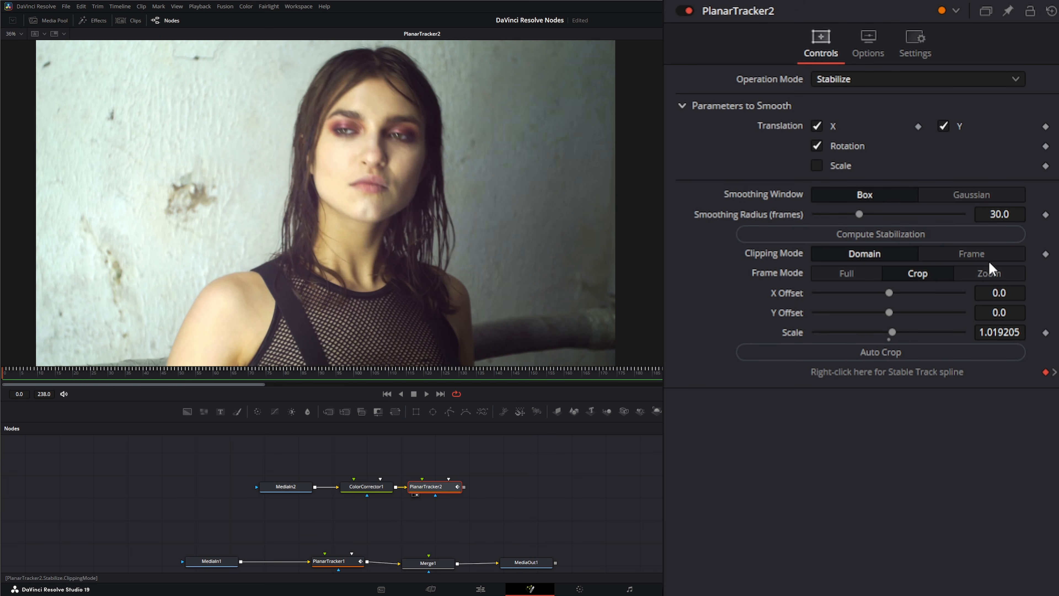
# Set the frame mode to Zoom with Auto Zoom applied, and review the stabilized shot in playback before returning to the first frame.
pyautogui.click(999, 277)
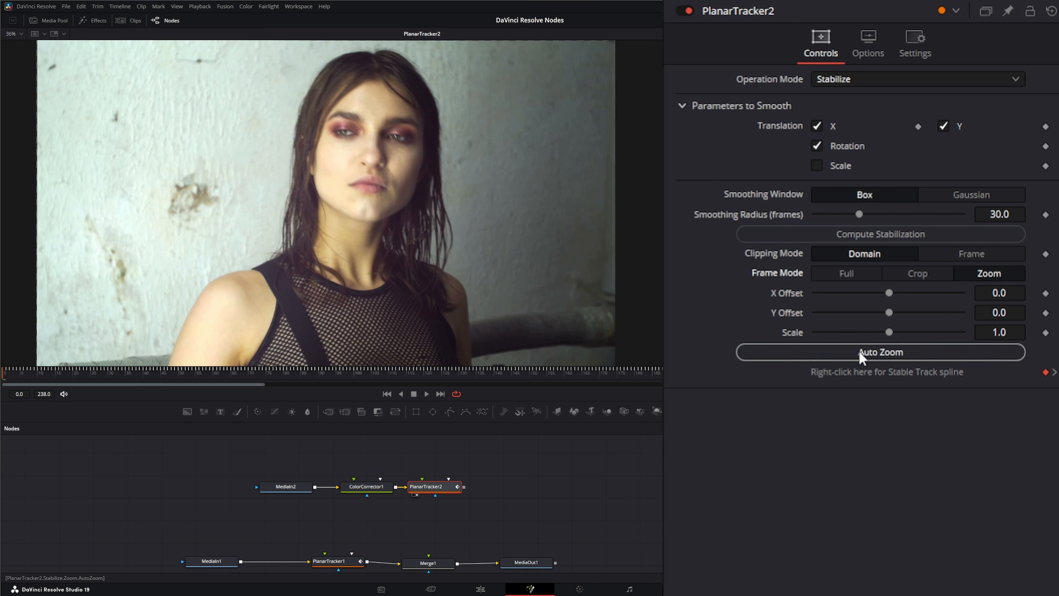
pyautogui.click(885, 354)
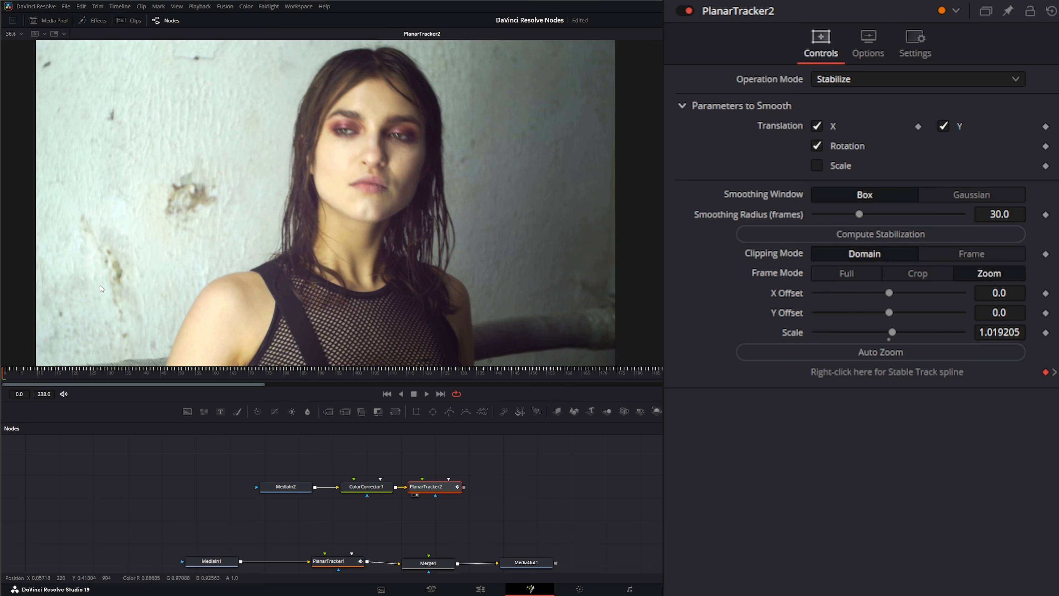
pyautogui.click(427, 394)
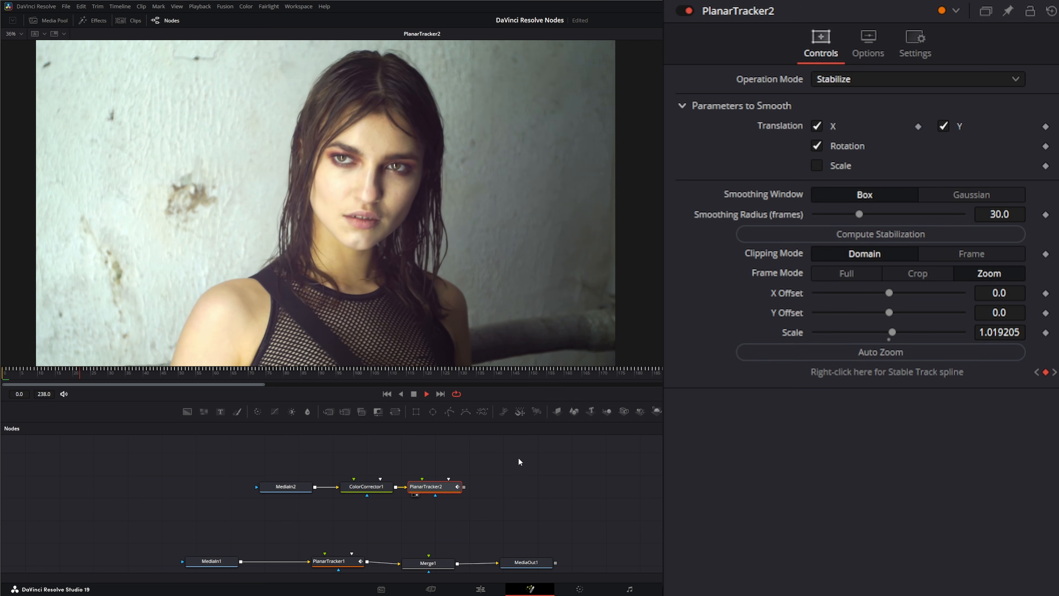
pyautogui.press('space')
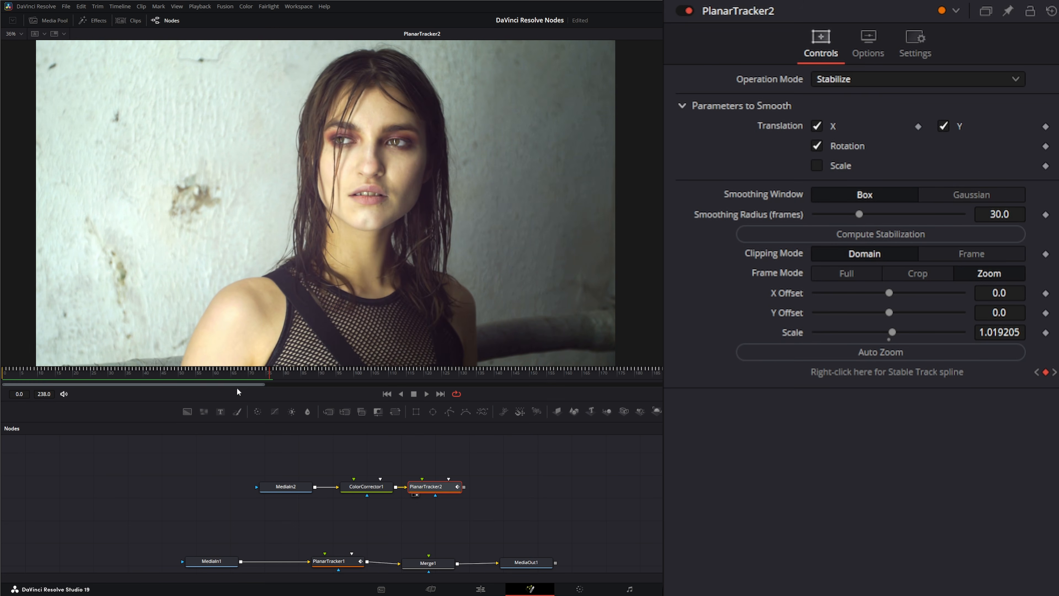
pyautogui.moveTo(263, 376); pyautogui.dragTo(69, 394)
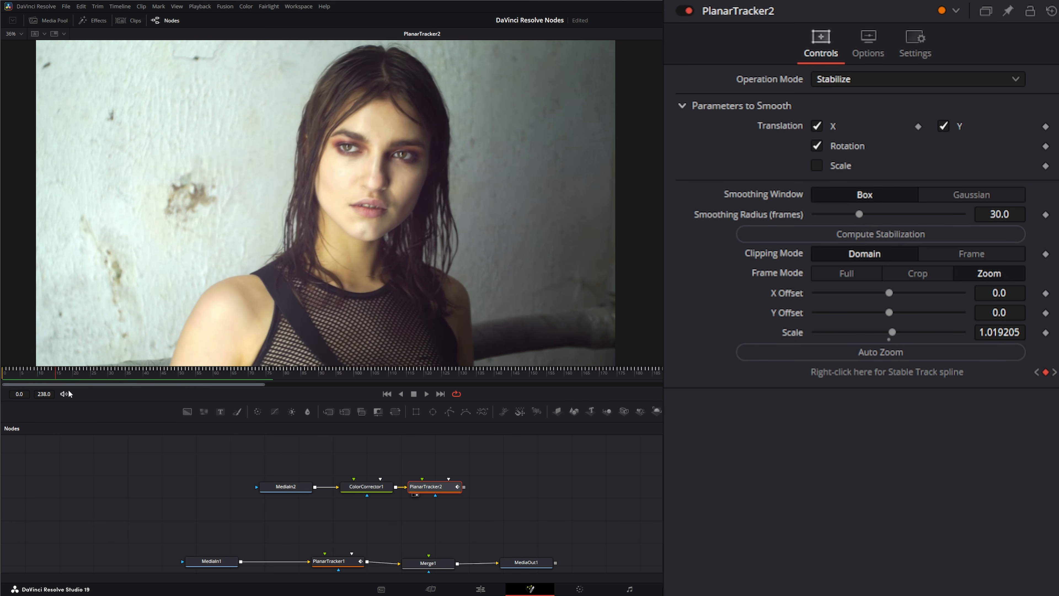
pyautogui.click(427, 395)
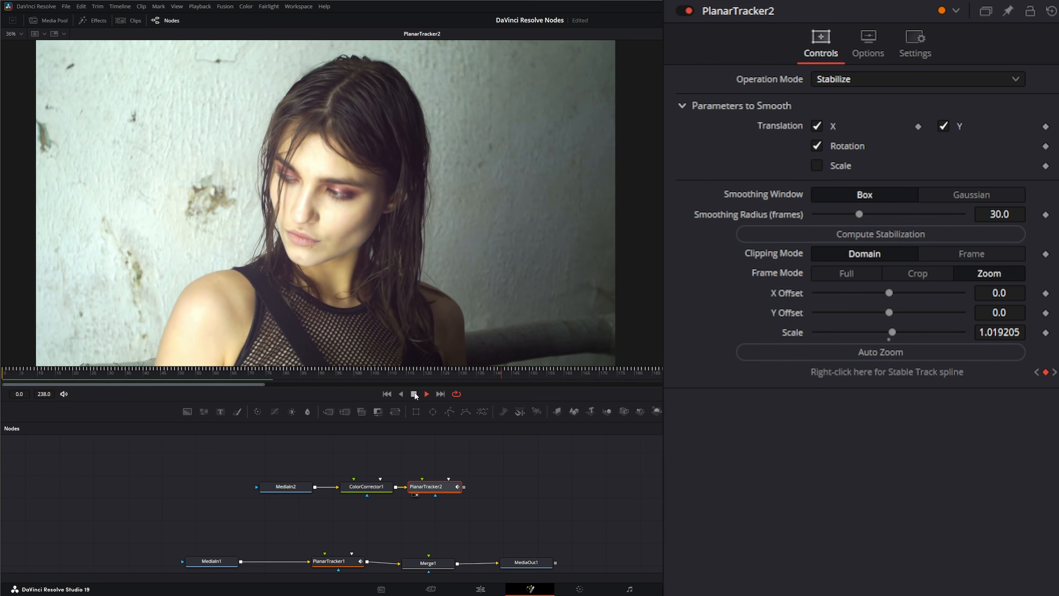
pyautogui.click(414, 393)
pyautogui.click(390, 392)
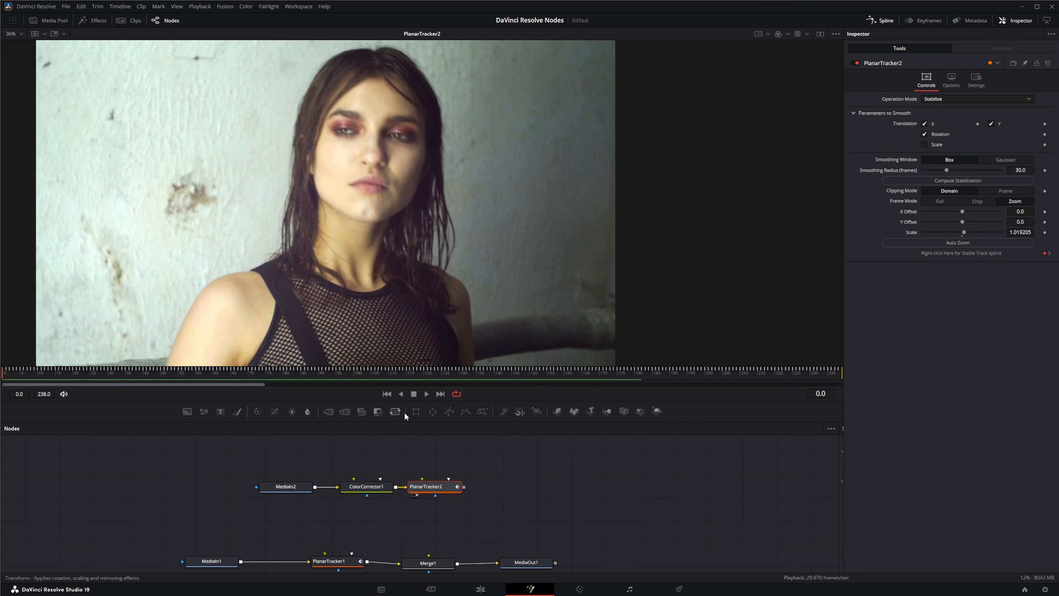